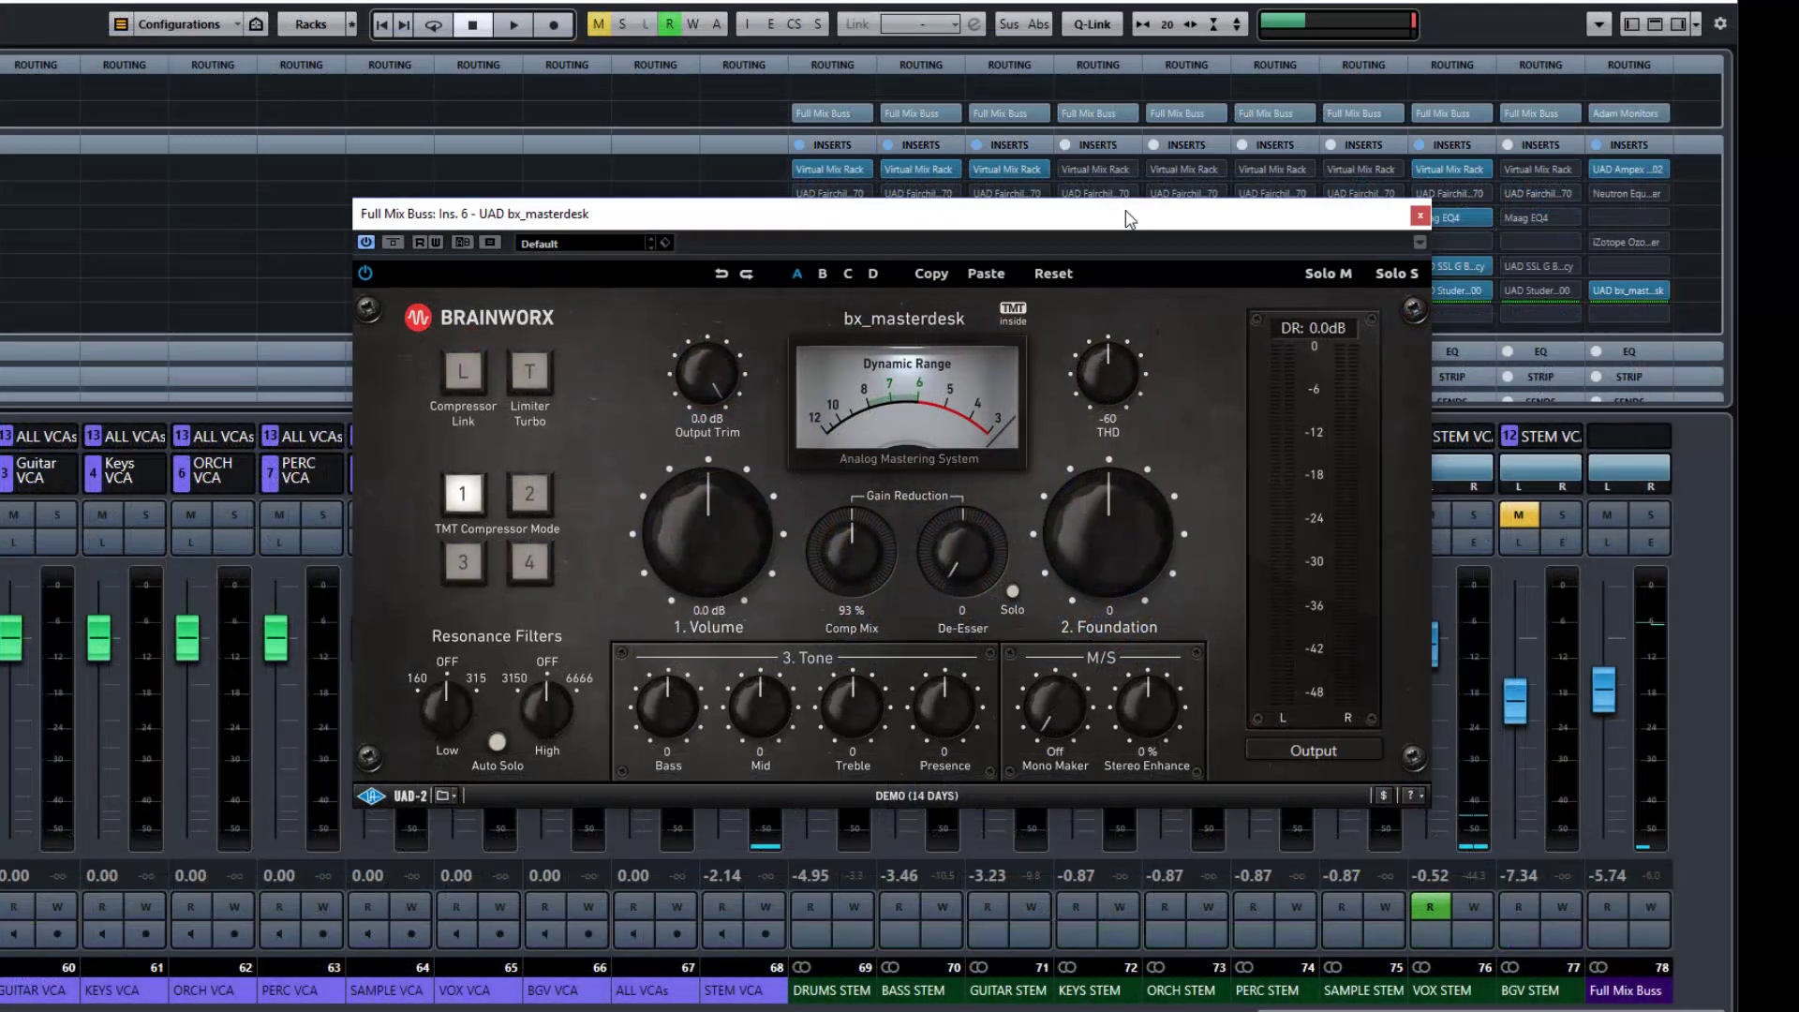
# Move the UAD bx_masterdesk plugin on the Full Mix Buss from insert slot 6 up to insert slot 3.
pyautogui.moveTo(1131, 219); pyautogui.dragTo(1129, 219)
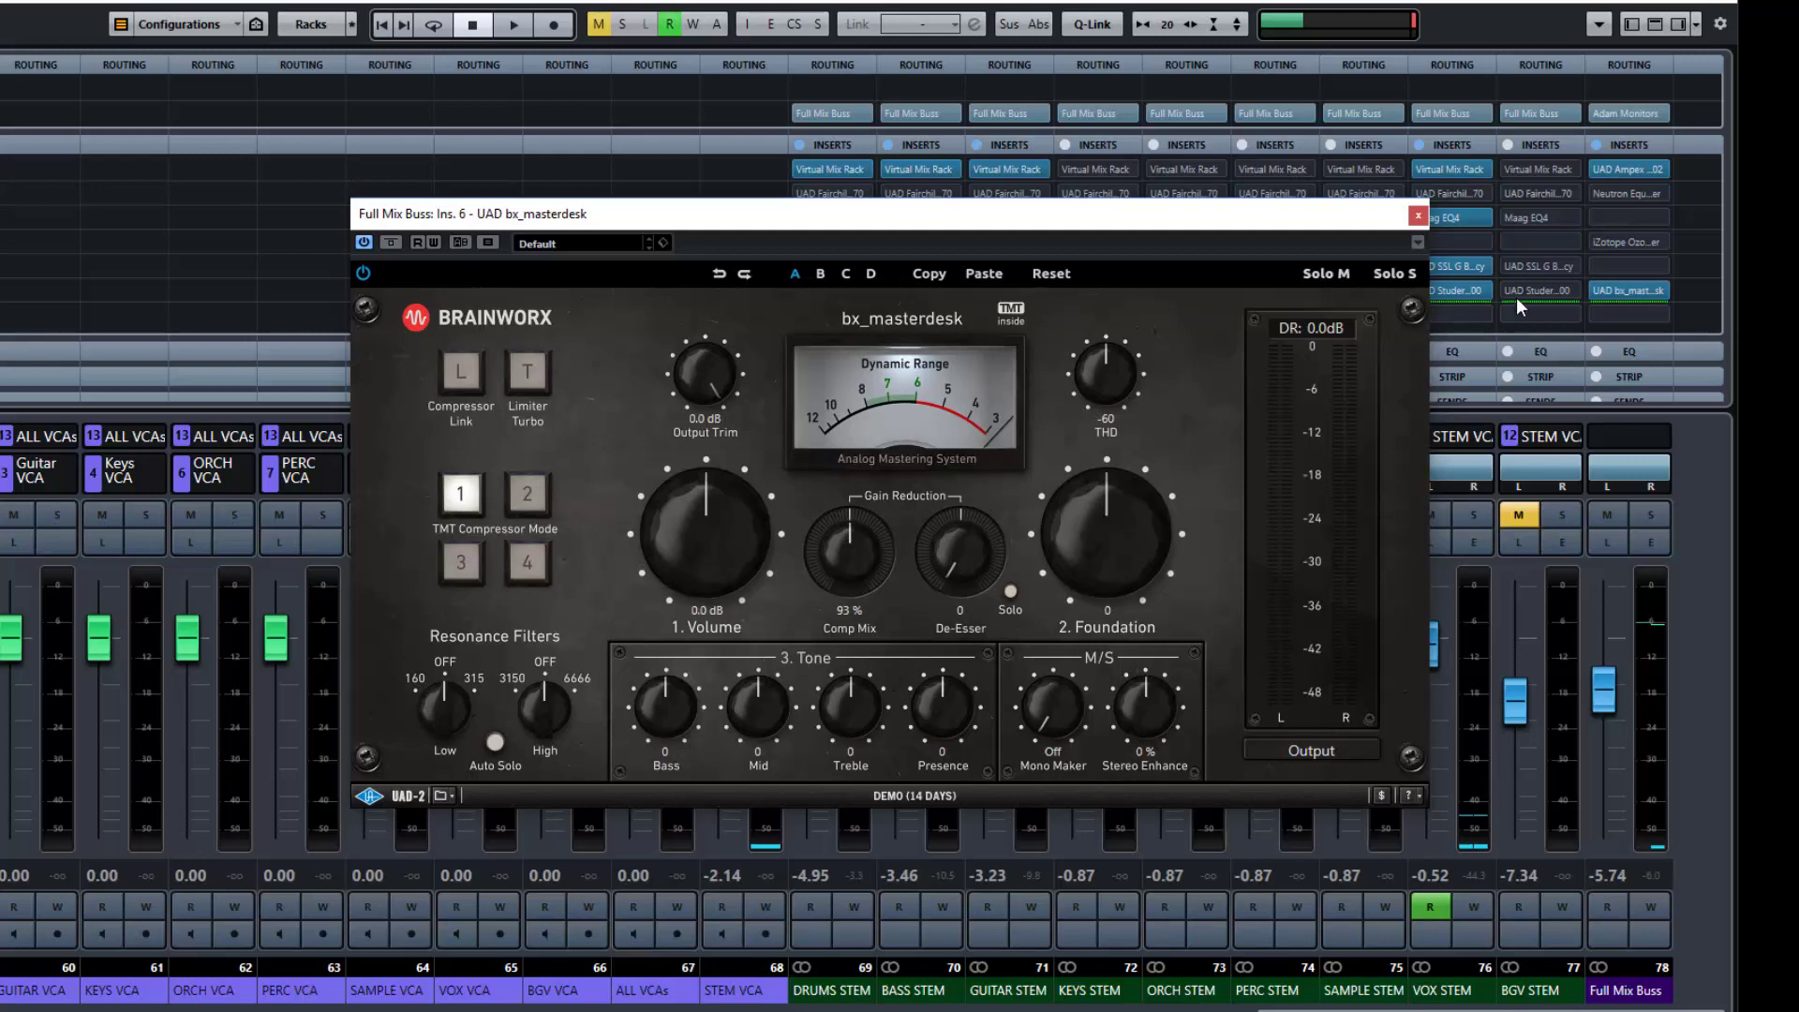
pyautogui.moveTo(1642, 294); pyautogui.dragTo(1631, 268)
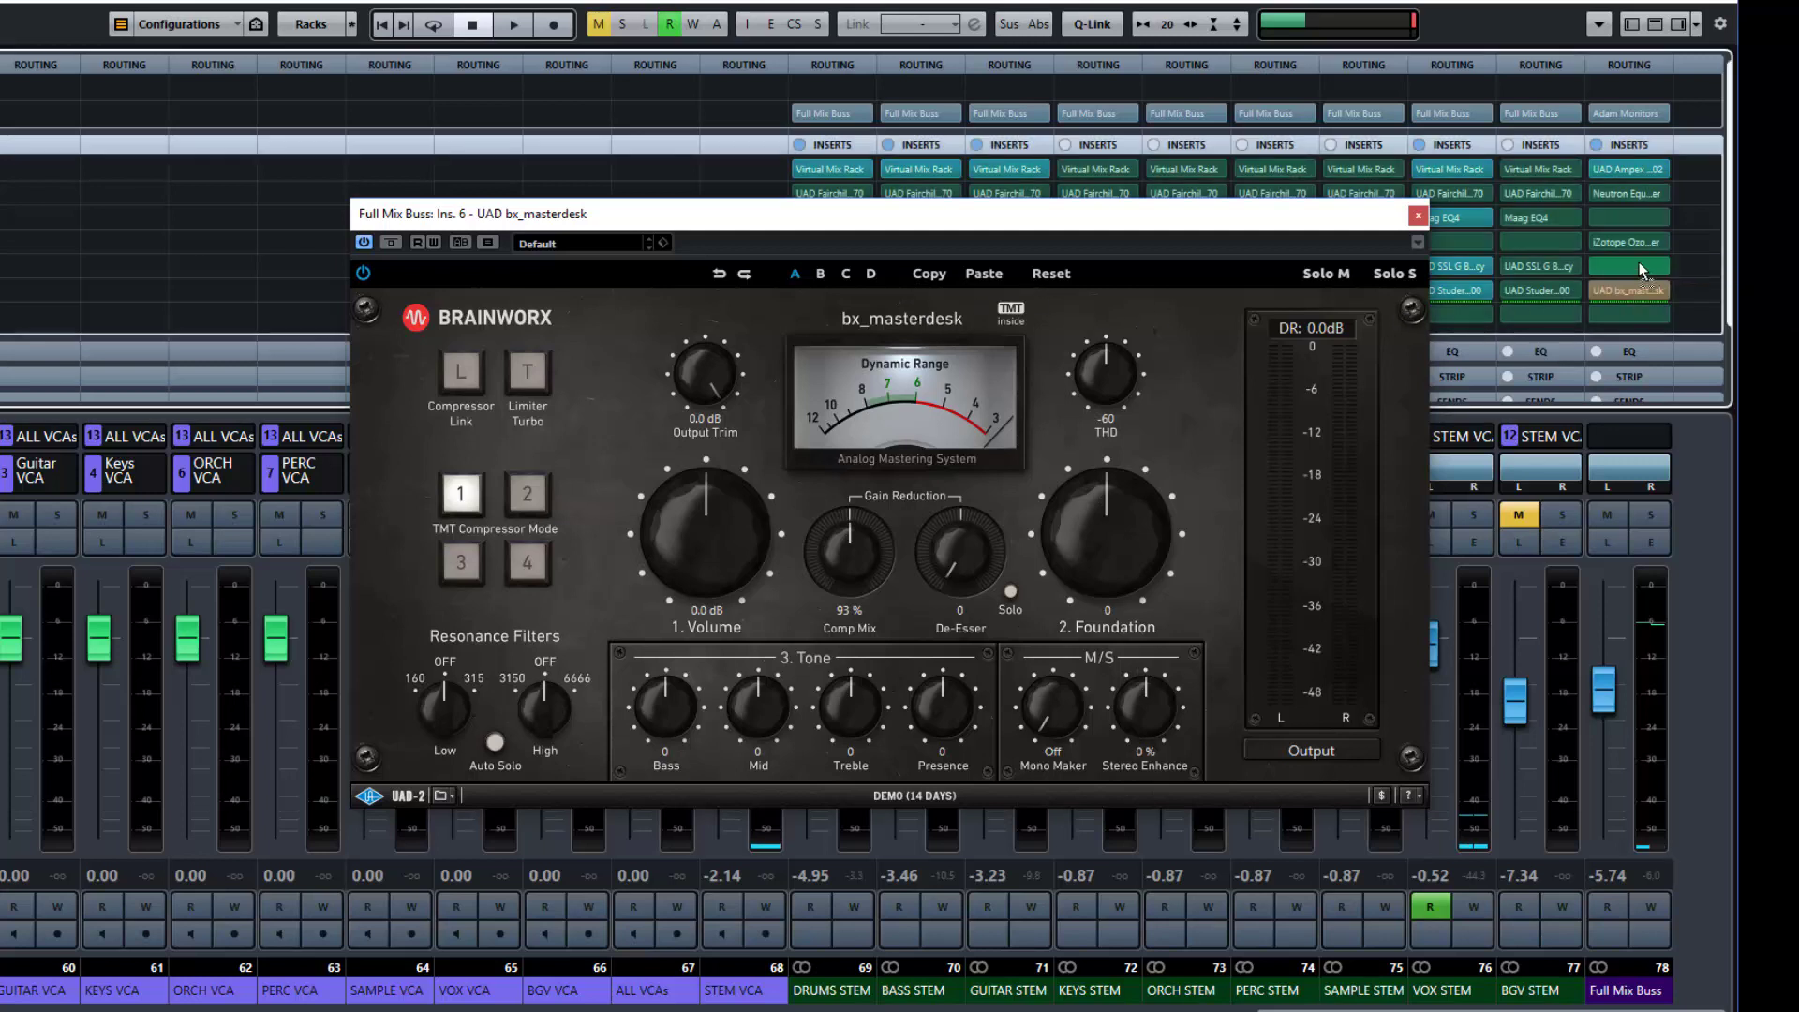
pyautogui.click(1661, 294)
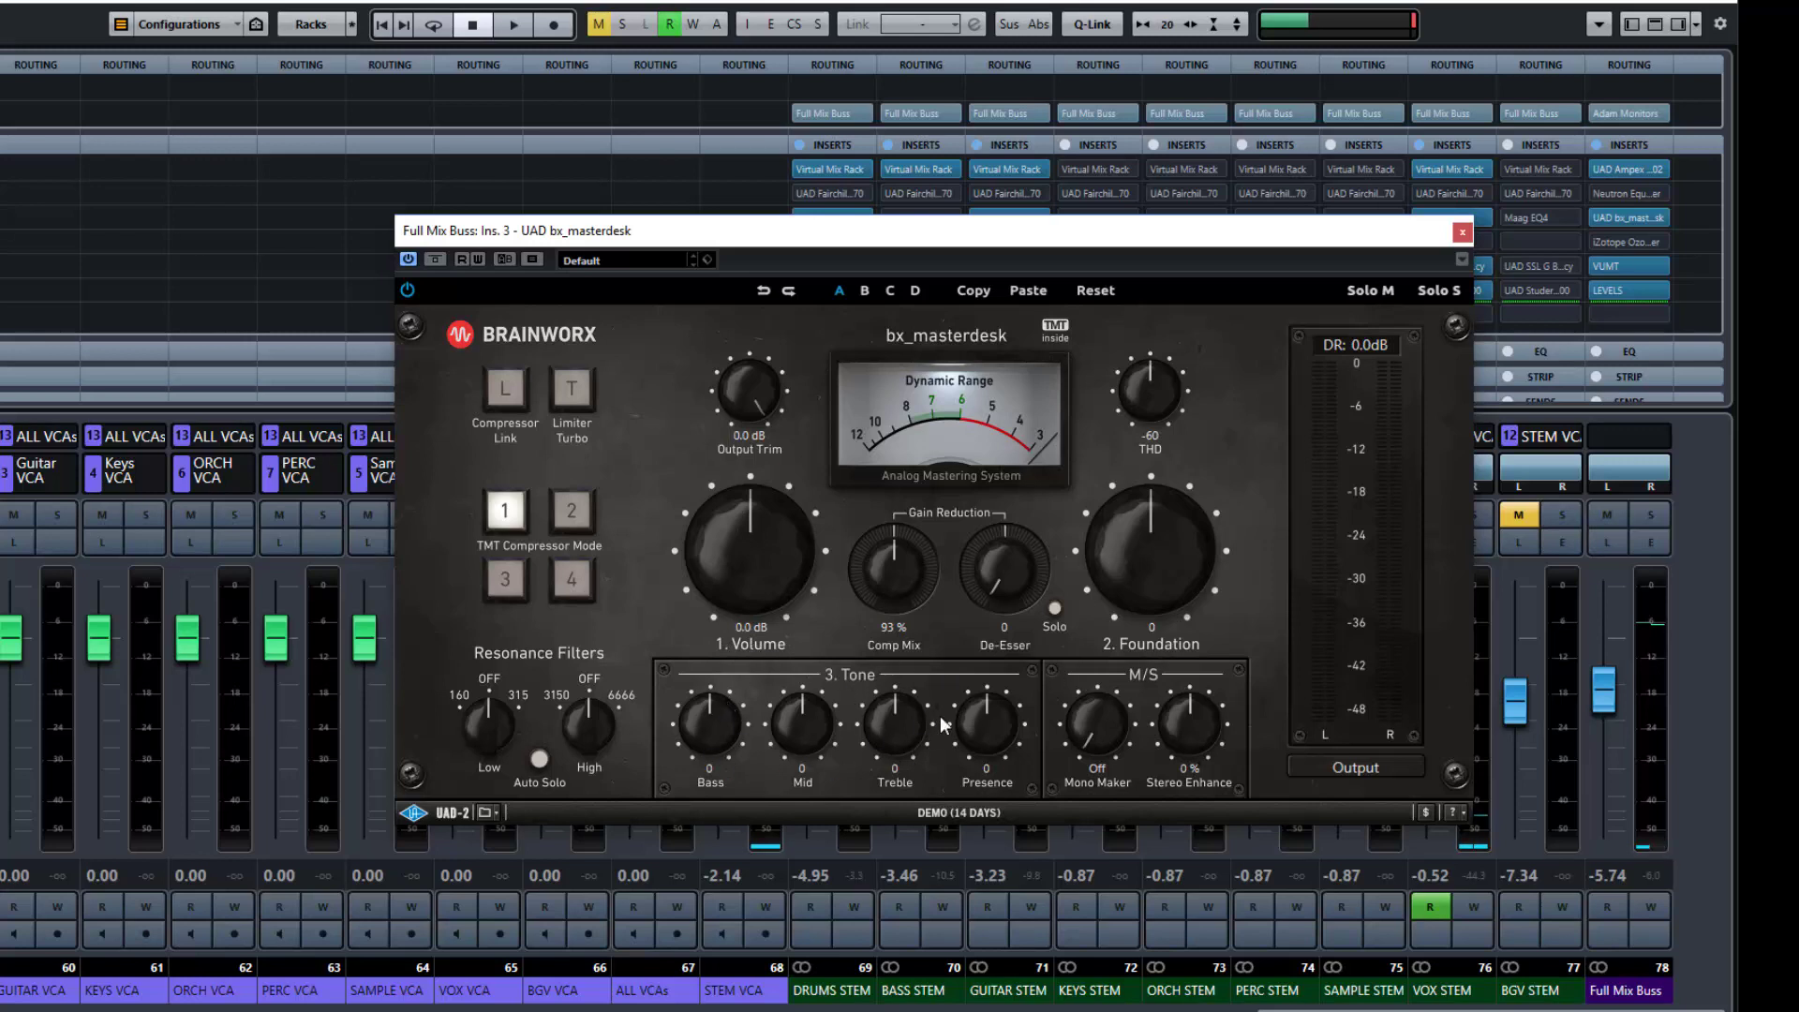
pyautogui.click(897, 3)
pyautogui.click(970, 352)
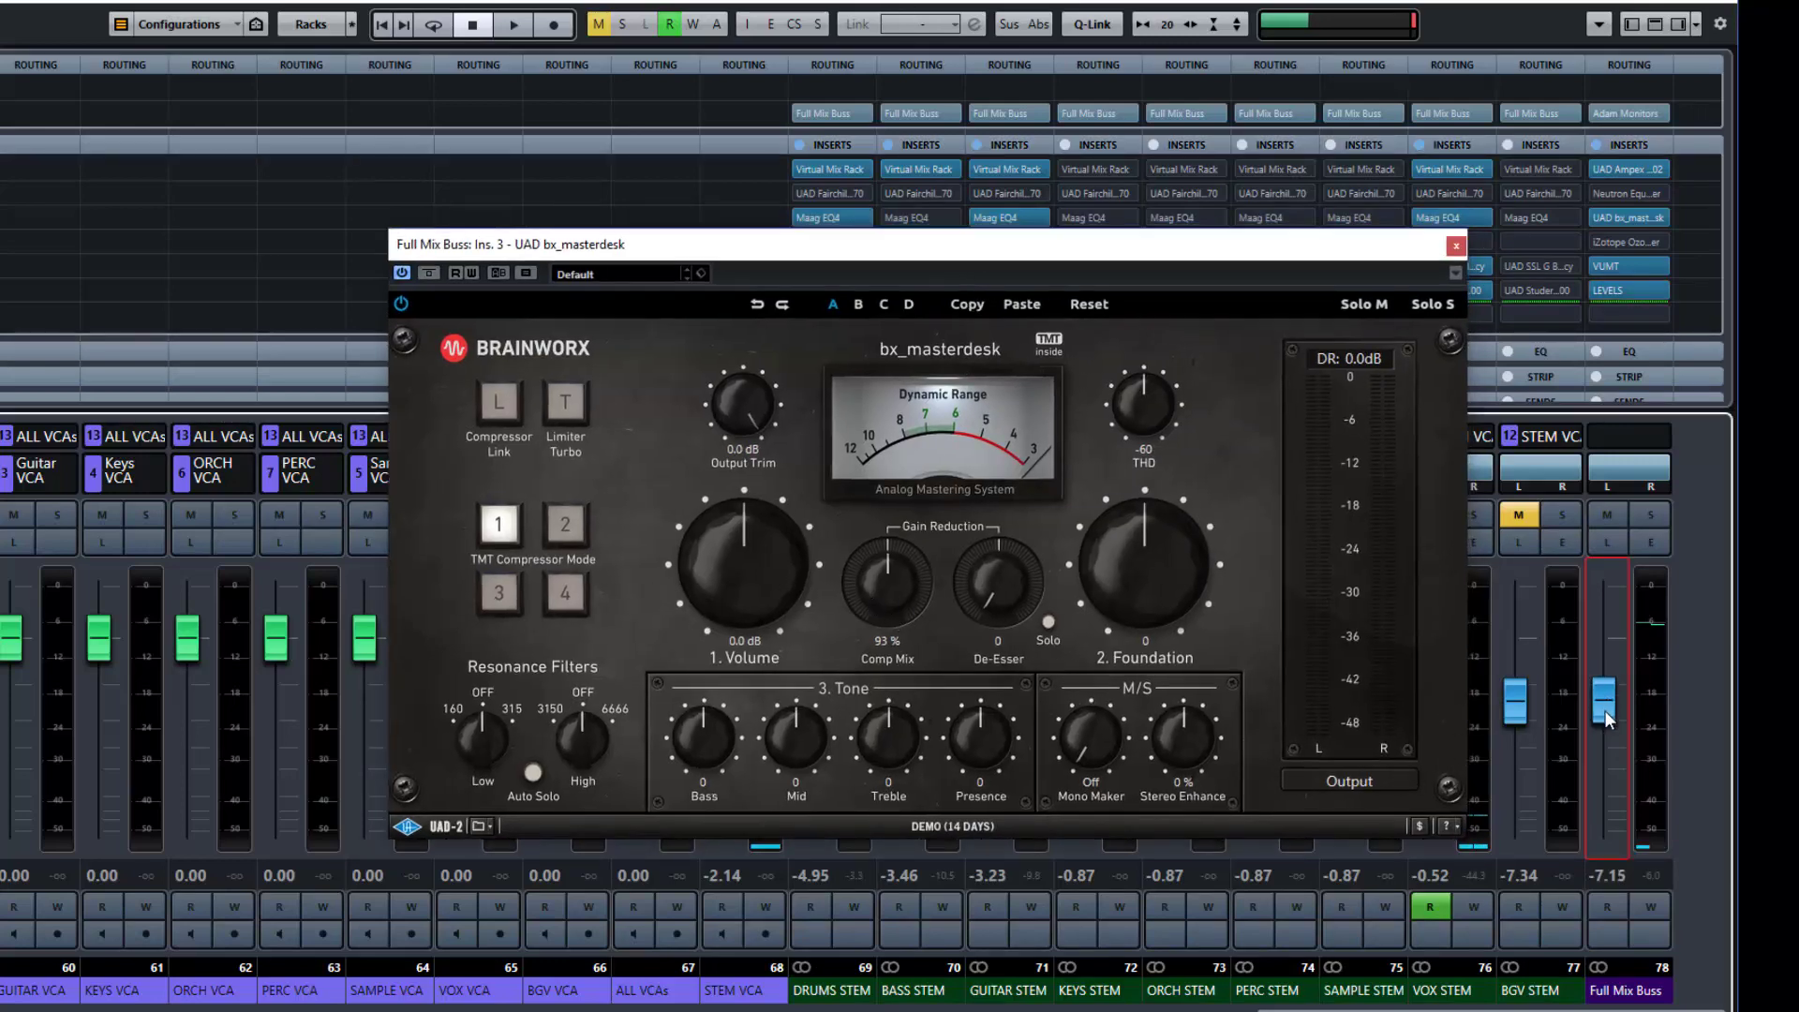
# Lower the Full Mix Buss channel fader to -8.92 dB.
pyautogui.moveTo(1610, 696); pyautogui.dragTo(1614, 717)
pyautogui.scroll(5, 1614, 717)
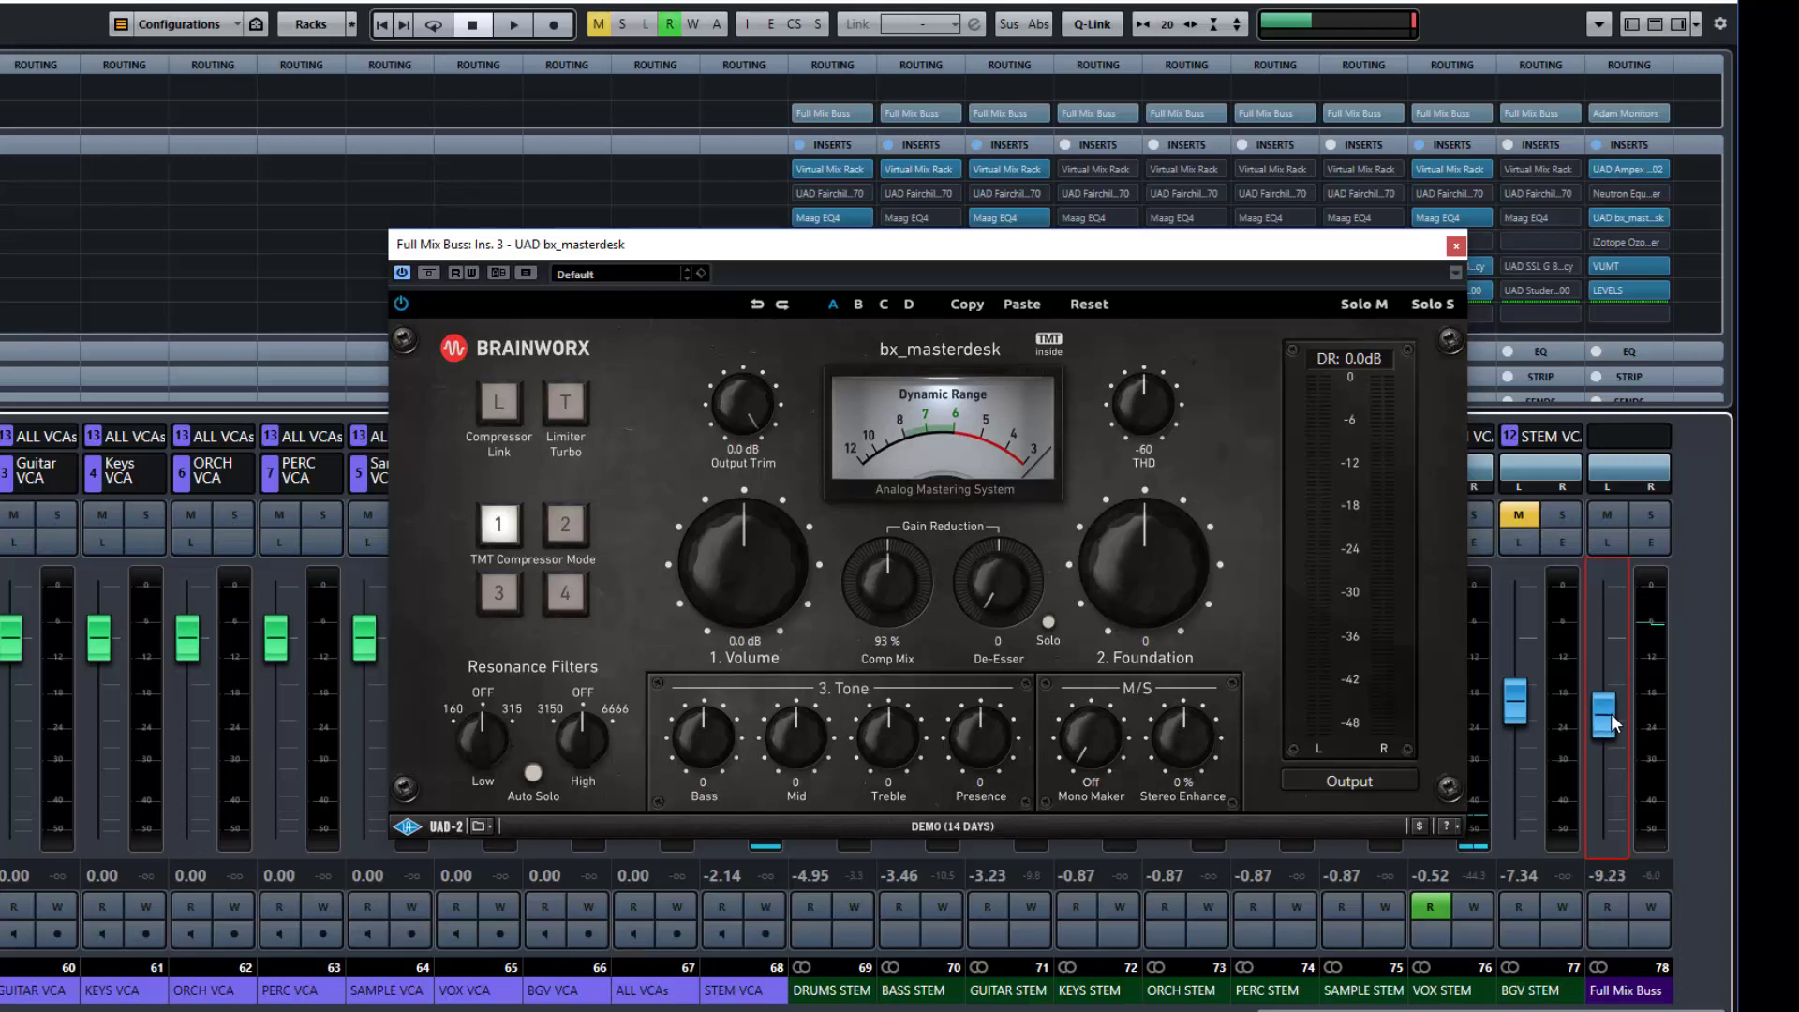
pyautogui.scroll(1, 1607, 727)
# Play the mix with bx_masterdesk bypassed and check its level in VUMT and its true peak and LUFS headroom in LEVELS.
pyautogui.click(433, 272)
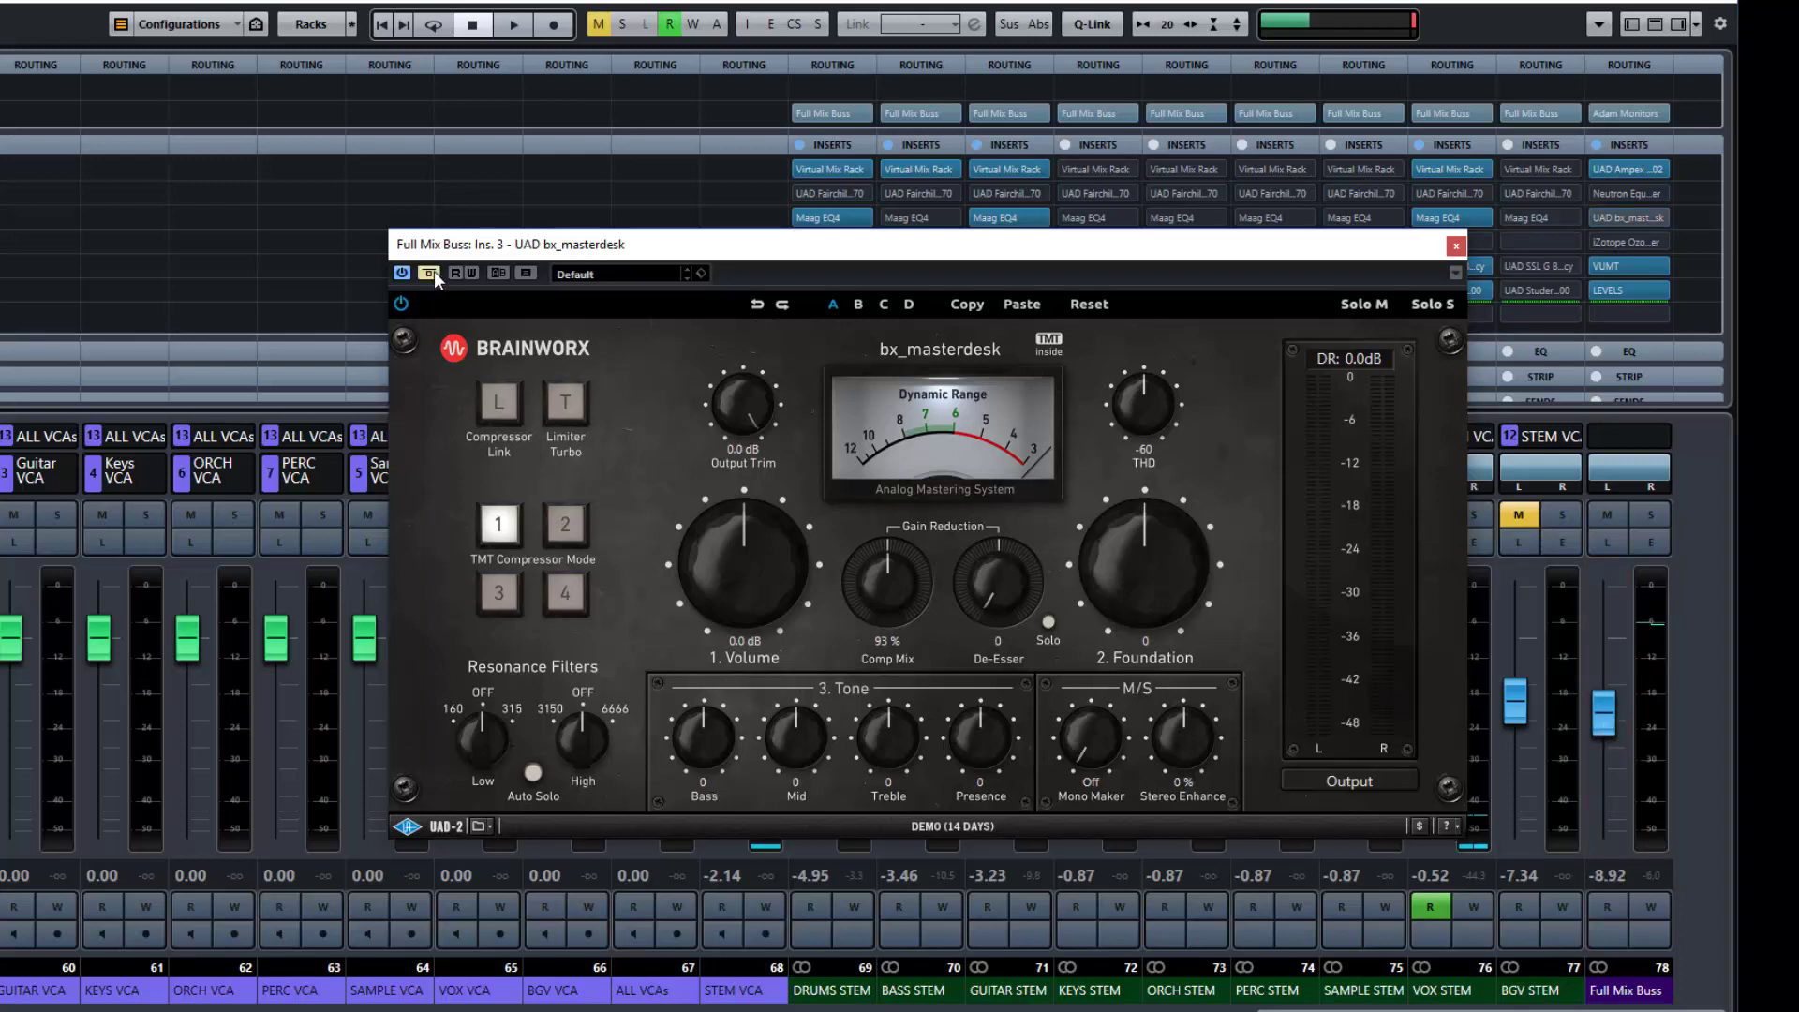
pyautogui.press('space')
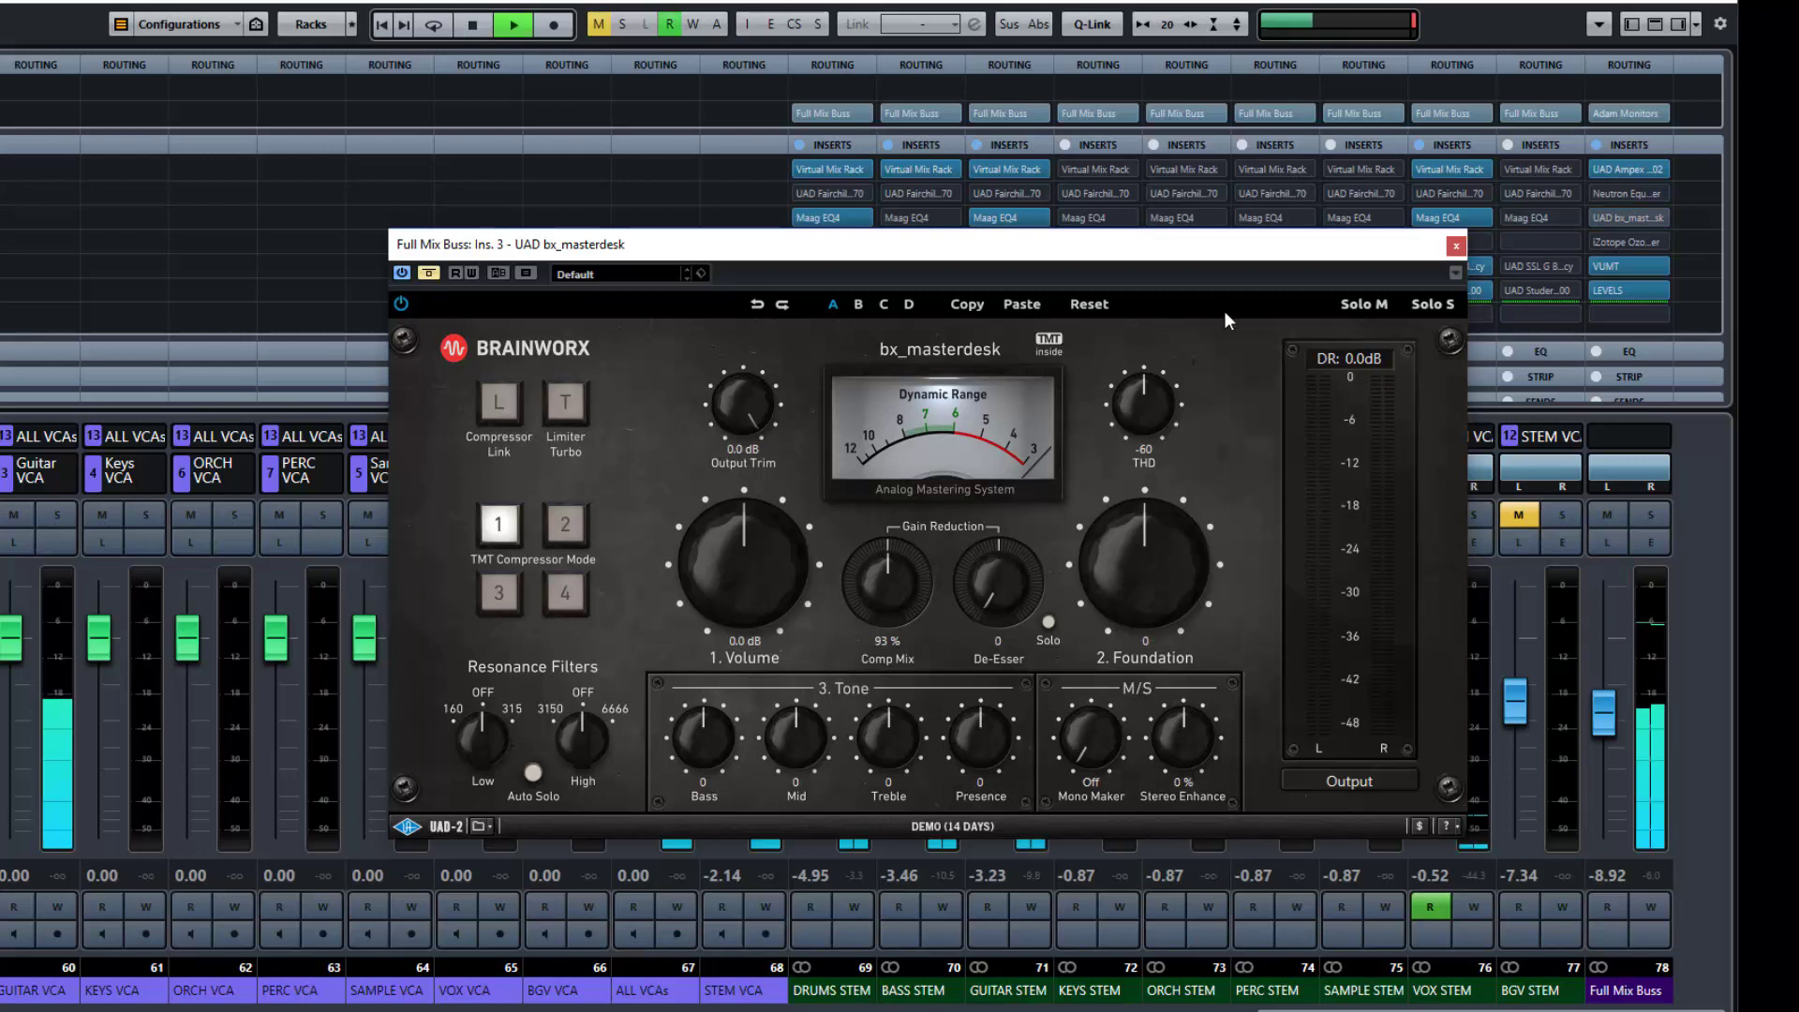
pyautogui.moveTo(1229, 251); pyautogui.dragTo(1204, 255)
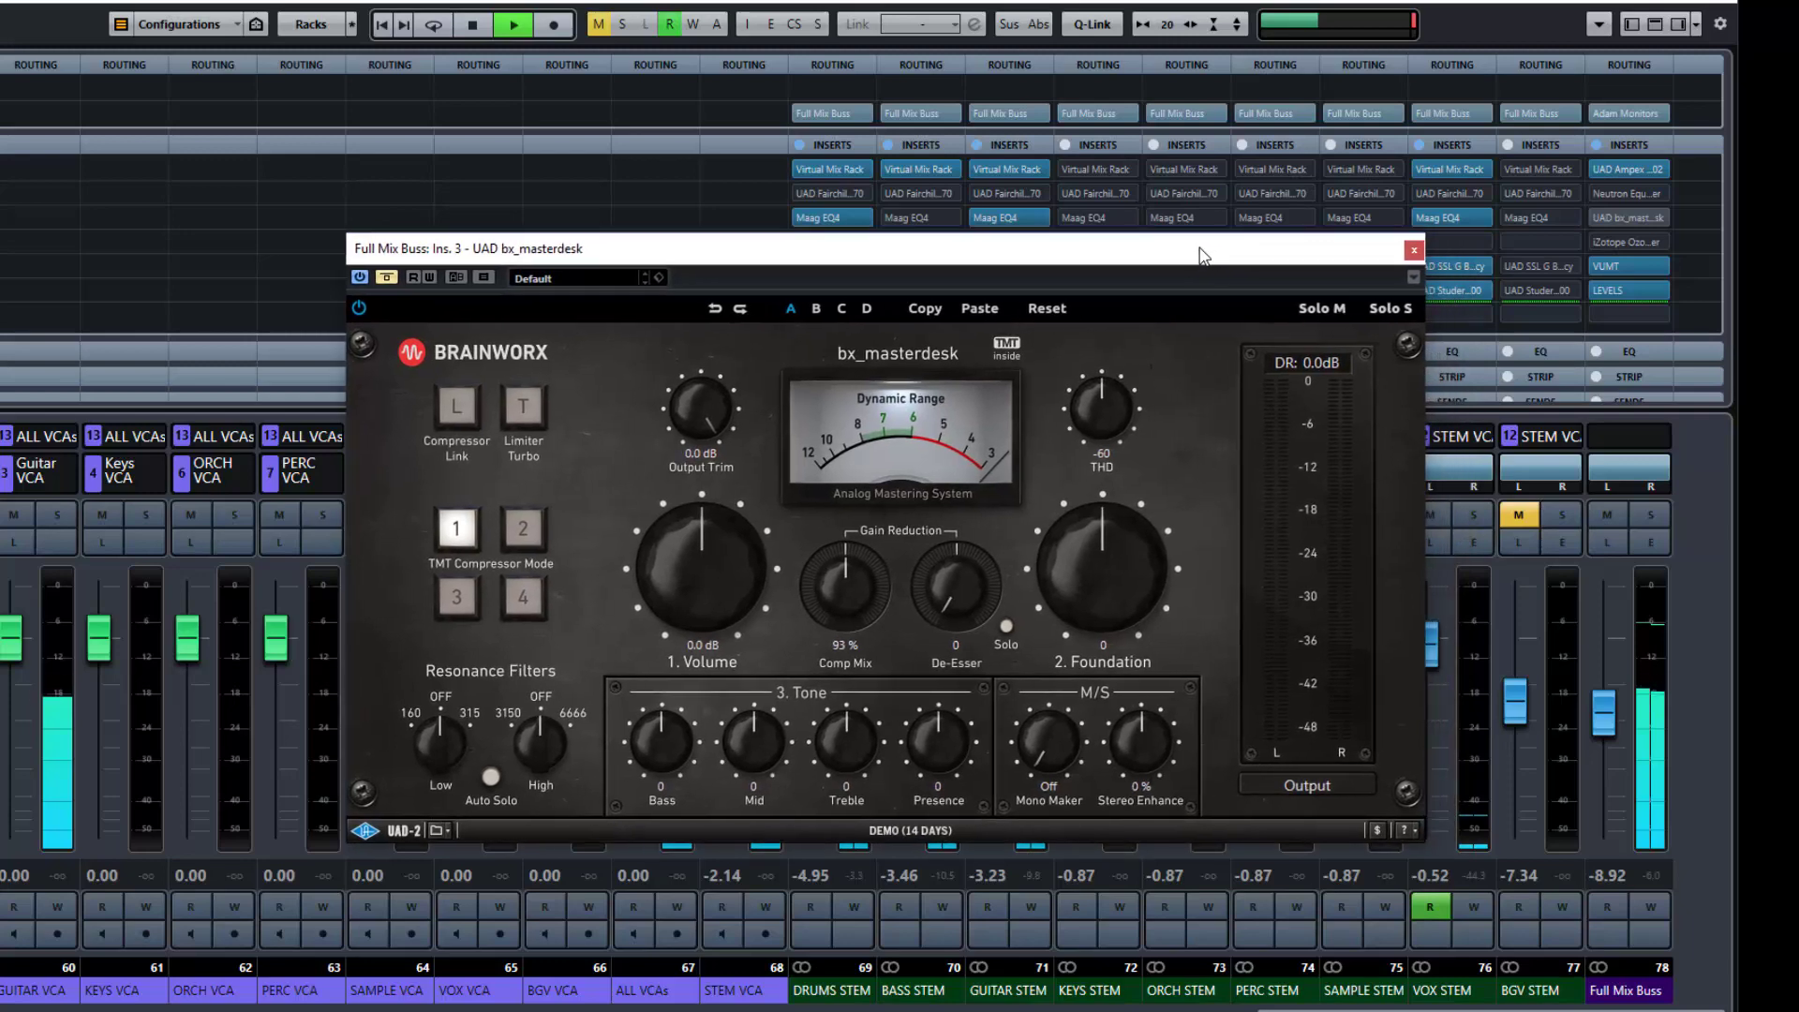
pyautogui.click(1618, 266)
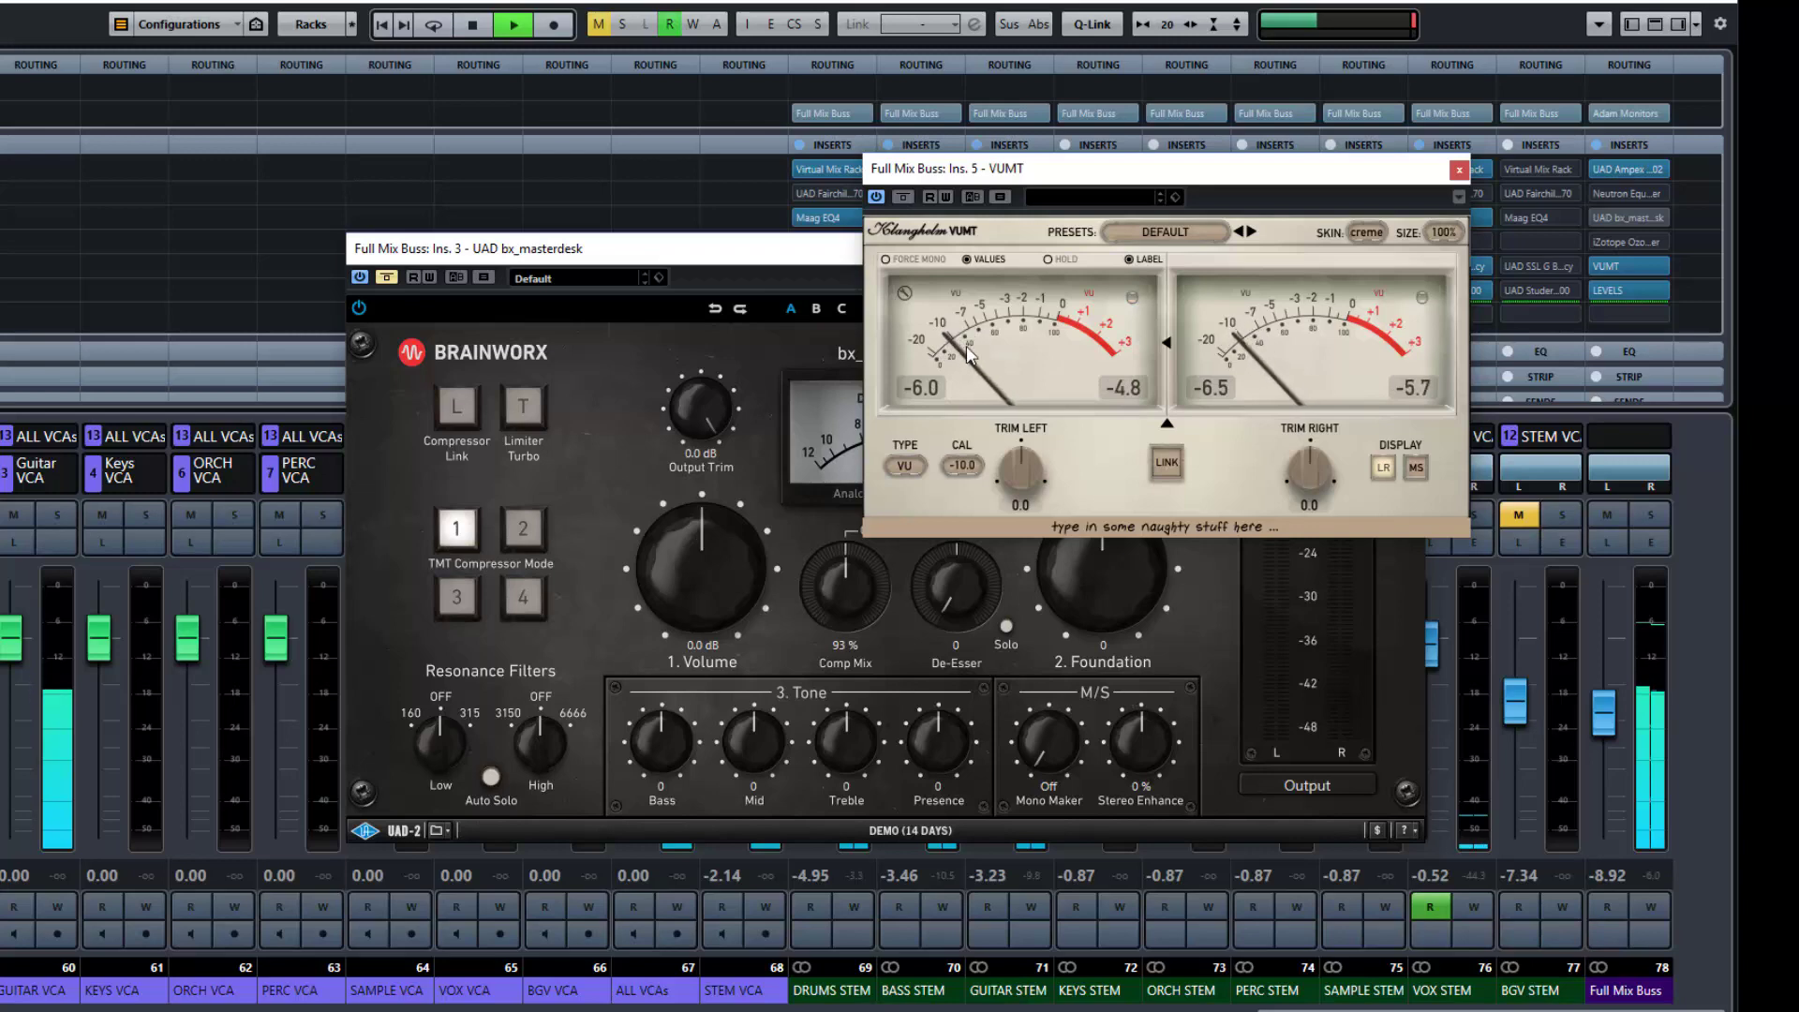
pyautogui.click(1625, 289)
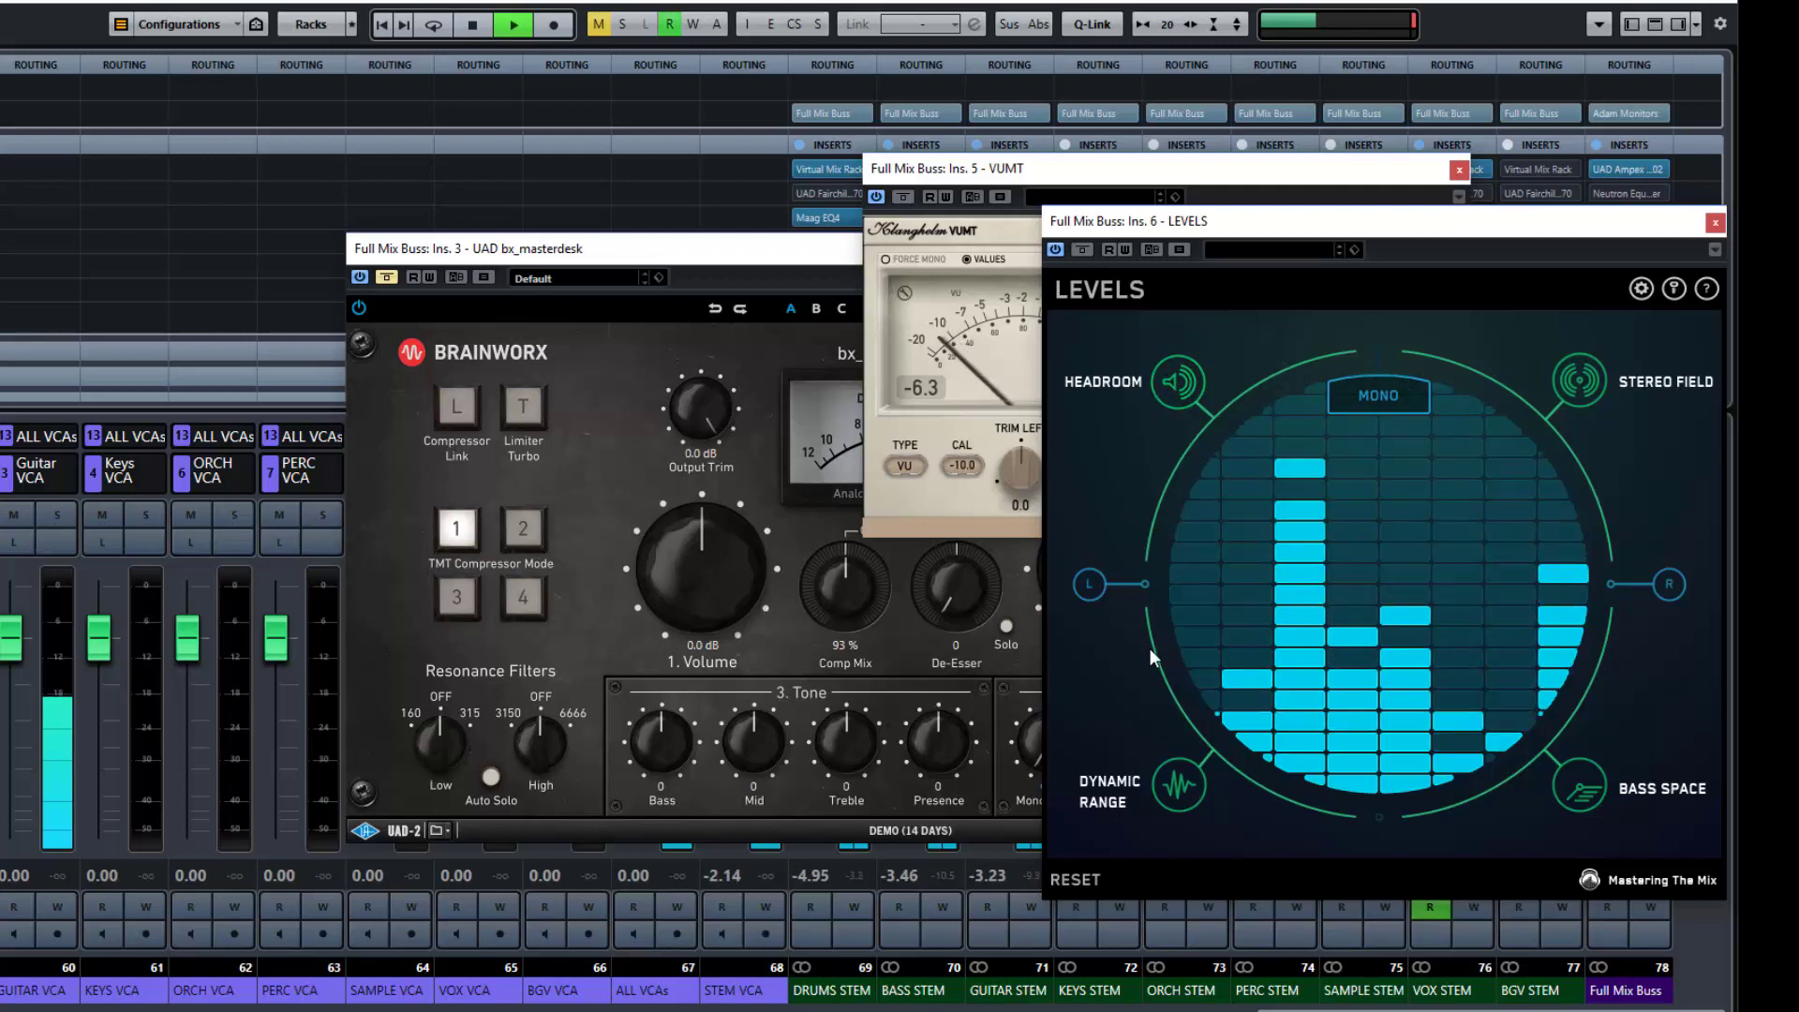
pyautogui.click(1183, 792)
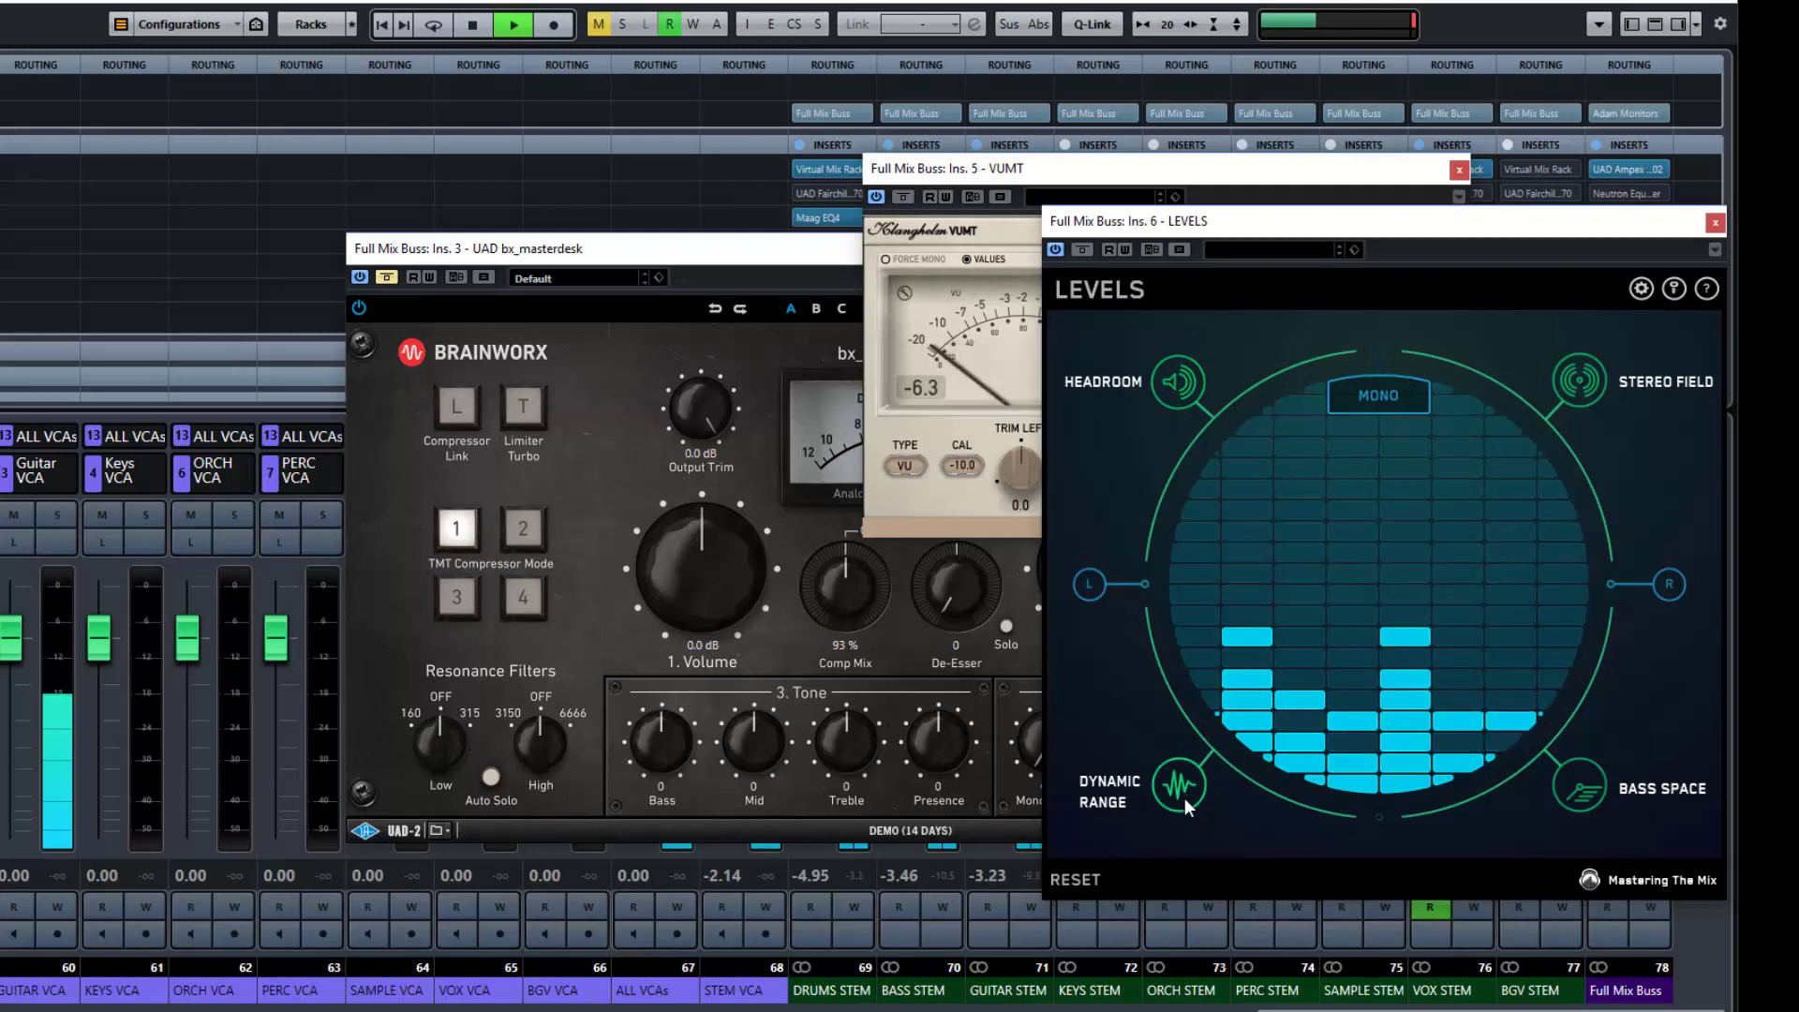
pyautogui.click(1183, 378)
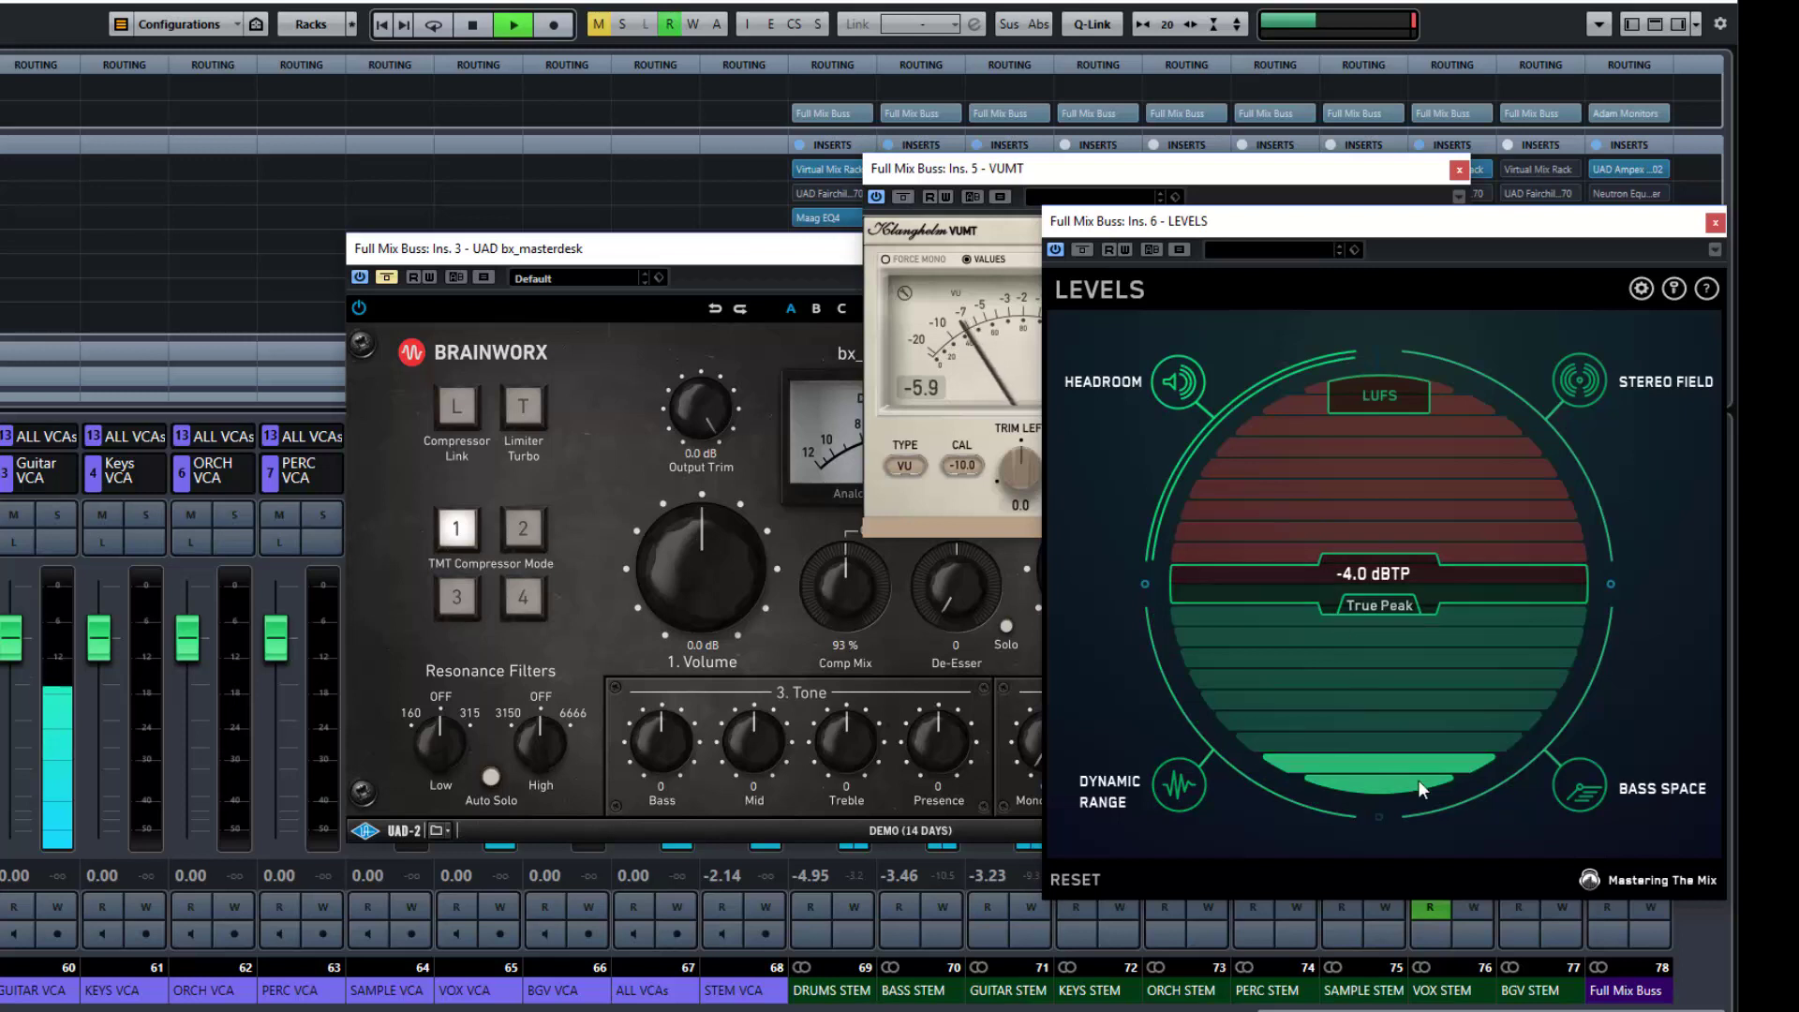
pyautogui.click(1378, 394)
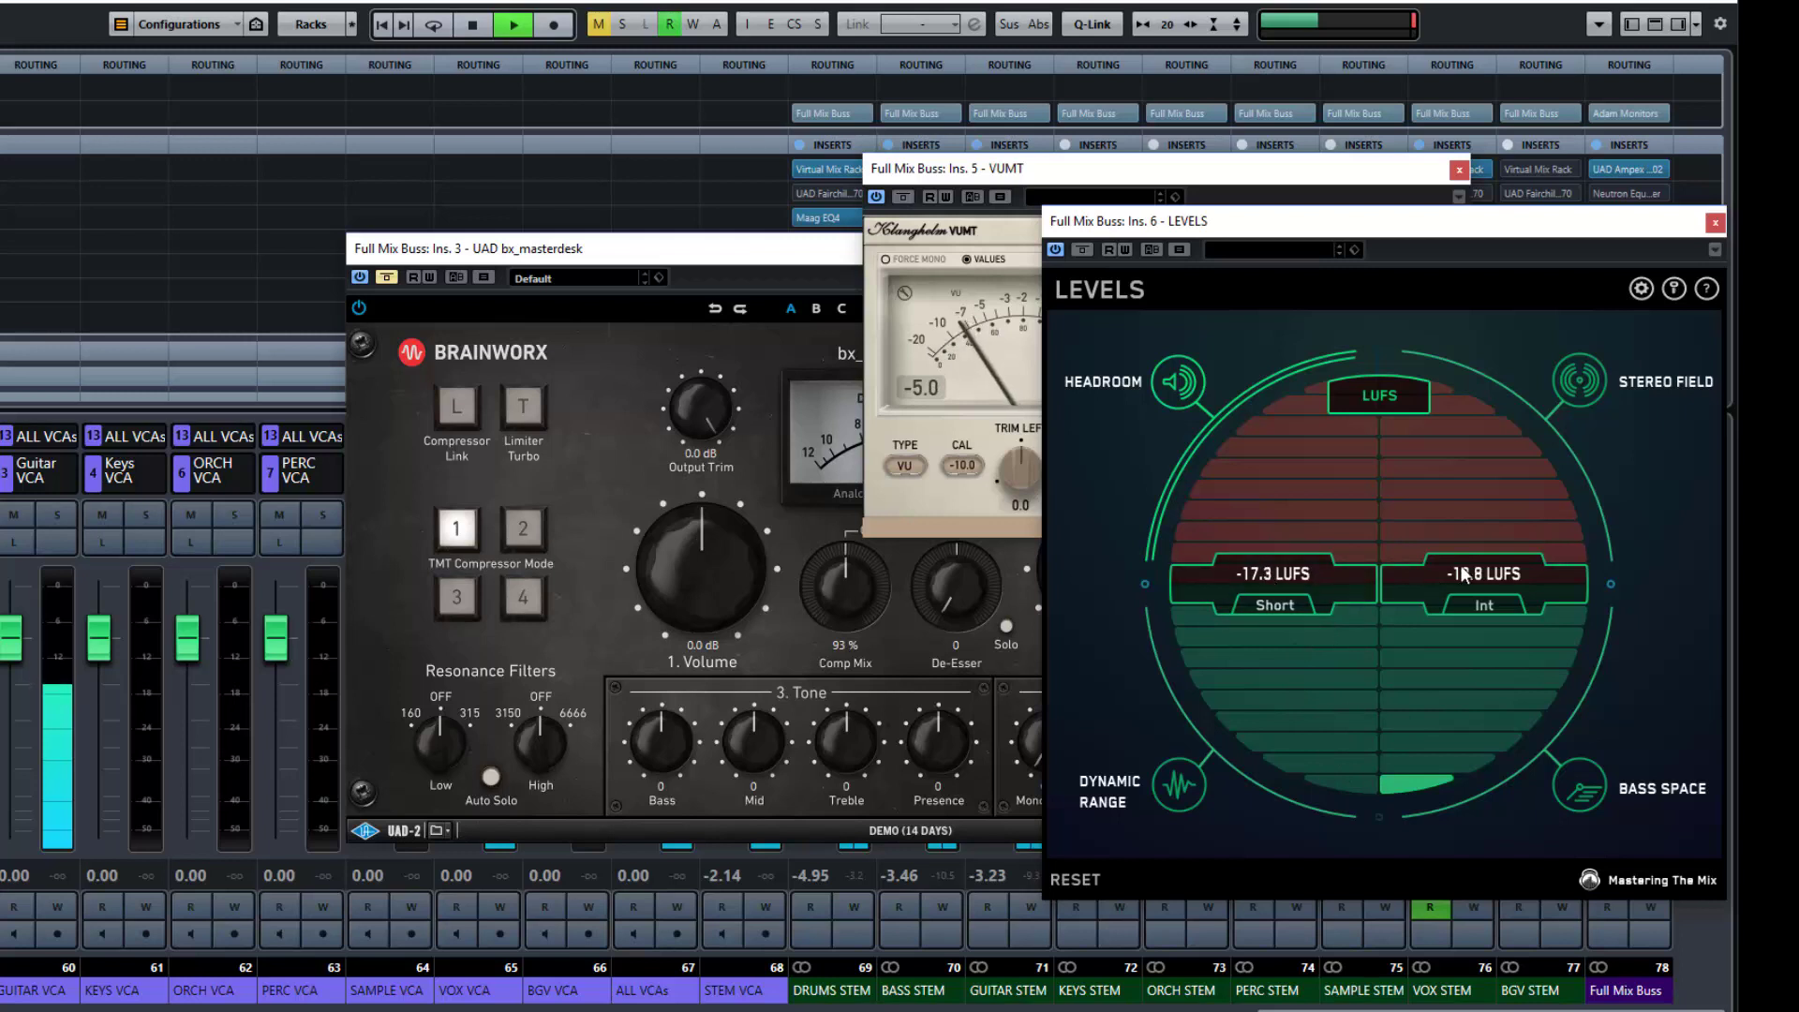
pyautogui.click(1715, 222)
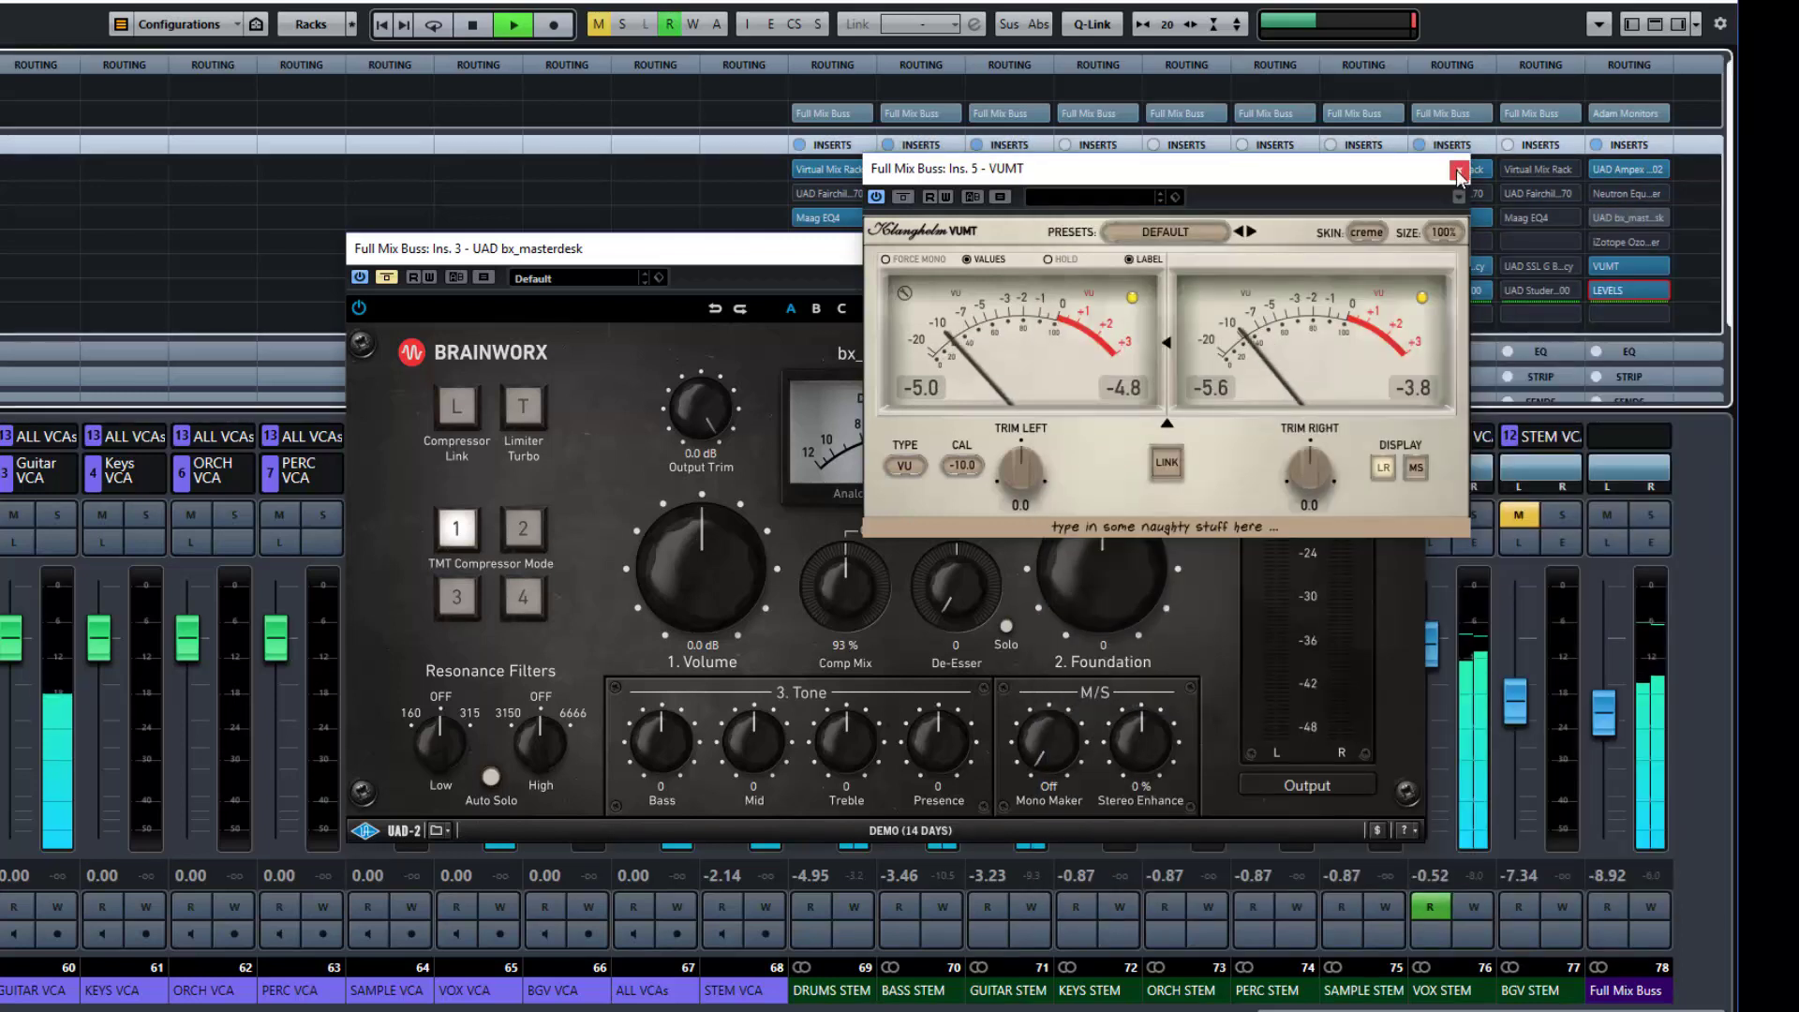
pyautogui.click(1459, 176)
# Restart playback and take bx_masterdesk out of bypass on the Full Mix Buss.
pyautogui.moveTo(874, 262); pyautogui.dragTo(885, 257)
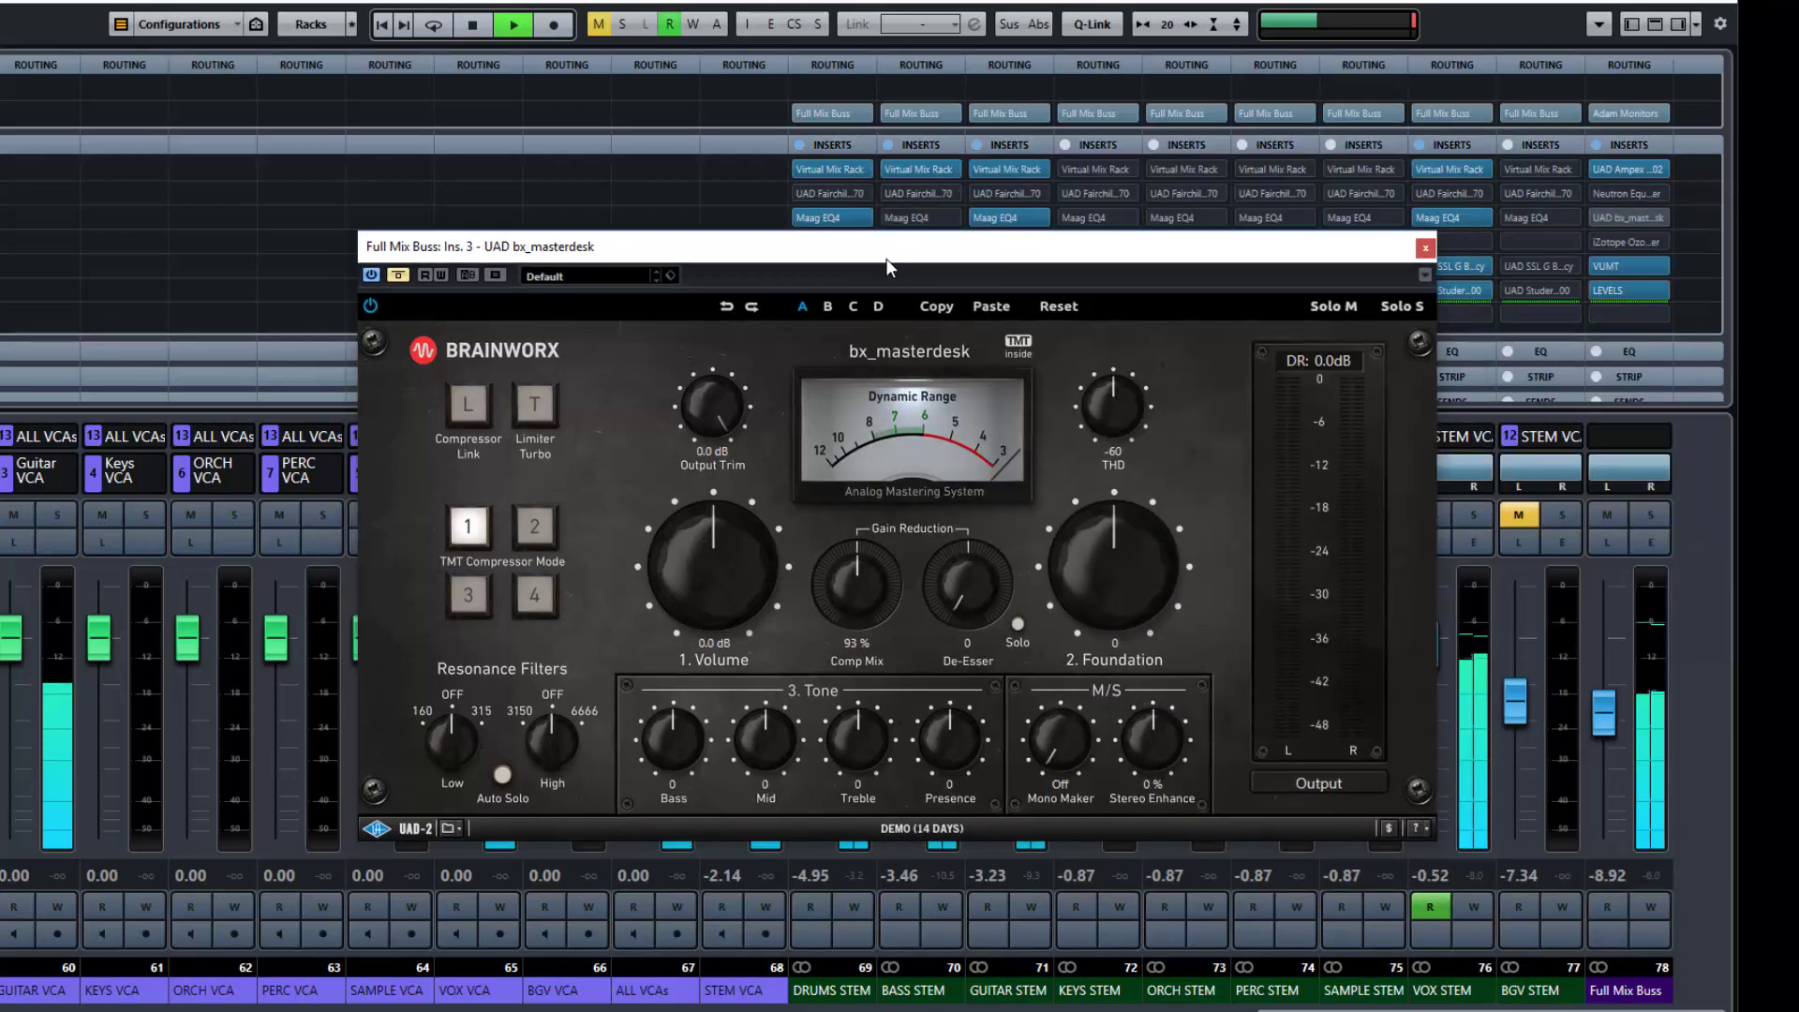
pyautogui.press('space')
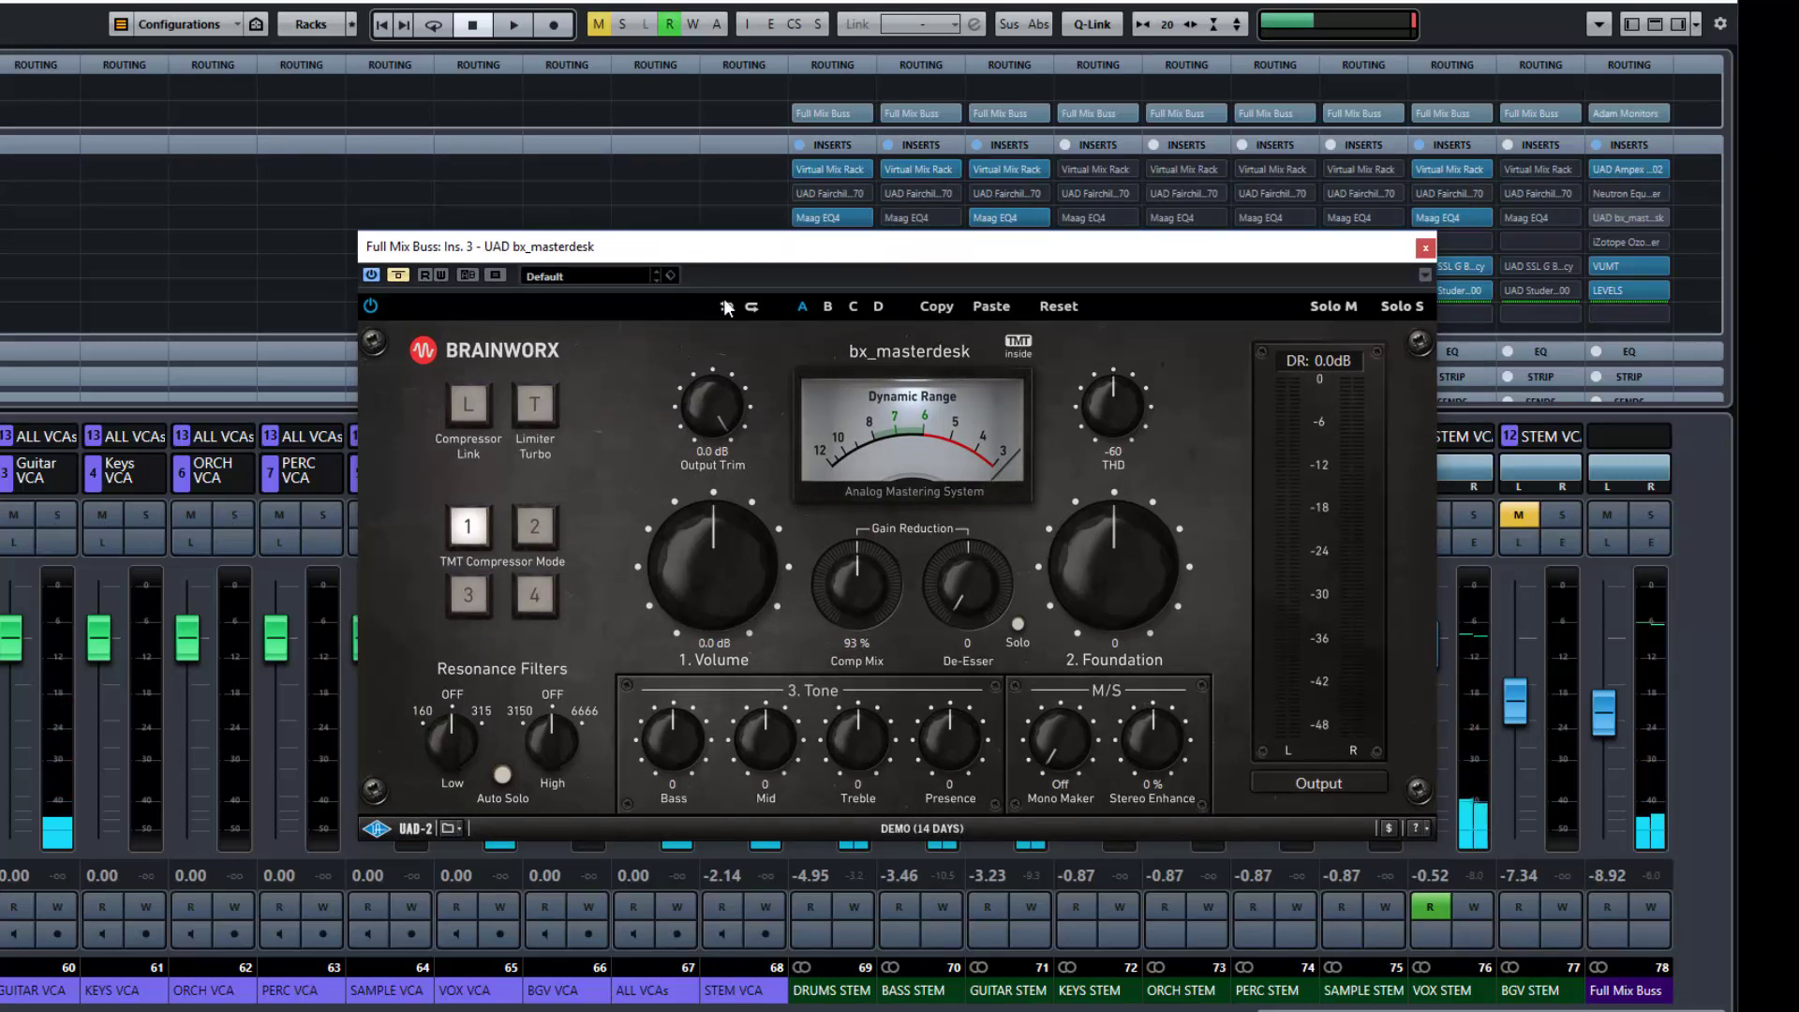
pyautogui.press('space')
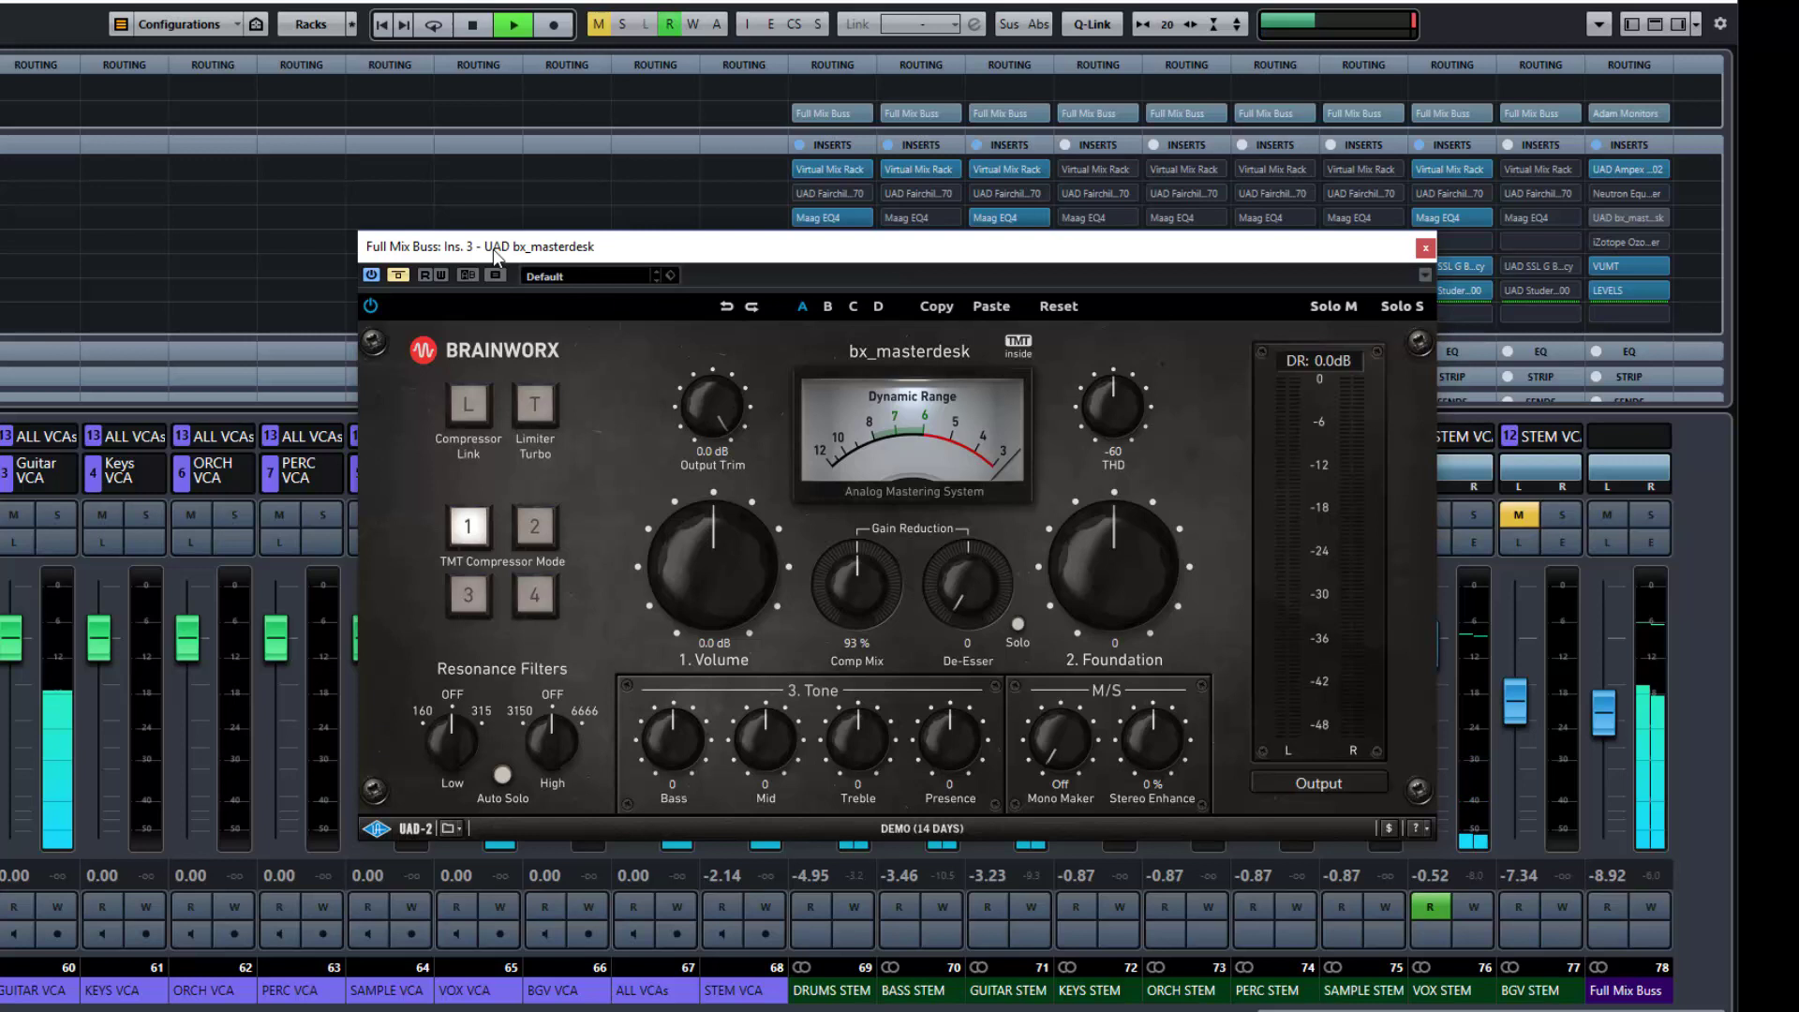
pyautogui.click(397, 275)
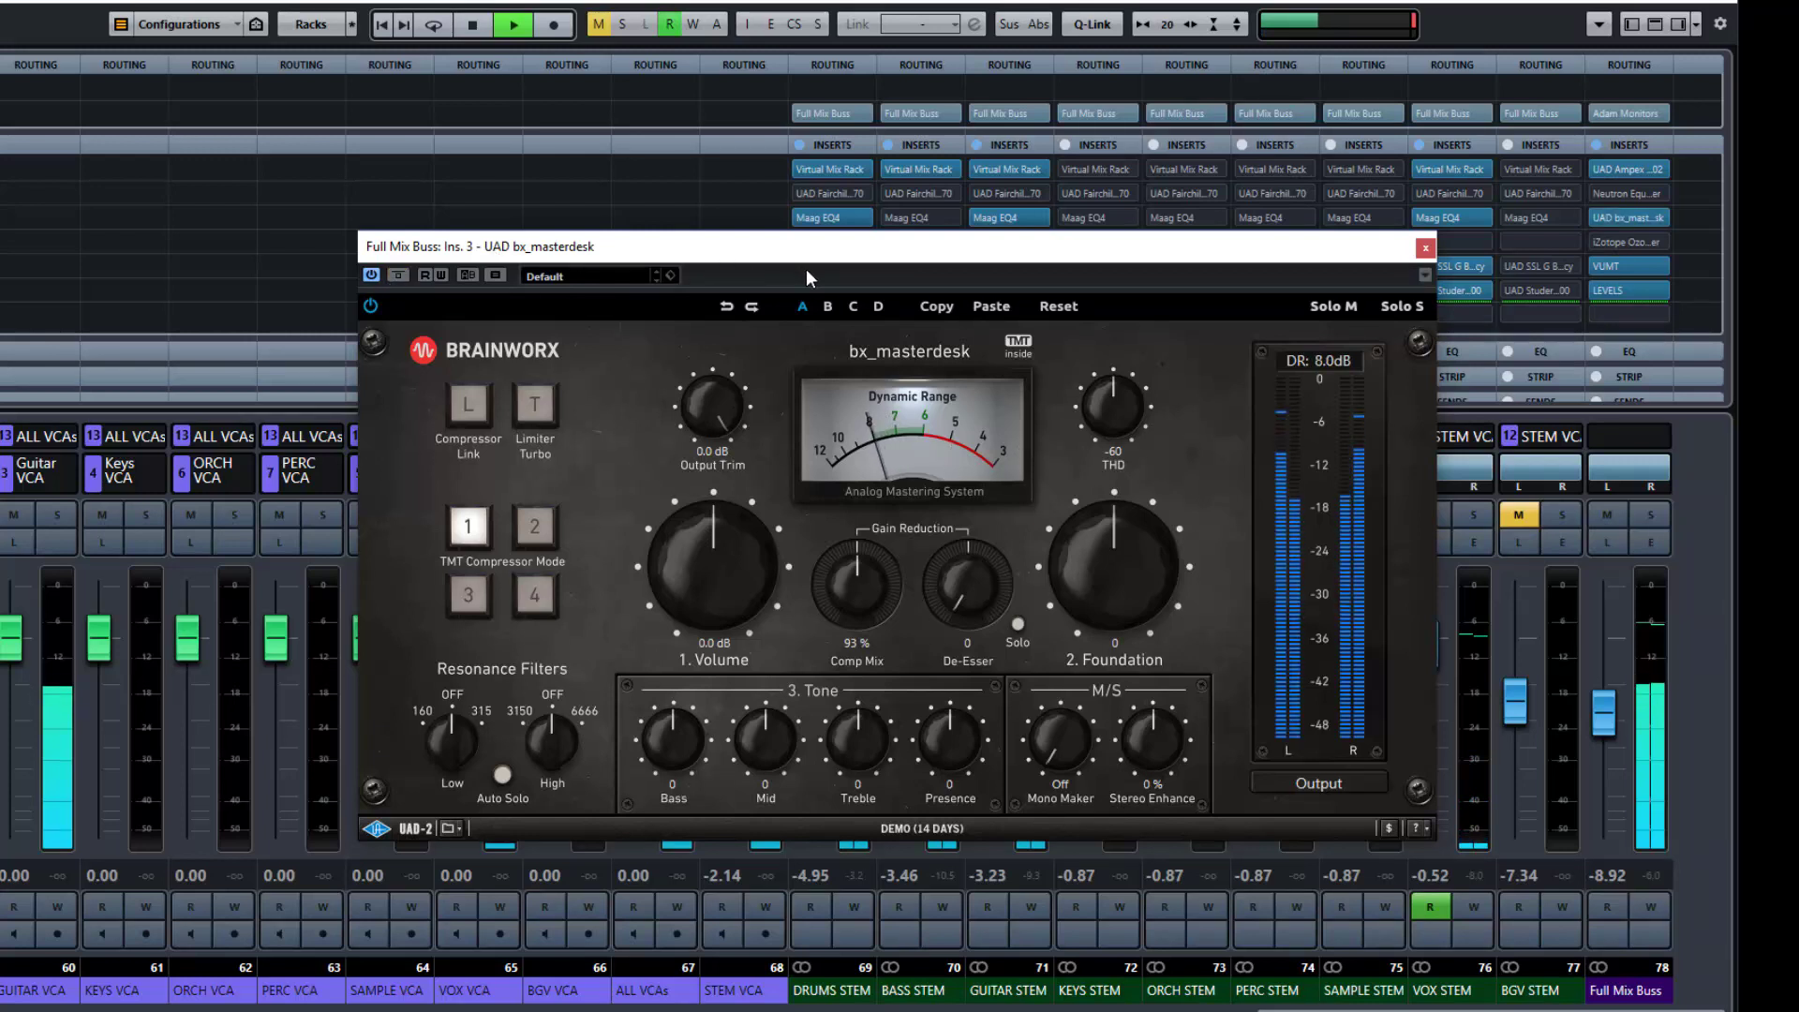
pyautogui.moveTo(812, 257); pyautogui.dragTo(808, 255)
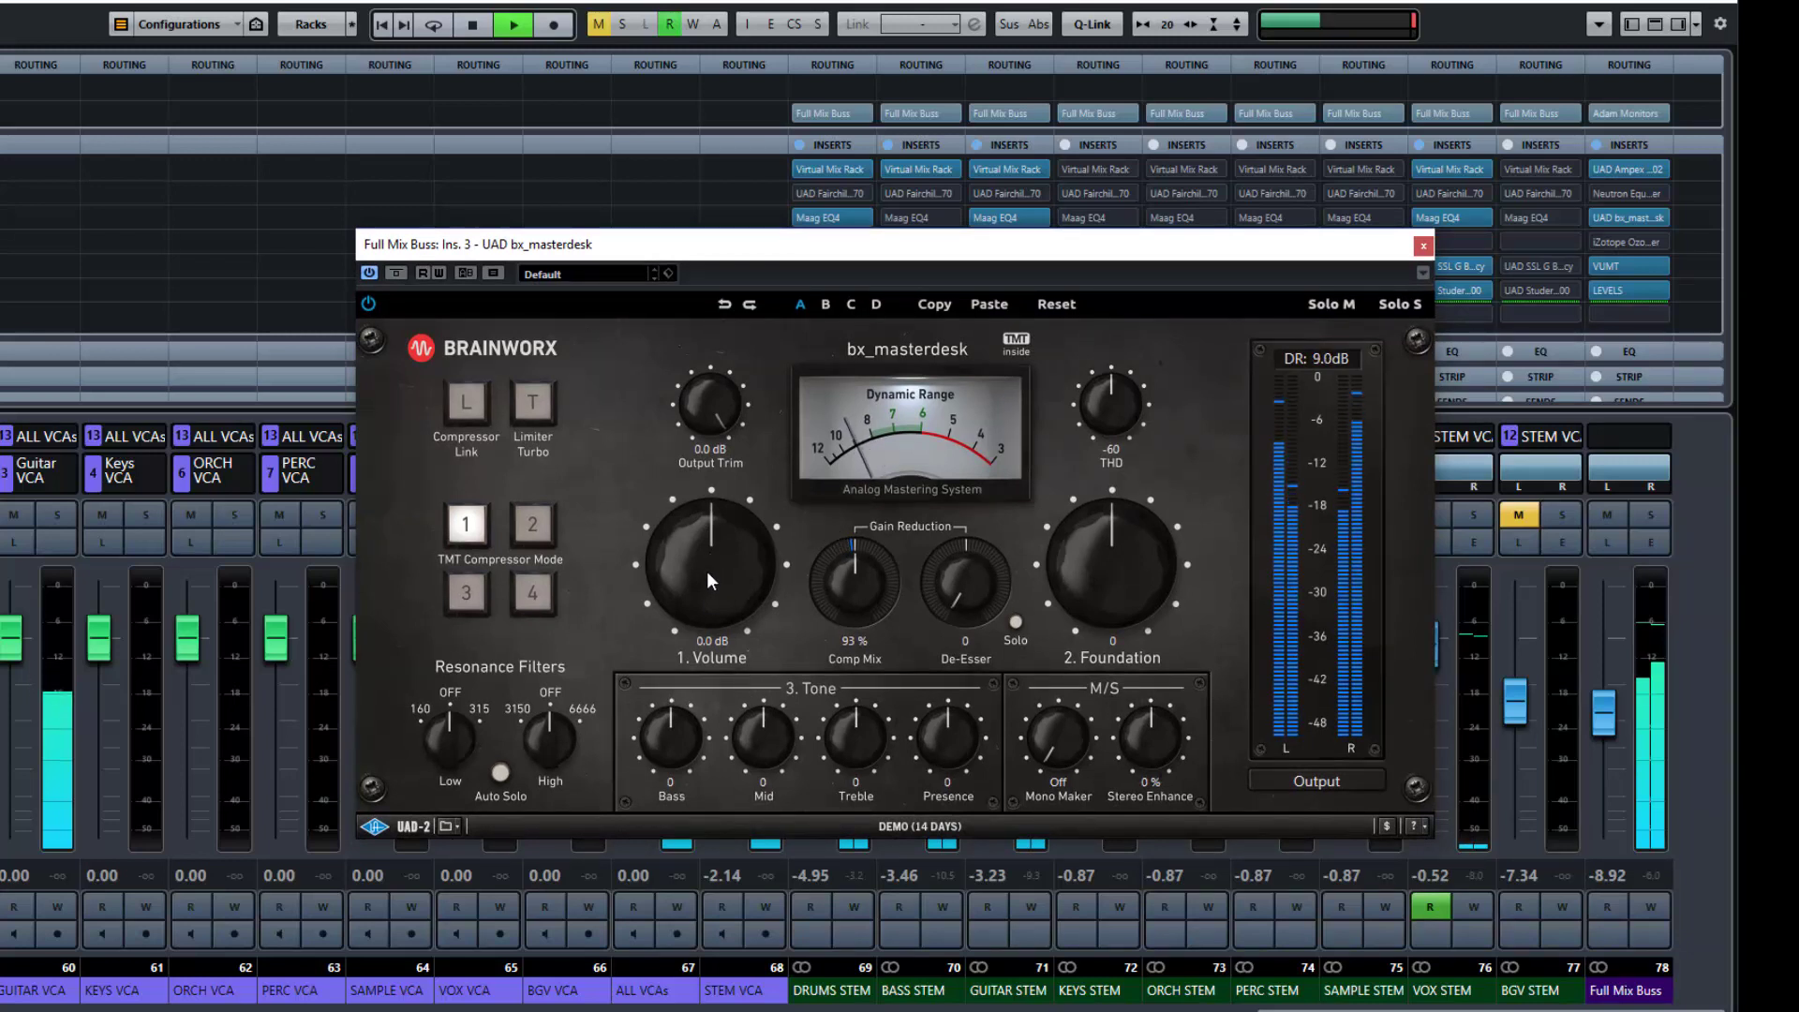
# Set bx_masterdesk's Volume to 6.5 dB during playback and lower the Full Mix Buss fader to -18.6 dB.
pyautogui.moveTo(707, 570); pyautogui.dragTo(712, 515)
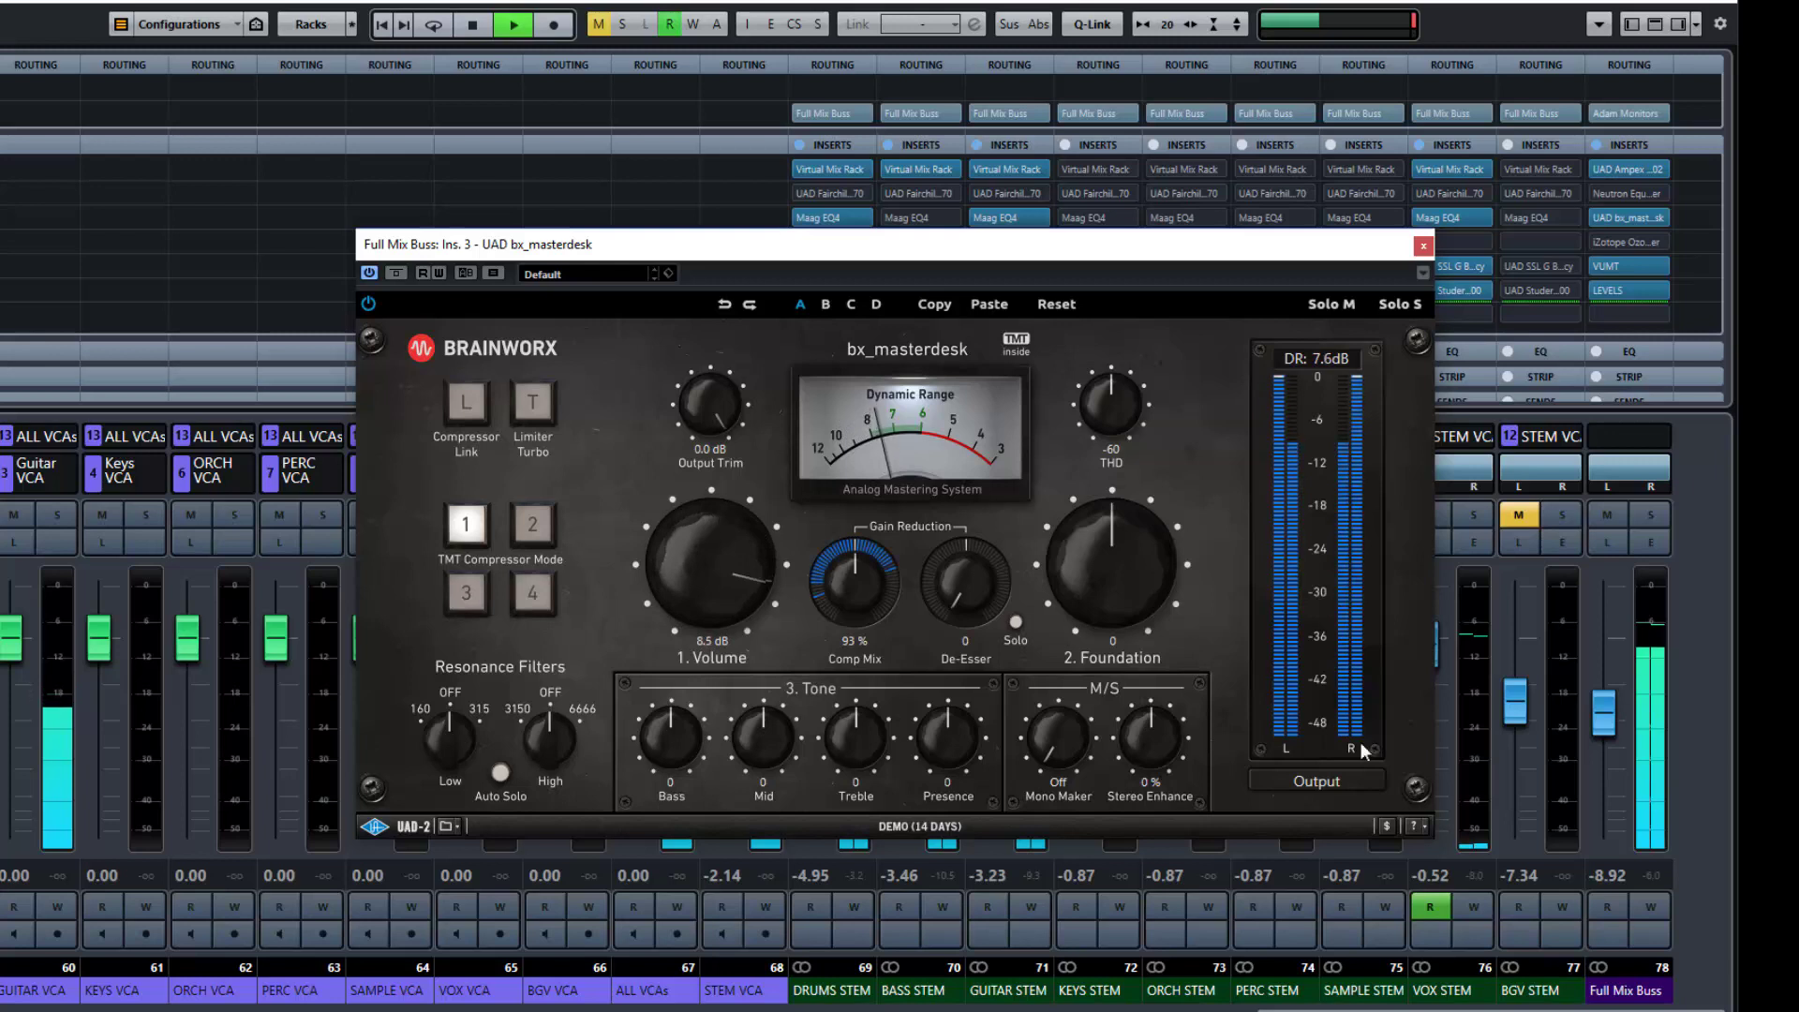
pyautogui.moveTo(1604, 717); pyautogui.dragTo(1605, 767)
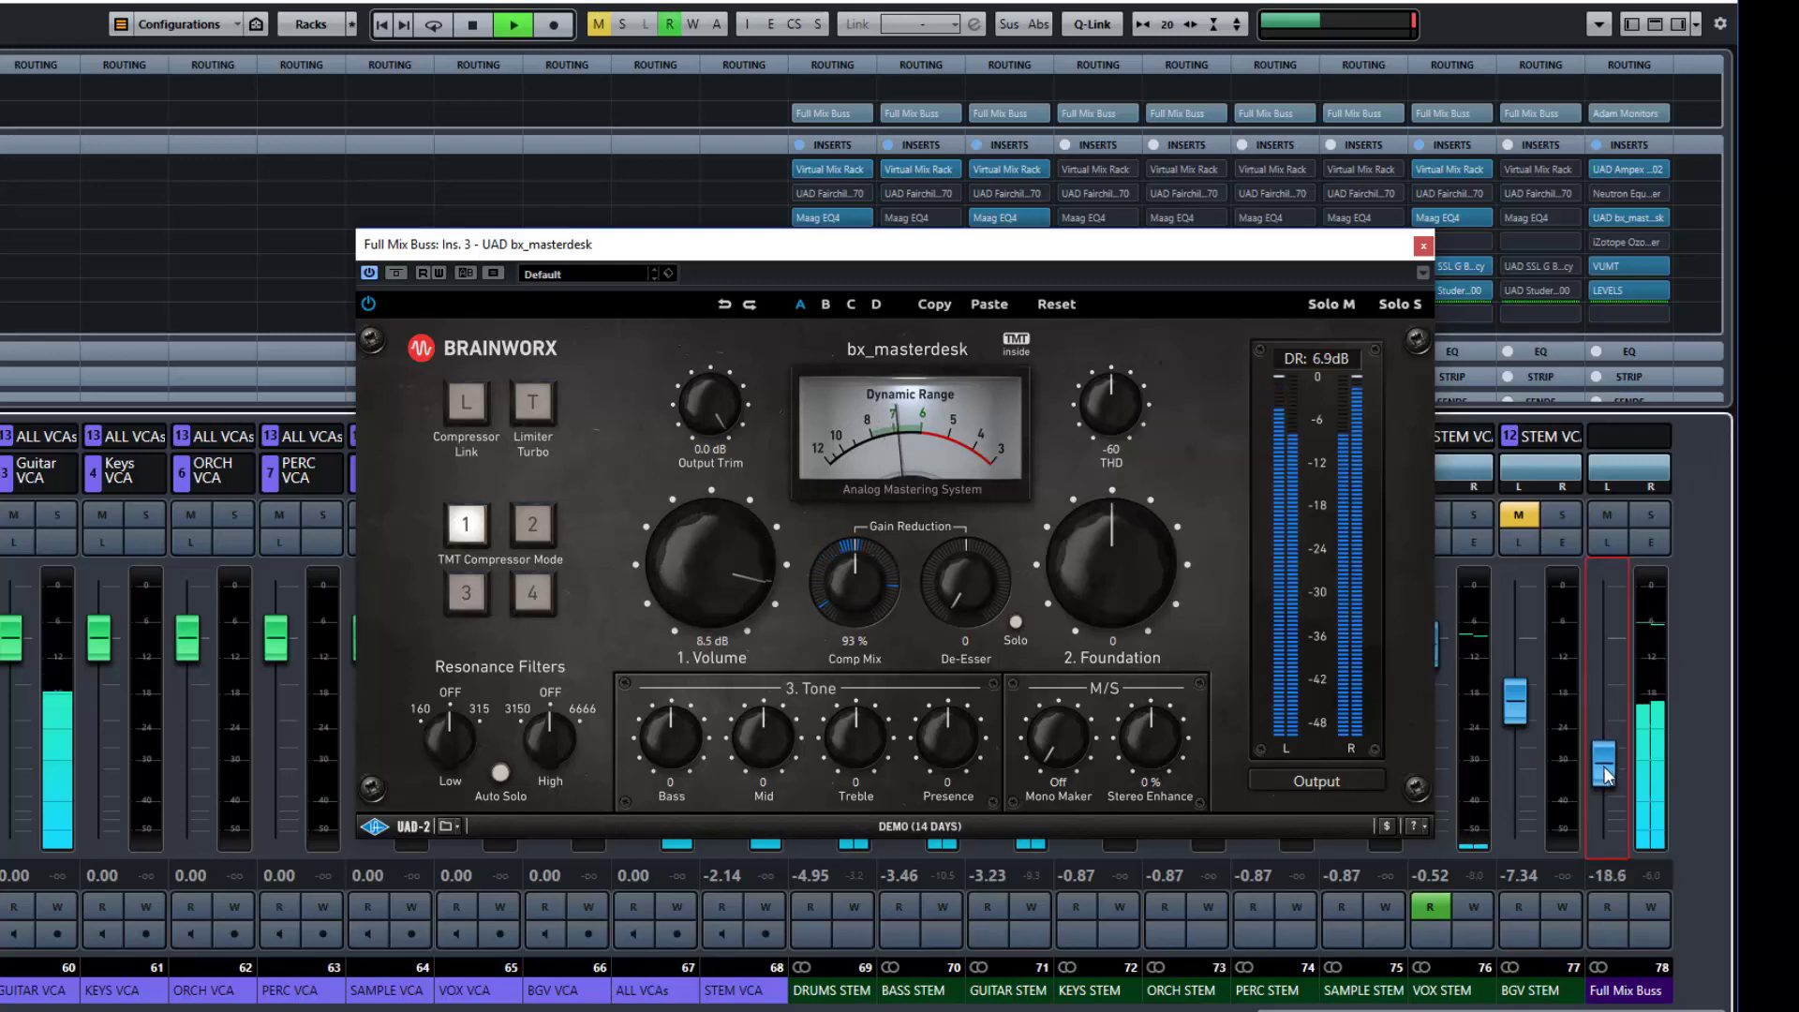
pyautogui.moveTo(730, 582); pyautogui.dragTo(721, 569)
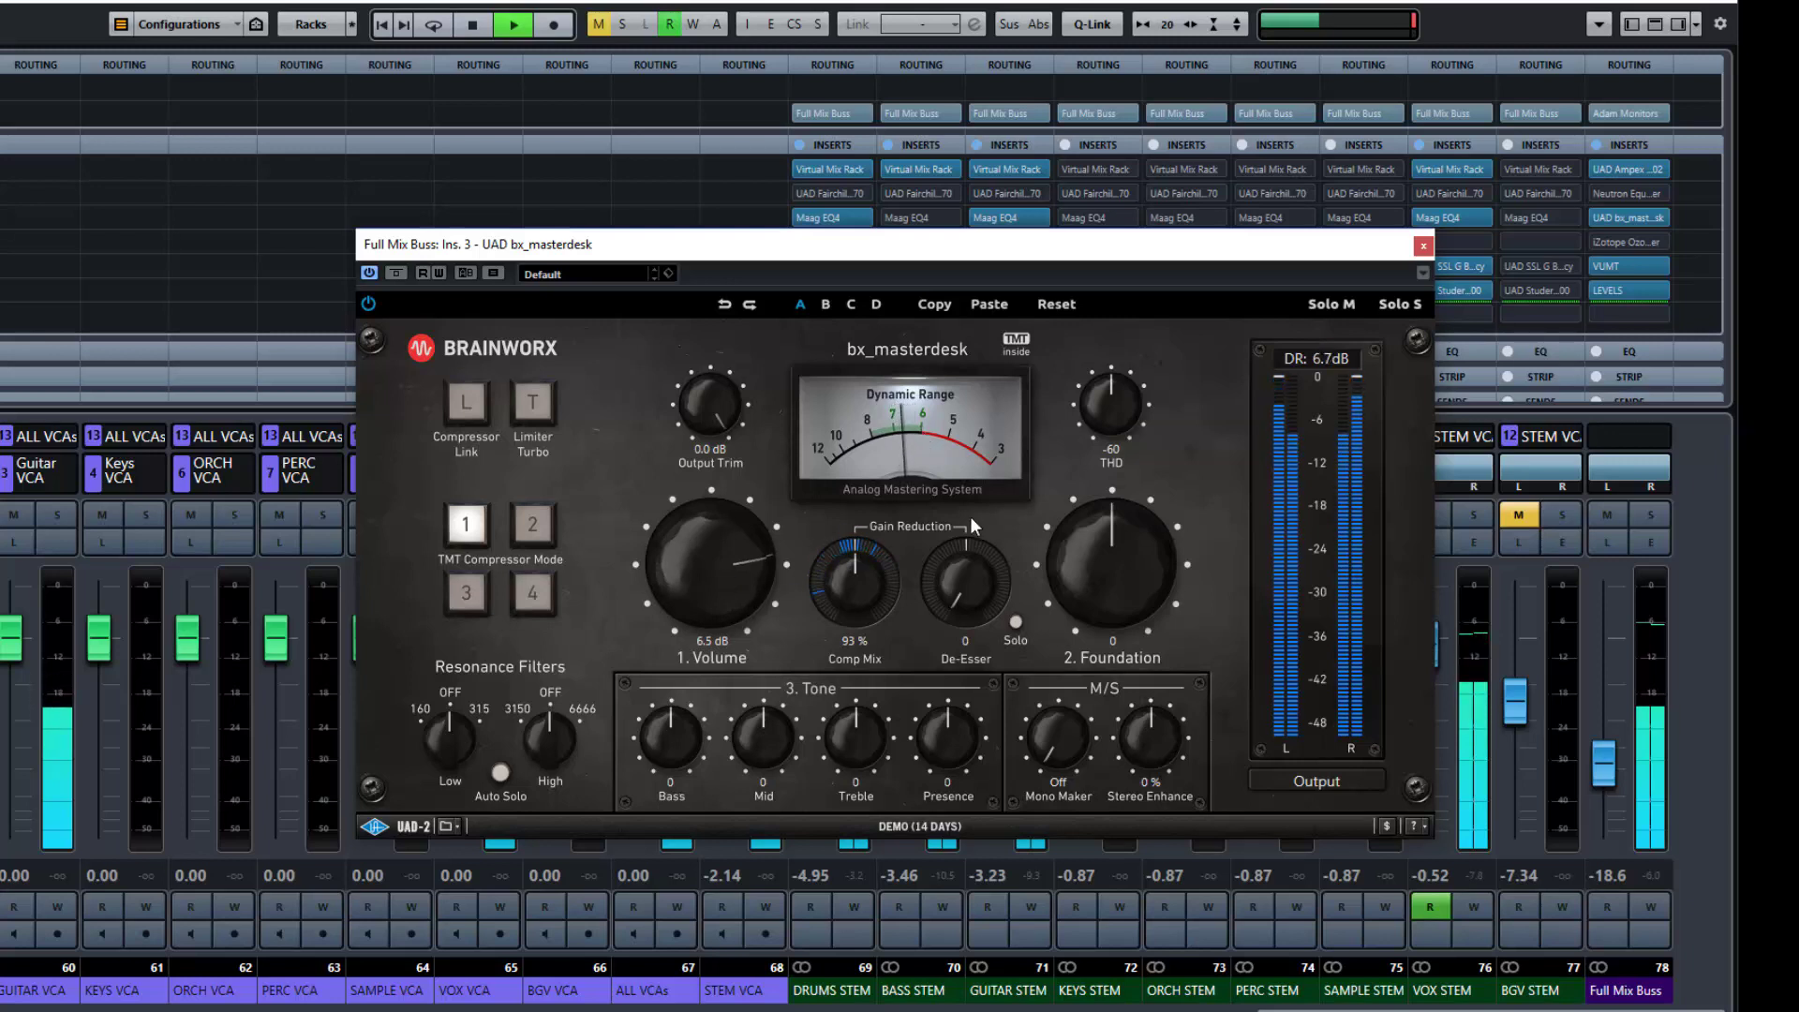
pyautogui.press('space')
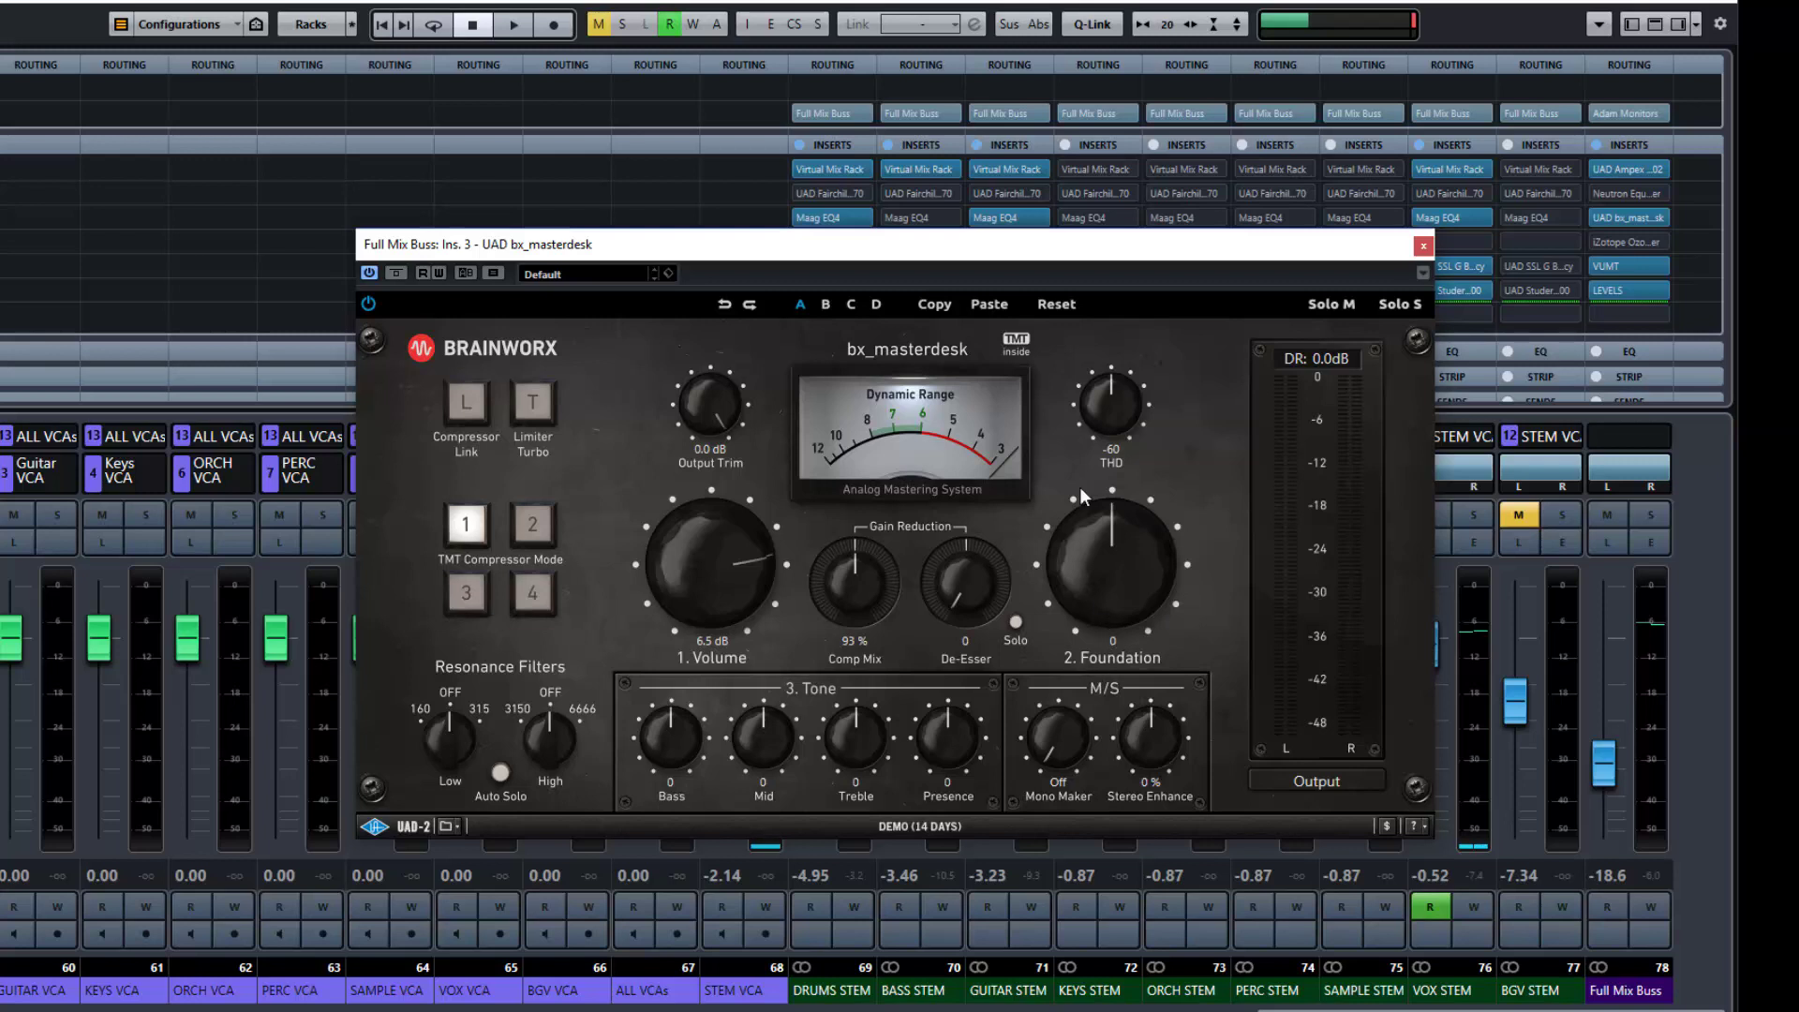
# Audition bx_masterdesk's Foundation at its extremes of 30 and -30 during playback, and reset it to 0.
pyautogui.click(1607, 657)
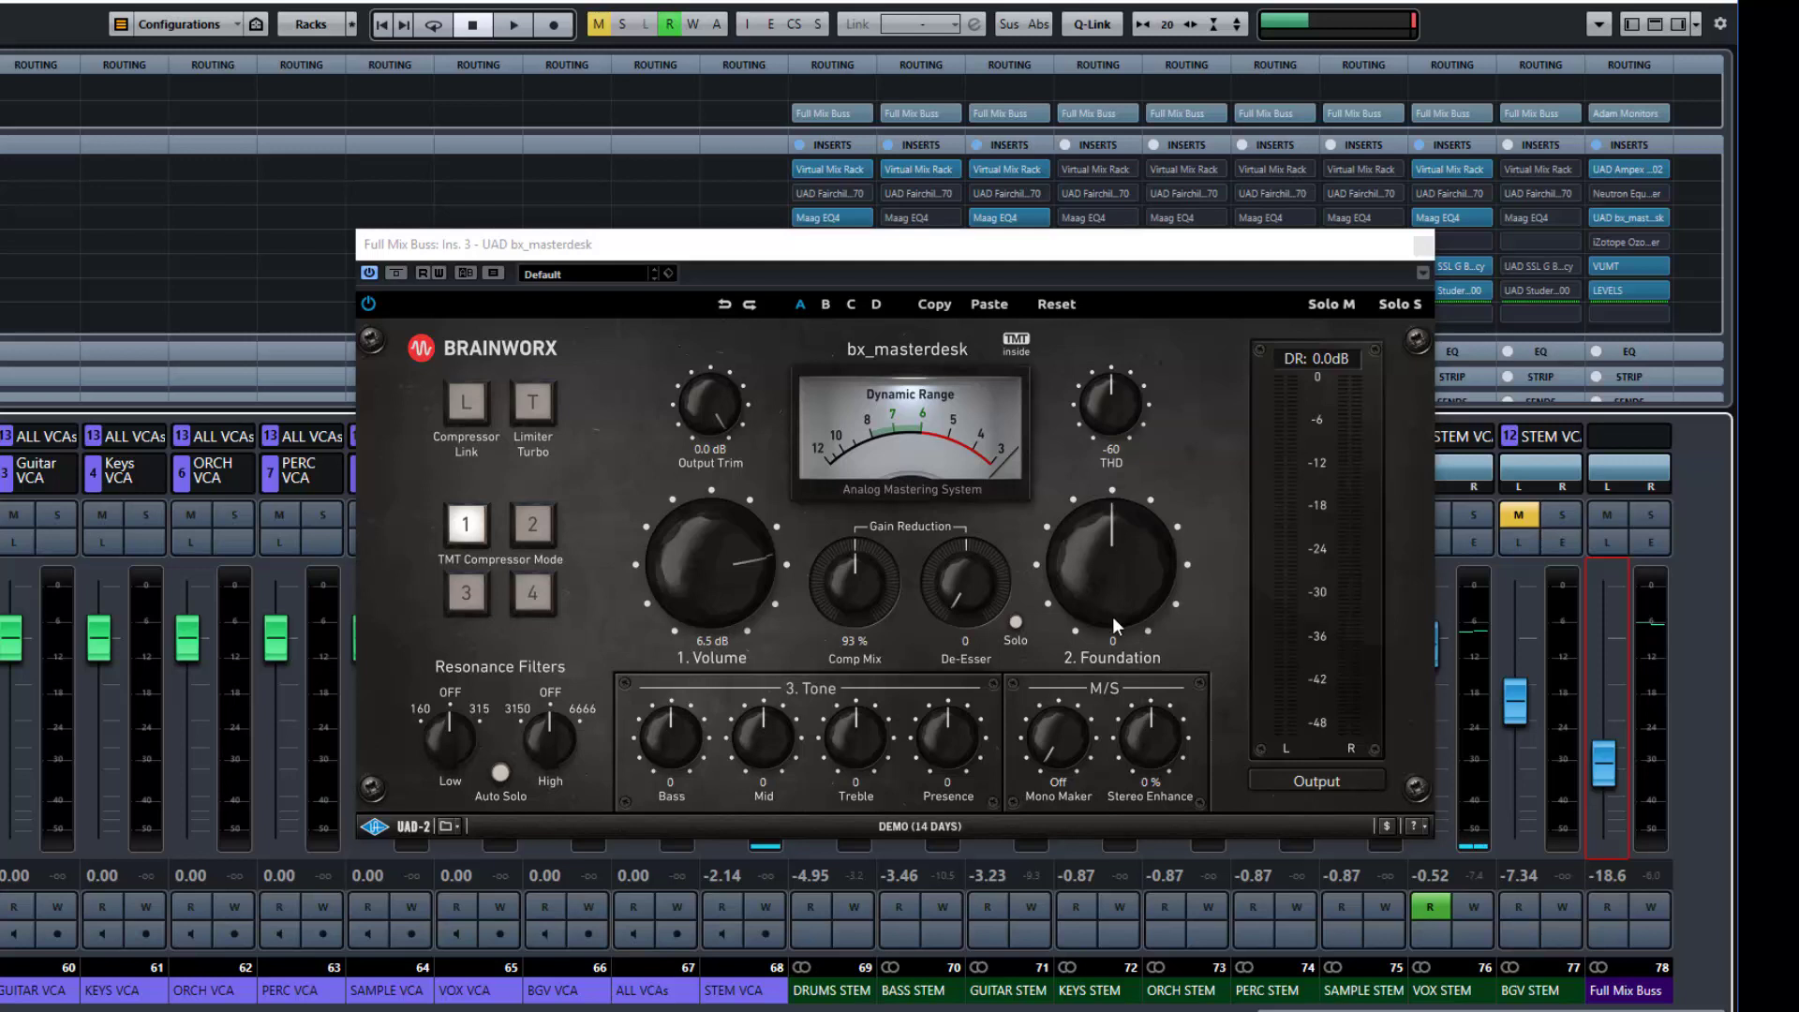
pyautogui.press('space')
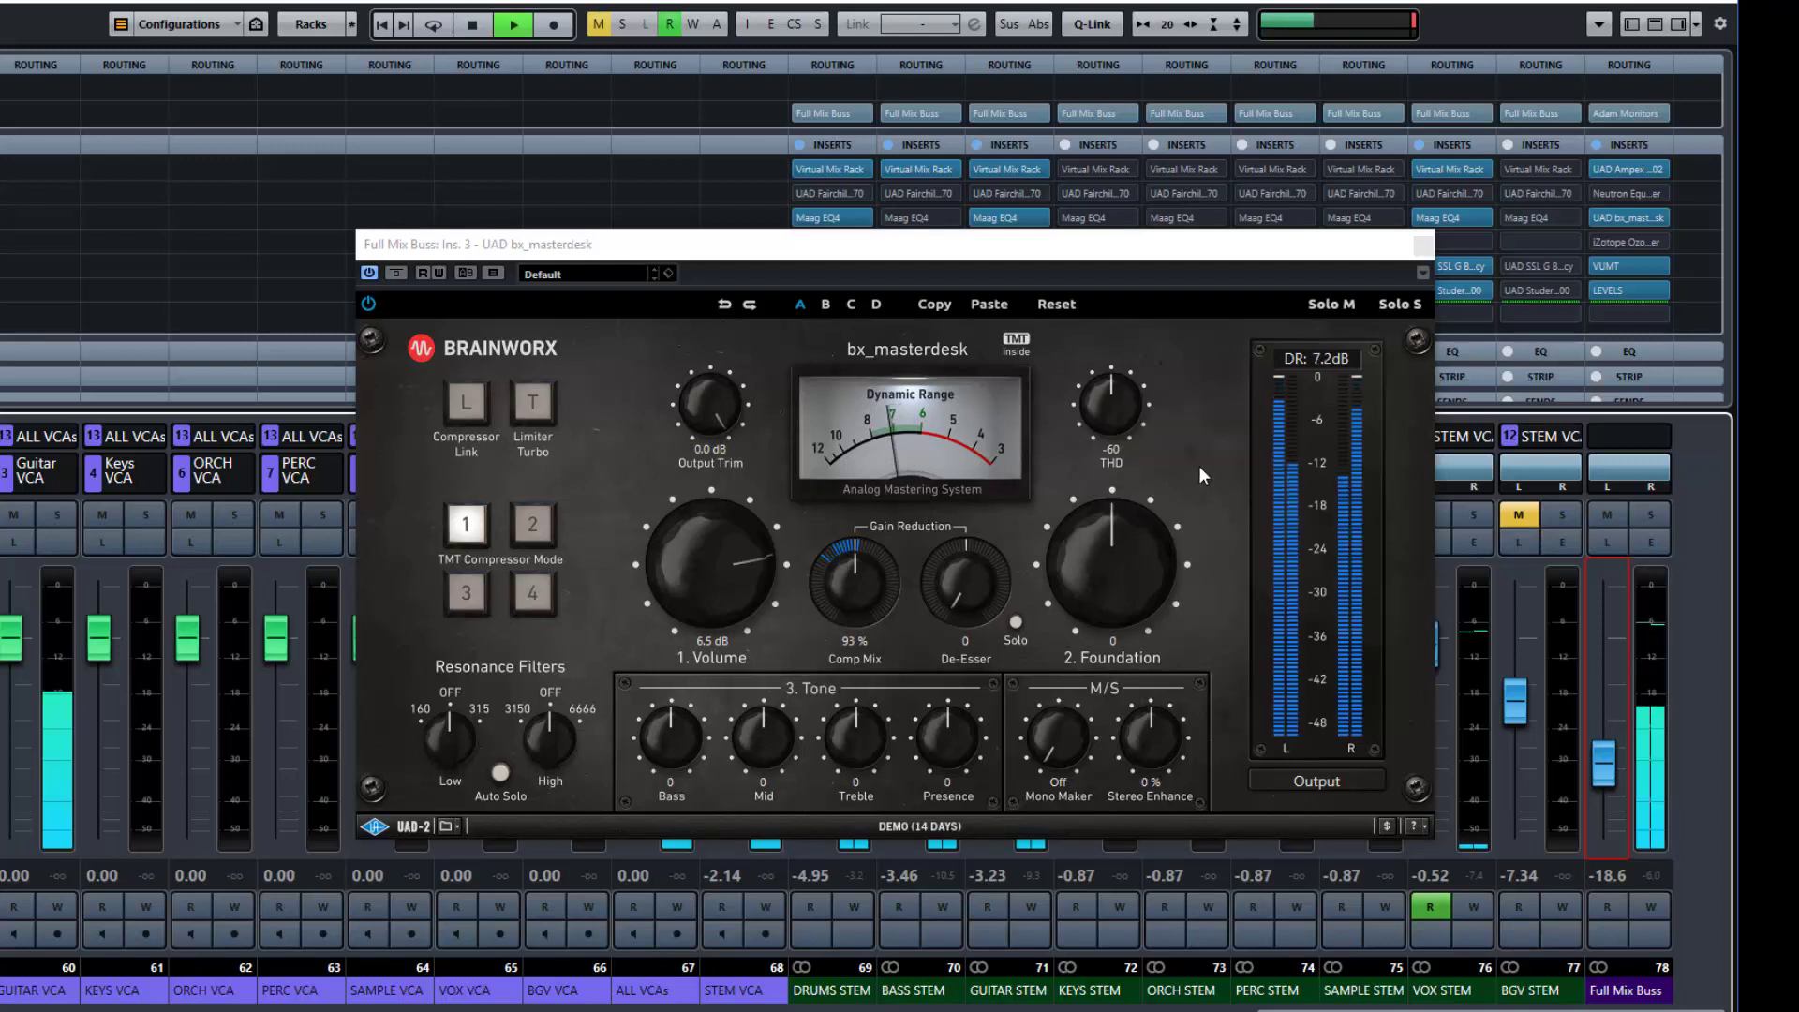
pyautogui.click(1093, 587)
pyautogui.moveTo(1094, 587); pyautogui.dragTo(1099, 491)
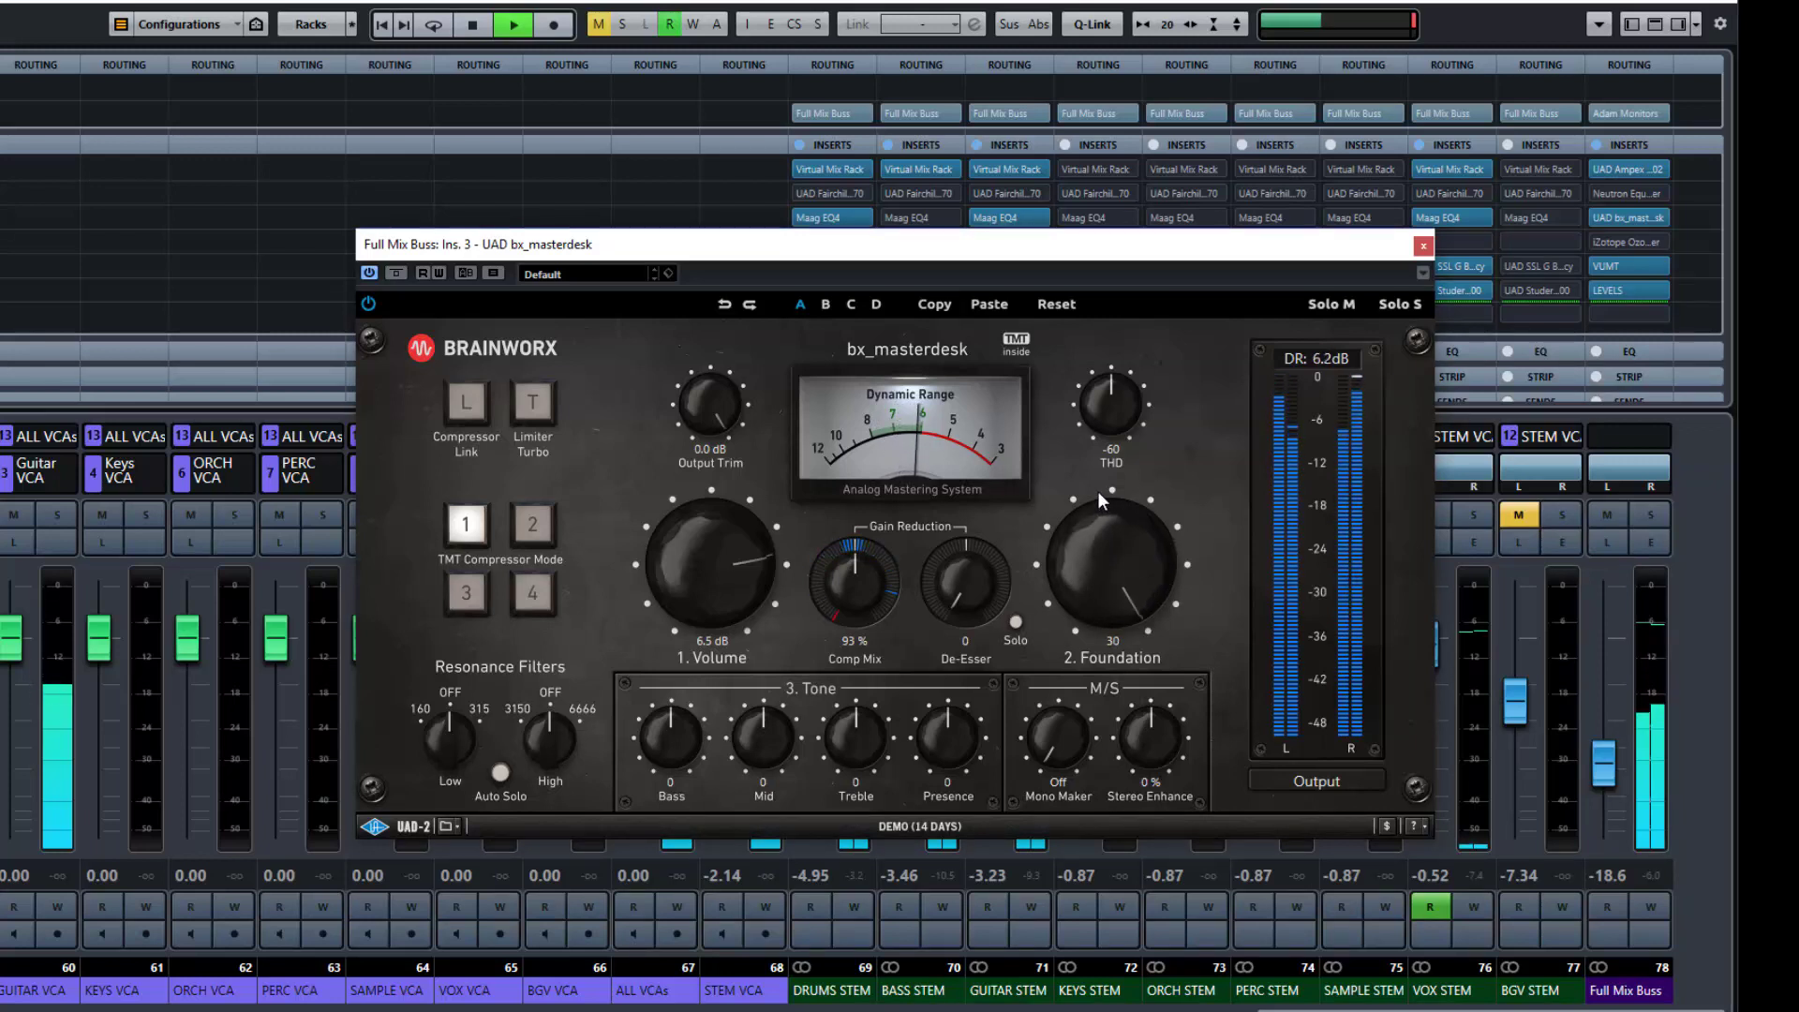
pyautogui.moveTo(1099, 491); pyautogui.dragTo(1080, 714)
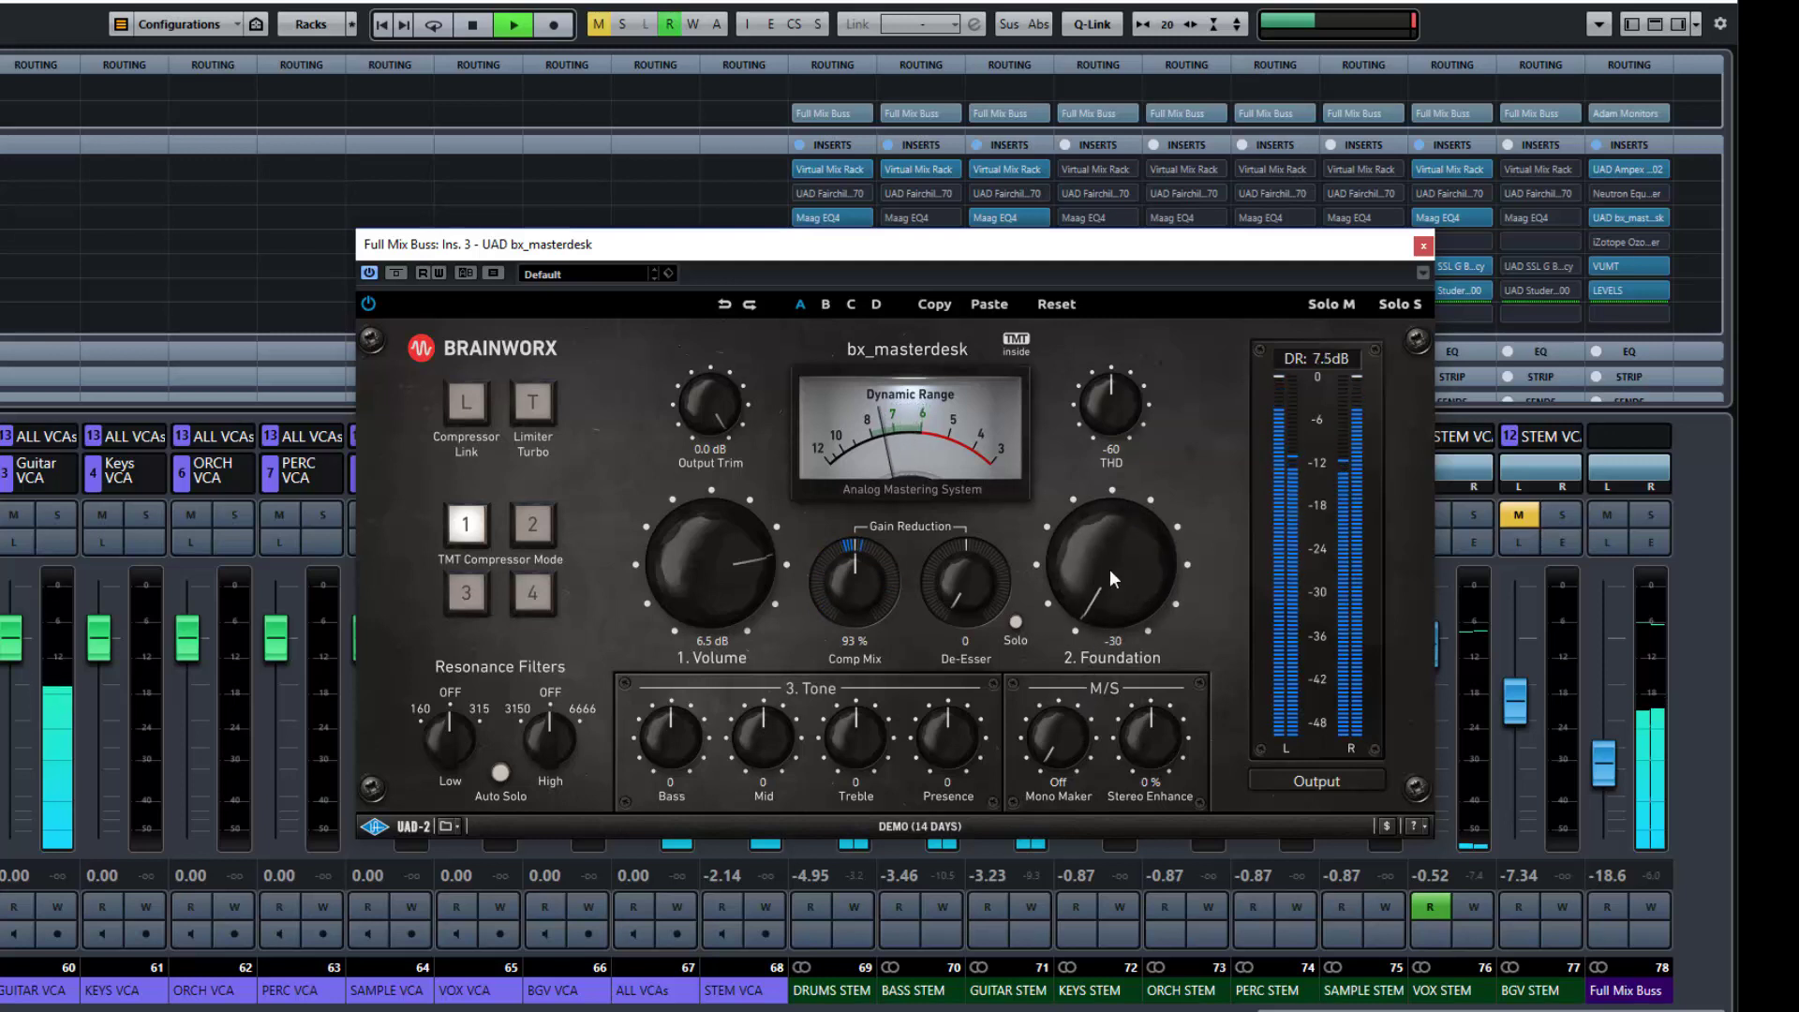
pyautogui.moveTo(1115, 572); pyautogui.dragTo(1110, 481)
pyautogui.press('space')
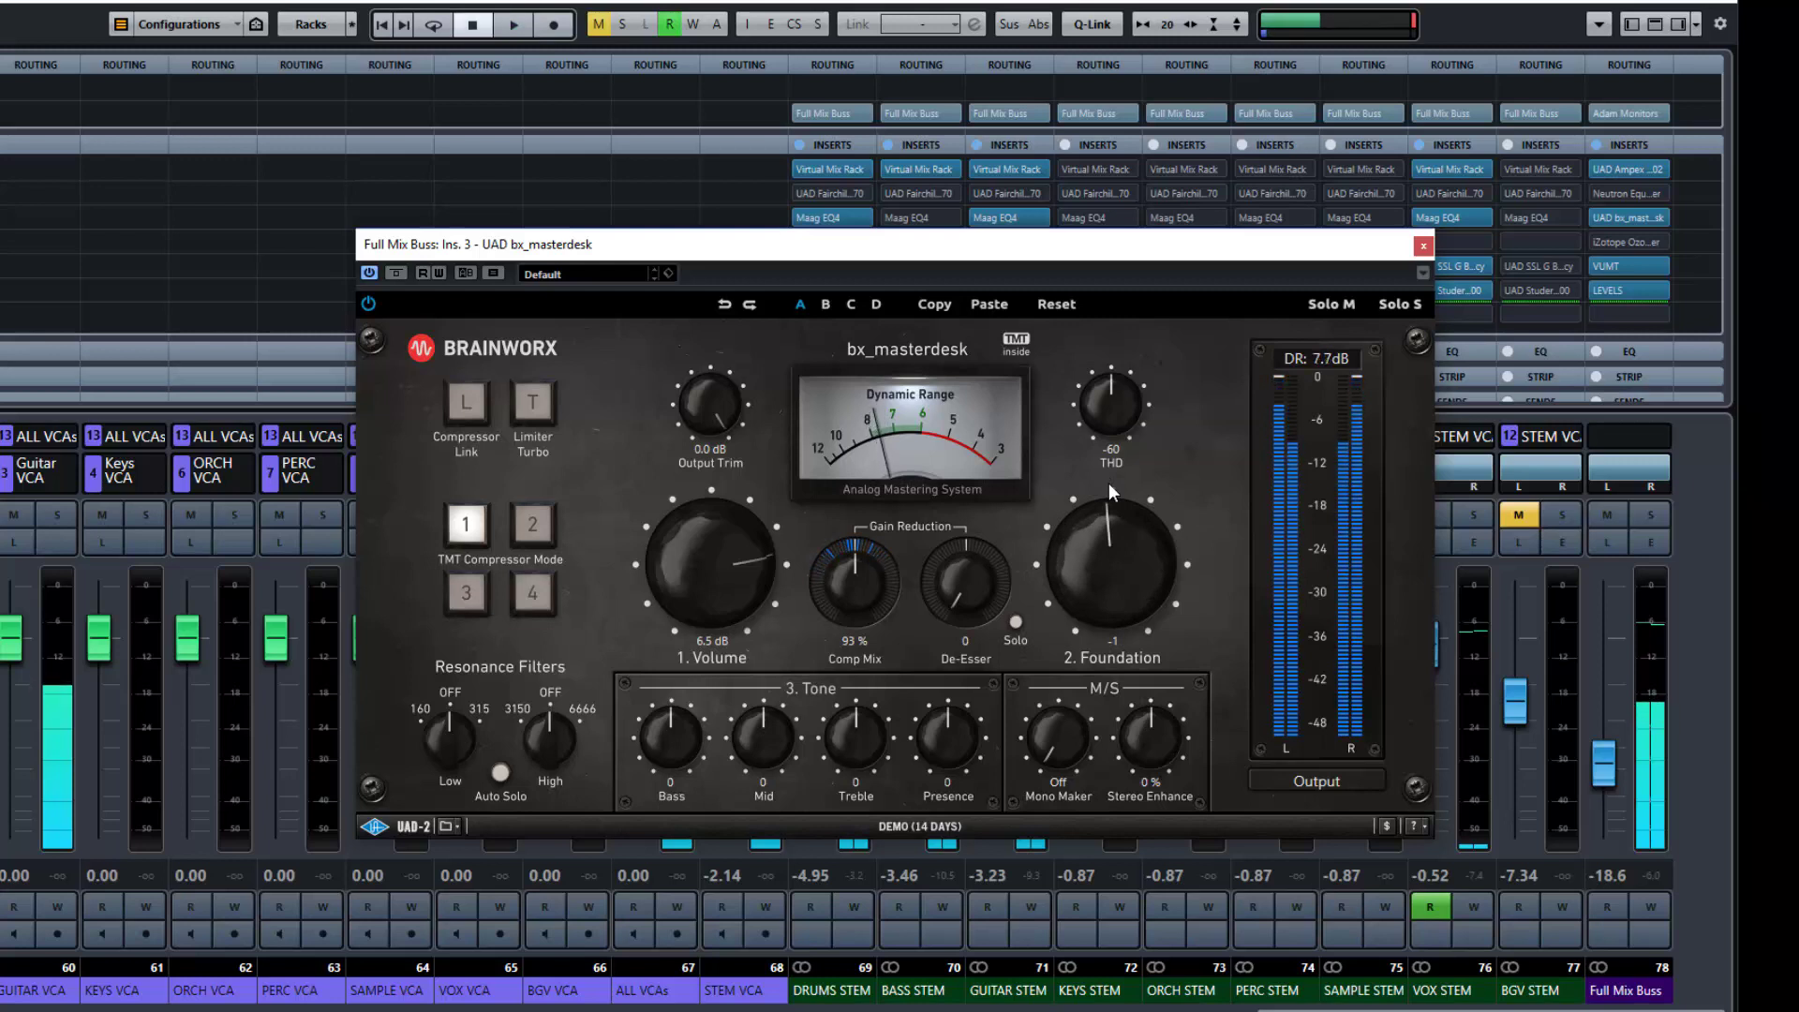
pyautogui.keyDown('ctrl'); pyautogui.click(1113, 560); pyautogui.keyUp('ctrl')
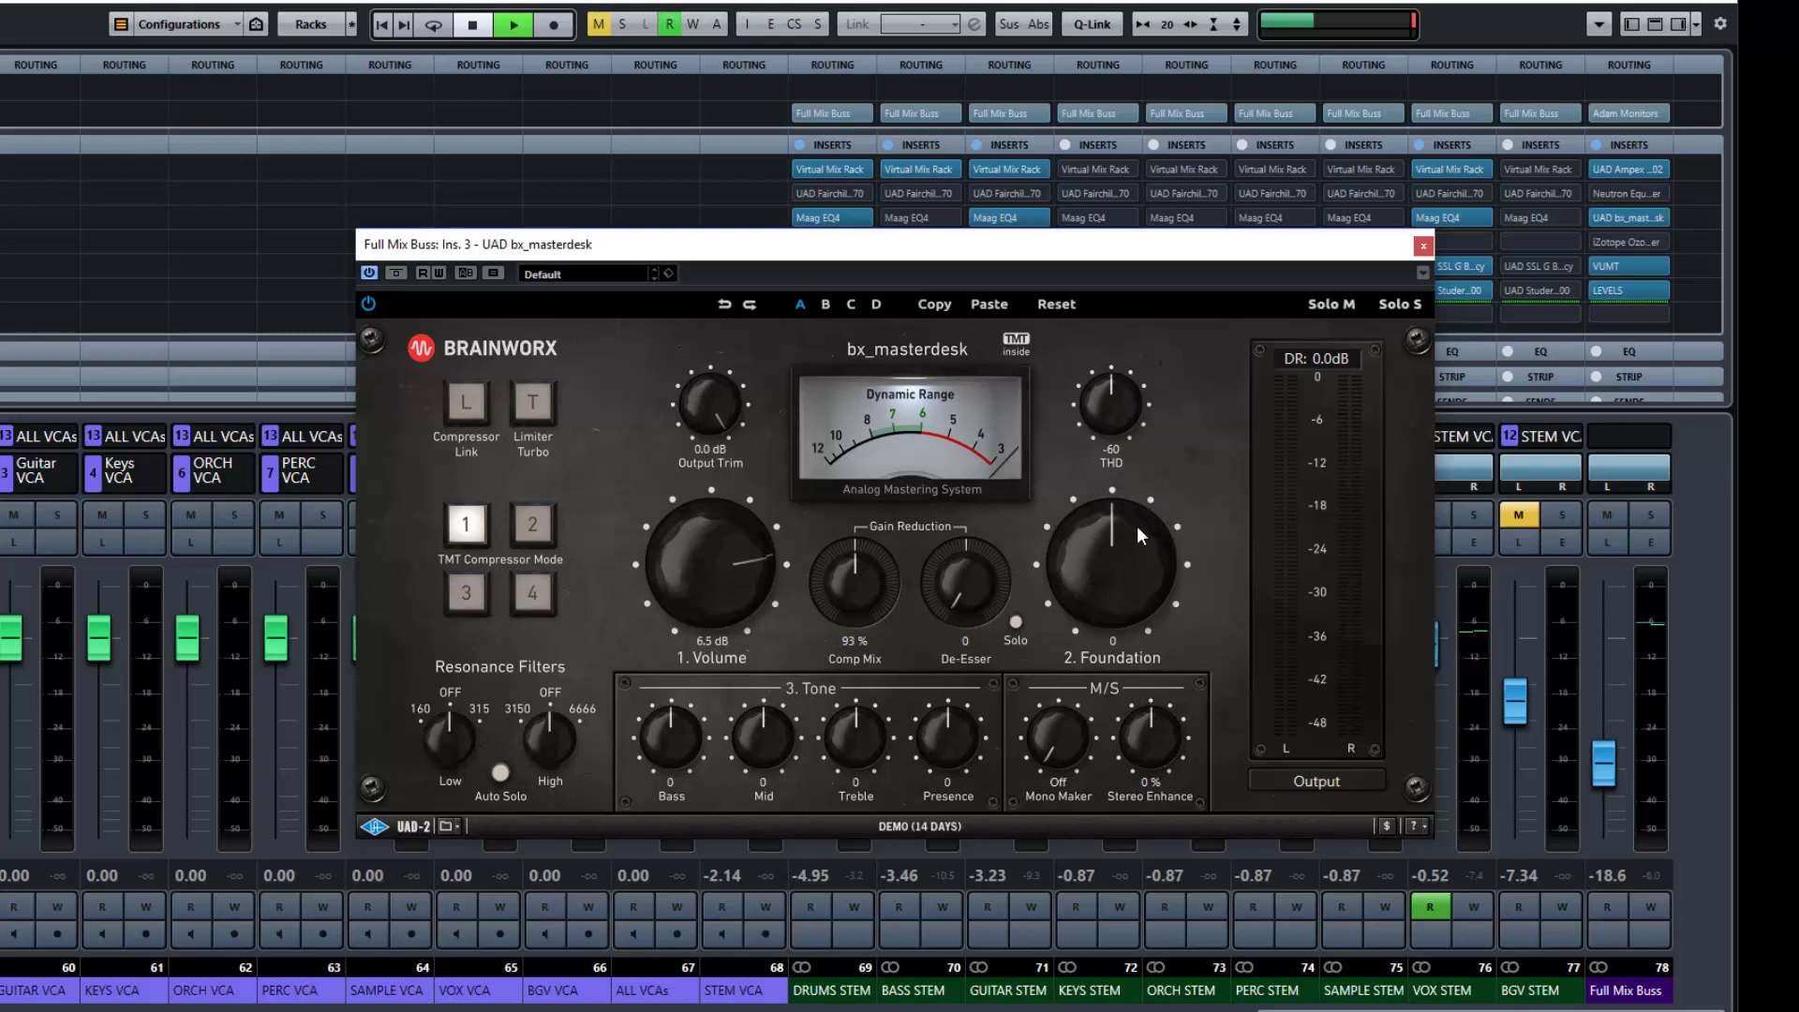
# Compare Foundation at 15 and 0 while the mix plays, and set it to 10.
pyautogui.press('space')
pyautogui.moveTo(1137, 526)
pyautogui.mouseDown()
pyautogui.moveTo(1117, 554)
pyautogui.moveTo(1126, 527)
pyautogui.mouseUp()
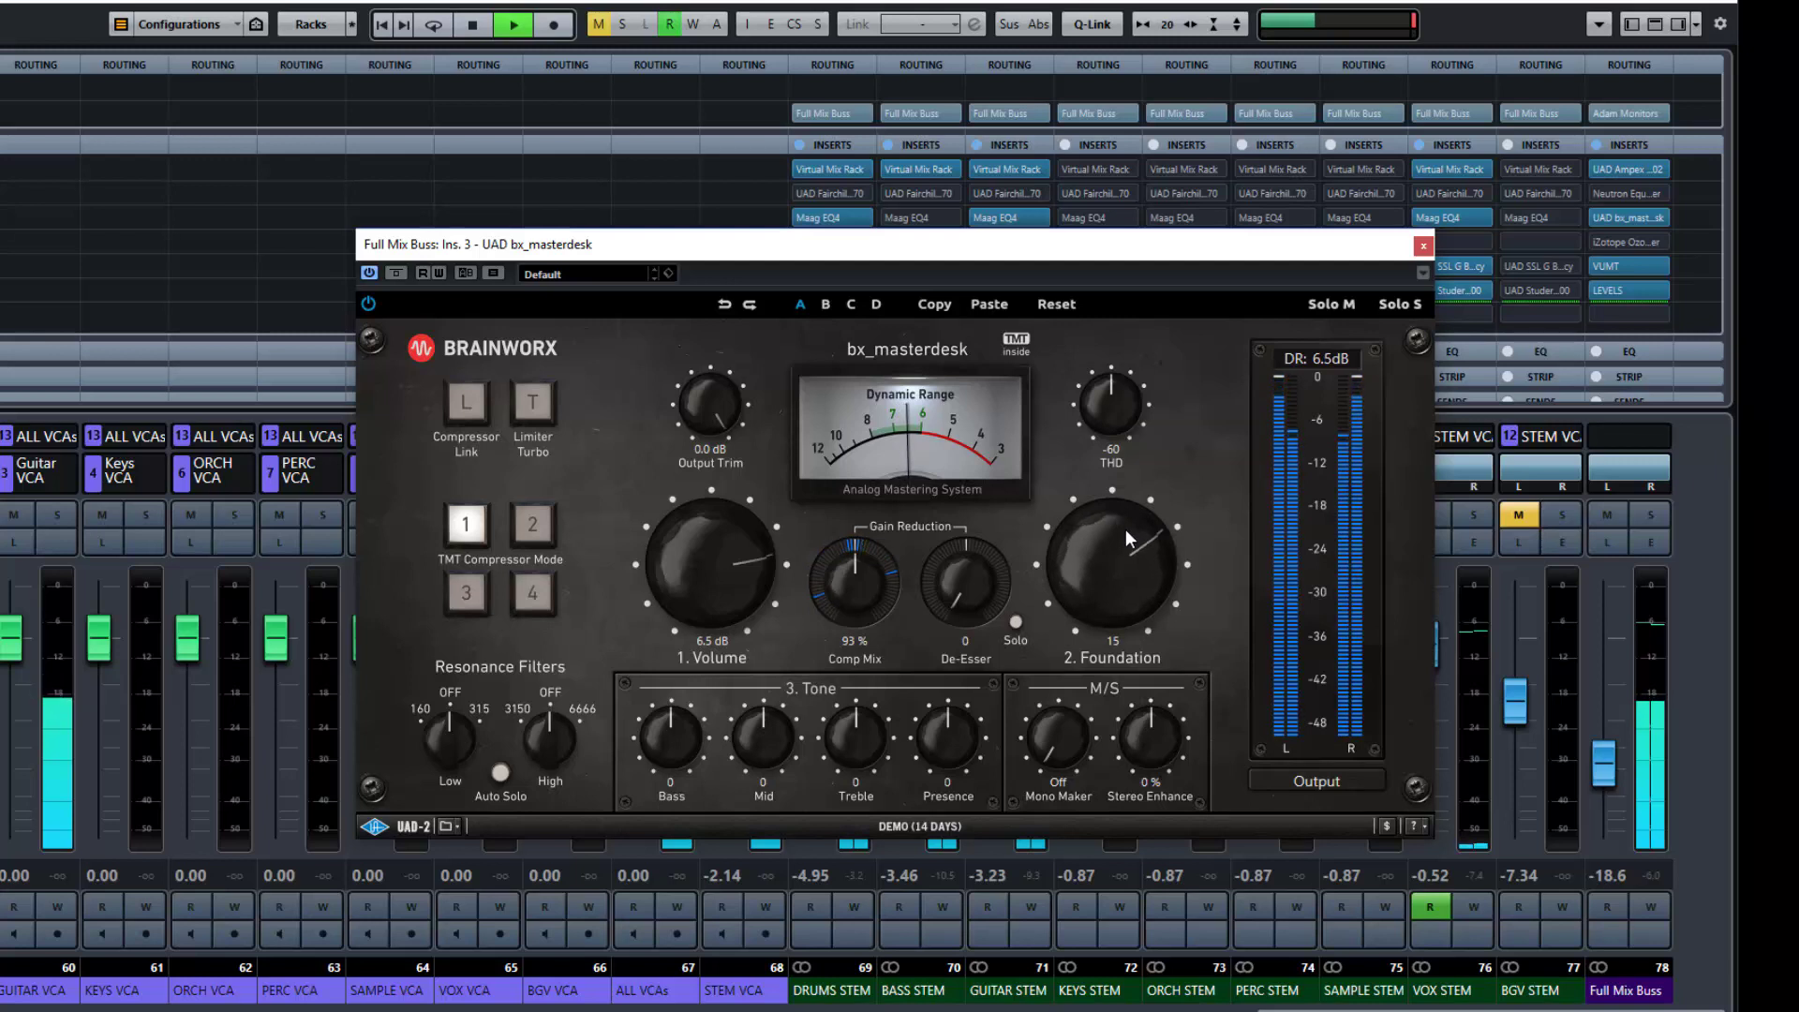
pyautogui.moveTo(1126, 529)
pyautogui.mouseDown()
pyautogui.moveTo(1101, 615)
pyautogui.moveTo(1097, 536)
pyautogui.mouseUp()
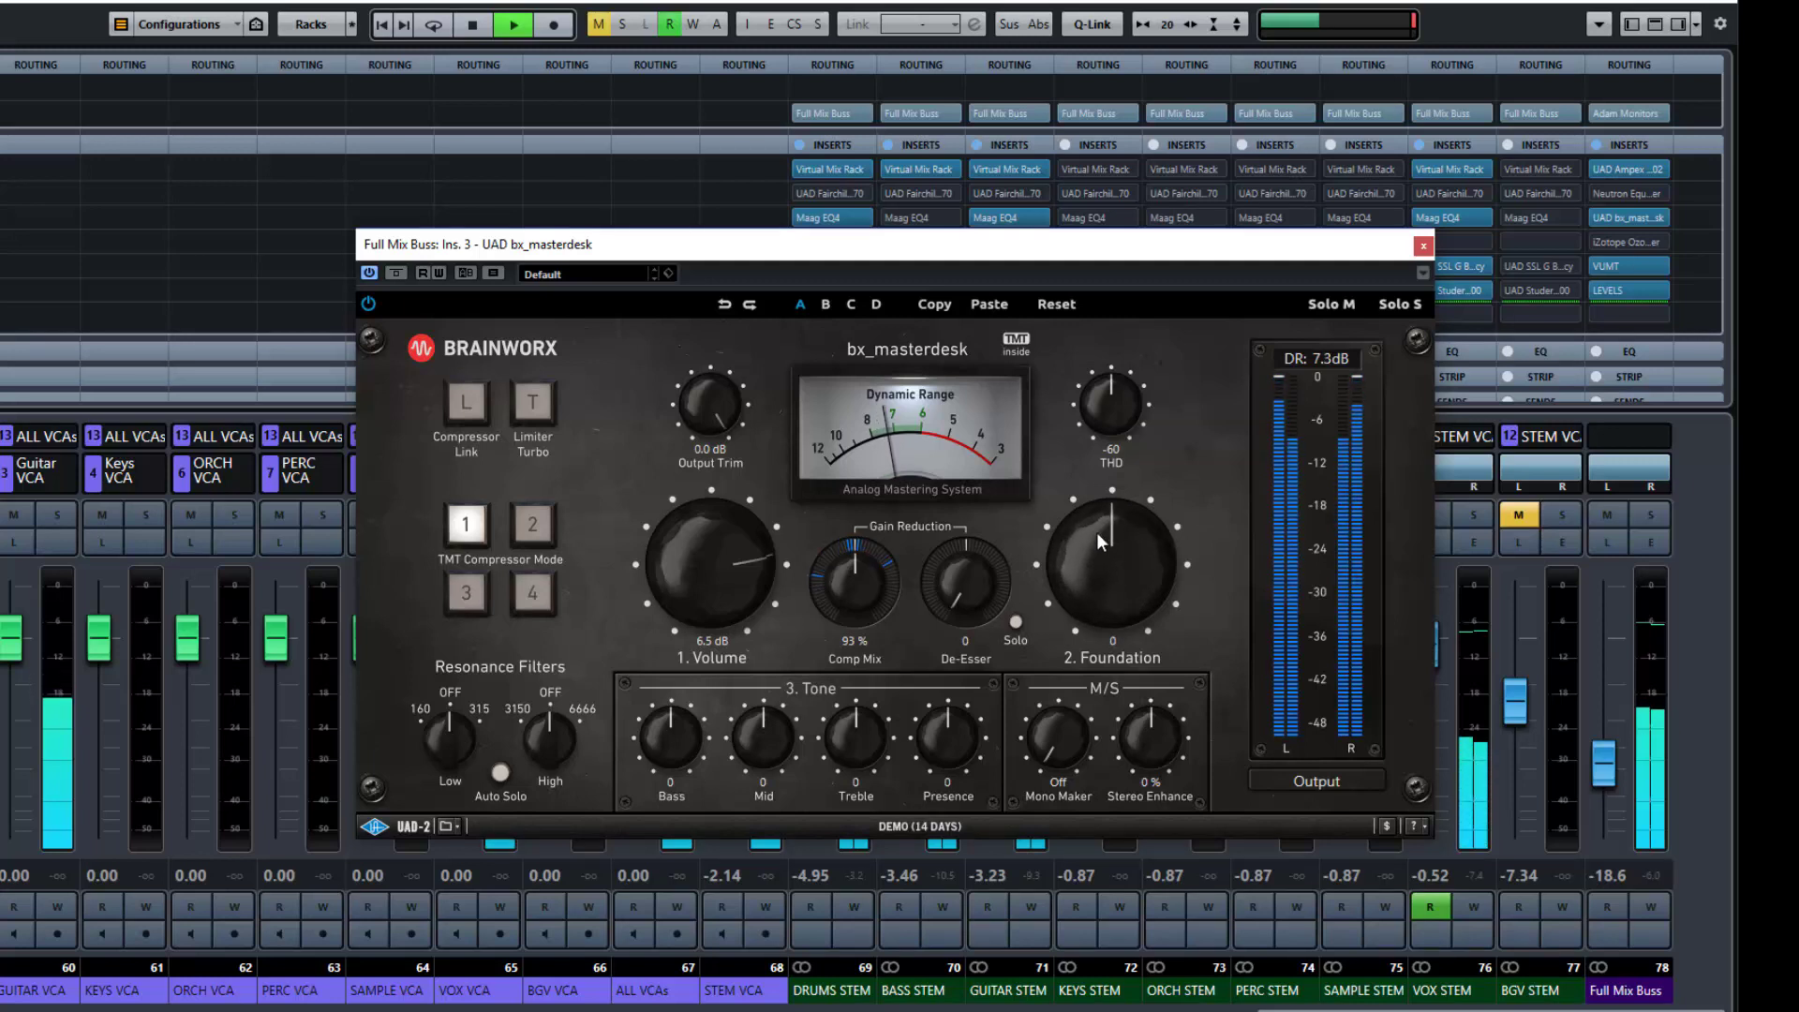
pyautogui.moveTo(1097, 532)
pyautogui.mouseDown()
pyautogui.moveTo(1094, 549)
pyautogui.moveTo(1097, 514)
pyautogui.mouseUp()
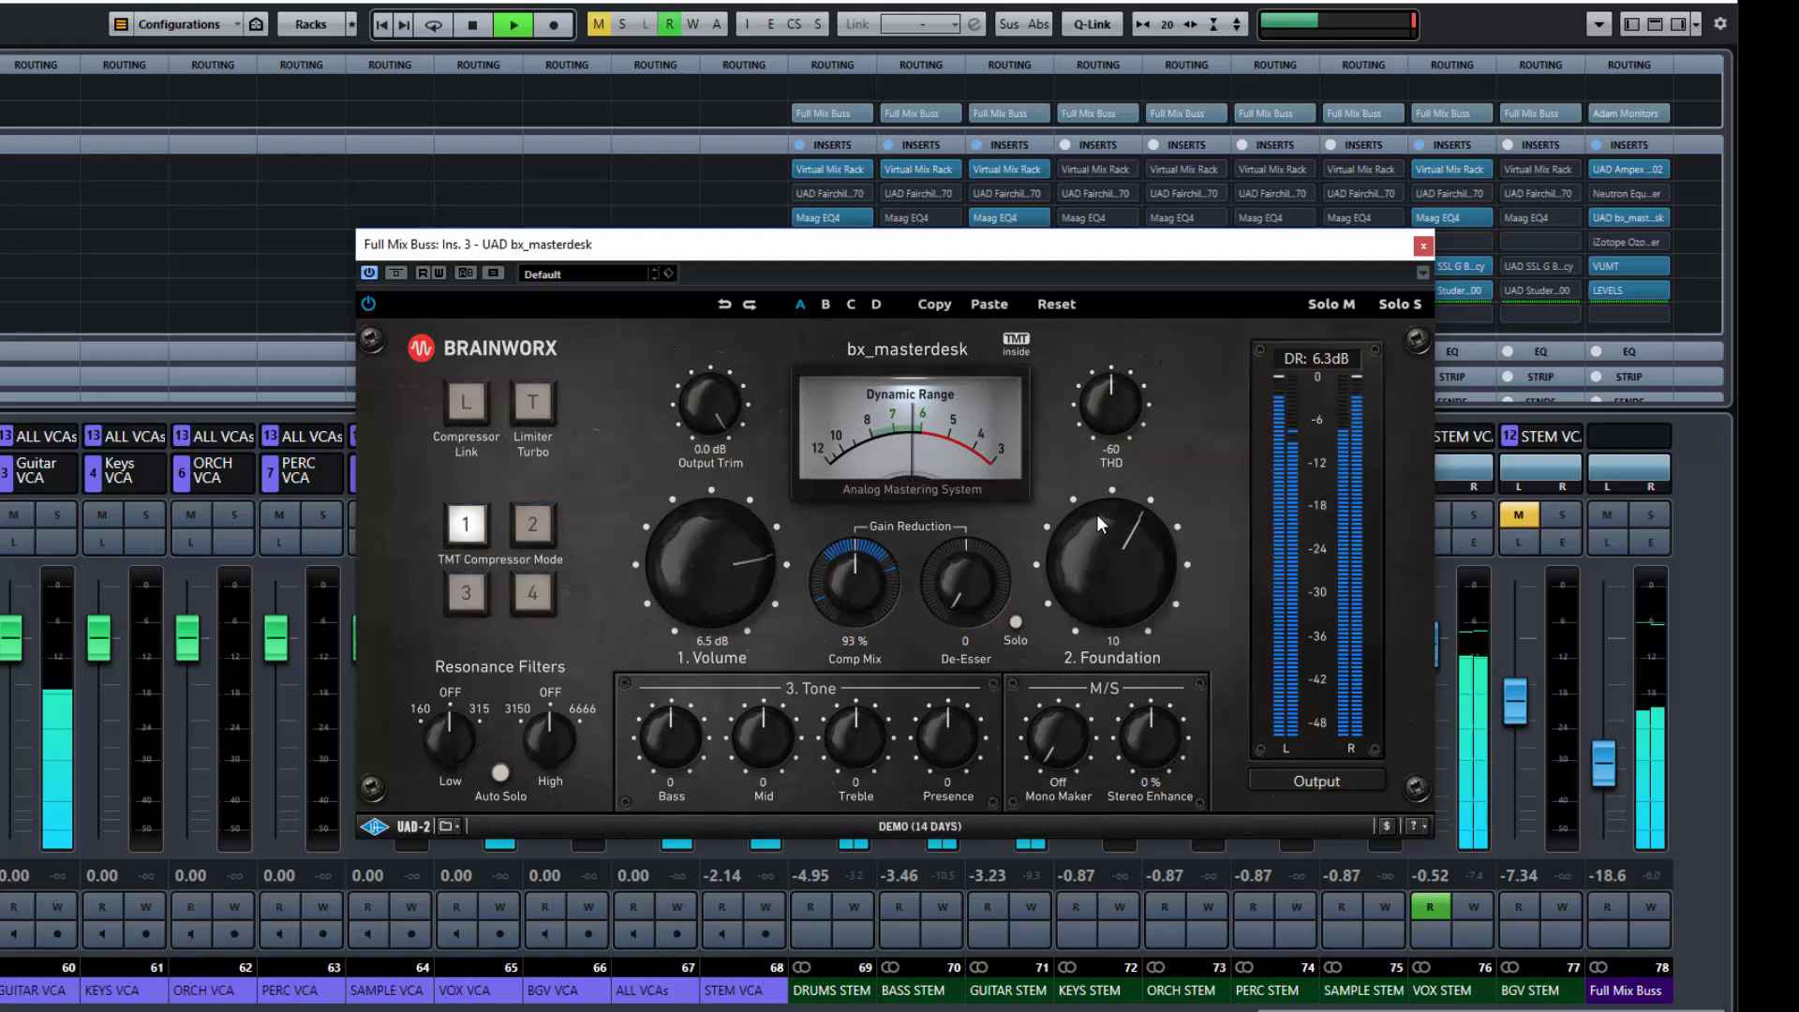
pyautogui.press('space')
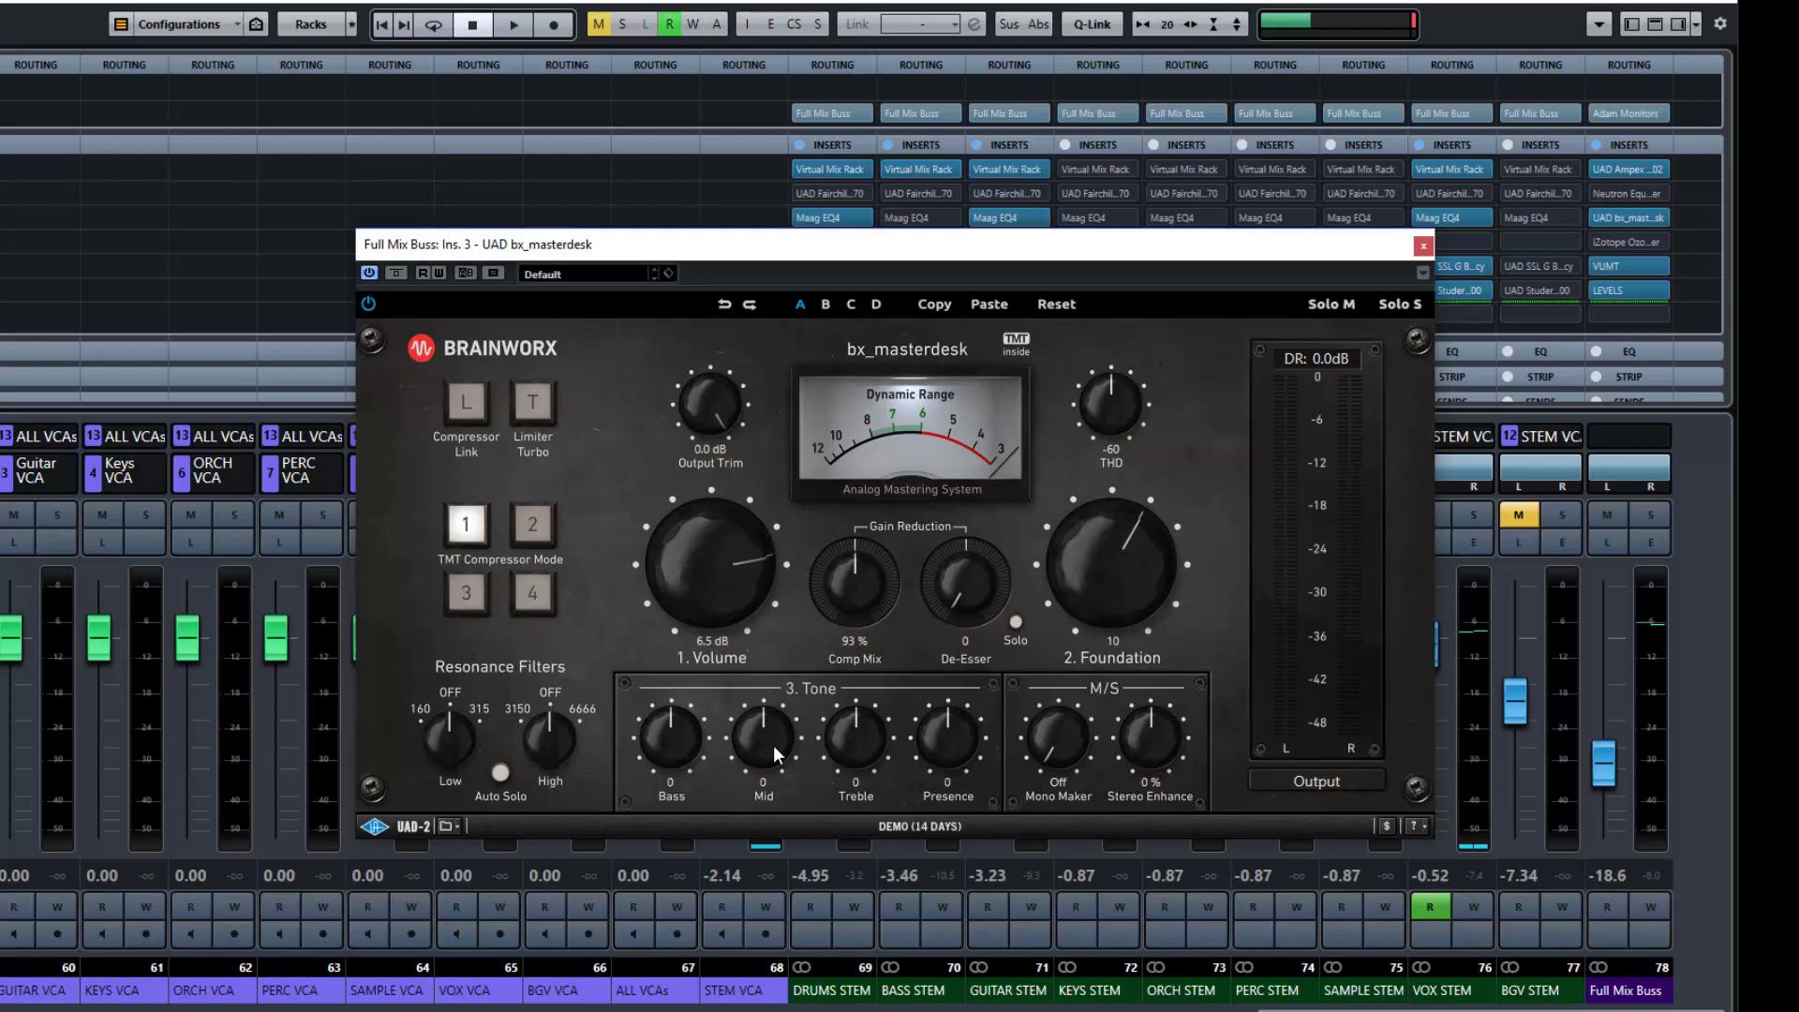
# Resume playback and raise the Full Mix Buss fader to -15.7 dB.
pyautogui.press('space')
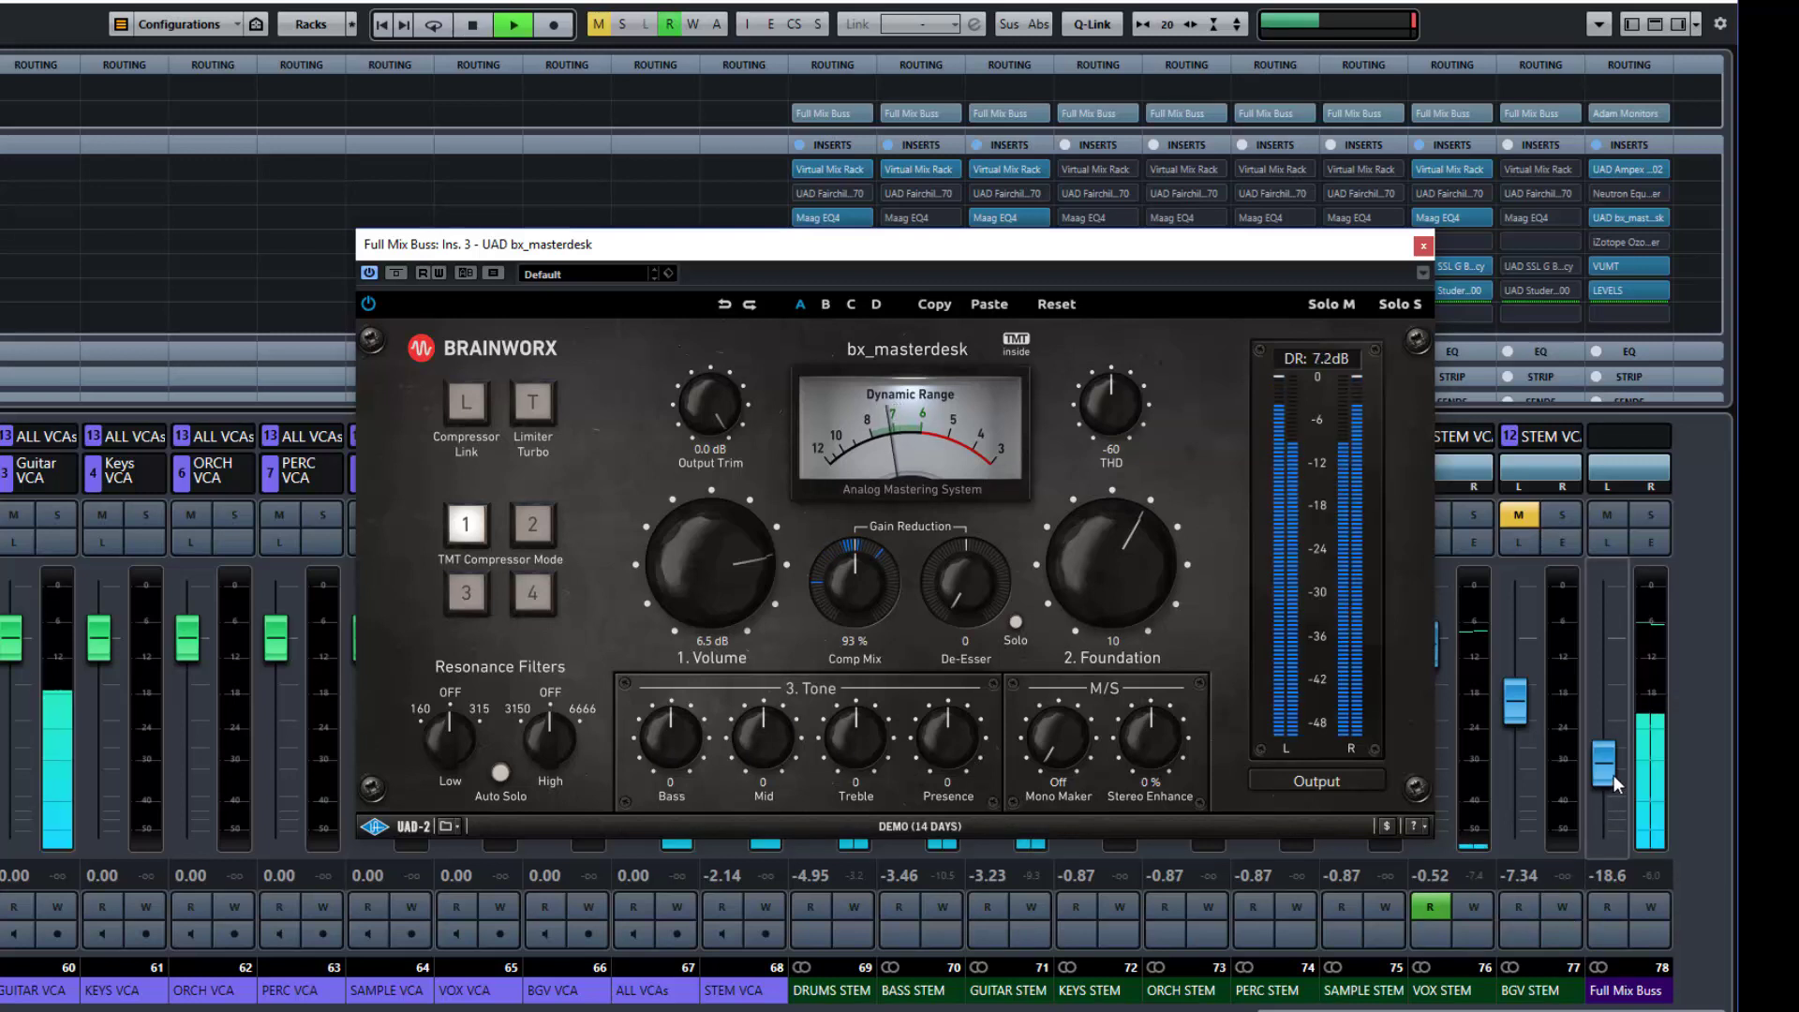
pyautogui.moveTo(1607, 795); pyautogui.dragTo(1616, 763)
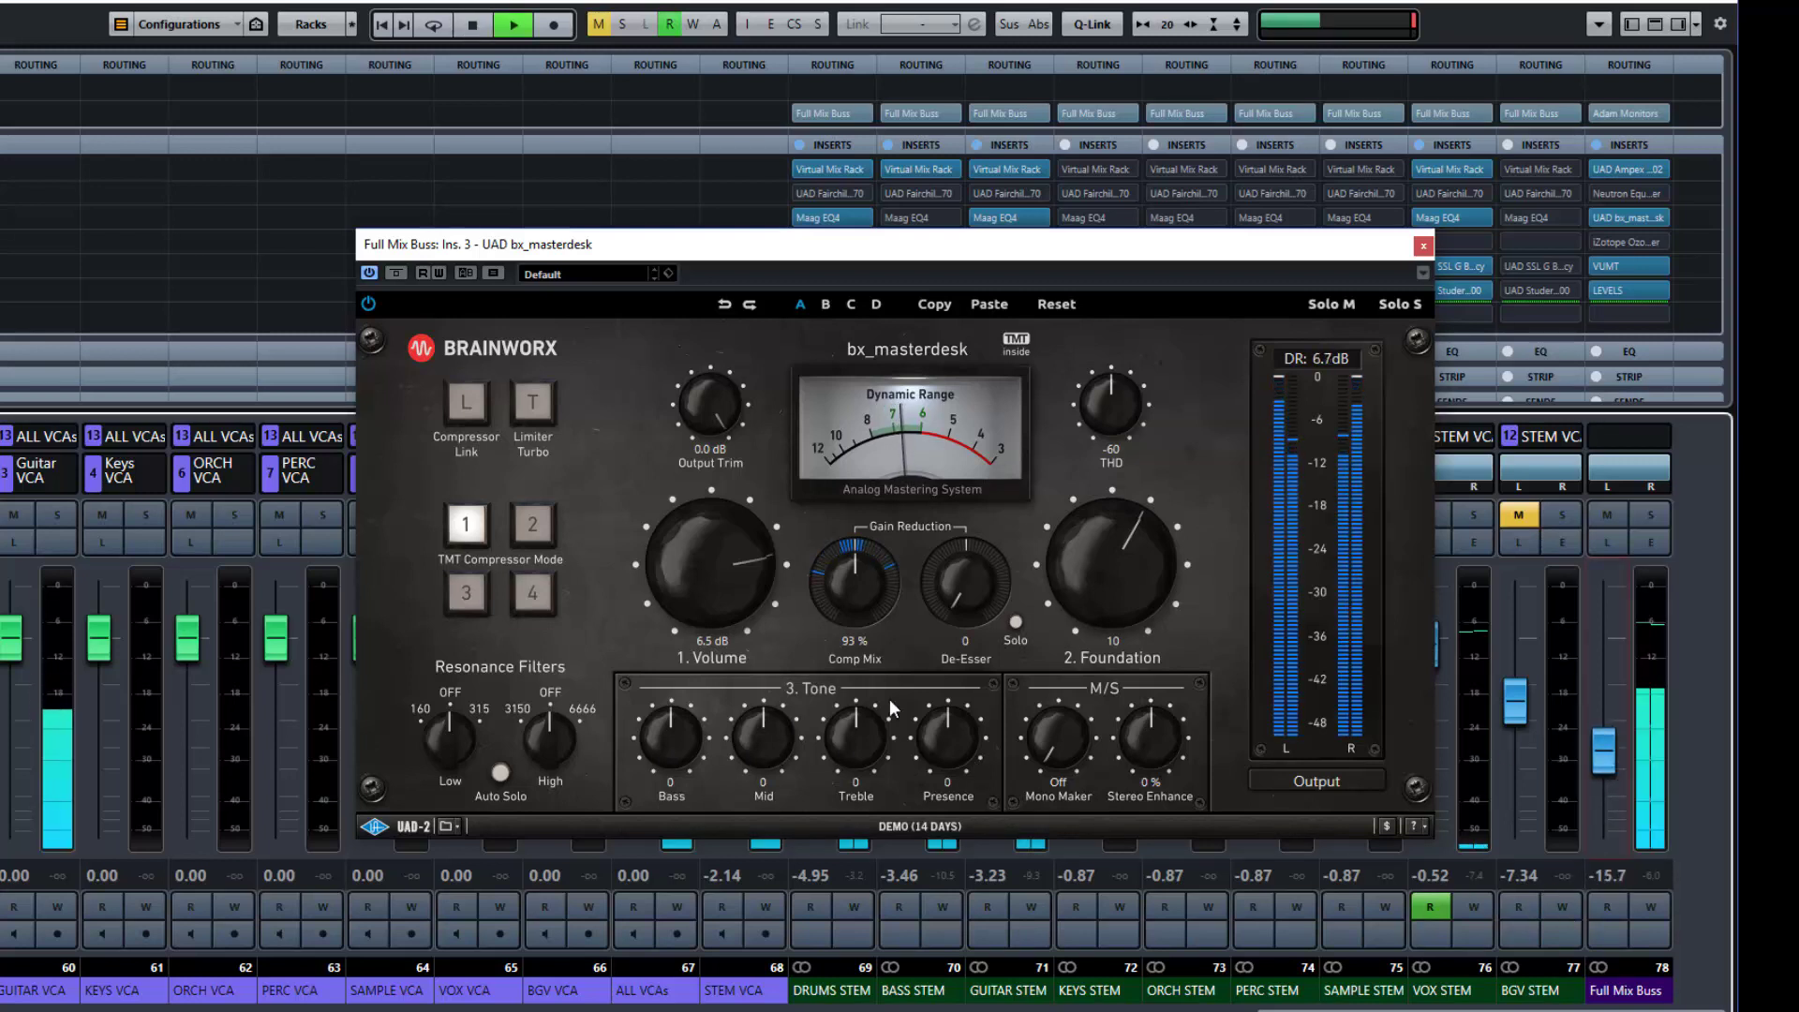
# Audition the Tone section's Bass boosted to 30 and cut back during playback, and set it to 6.
pyautogui.moveTo(655, 721); pyautogui.dragTo(662, 641)
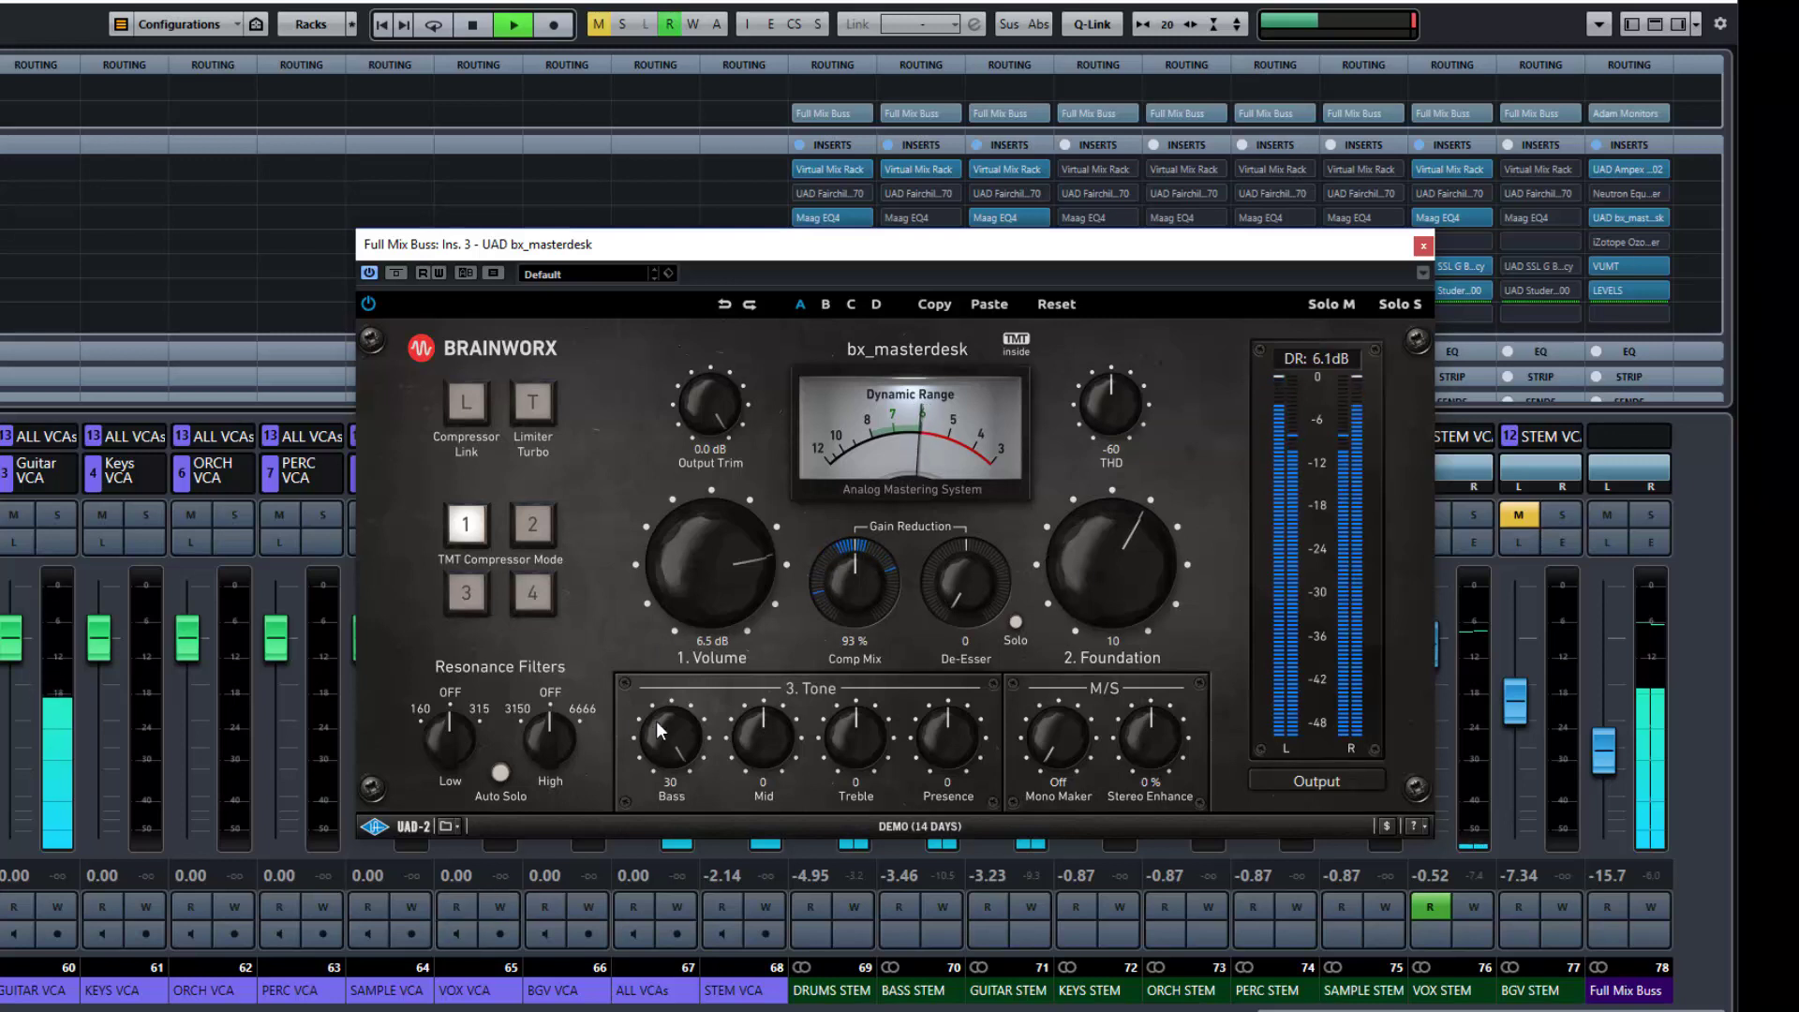
pyautogui.moveTo(656, 736); pyautogui.dragTo(668, 763)
pyautogui.moveTo(661, 881); pyautogui.dragTo(654, 789)
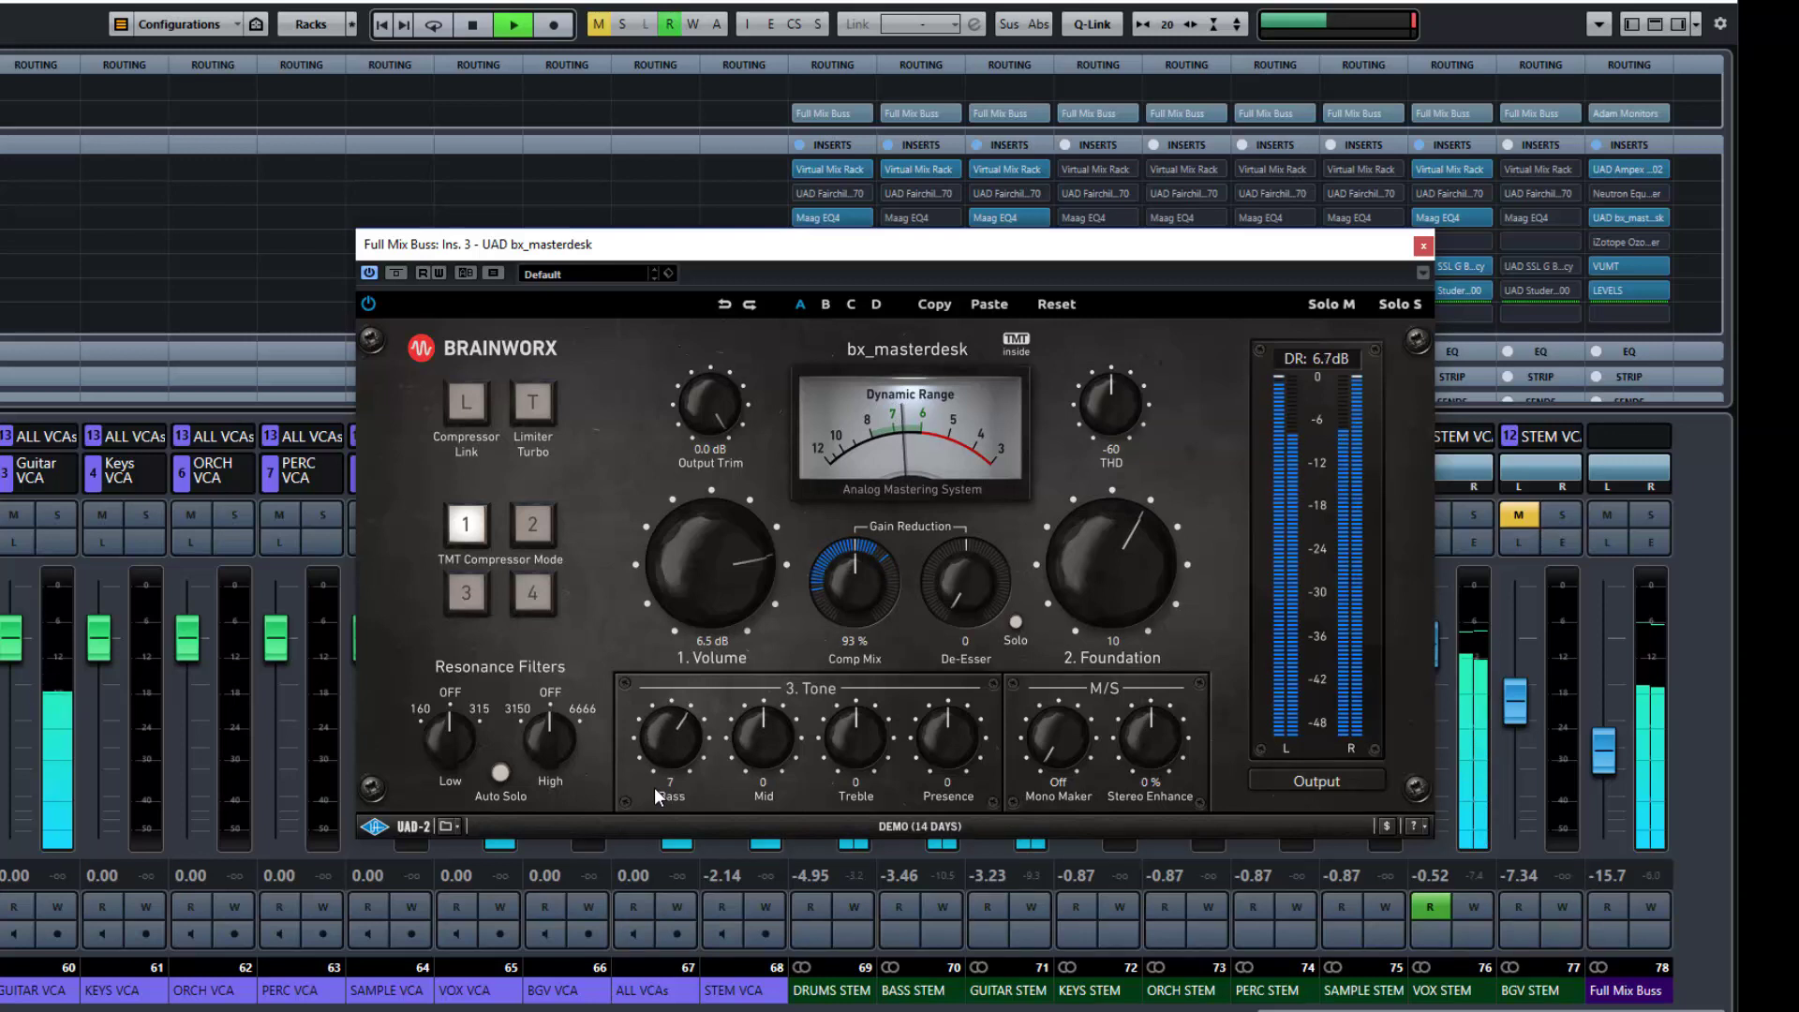
# Audition the Tone section's Mid at 30 and -30, set it to 2, and stop playback.
pyautogui.moveTo(763, 740); pyautogui.dragTo(775, 638)
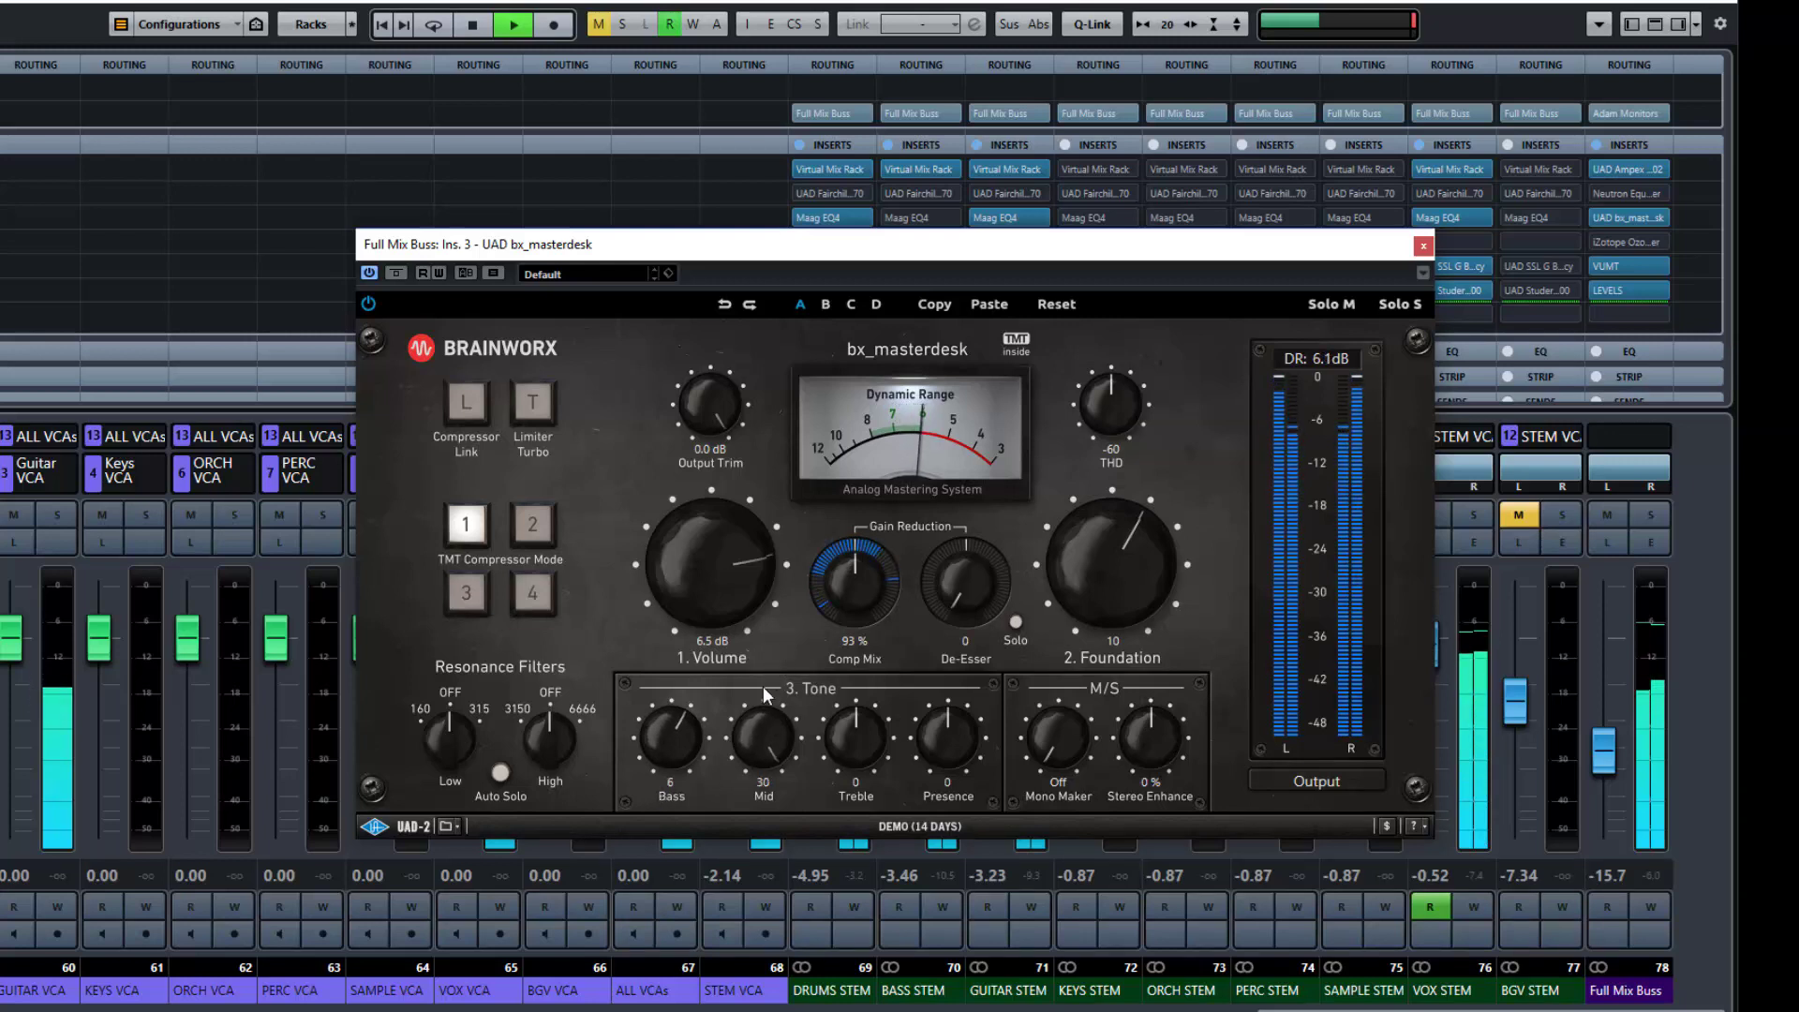
pyautogui.moveTo(756, 725); pyautogui.dragTo(767, 931)
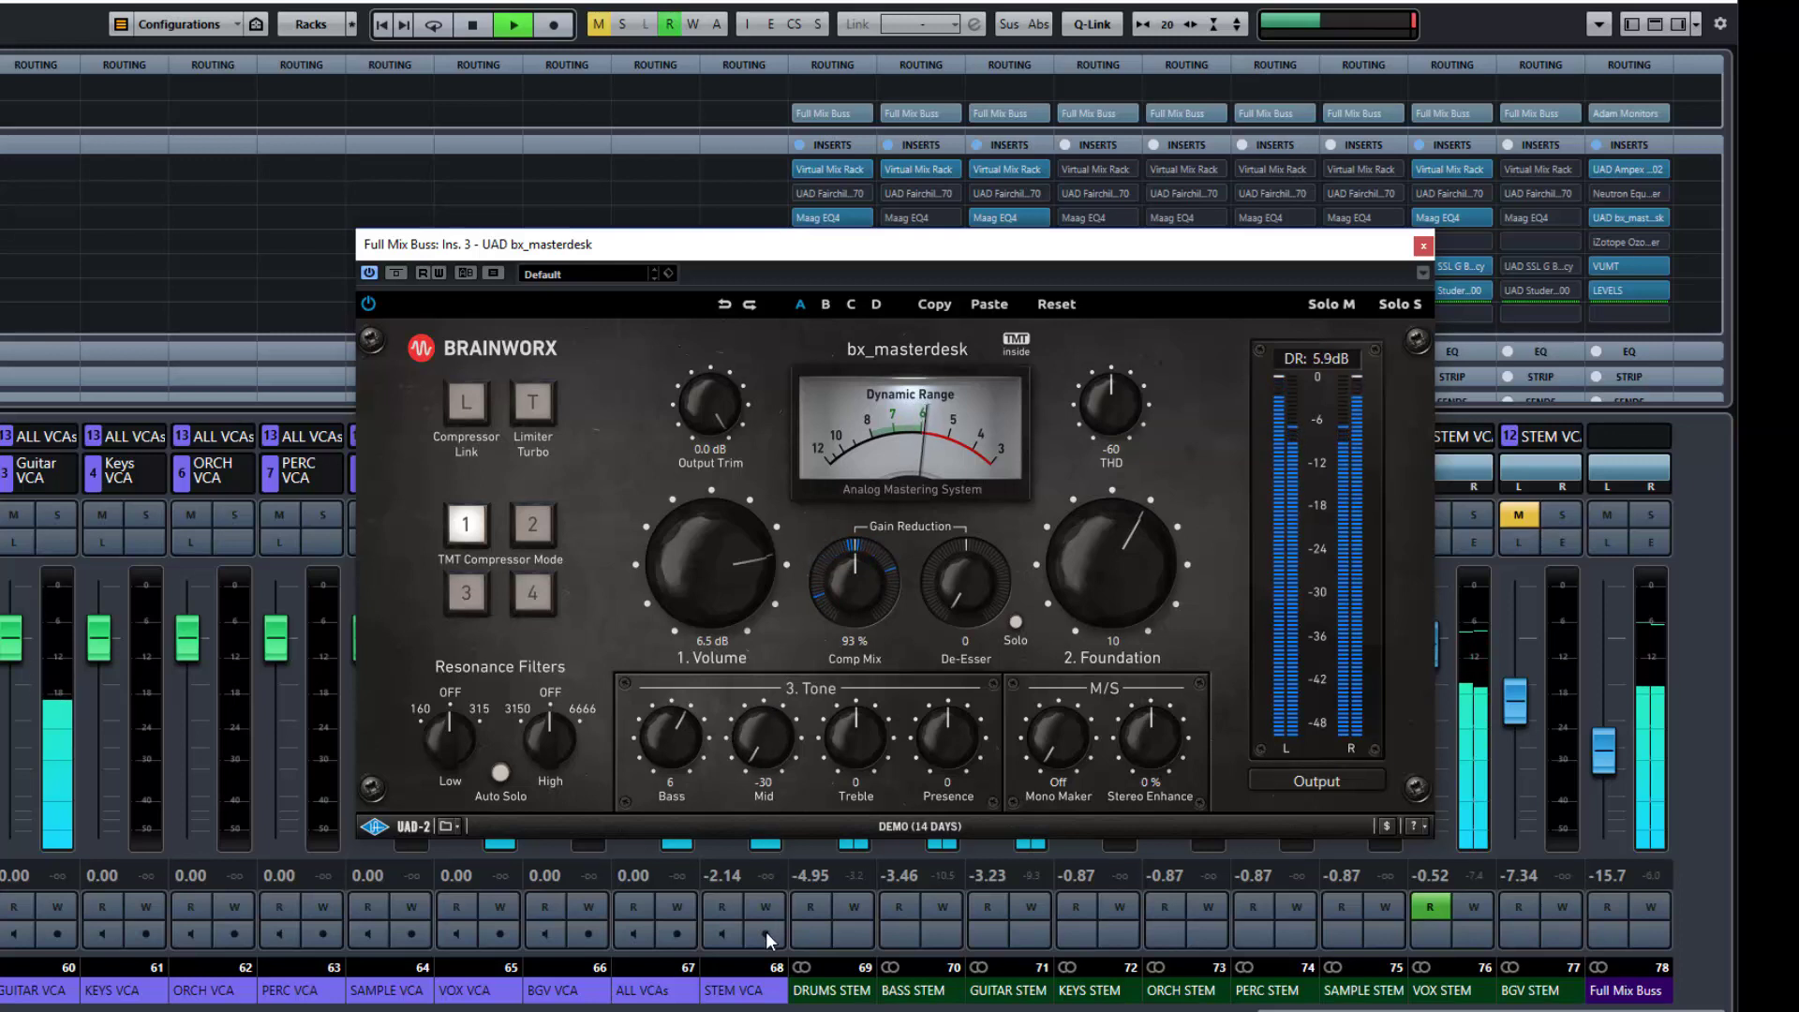
pyautogui.moveTo(774, 846); pyautogui.dragTo(767, 739)
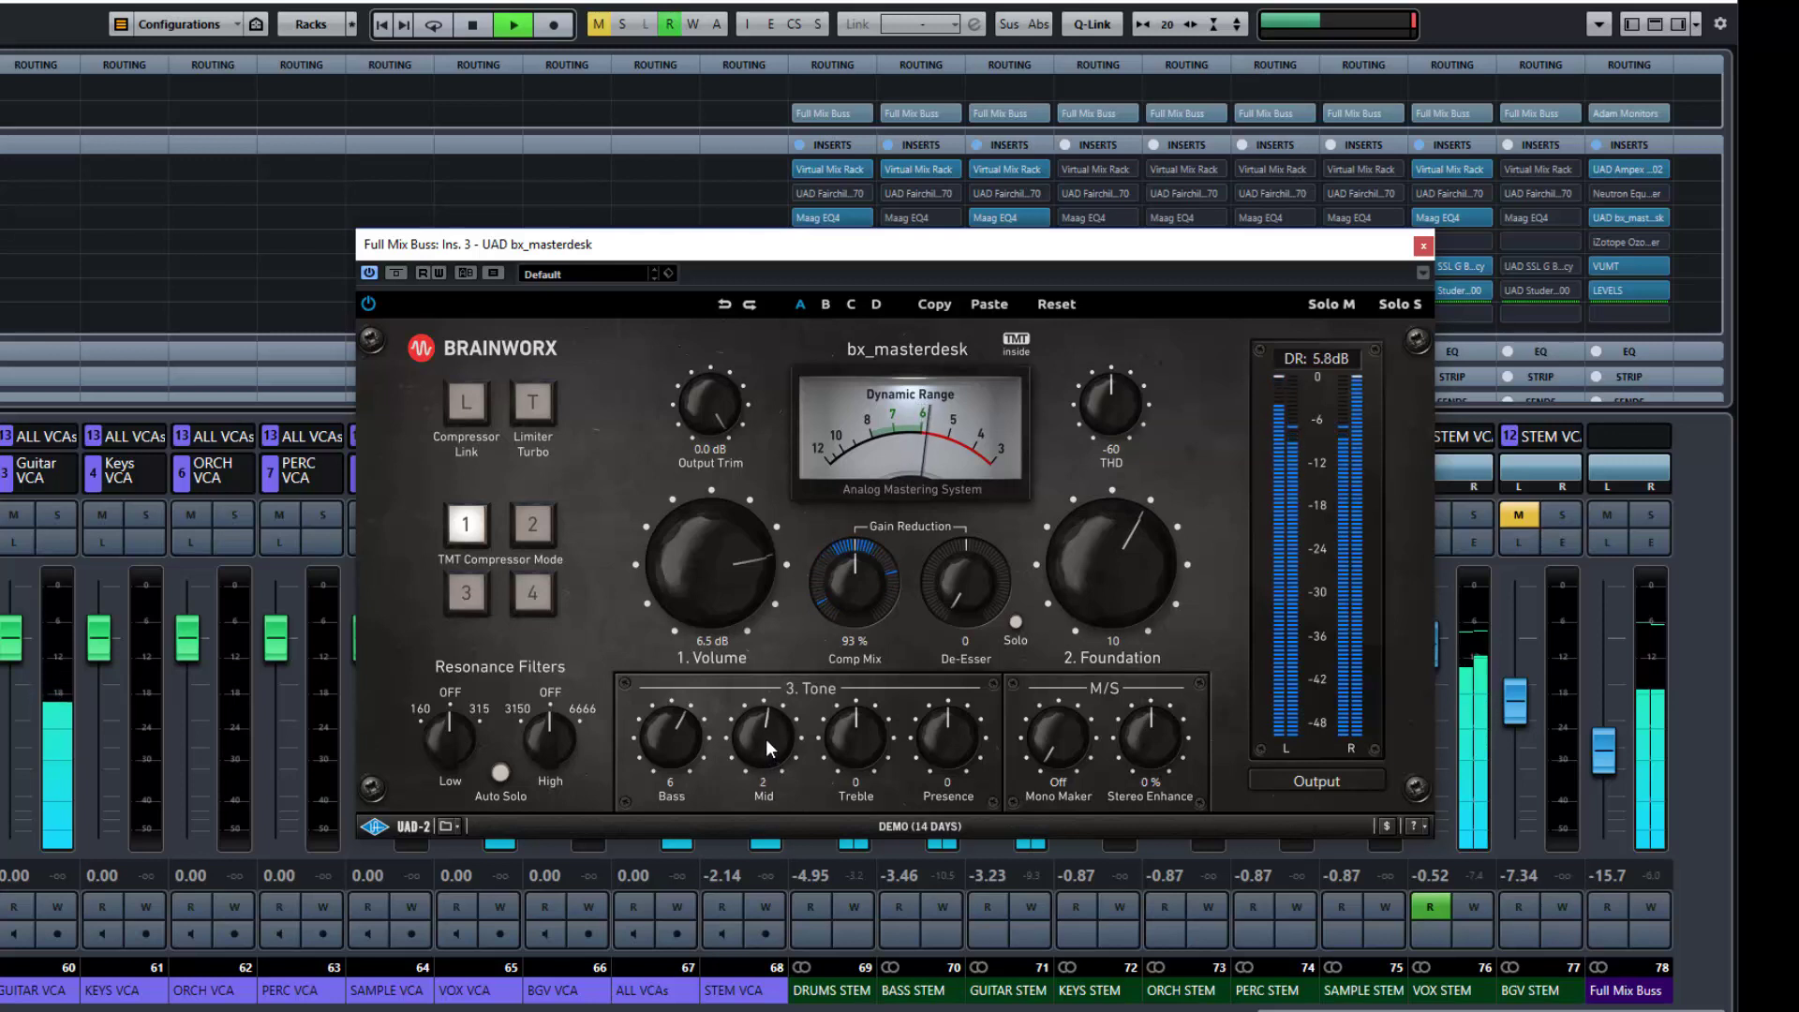
pyautogui.press('space')
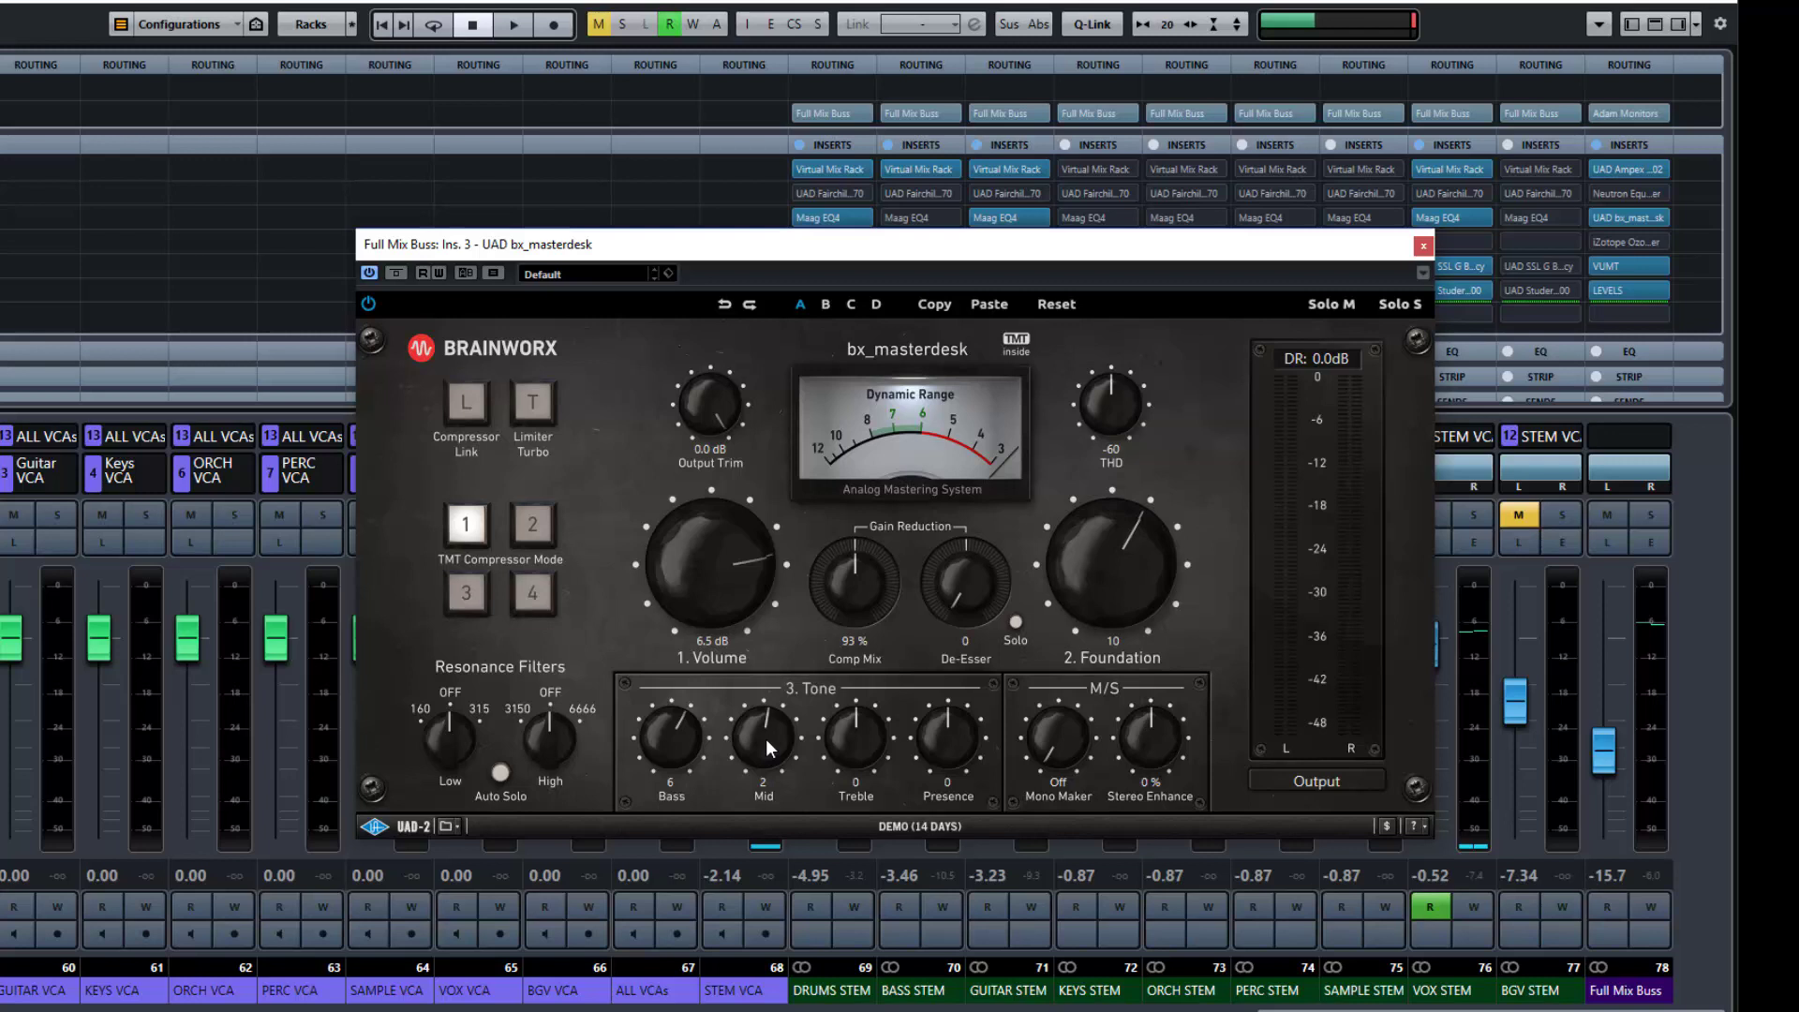
# Resume playback, raise the Tone section's Treble to 25, and try out Presence, leaving it at 0.
pyautogui.press('space')
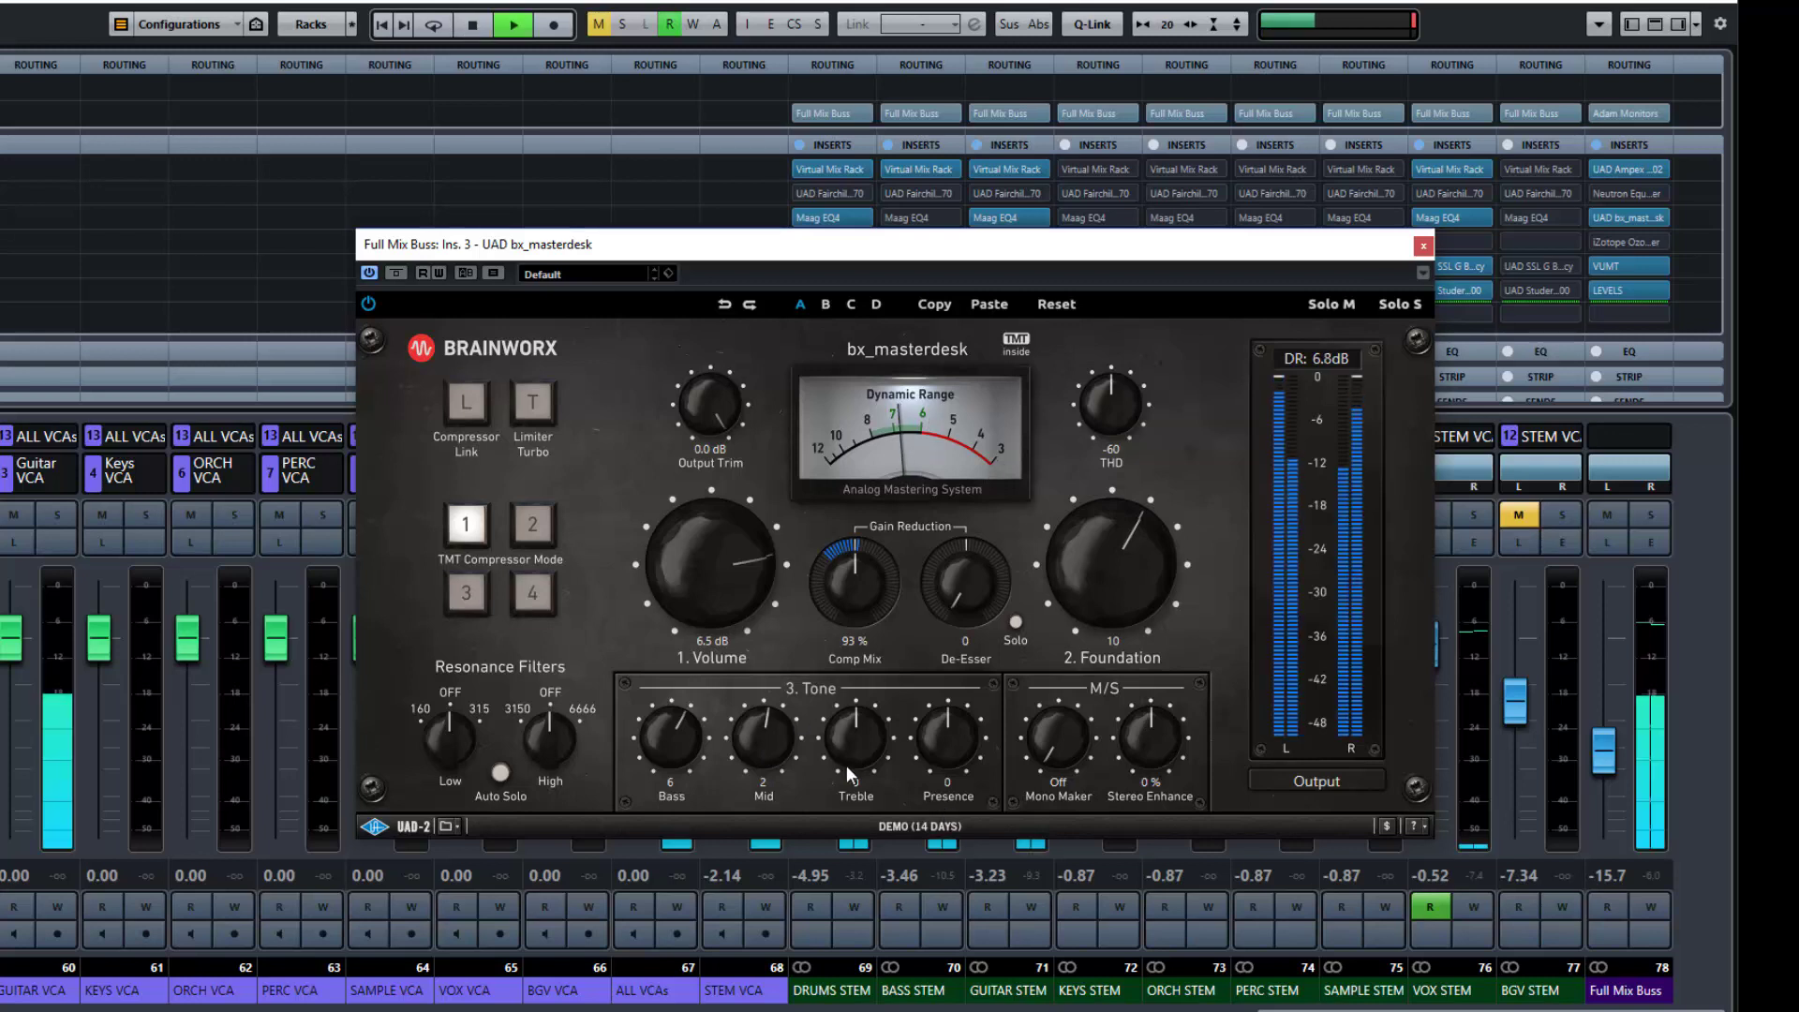
pyautogui.moveTo(856, 735); pyautogui.dragTo(840, 651)
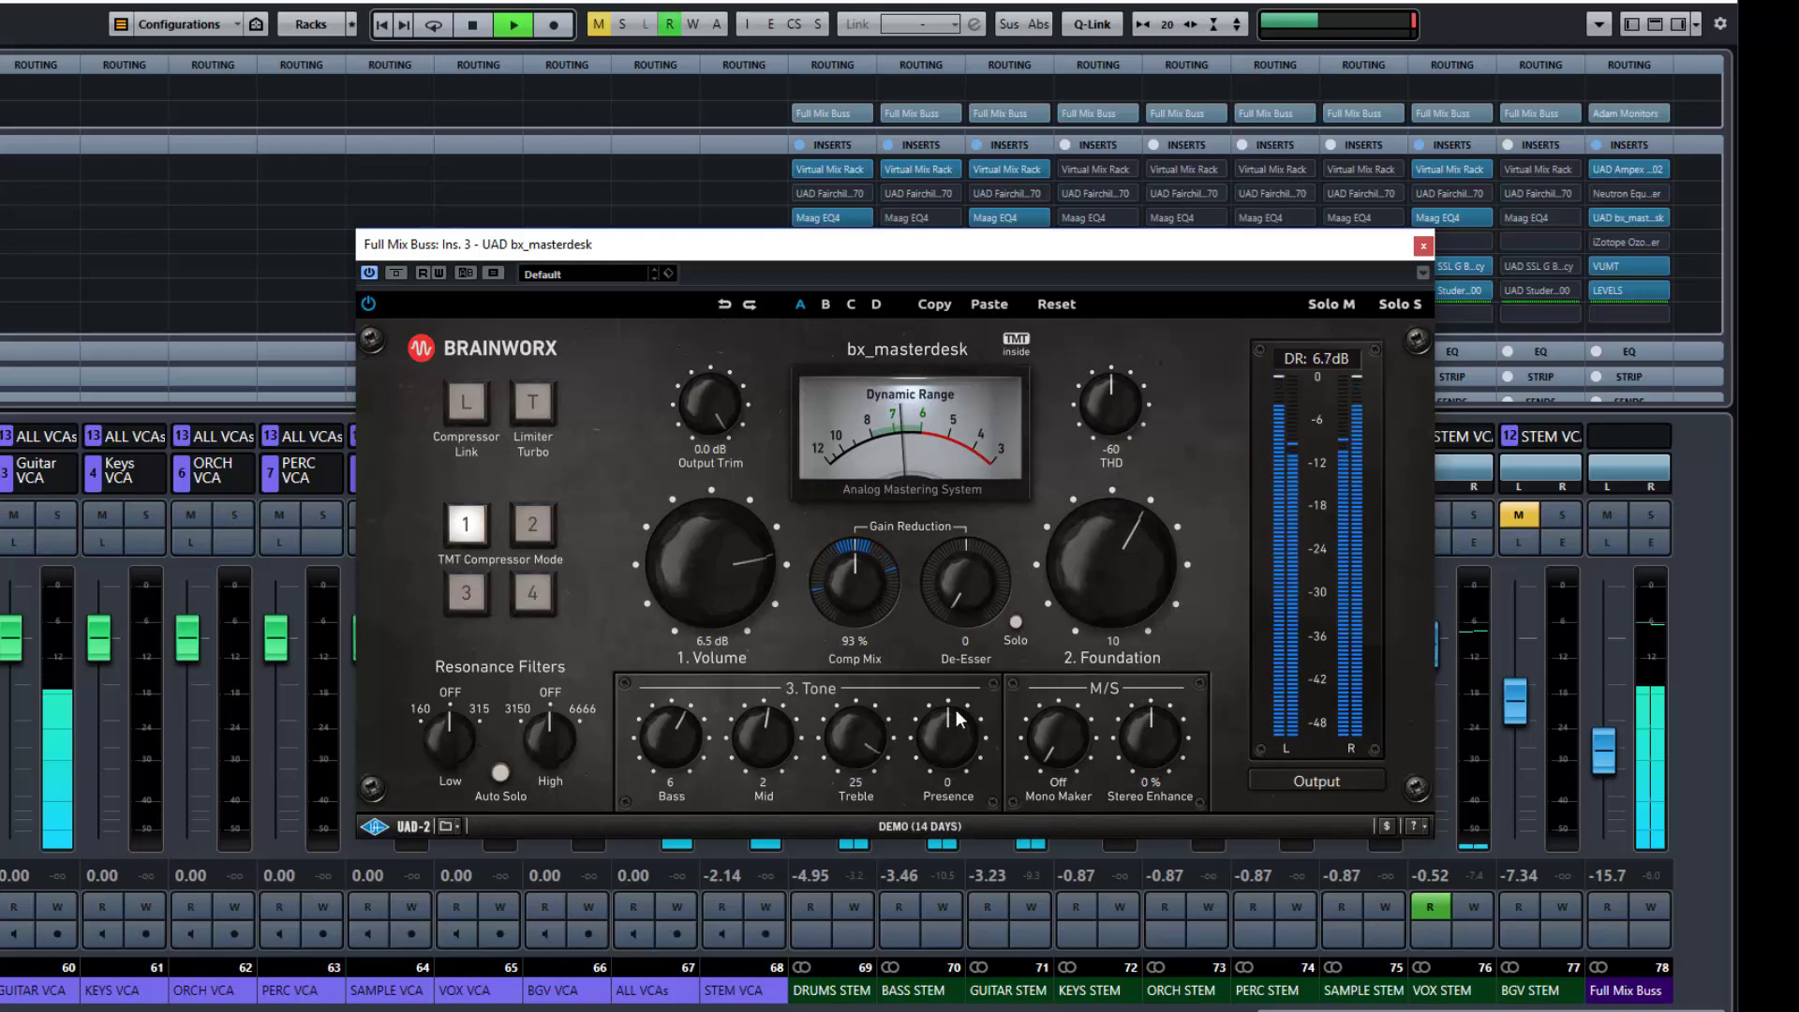
pyautogui.moveTo(949, 750)
pyautogui.mouseDown()
pyautogui.moveTo(953, 620)
pyautogui.moveTo(953, 806)
pyautogui.moveTo(958, 760)
pyautogui.mouseUp()
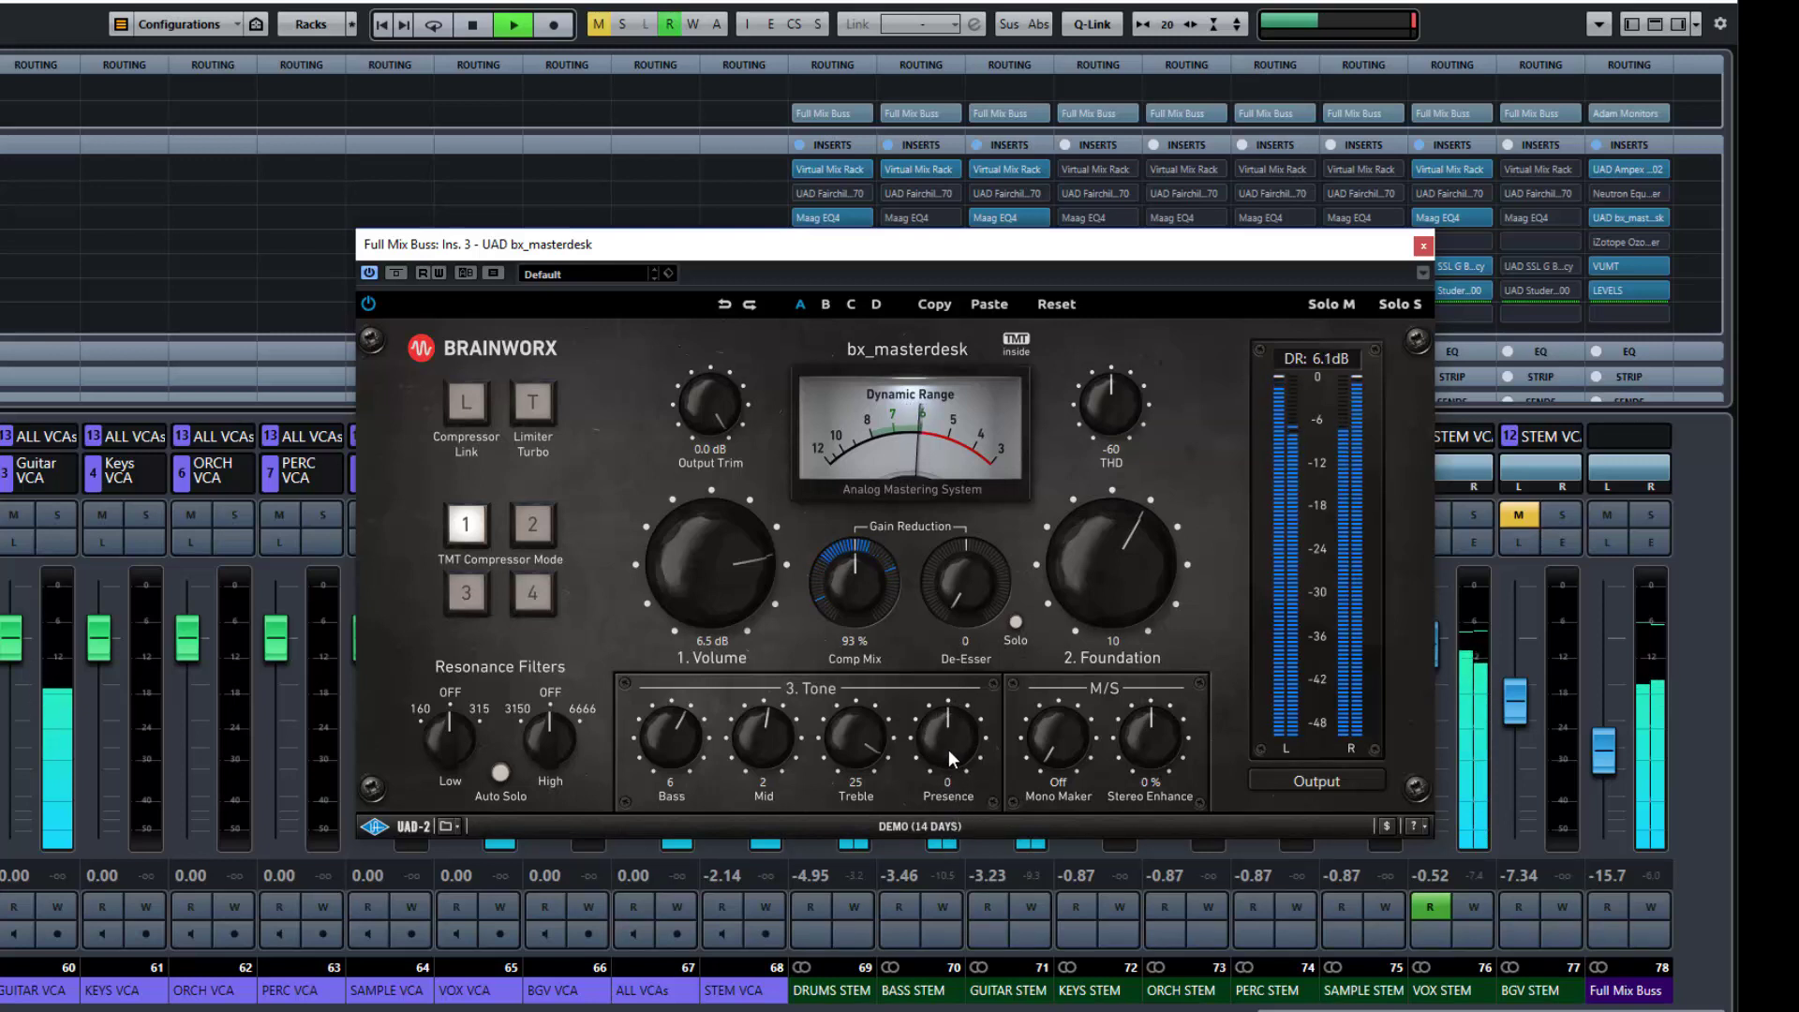
# Reset the Tone section's Treble, Mid and Bass to 0, and stop playback.
pyautogui.keyDown('ctrl'); pyautogui.click(876, 744); pyautogui.keyUp('ctrl')
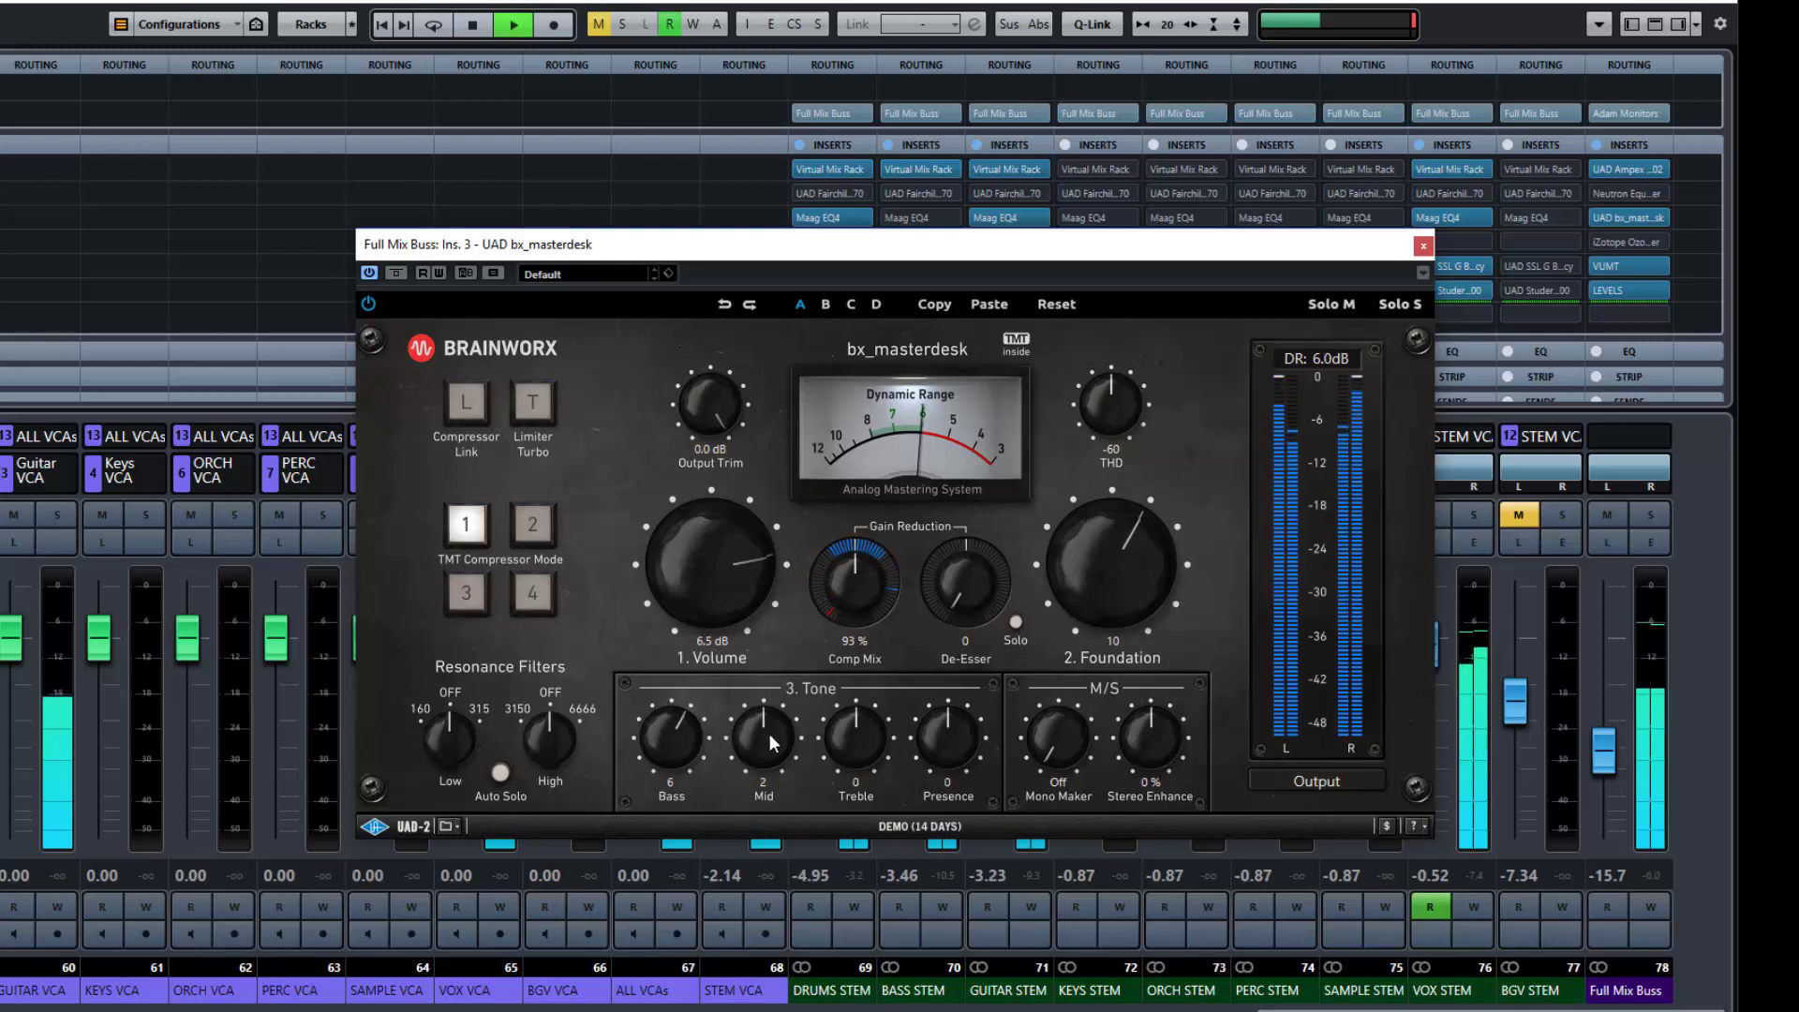
pyautogui.keyDown('ctrl'); pyautogui.click(769, 734); pyautogui.keyUp('ctrl')
pyautogui.keyDown('ctrl'); pyautogui.click(670, 735); pyautogui.keyUp('ctrl')
pyautogui.press('space')
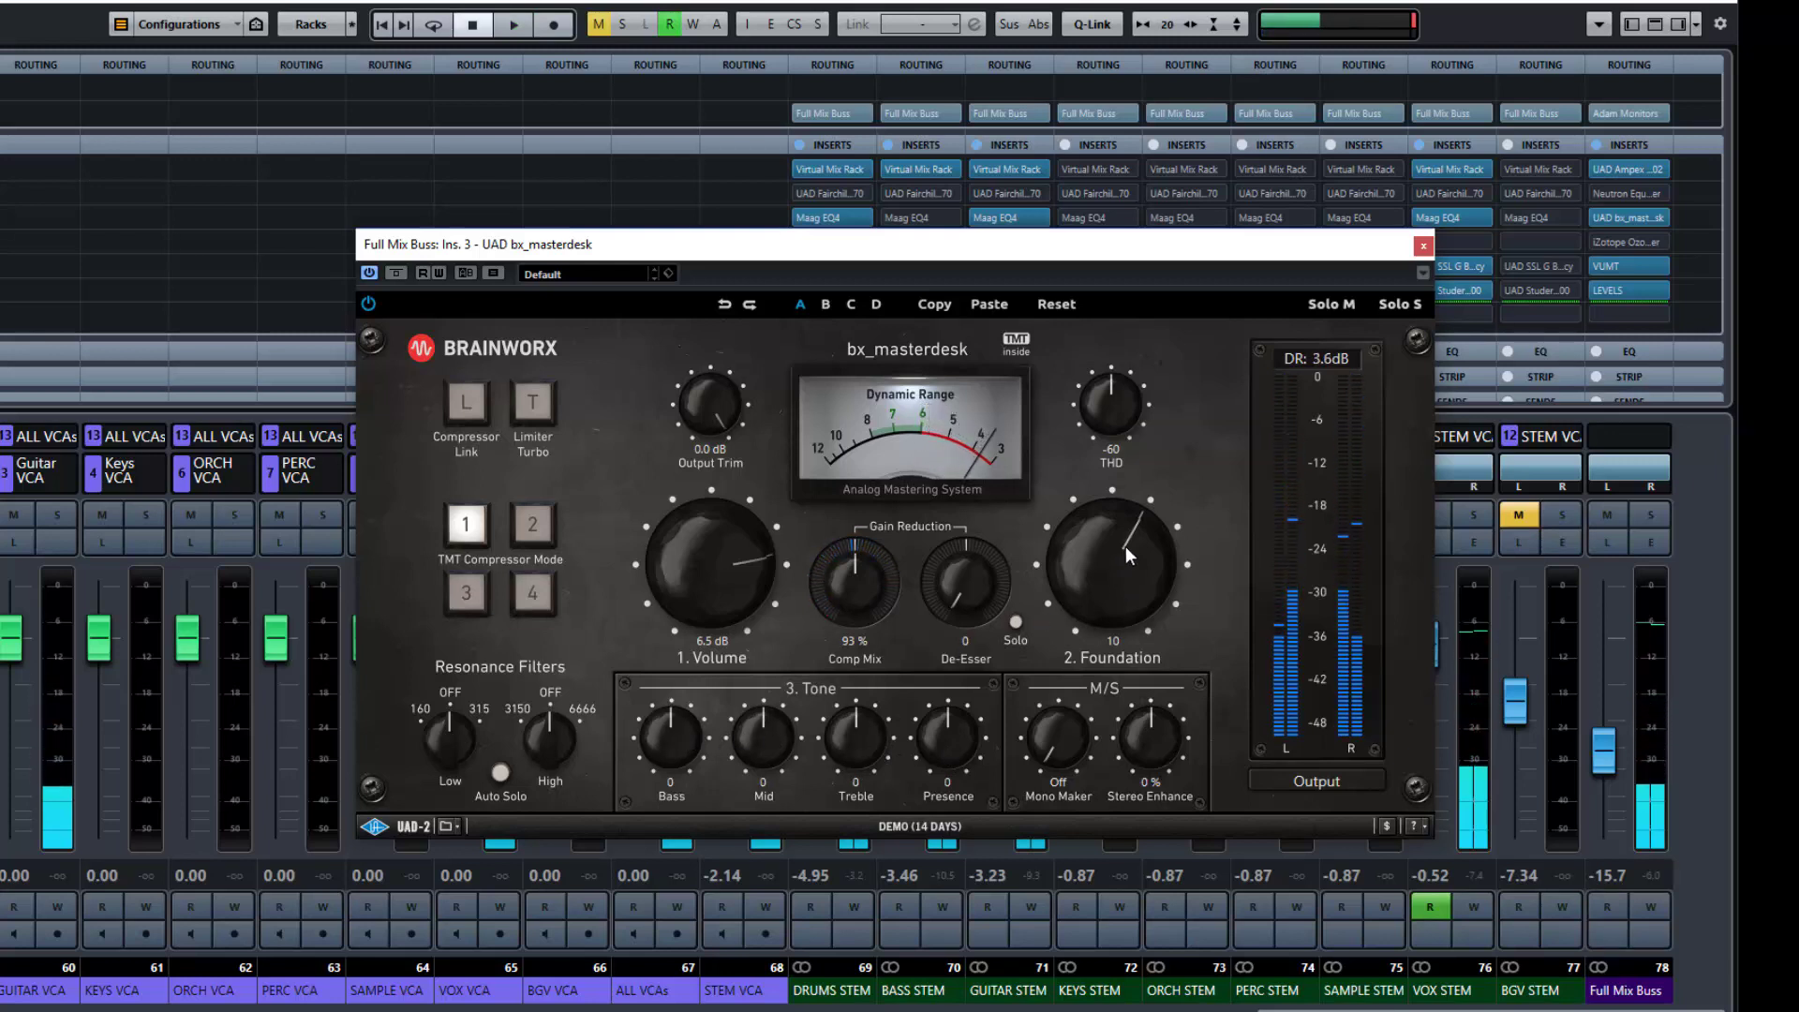
# Resume playback, try Foundation at -6, raise the Tone section's Bass to 19, and set Foundation to 5.
pyautogui.press('space')
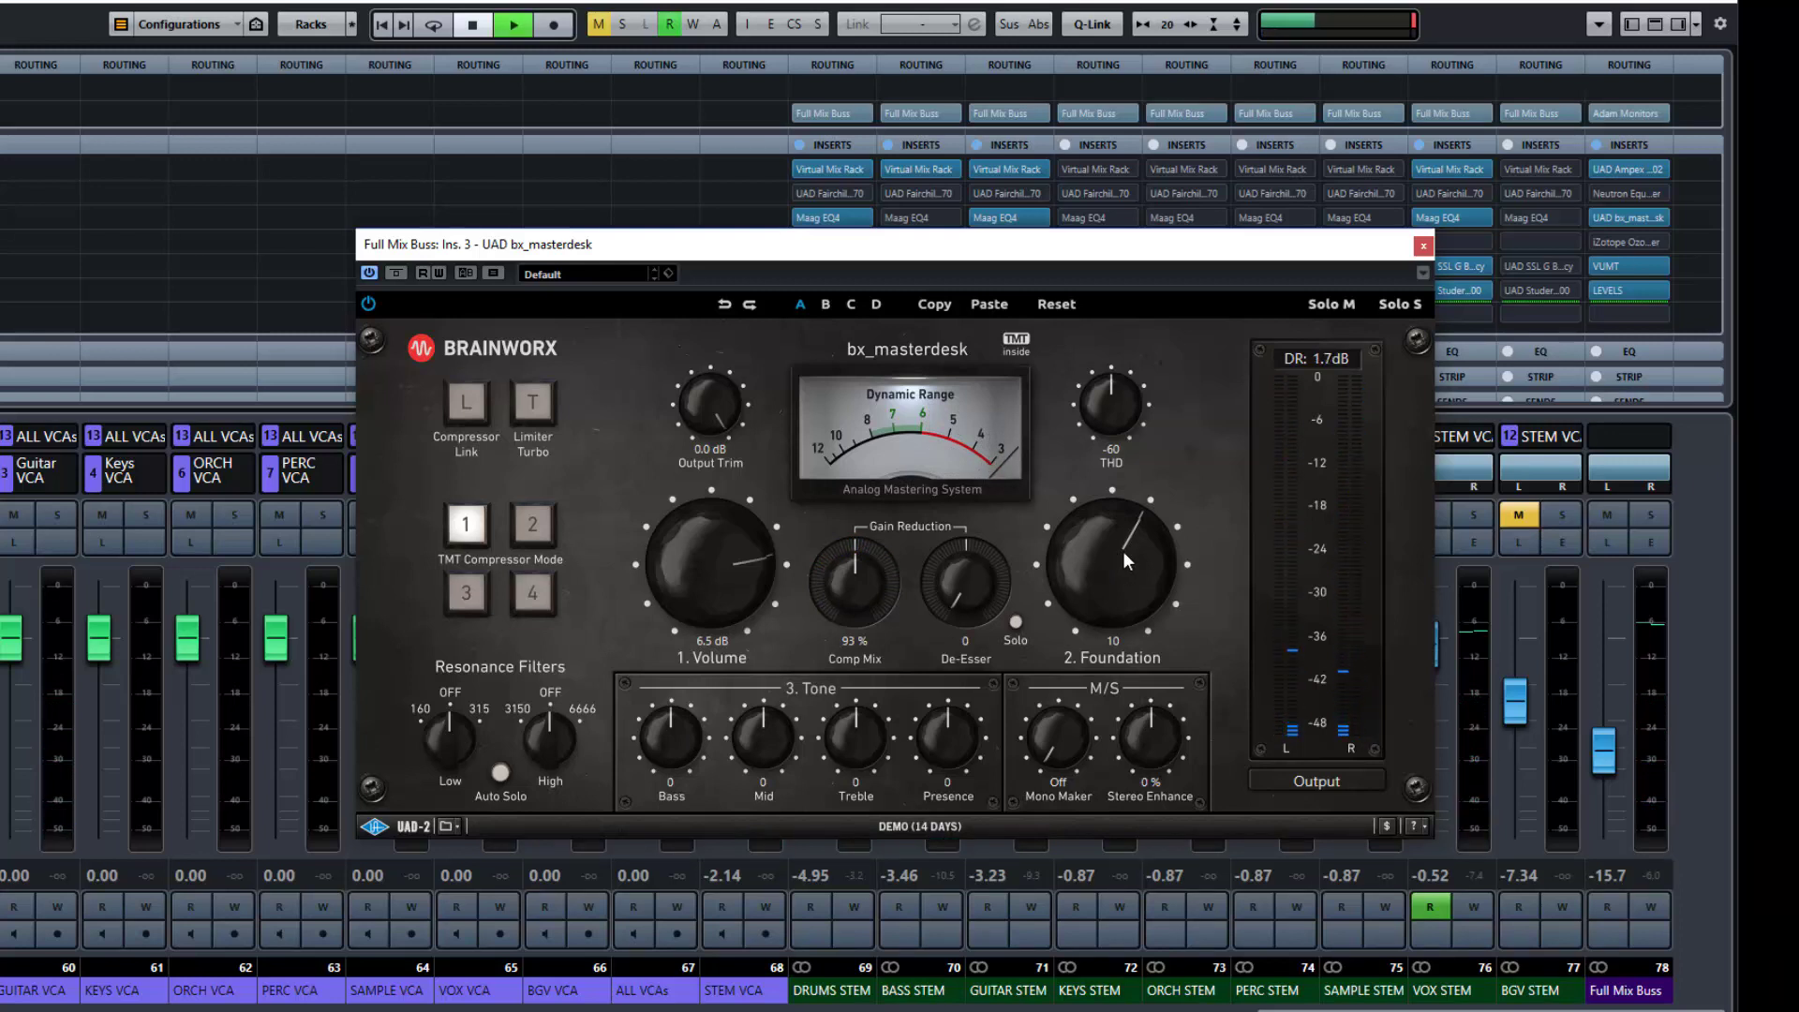
pyautogui.moveTo(1123, 551); pyautogui.dragTo(1117, 575)
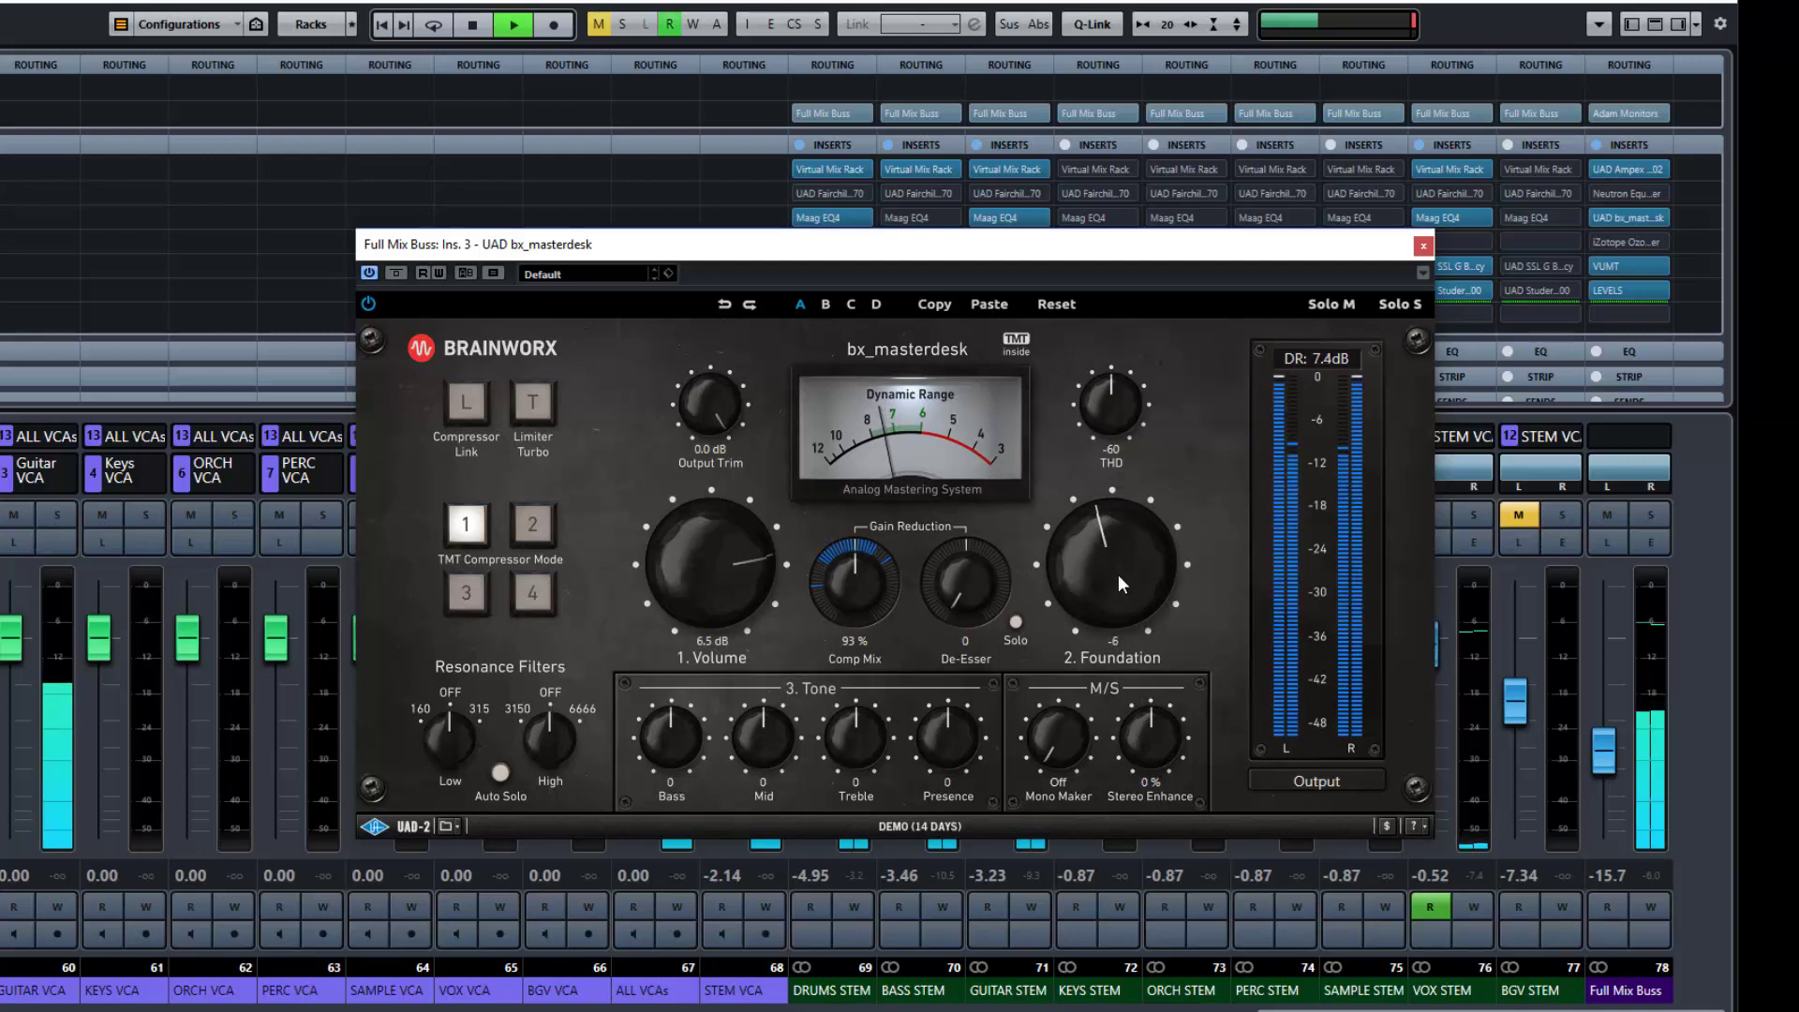
pyautogui.moveTo(660, 734); pyautogui.dragTo(671, 700)
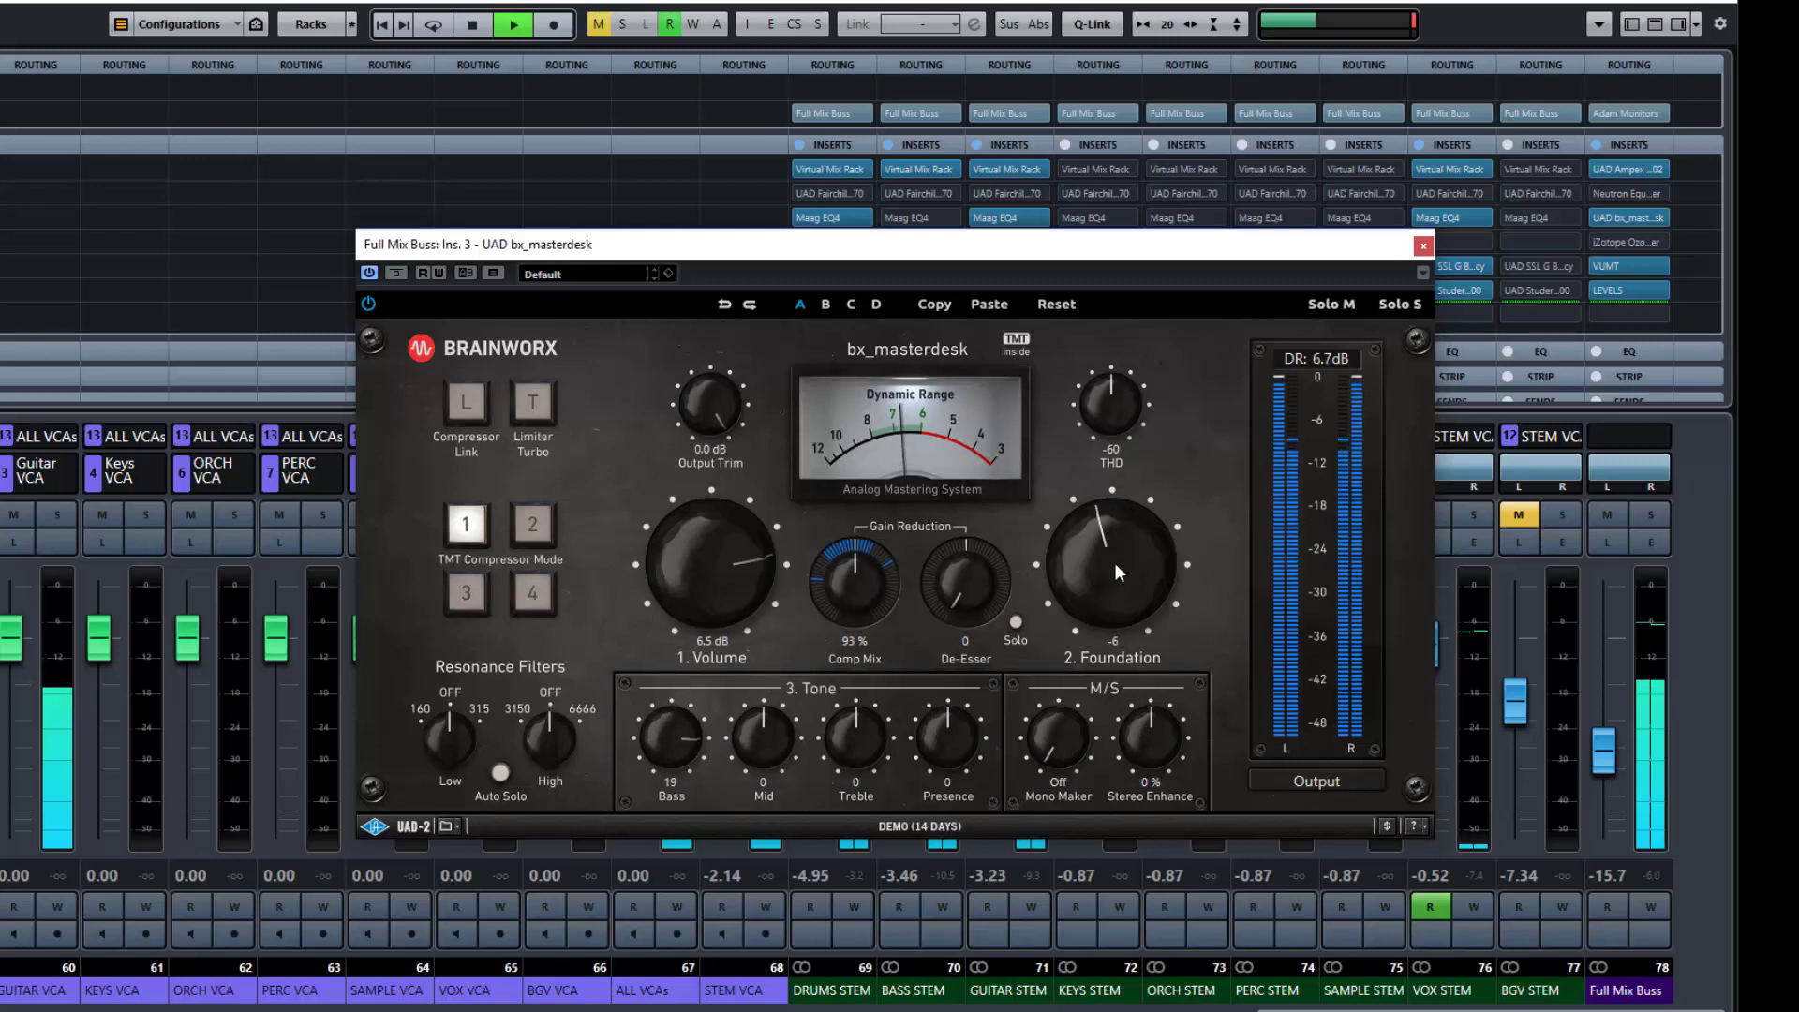
pyautogui.moveTo(1115, 562)
pyautogui.mouseDown()
pyautogui.moveTo(1145, 572)
pyautogui.moveTo(1143, 551)
pyautogui.mouseUp()
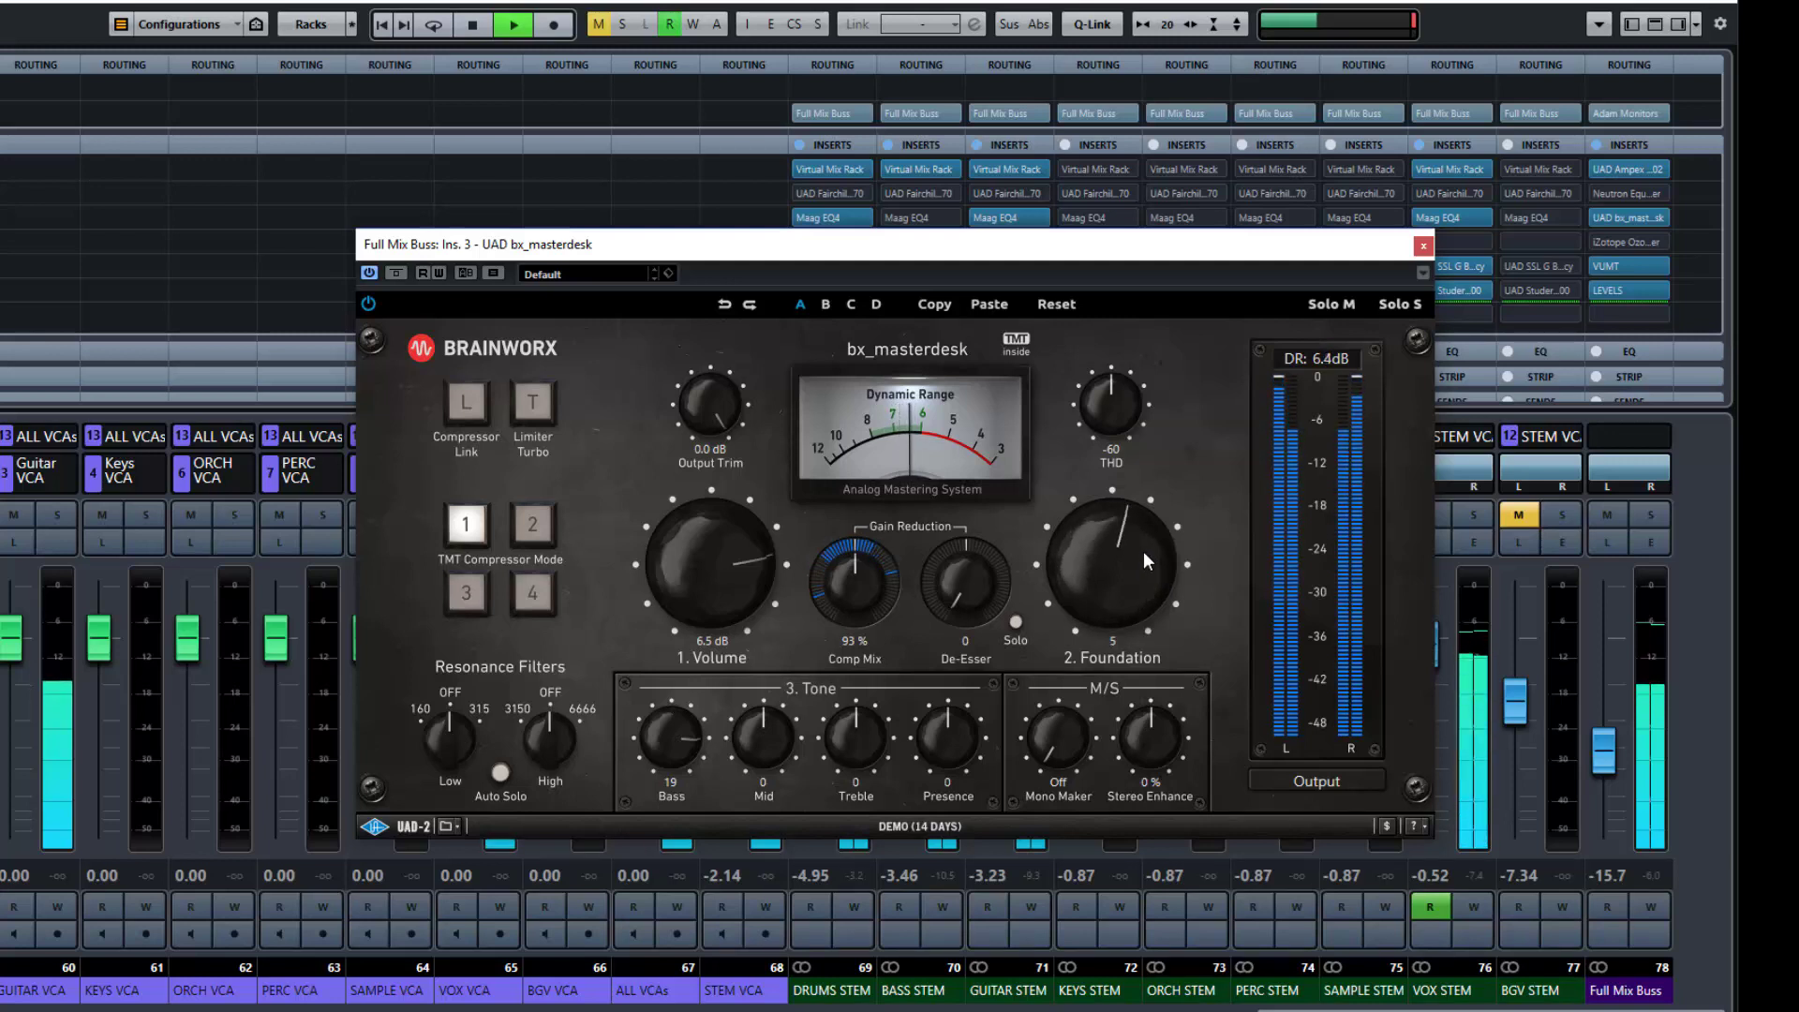
# Set the Tone section's Mid to 4, Treble to 10 and Presence to 18 during playback.
pyautogui.moveTo(701, 769)
pyautogui.mouseDown()
pyautogui.moveTo(699, 676)
pyautogui.moveTo(713, 751)
pyautogui.mouseUp()
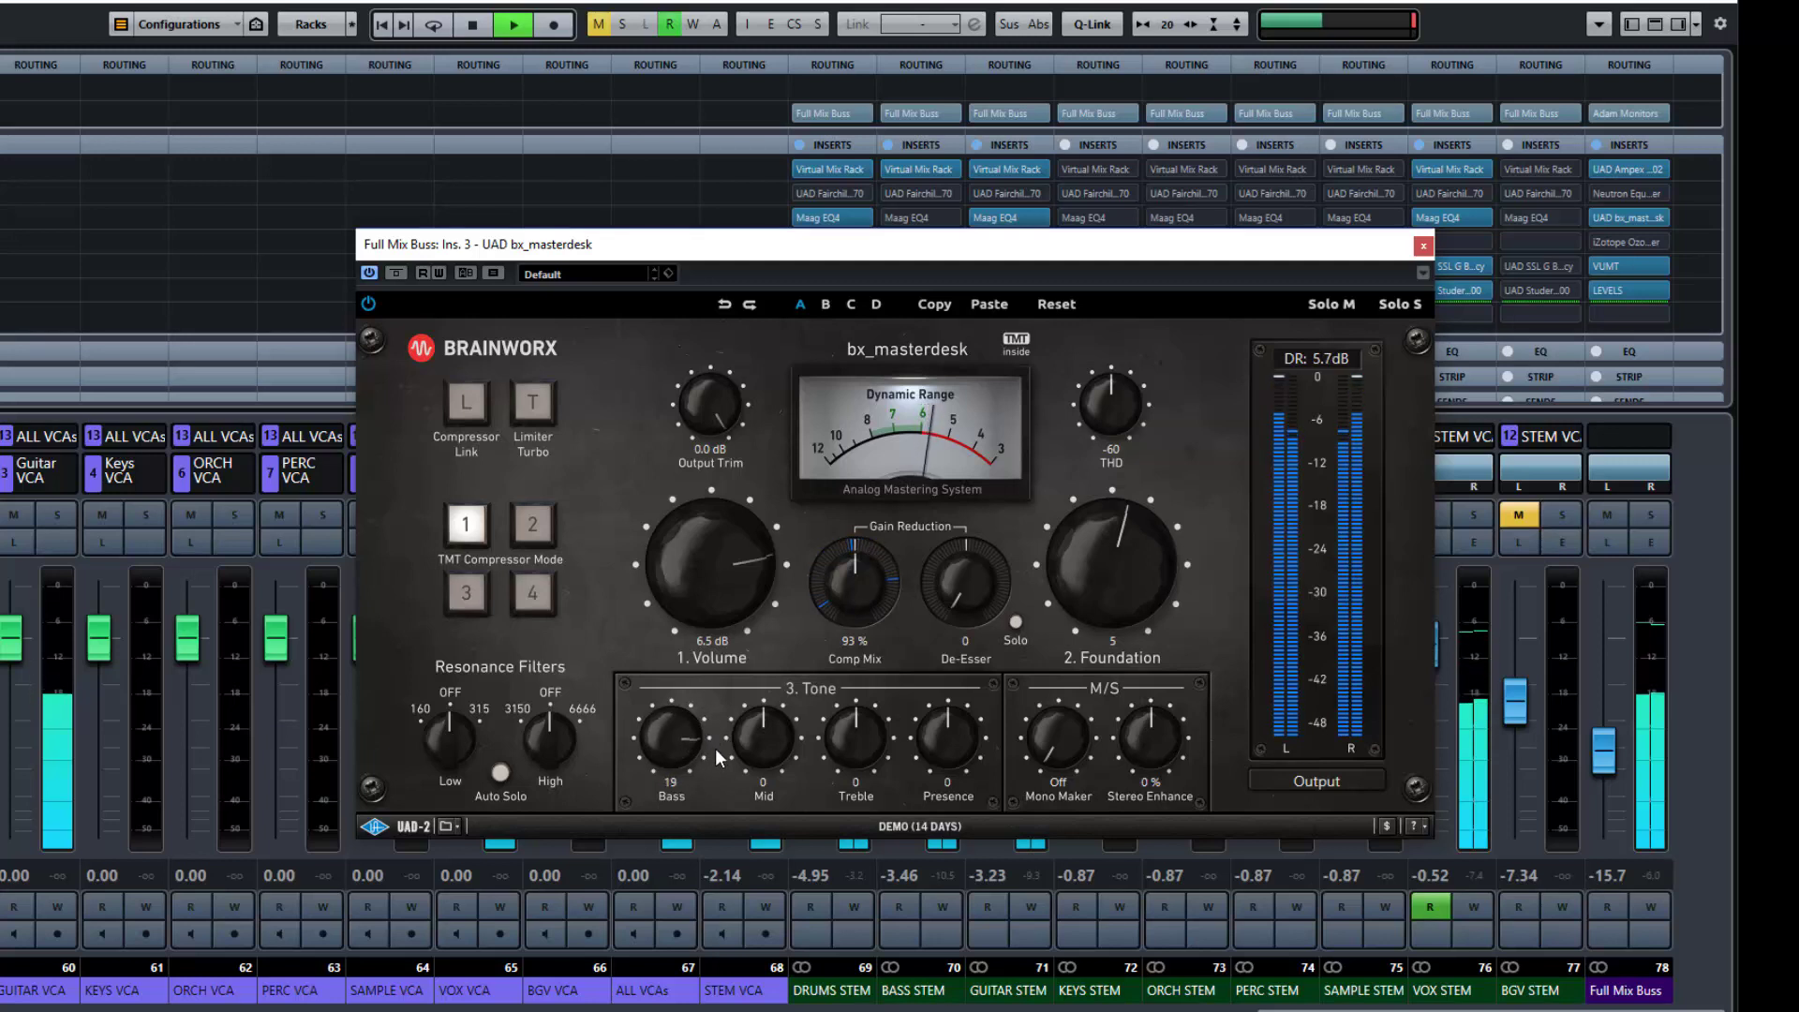
pyautogui.moveTo(763, 744); pyautogui.dragTo(930, 655)
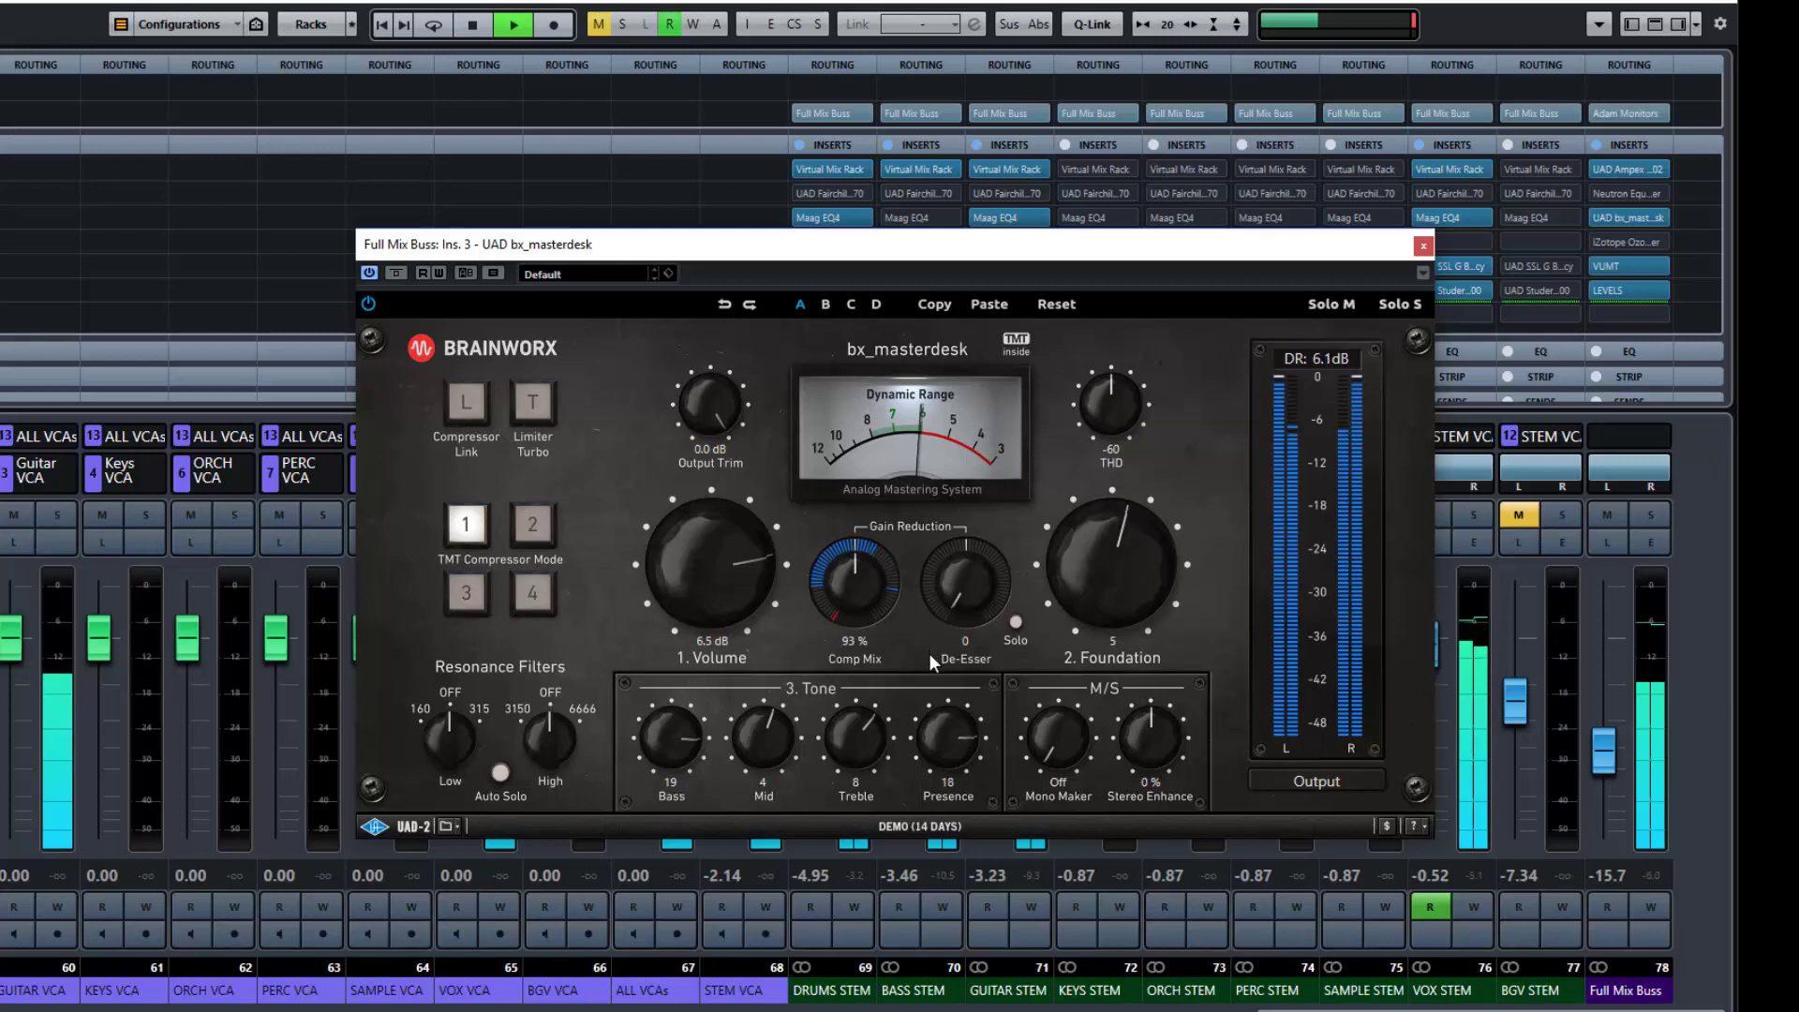
pyautogui.moveTo(872, 726)
pyautogui.mouseDown()
pyautogui.moveTo(868, 678)
pyautogui.moveTo(876, 716)
pyautogui.mouseUp()
# Compare input and output levels on bx_masterdesk's meter, return it to Output, and stop playback.
pyautogui.click(1332, 779)
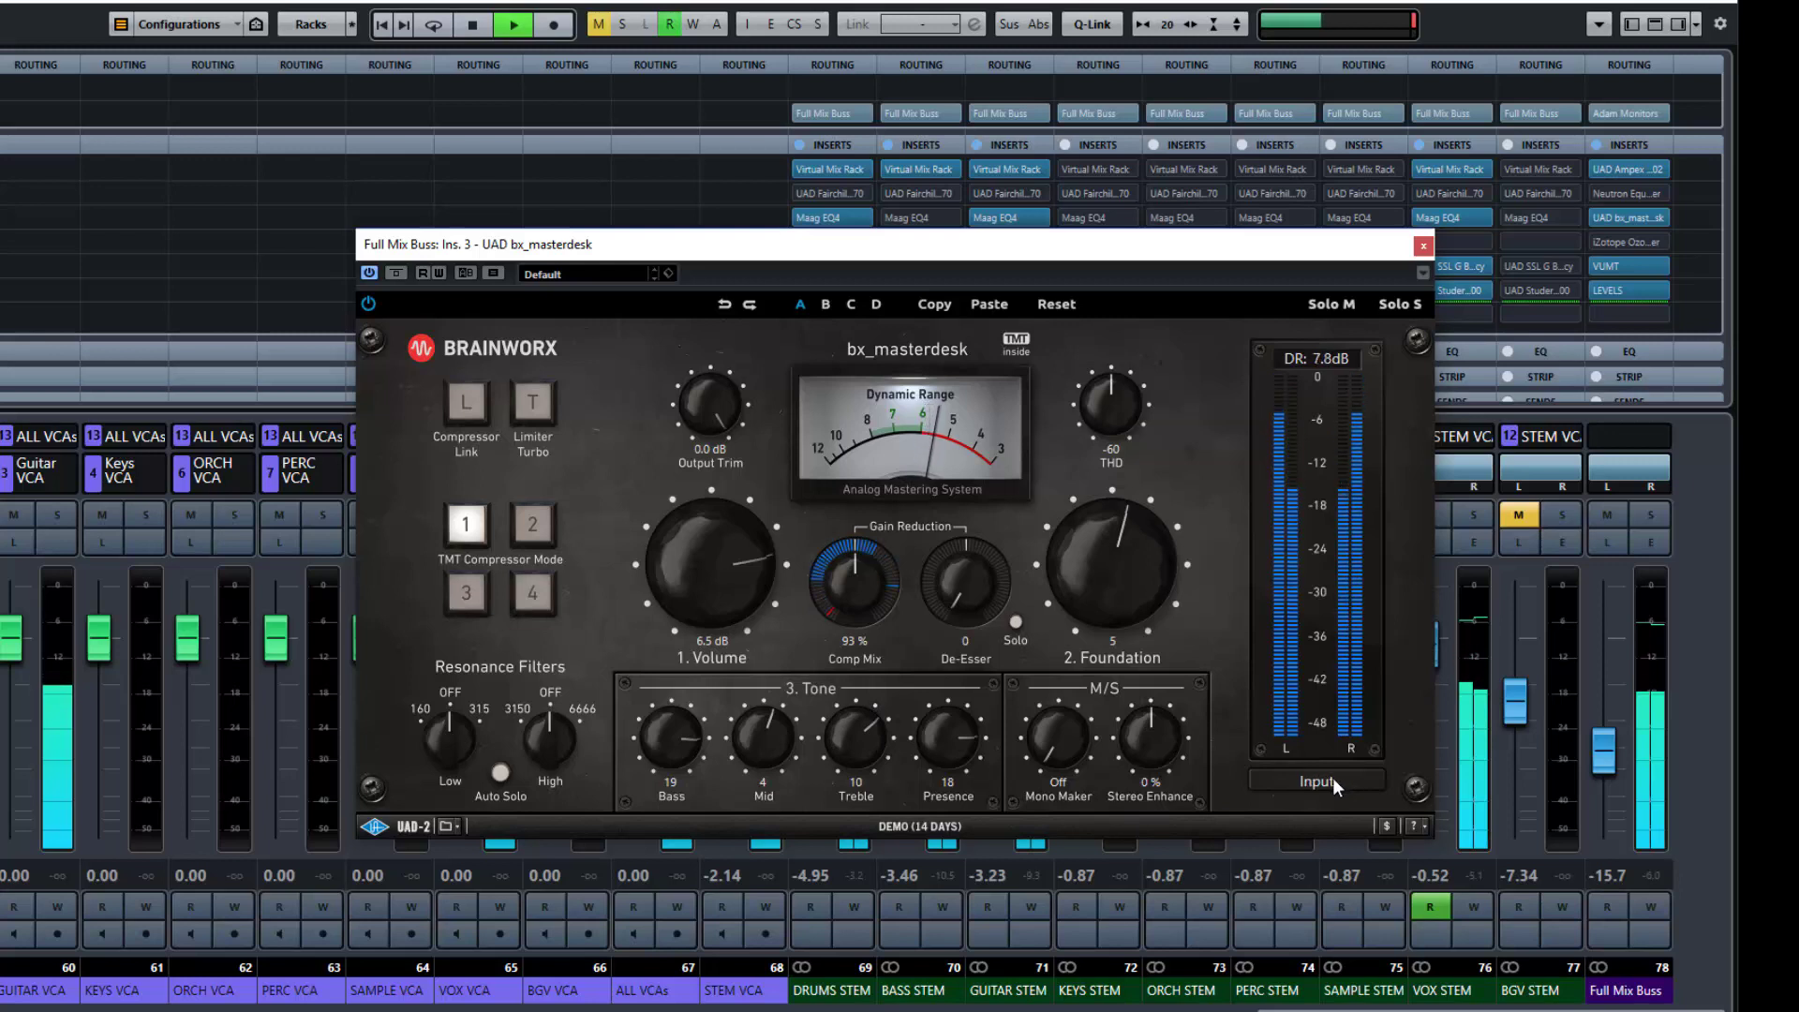
pyautogui.click(1332, 777)
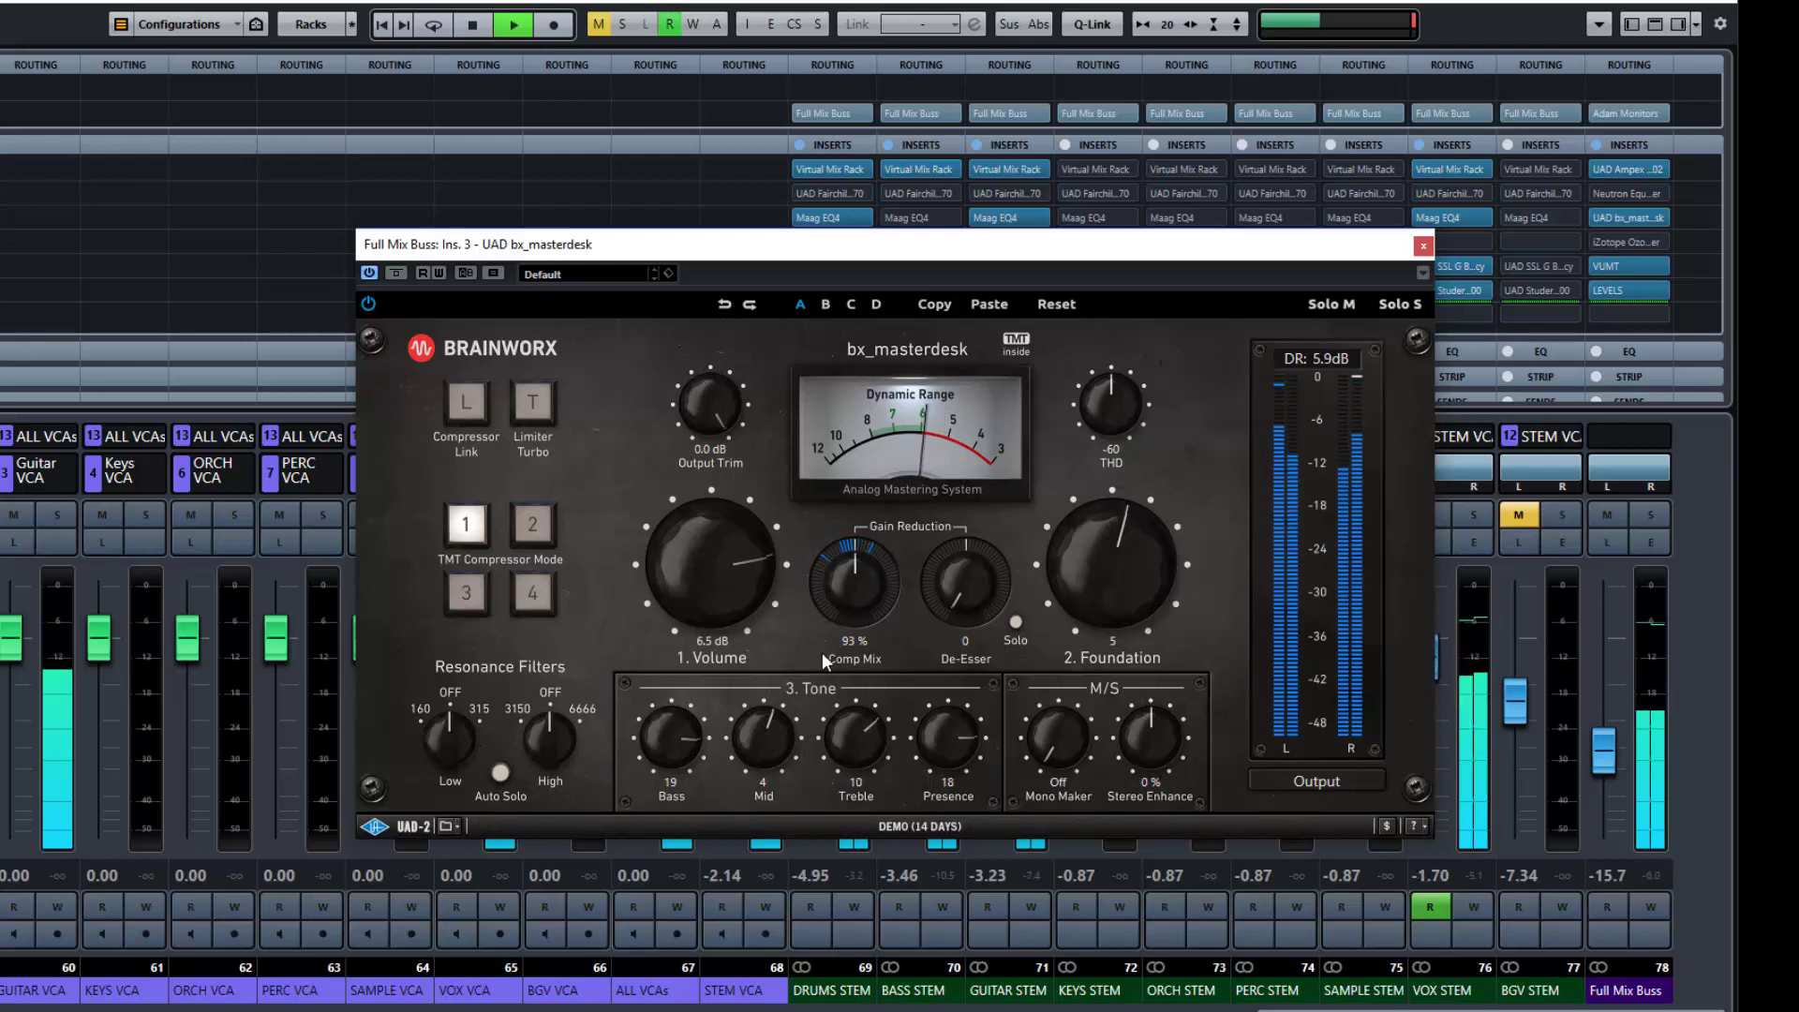
pyautogui.press('space')
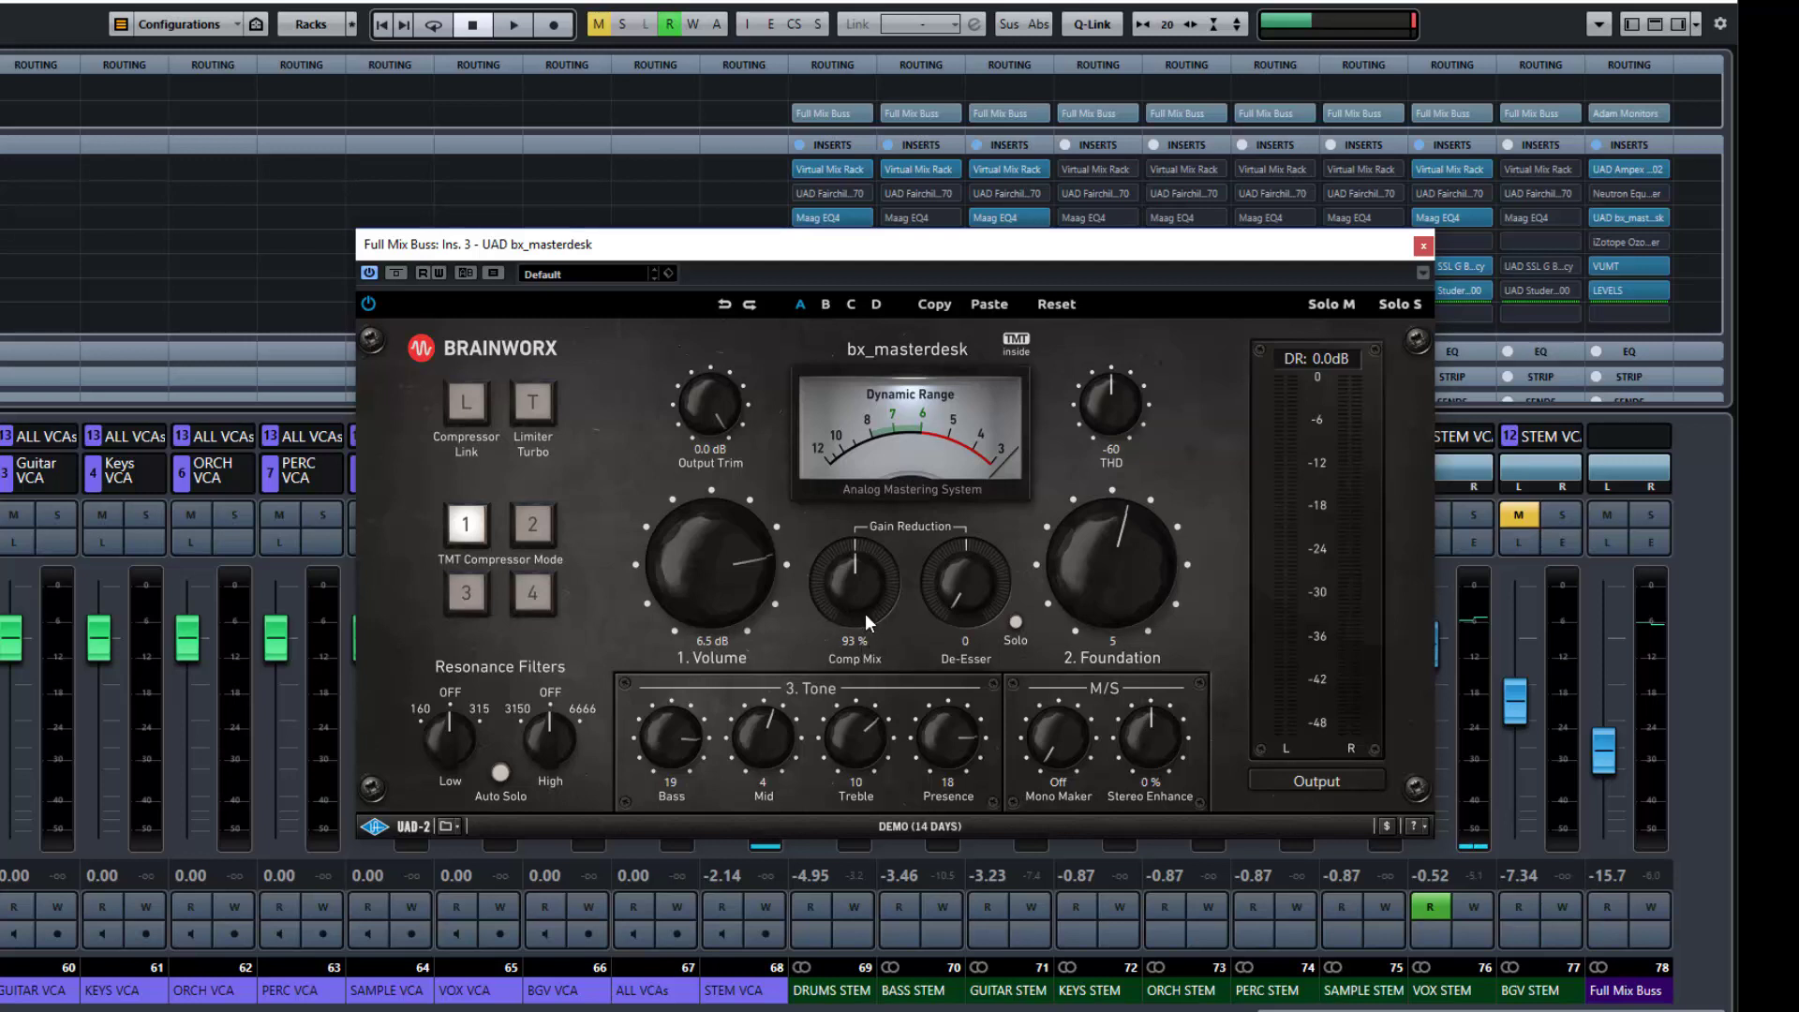
# Compare Comp Mix at 100 % and Off during playback, return it to 93 %, and stop playback.
pyautogui.press('space')
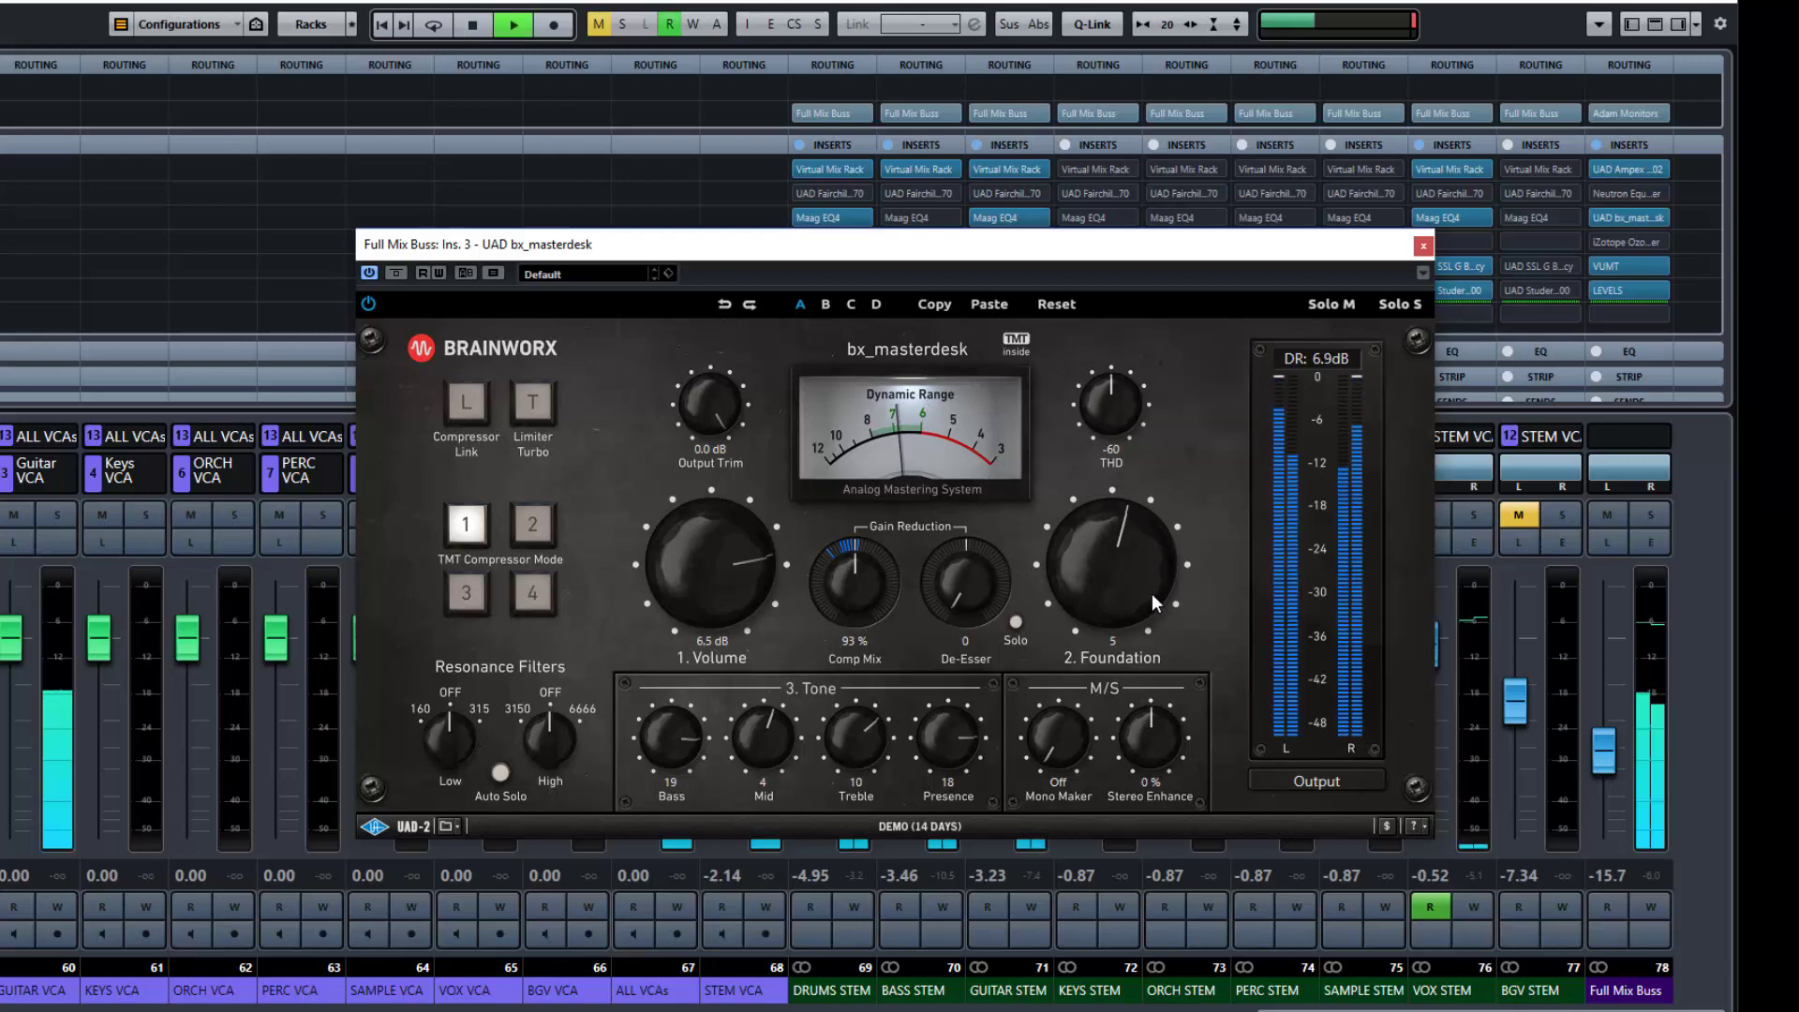
pyautogui.moveTo(852, 583); pyautogui.dragTo(836, 477)
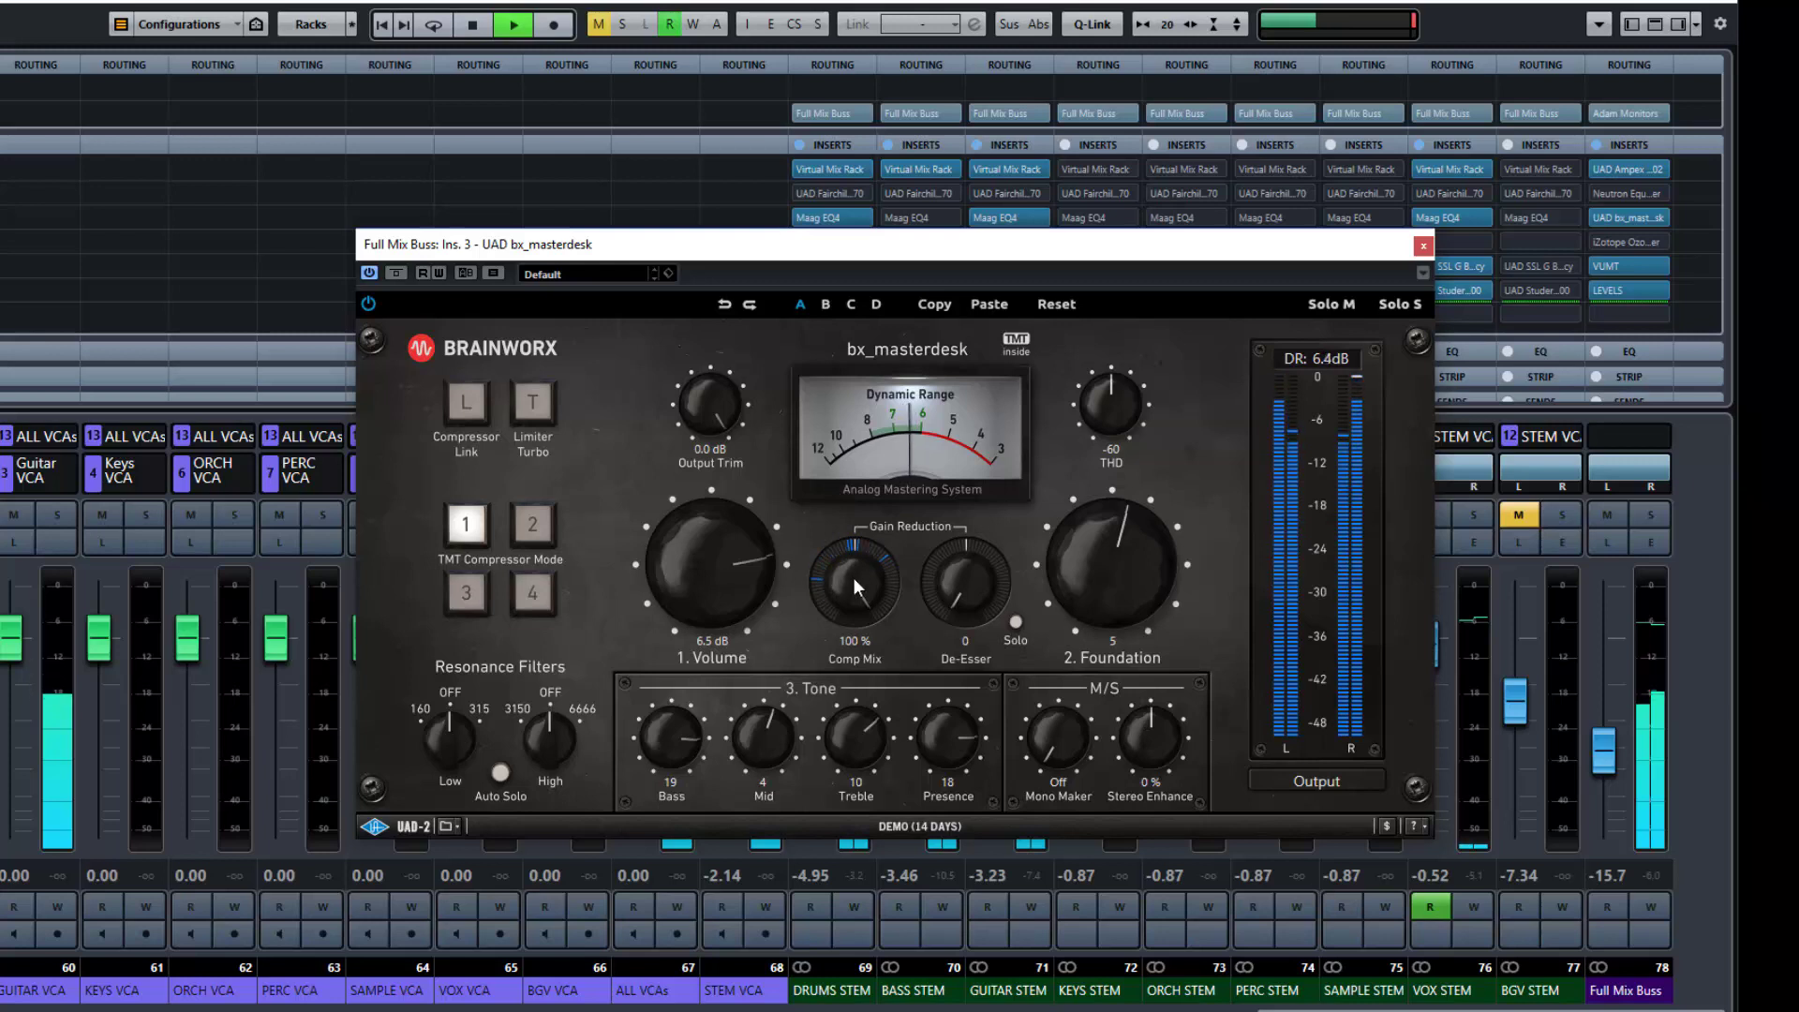
pyautogui.moveTo(851, 592); pyautogui.dragTo(819, 804)
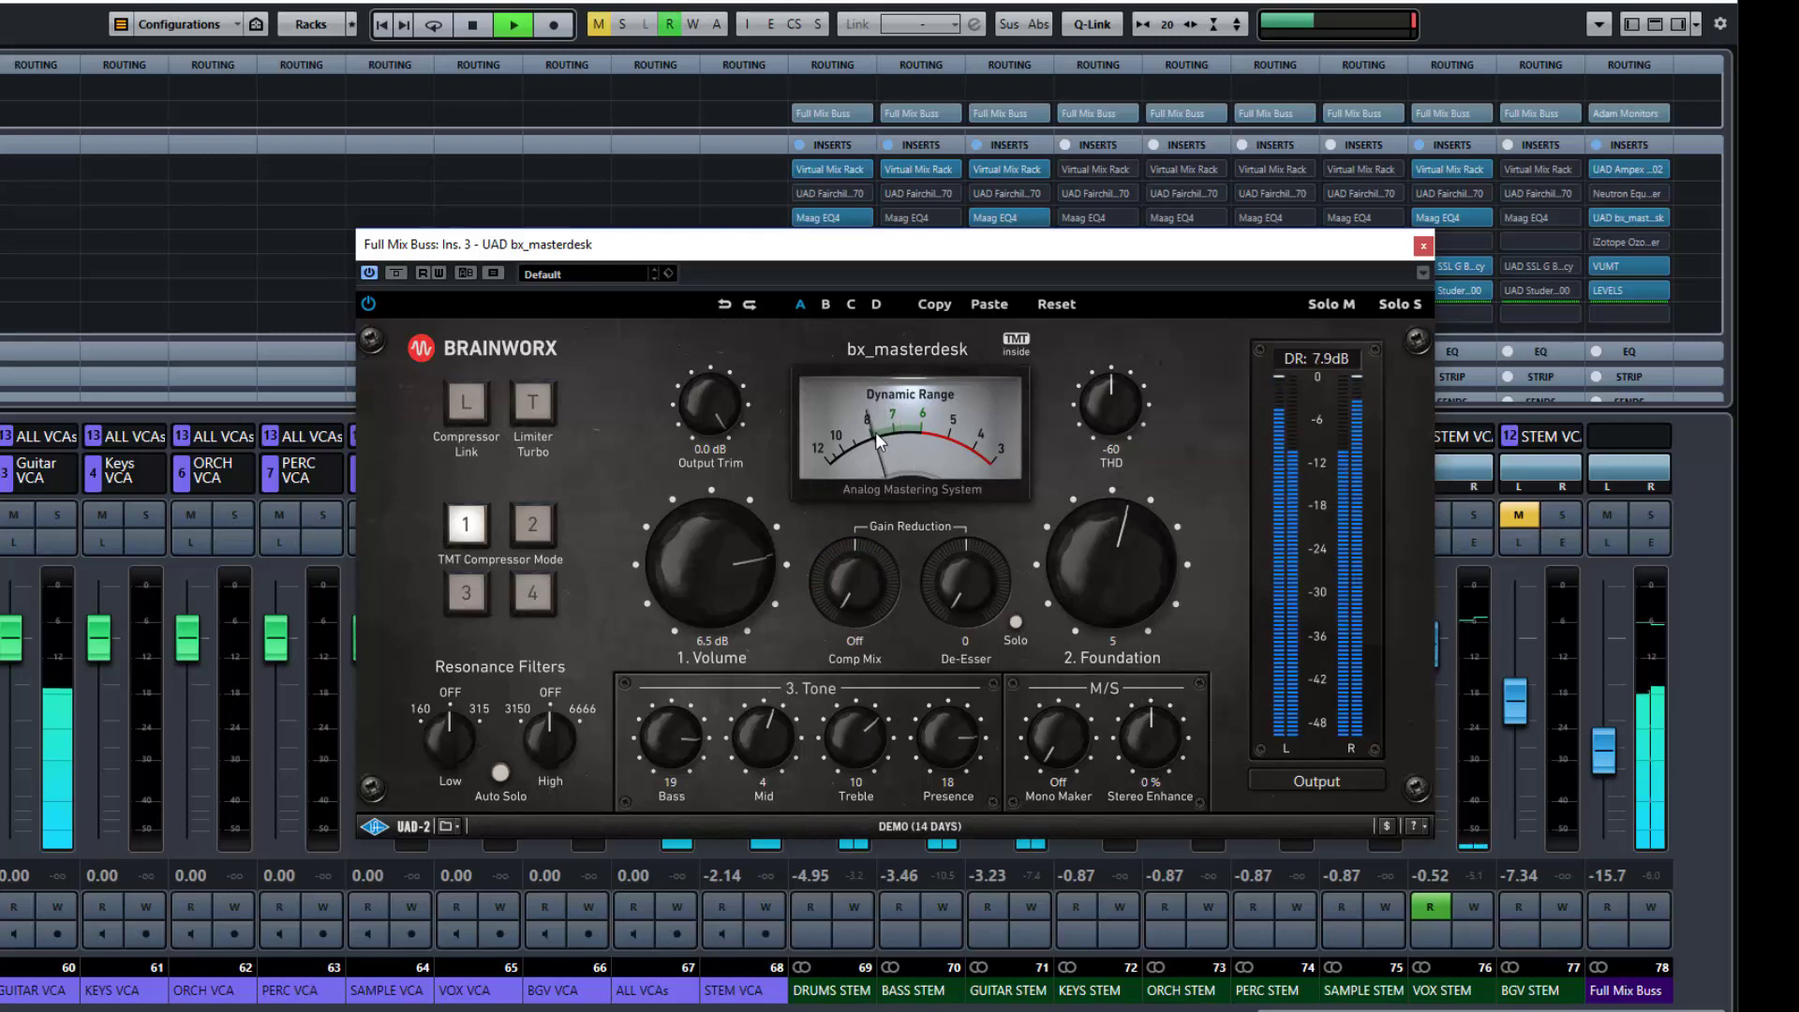
pyautogui.moveTo(864, 567); pyautogui.dragTo(864, 529)
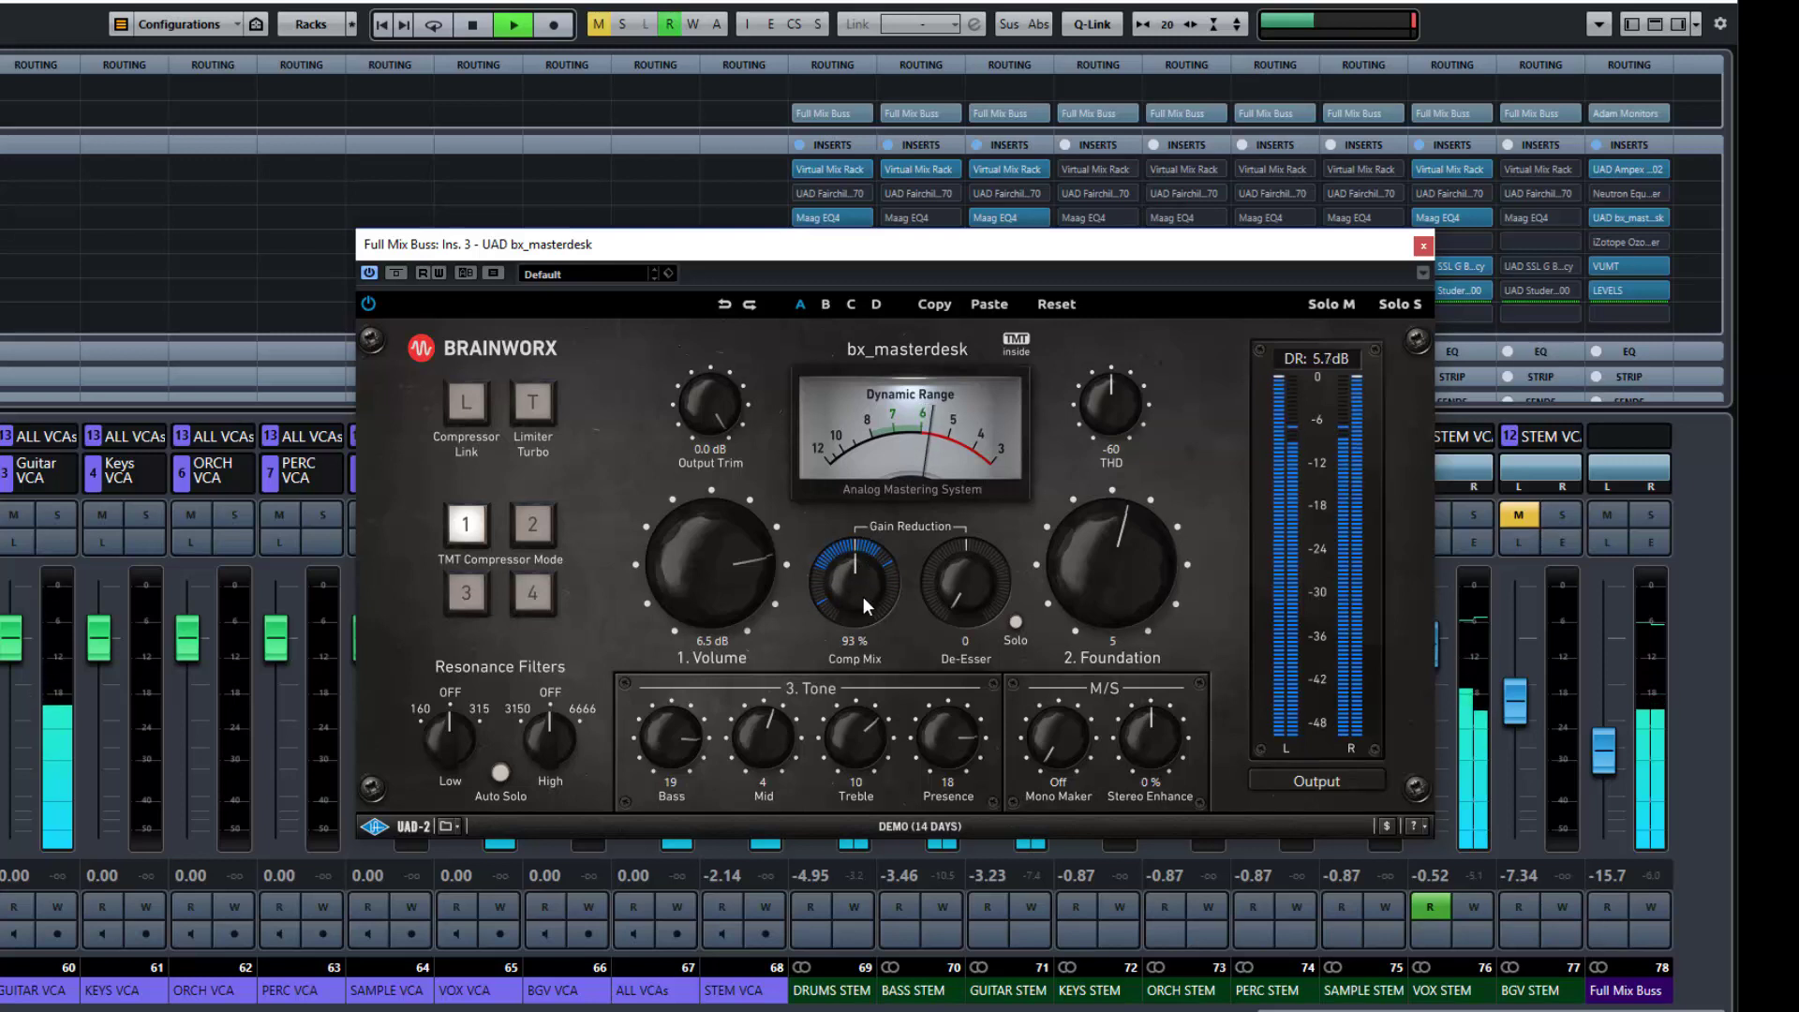
pyautogui.press('space')
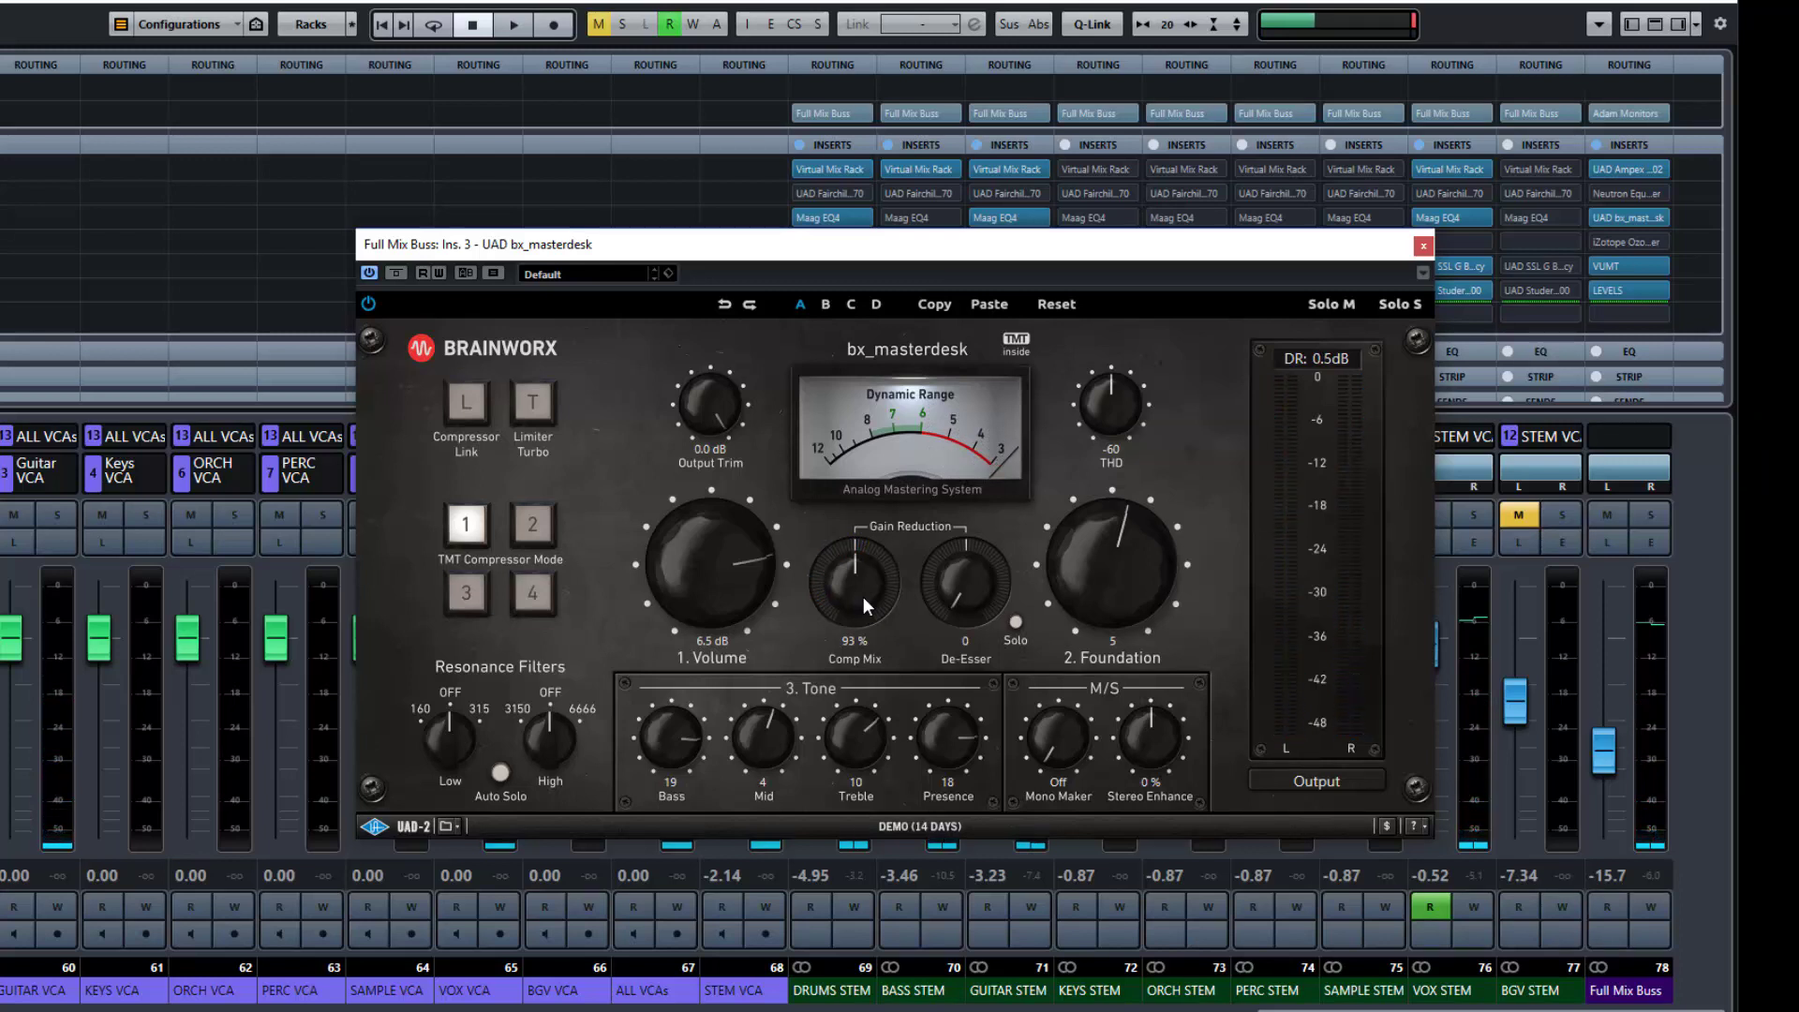
# Resume playback, raise the De-Esser to 60, and briefly solo its signal.
pyautogui.press('space')
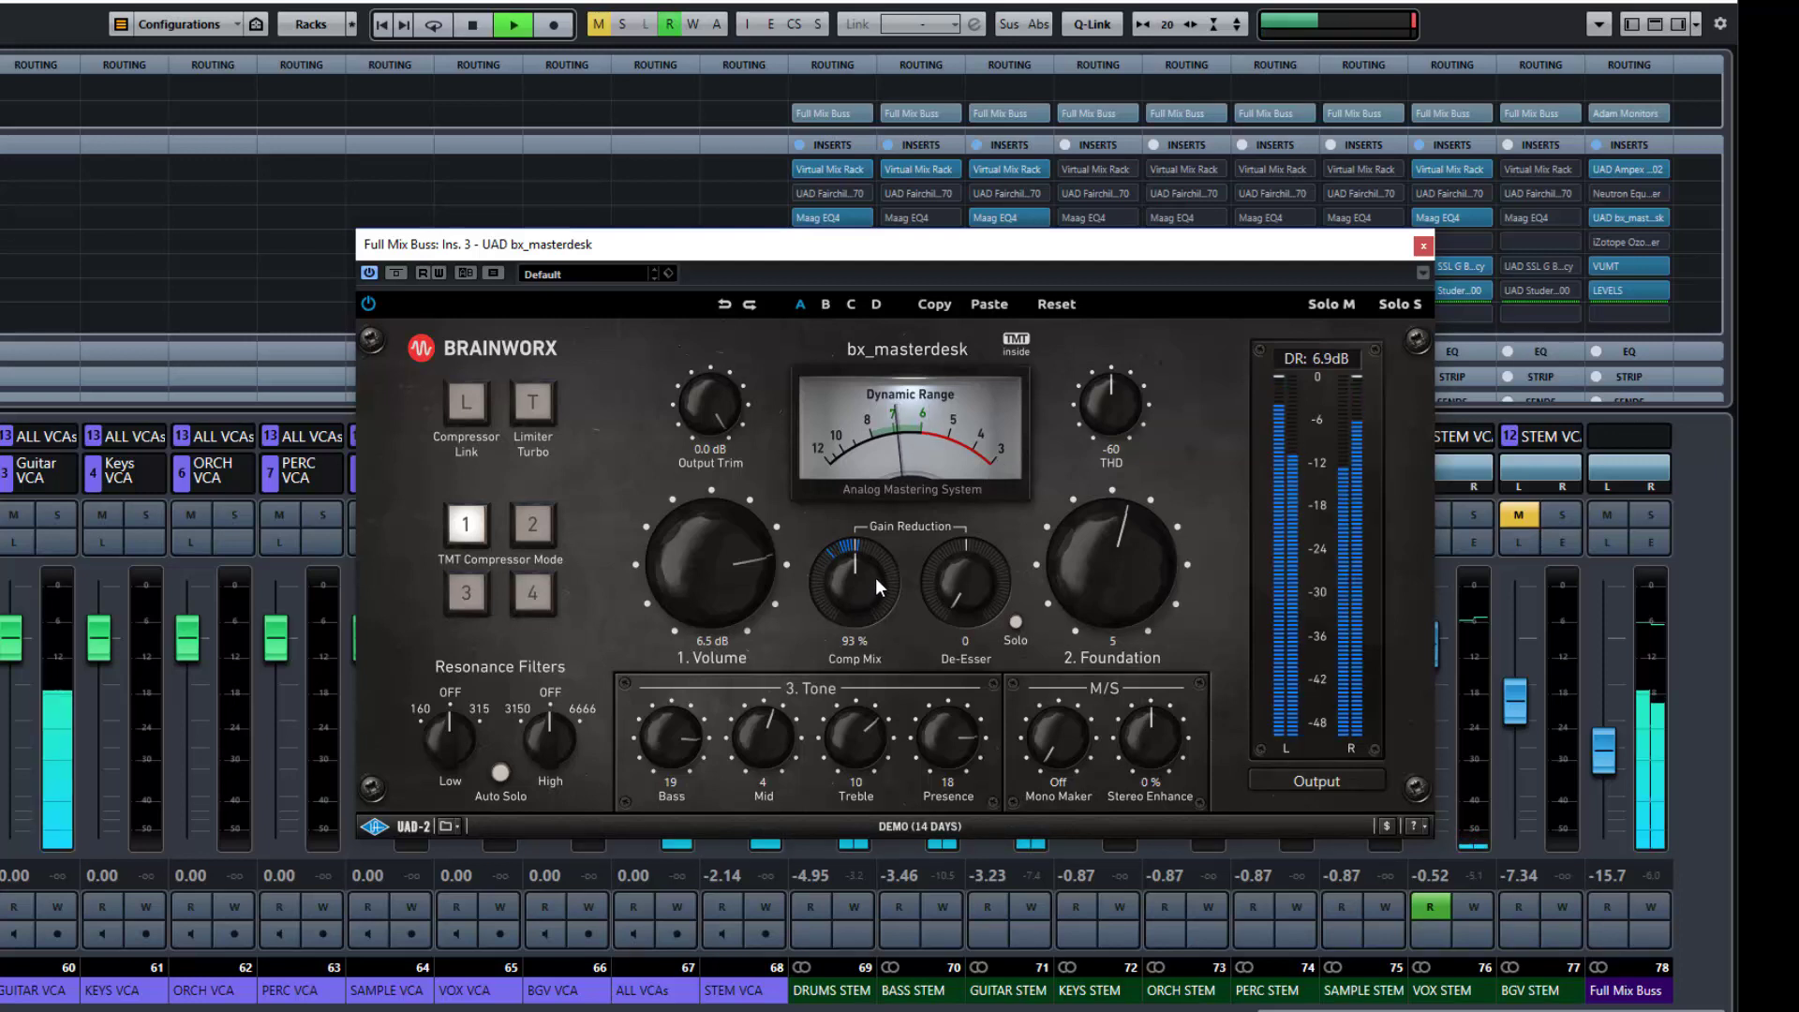
pyautogui.moveTo(960, 599); pyautogui.dragTo(970, 398)
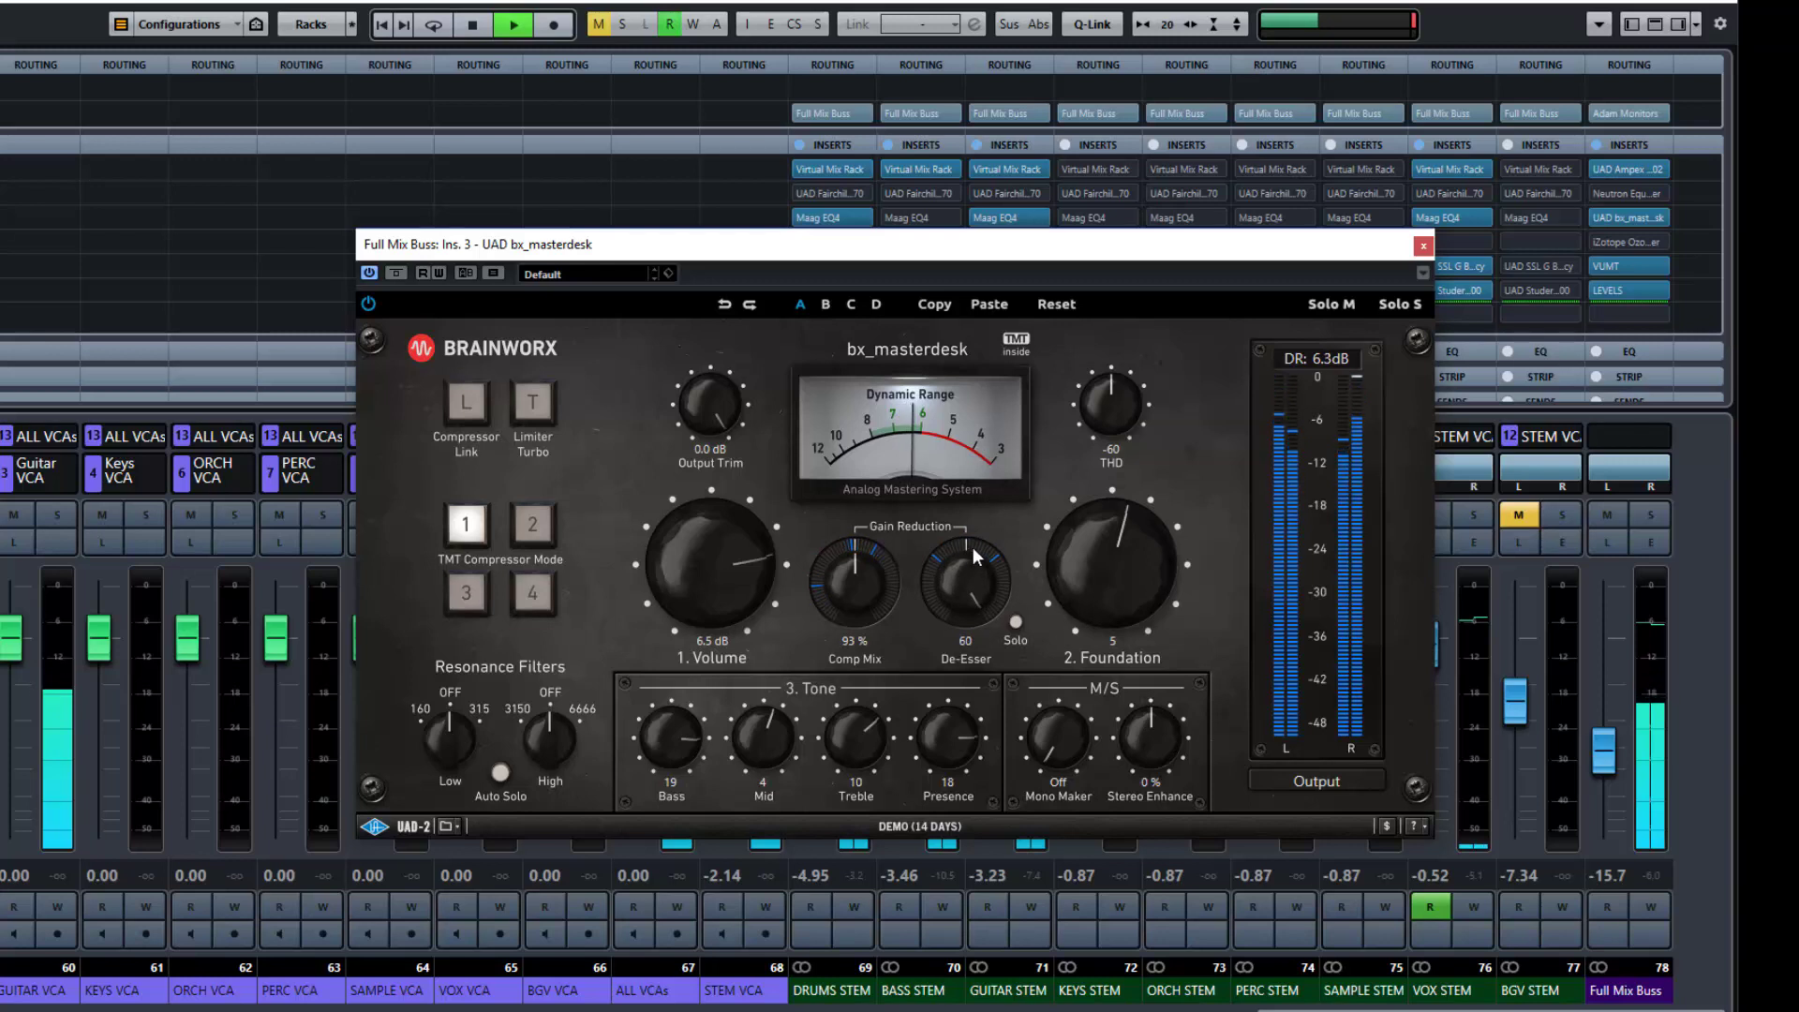
pyautogui.click(1016, 623)
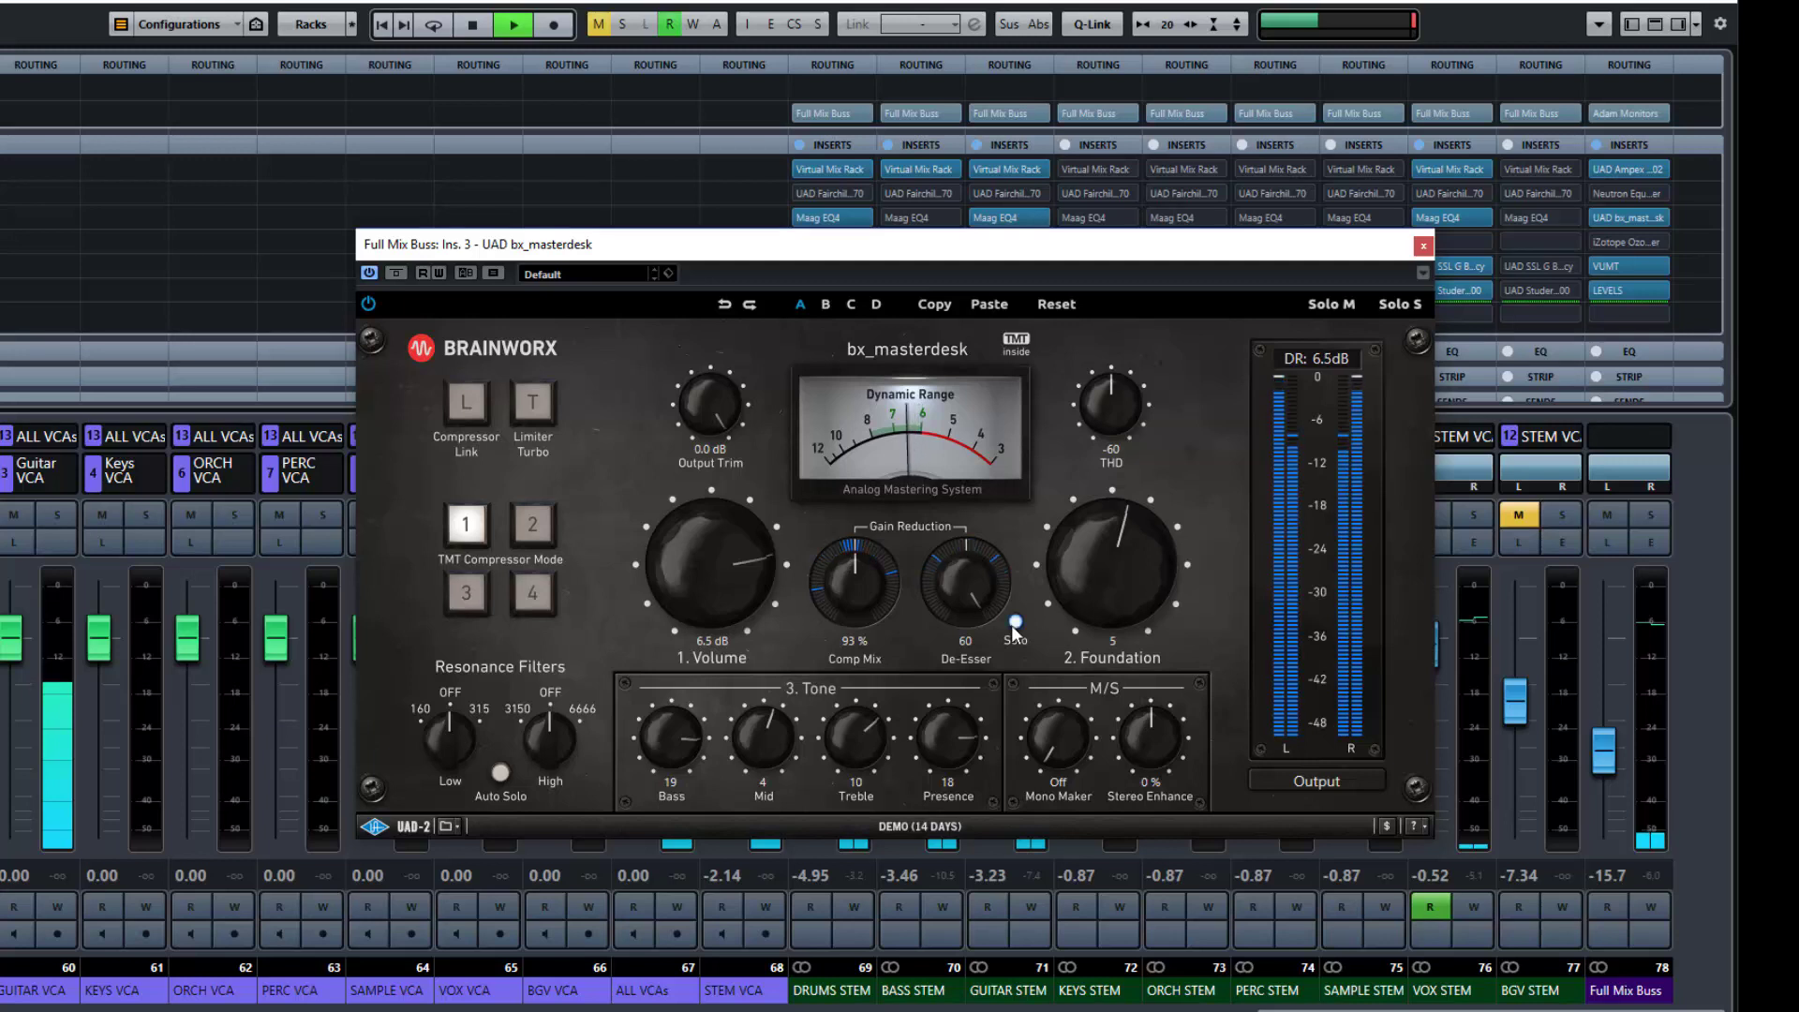
pyautogui.click(1017, 626)
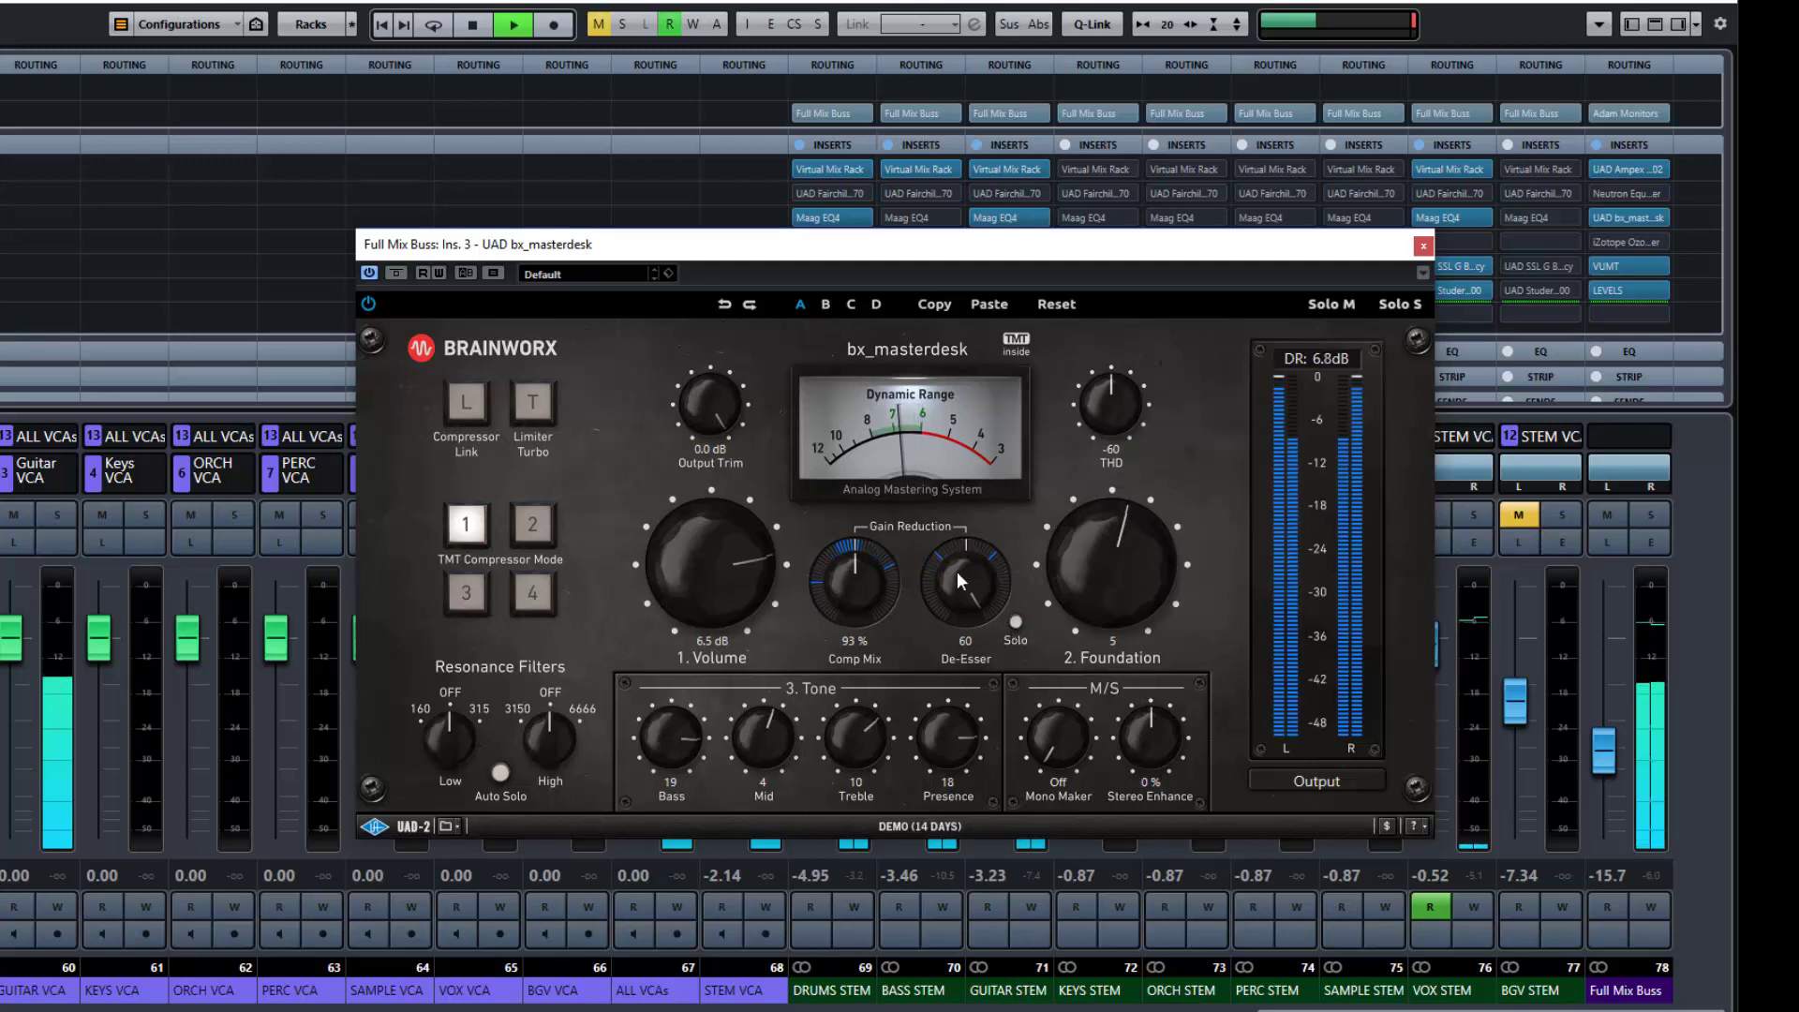
# Compare the De-Esser turned down and back at 60, solo its signal again briefly, and stop playback.
pyautogui.moveTo(958, 571); pyautogui.dragTo(960, 784)
pyautogui.moveTo(973, 689); pyautogui.dragTo(953, 491)
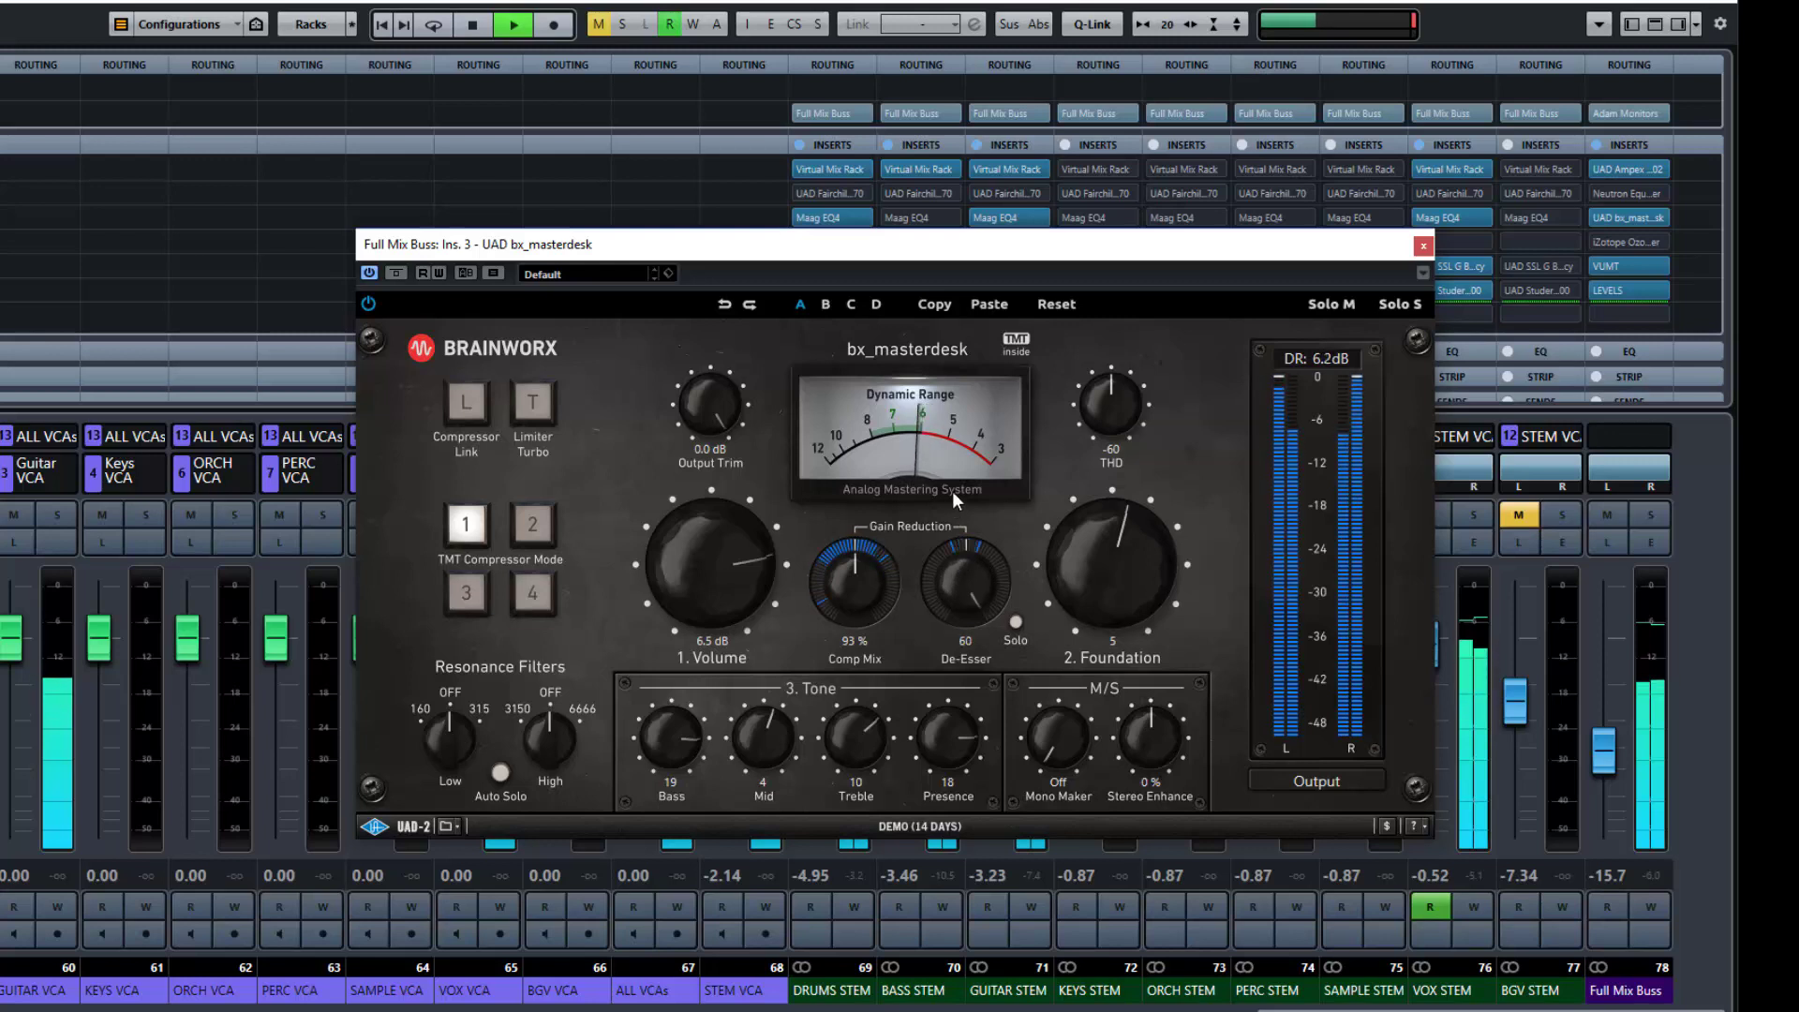
pyautogui.click(1015, 622)
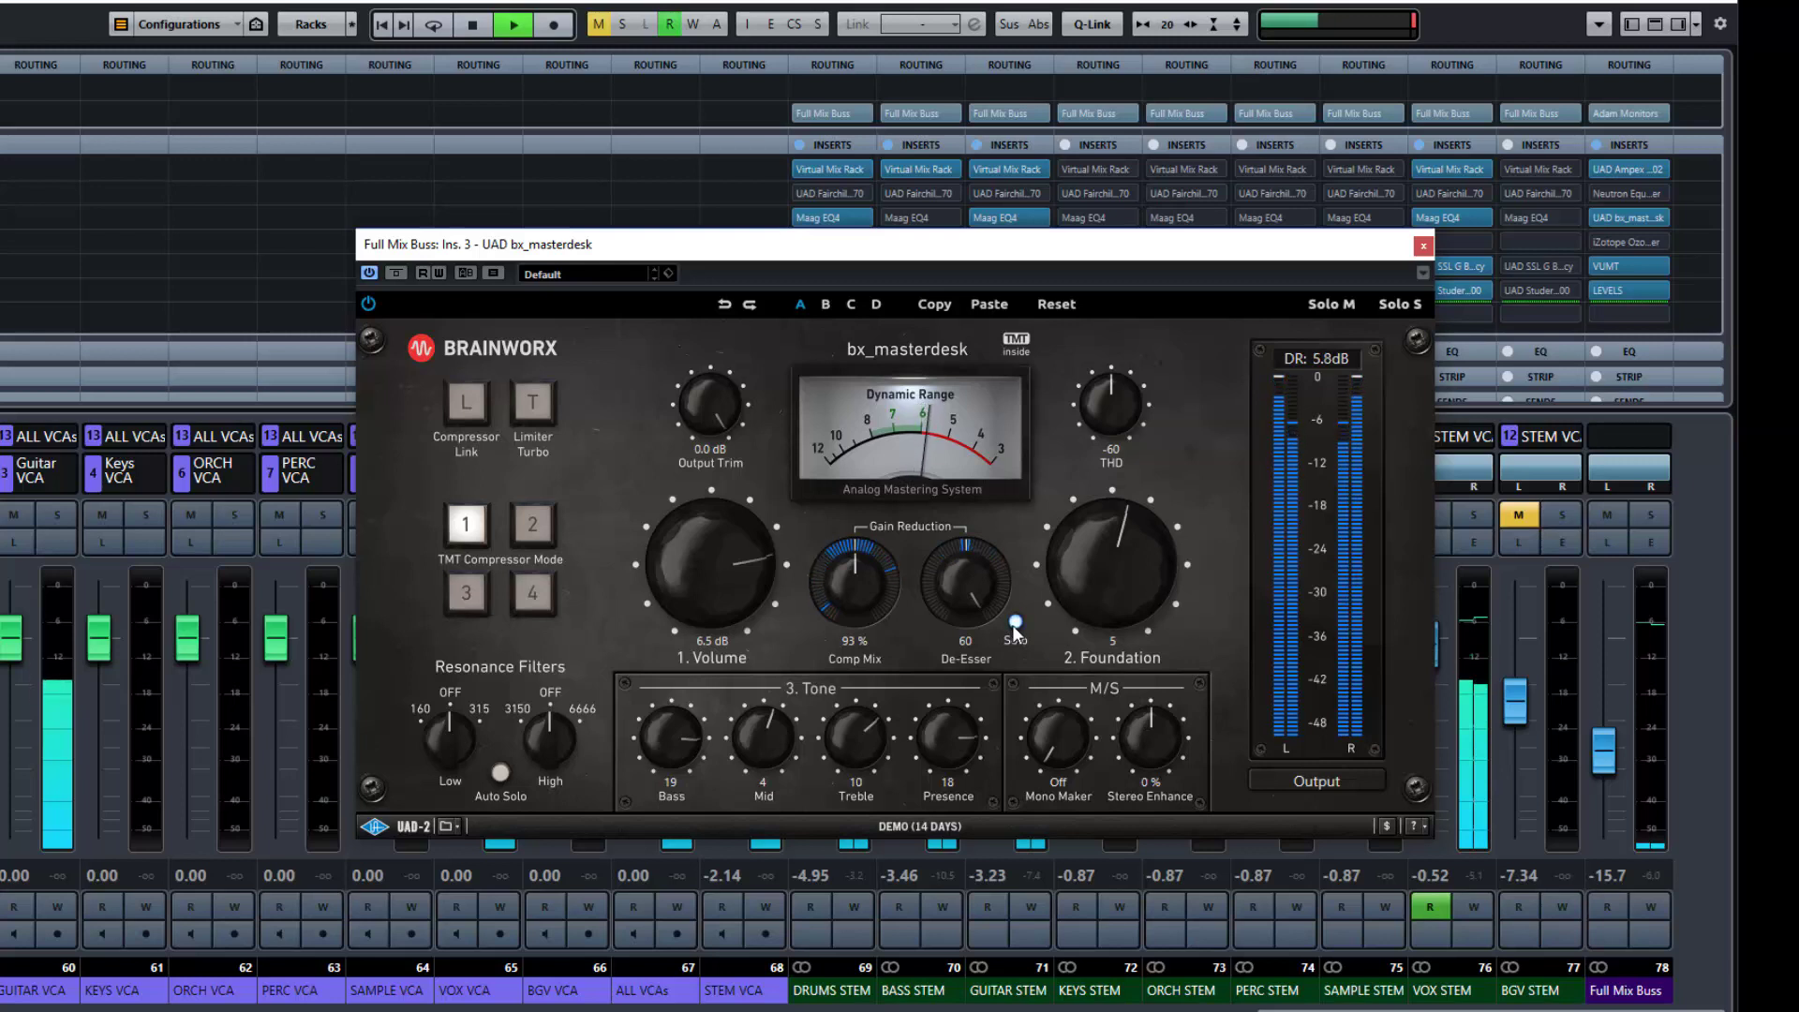
pyautogui.press('space')
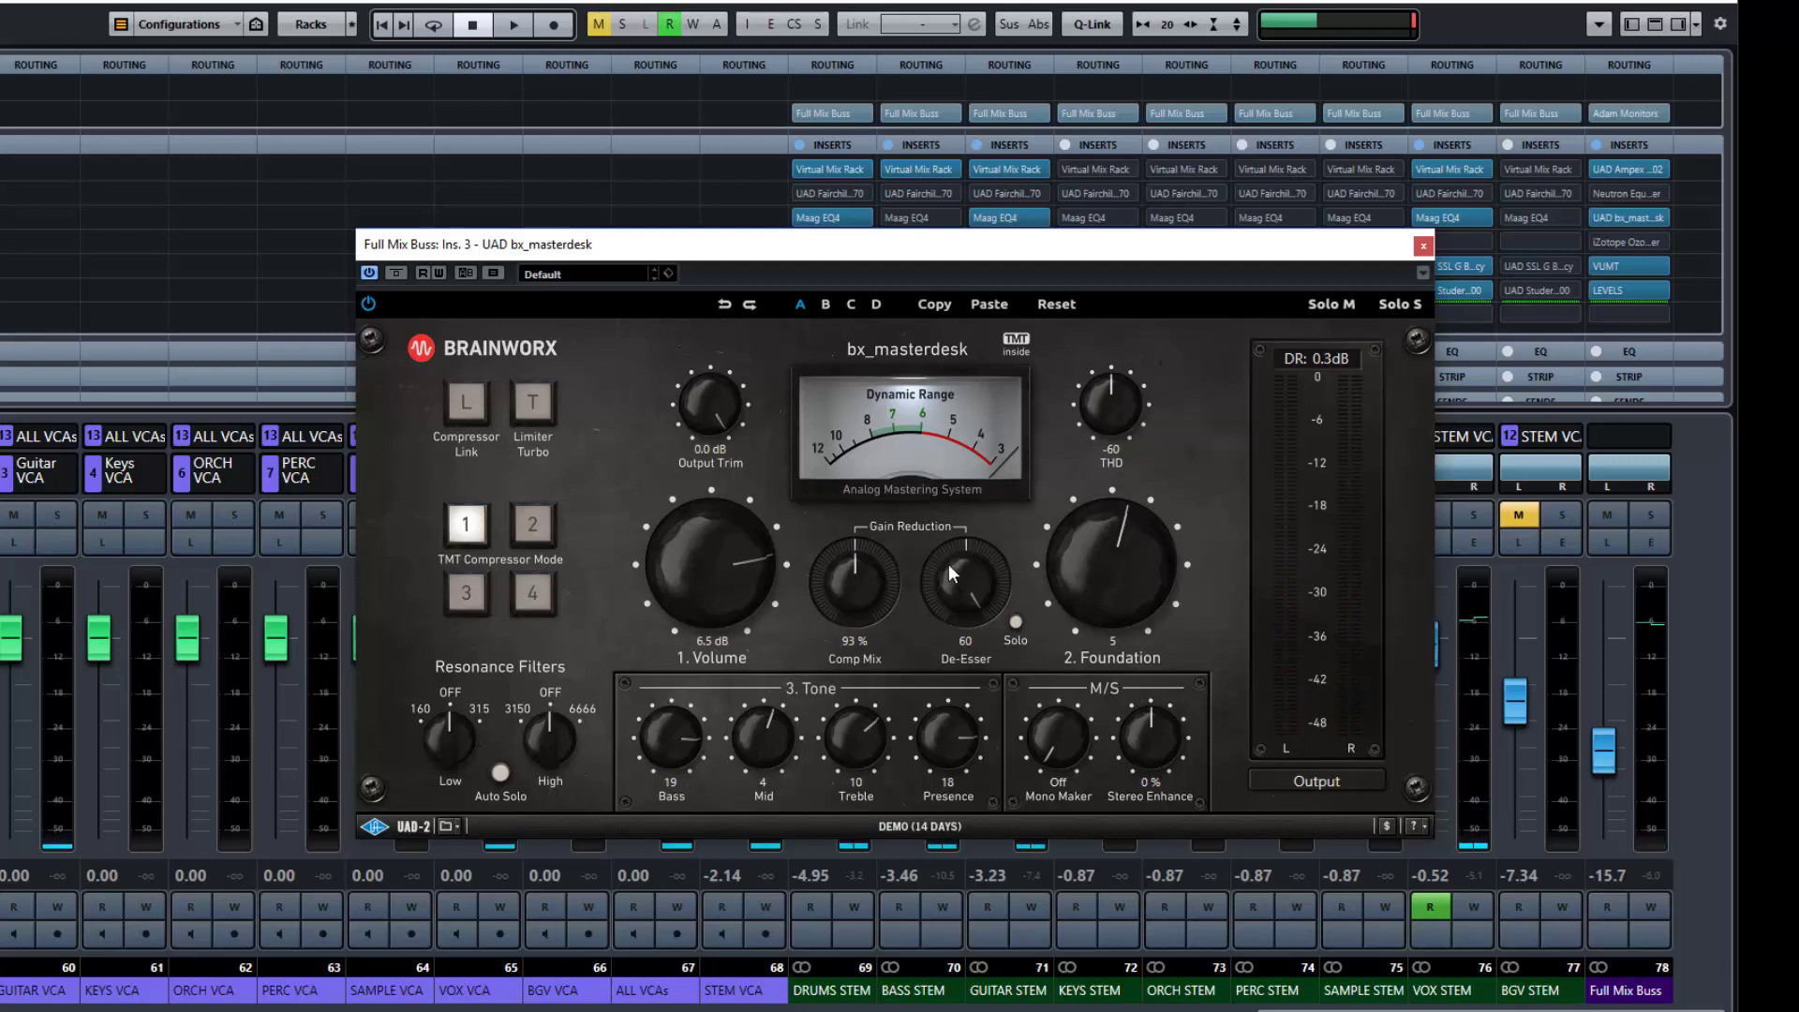
# Resume playback, close bx_masterdesk's window to view the mixer channels, and reopen the plugin window.
pyautogui.press('space')
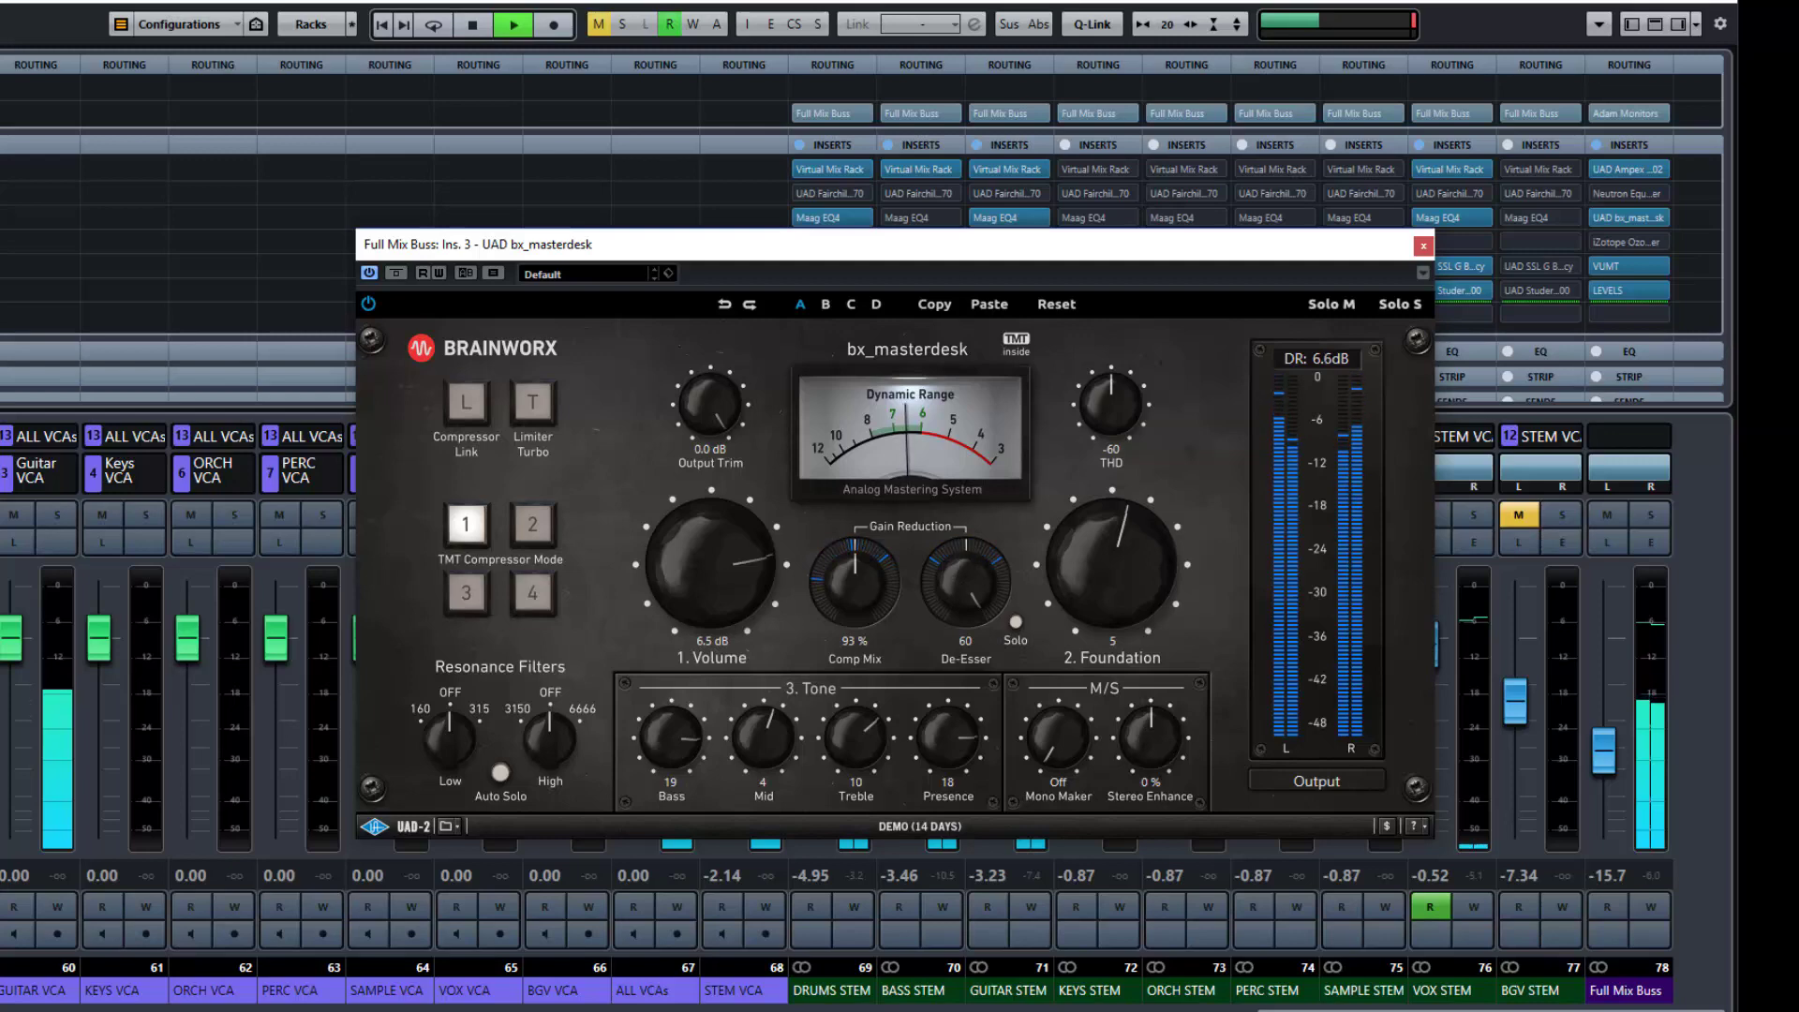
pyautogui.hotkey('ctrl', 'w')
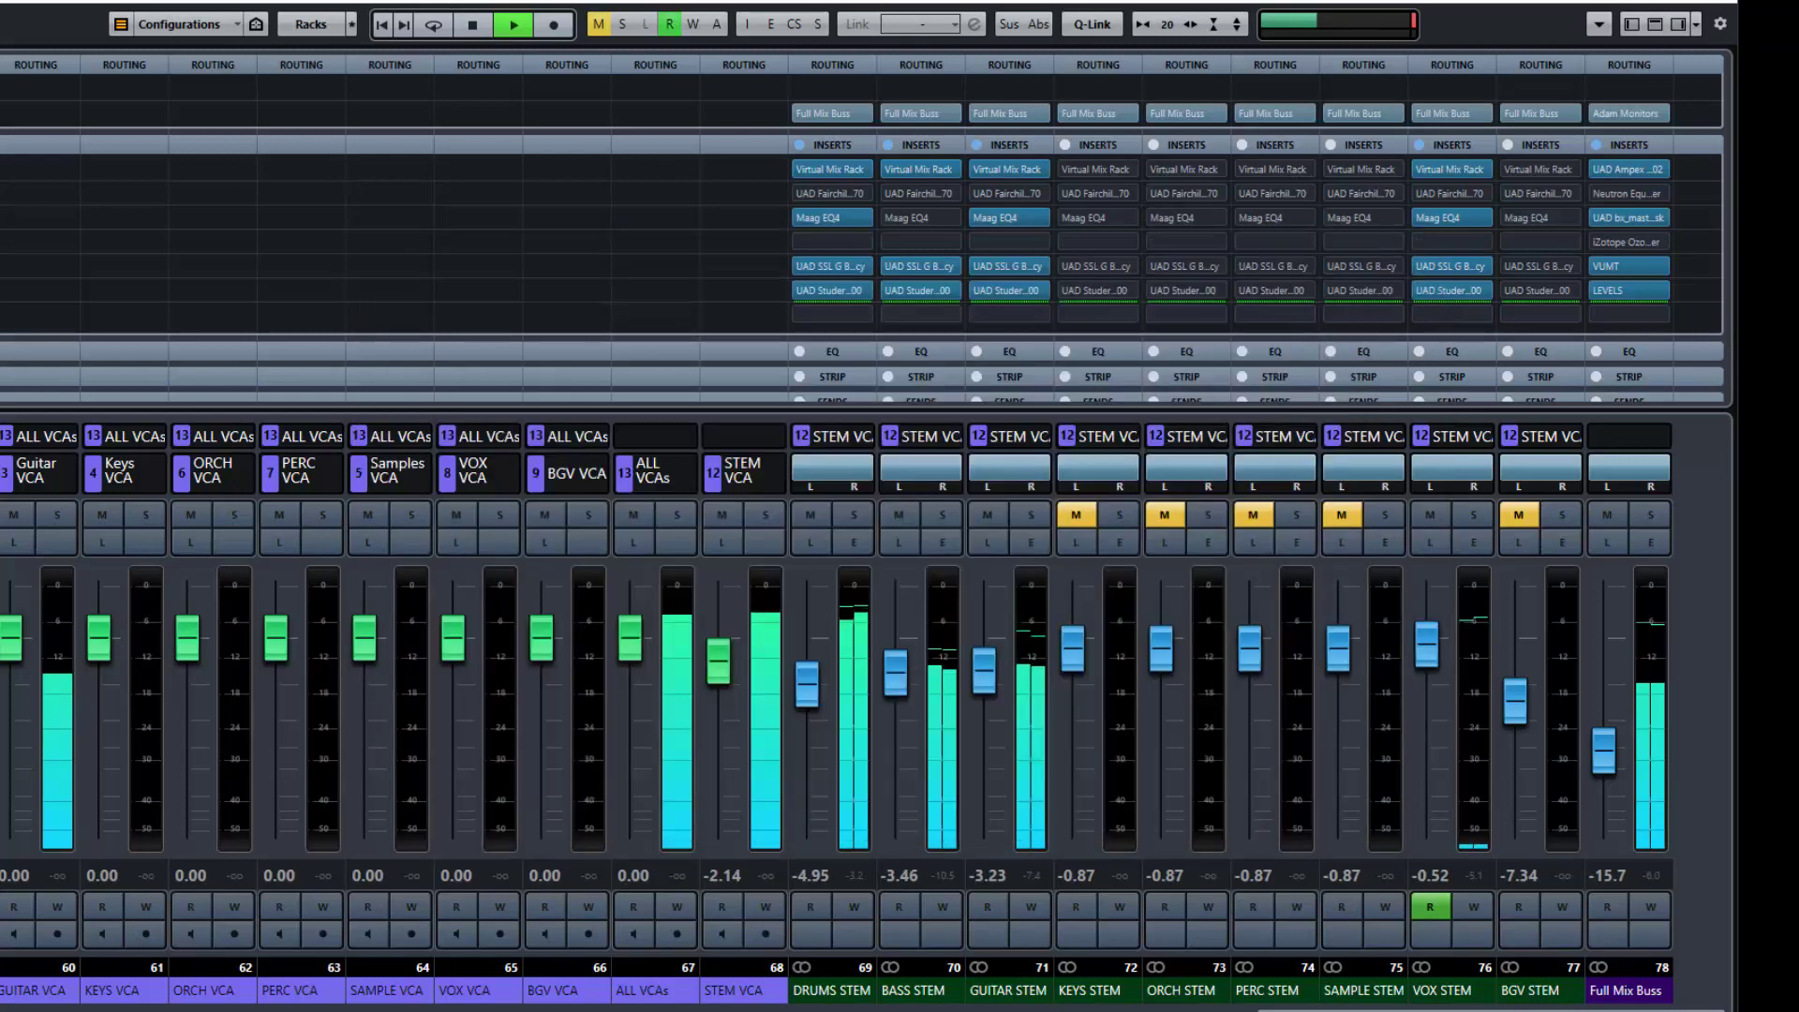
pyautogui.hotkey('ctrl', 'w')
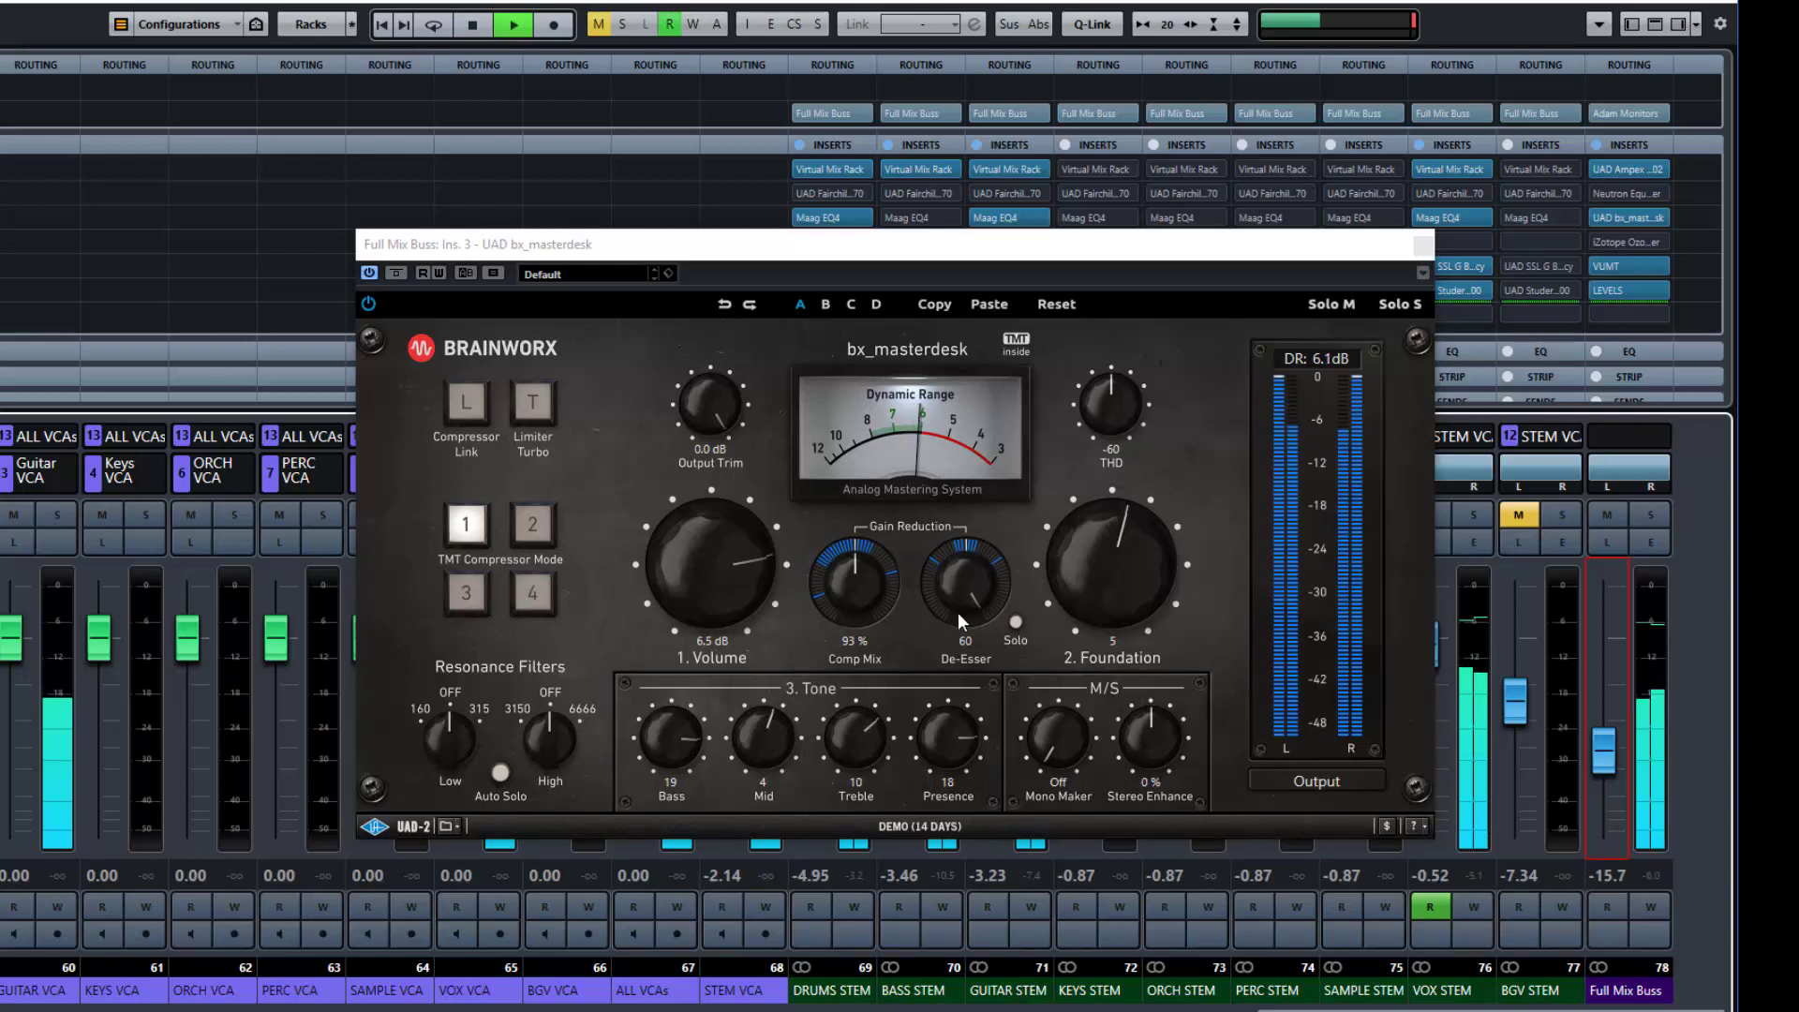
# Turn the De-Esser down to 0 and toggle playback.
pyautogui.moveTo(970, 570); pyautogui.dragTo(967, 795)
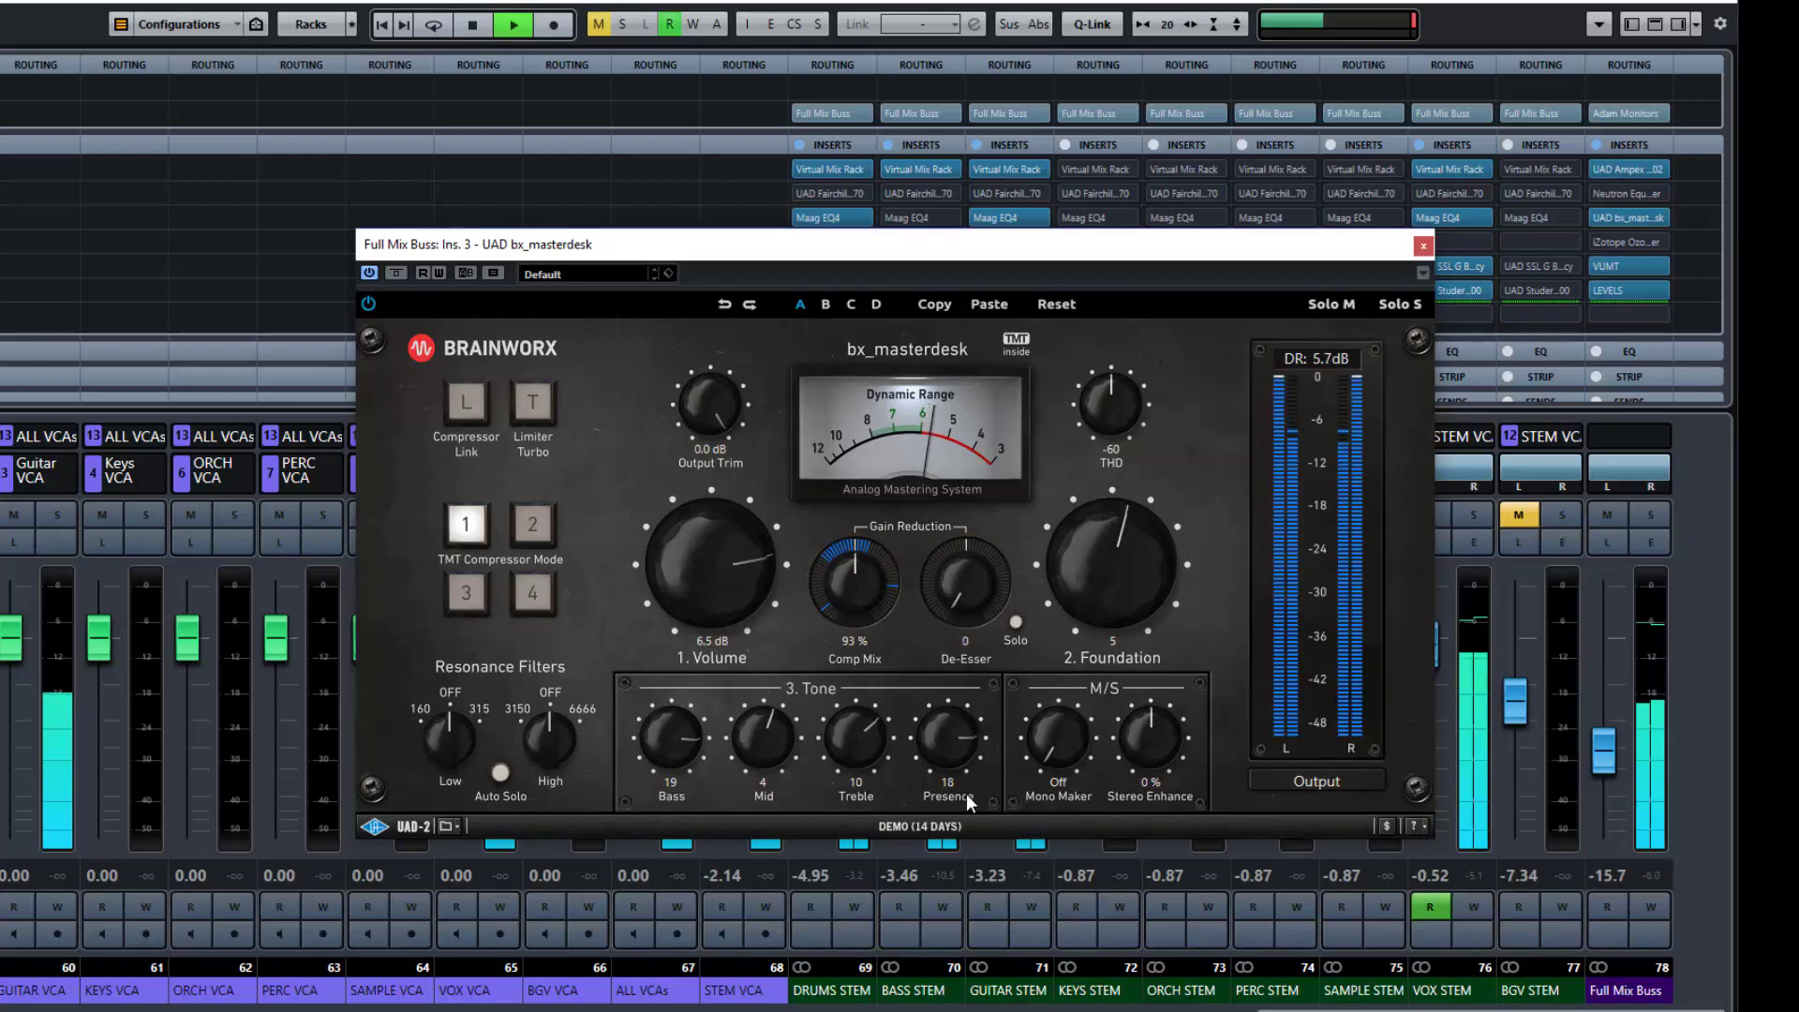
pyautogui.press('space')
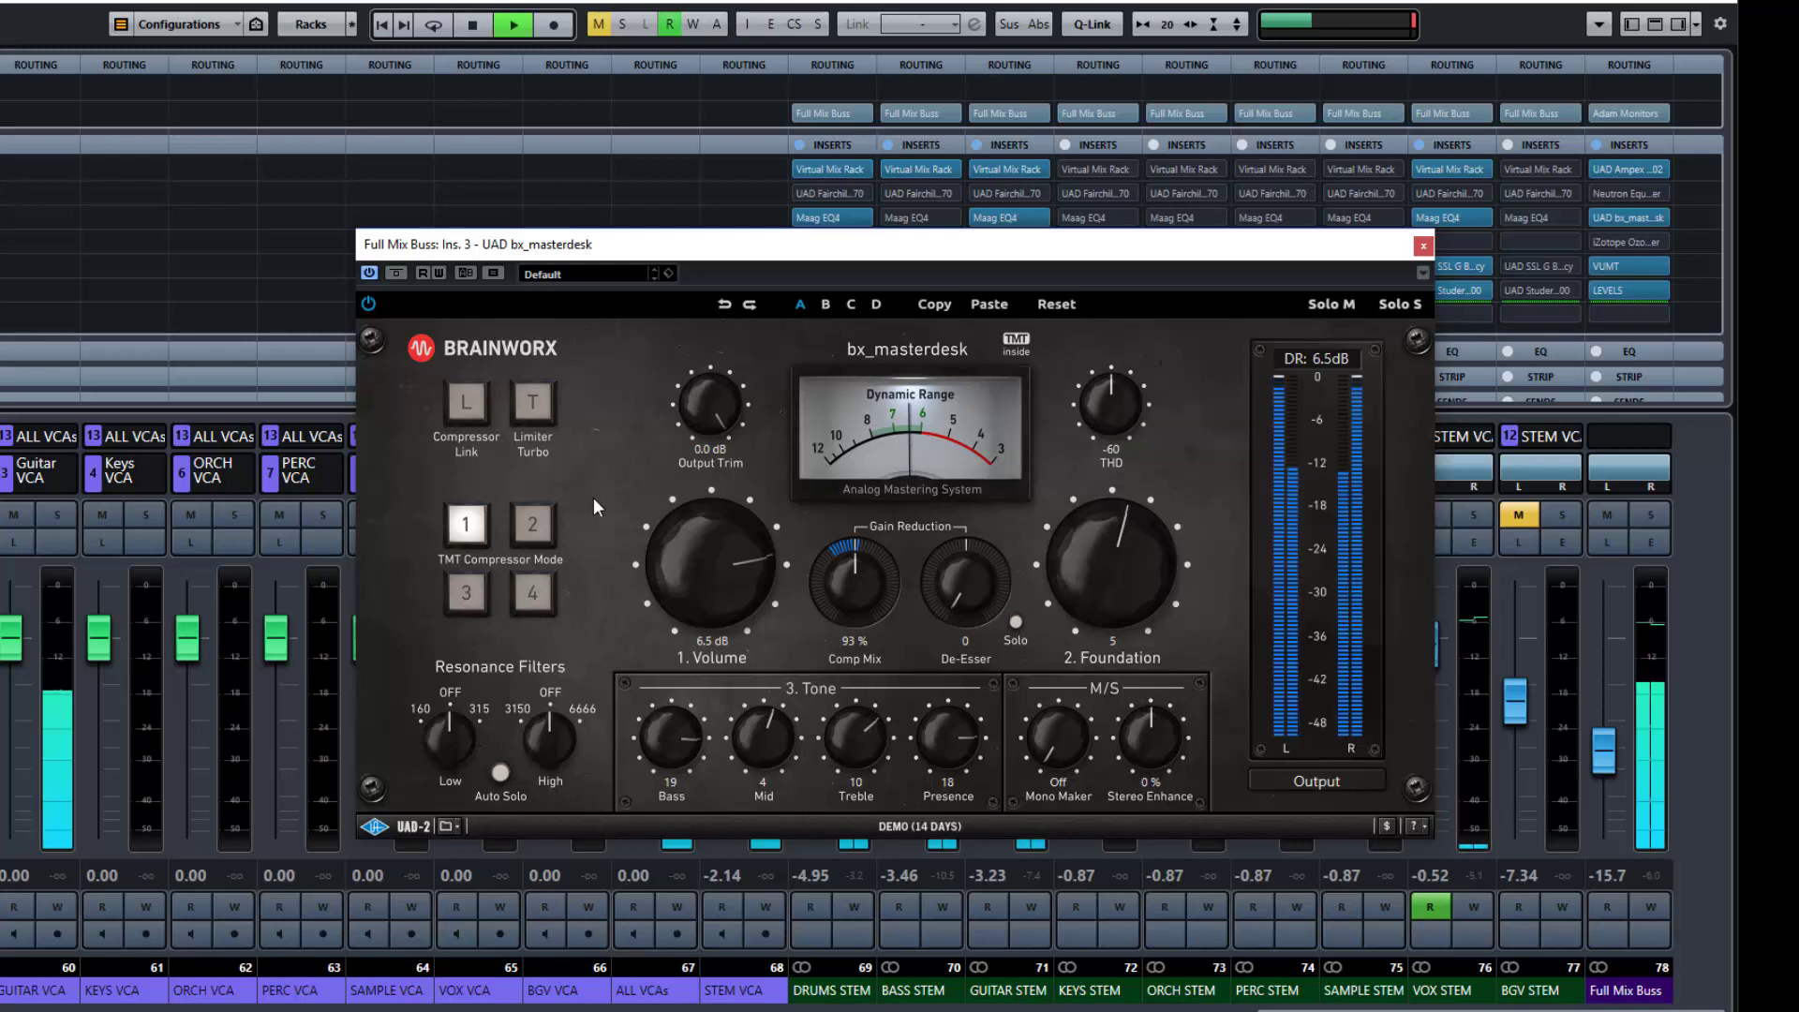
# Compare Compressor Link on and off during playback with Comp Mix at 100 % and Volume at 7.9 dB, leaving the link off.
pyautogui.click(474, 405)
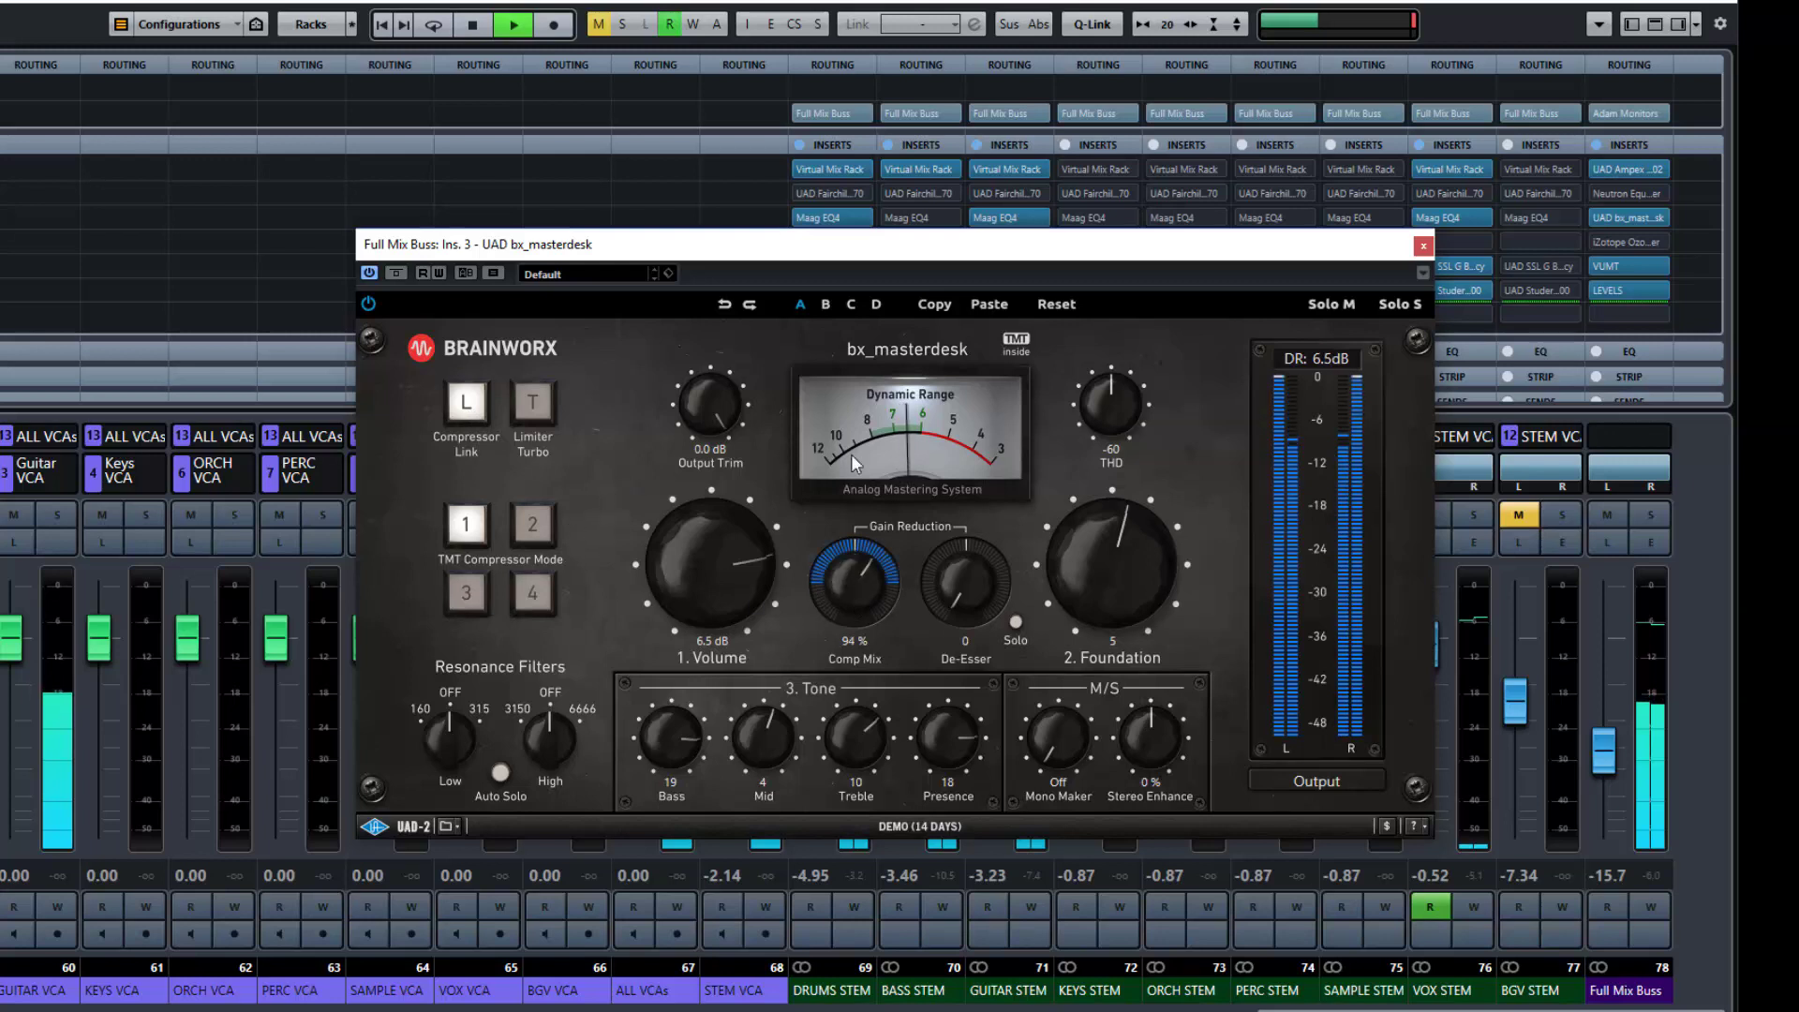
pyautogui.moveTo(889, 609); pyautogui.dragTo(857, 530)
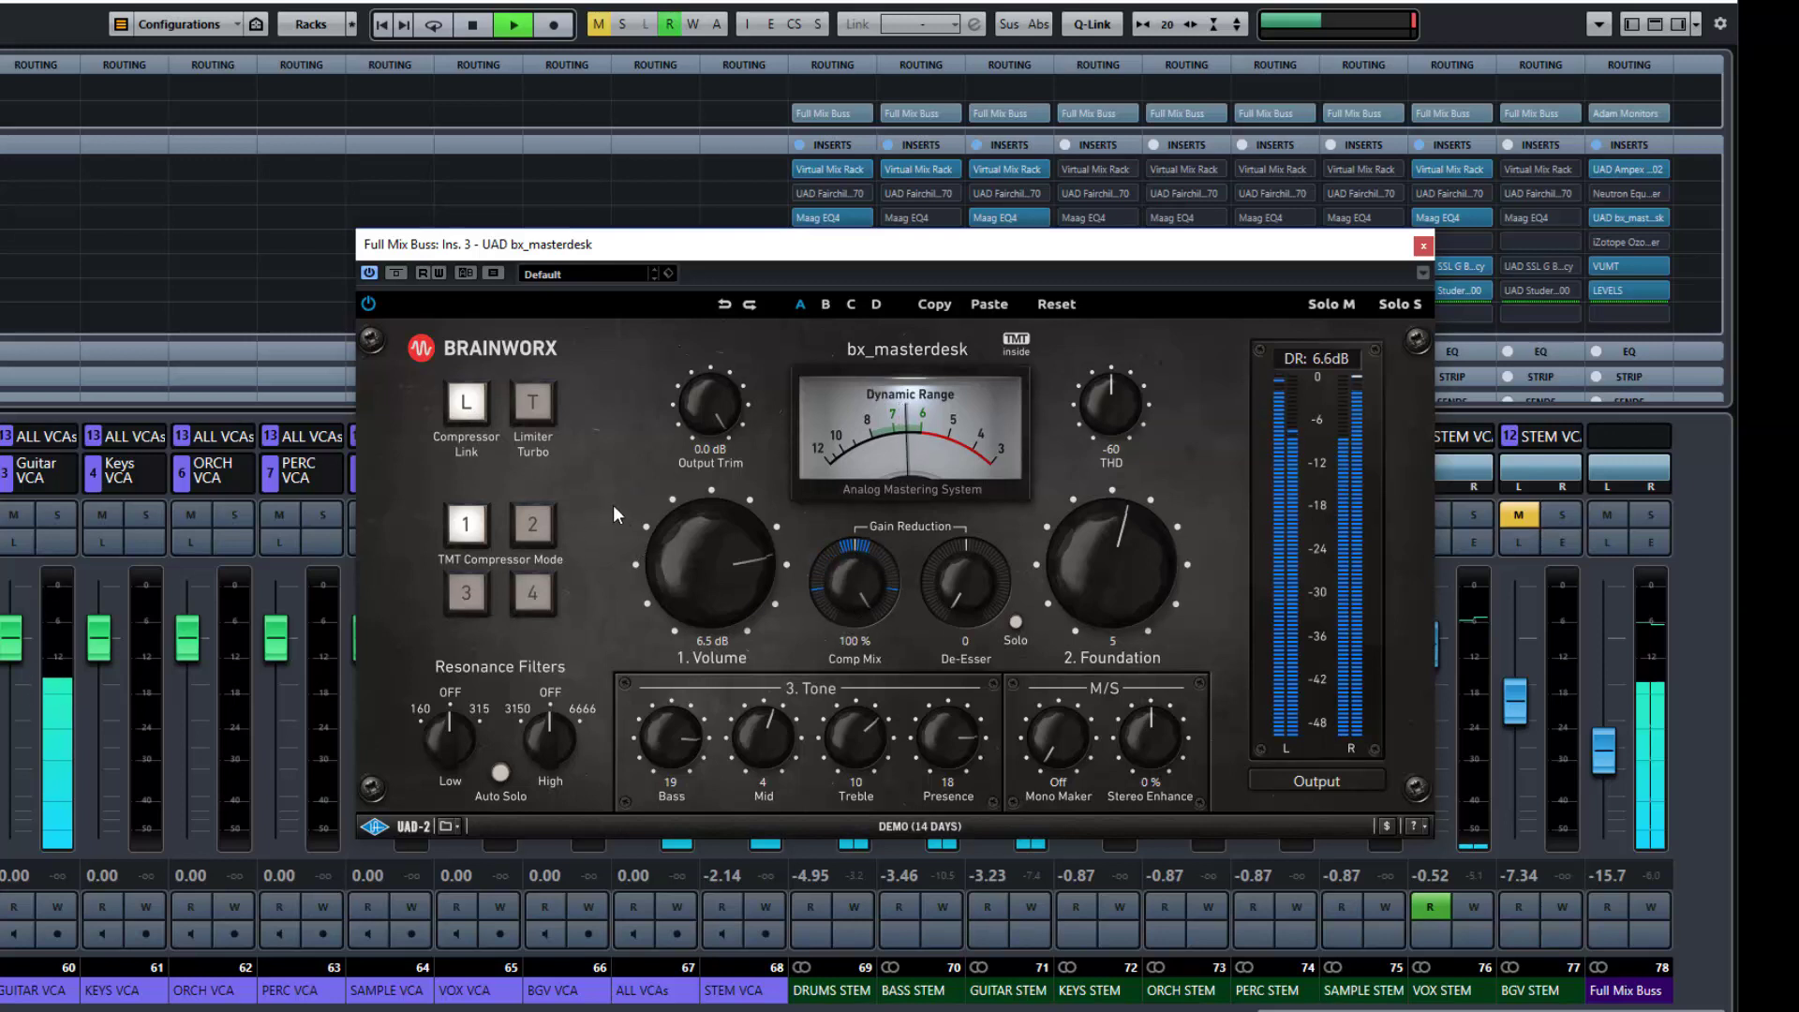
pyautogui.moveTo(695, 561); pyautogui.dragTo(694, 549)
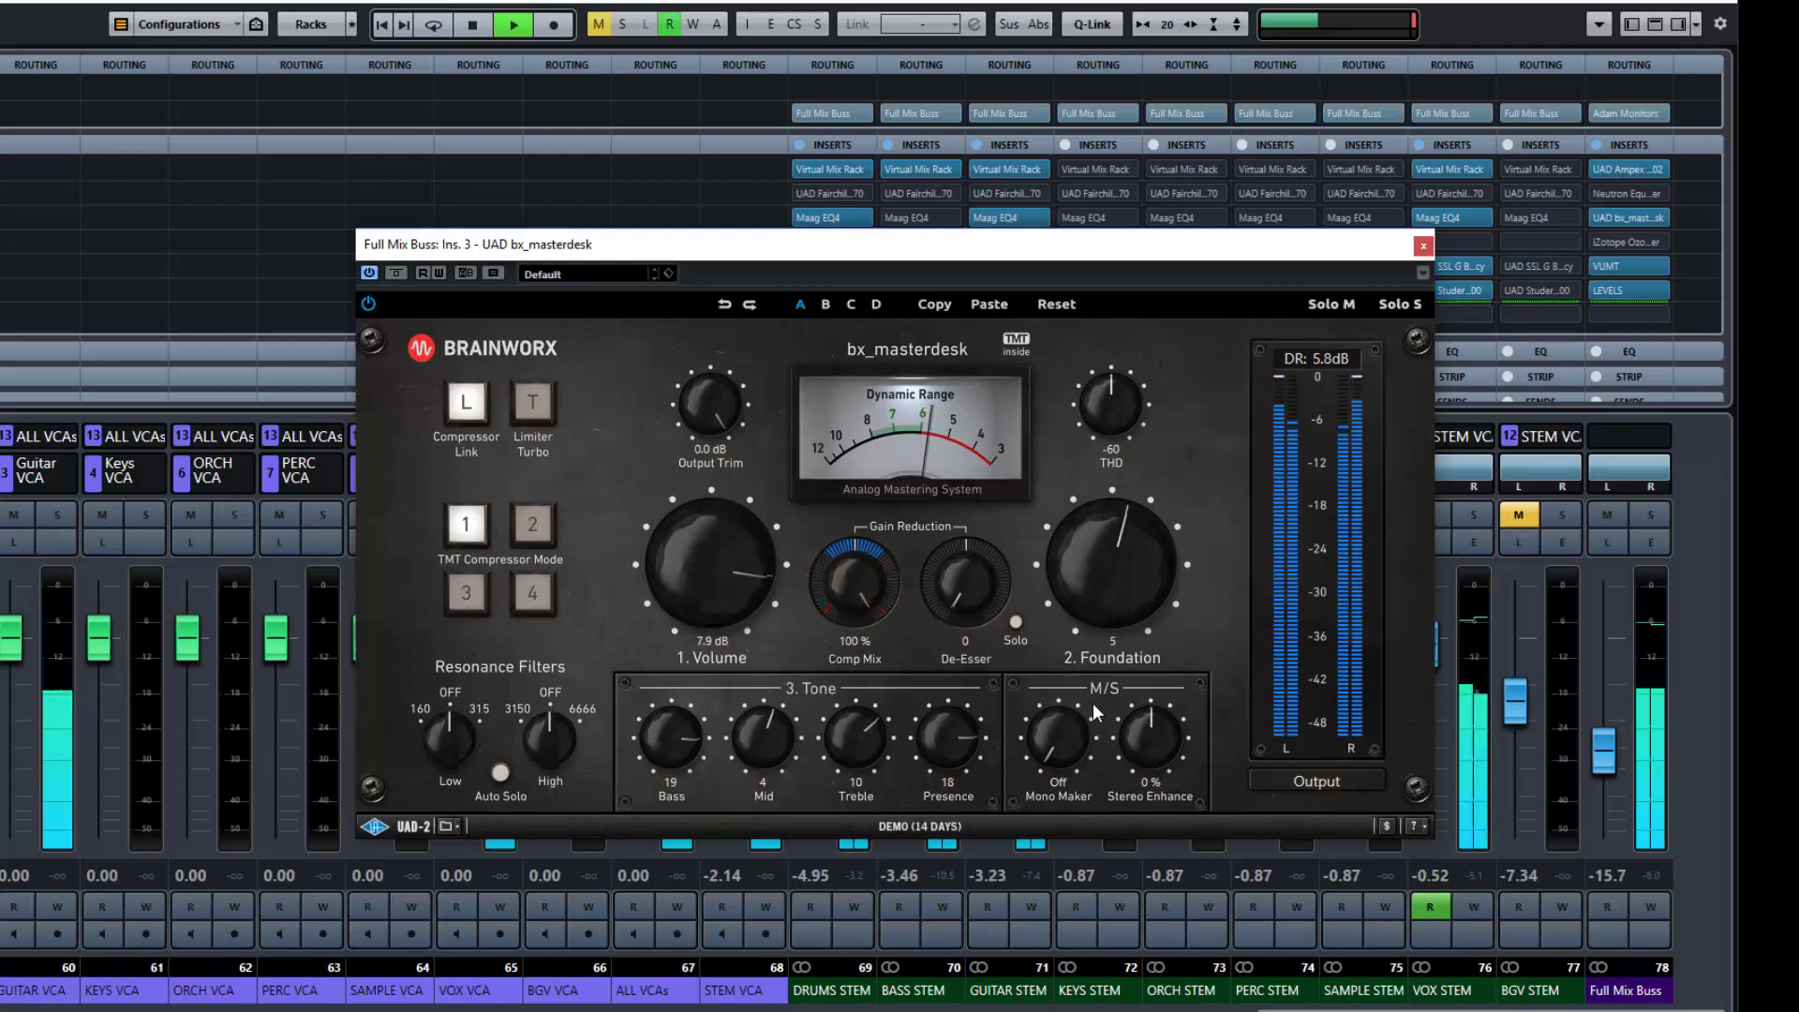
pyautogui.click(470, 407)
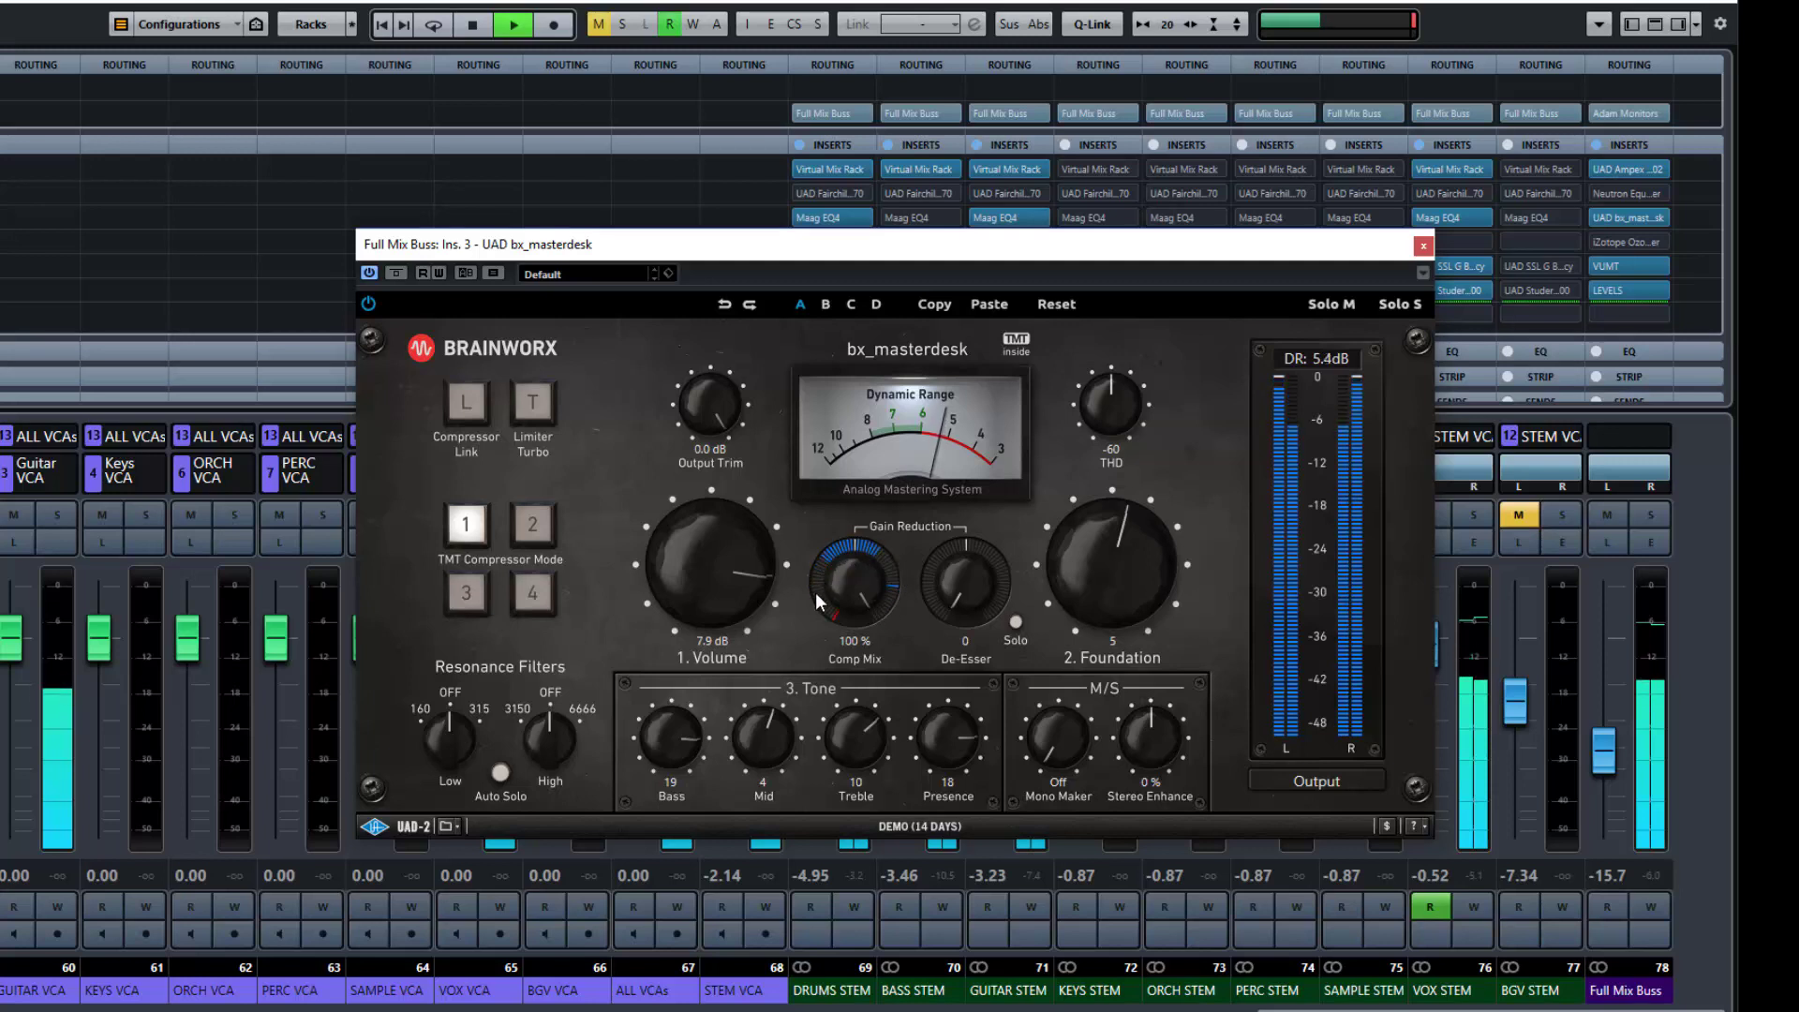
pyautogui.click(467, 412)
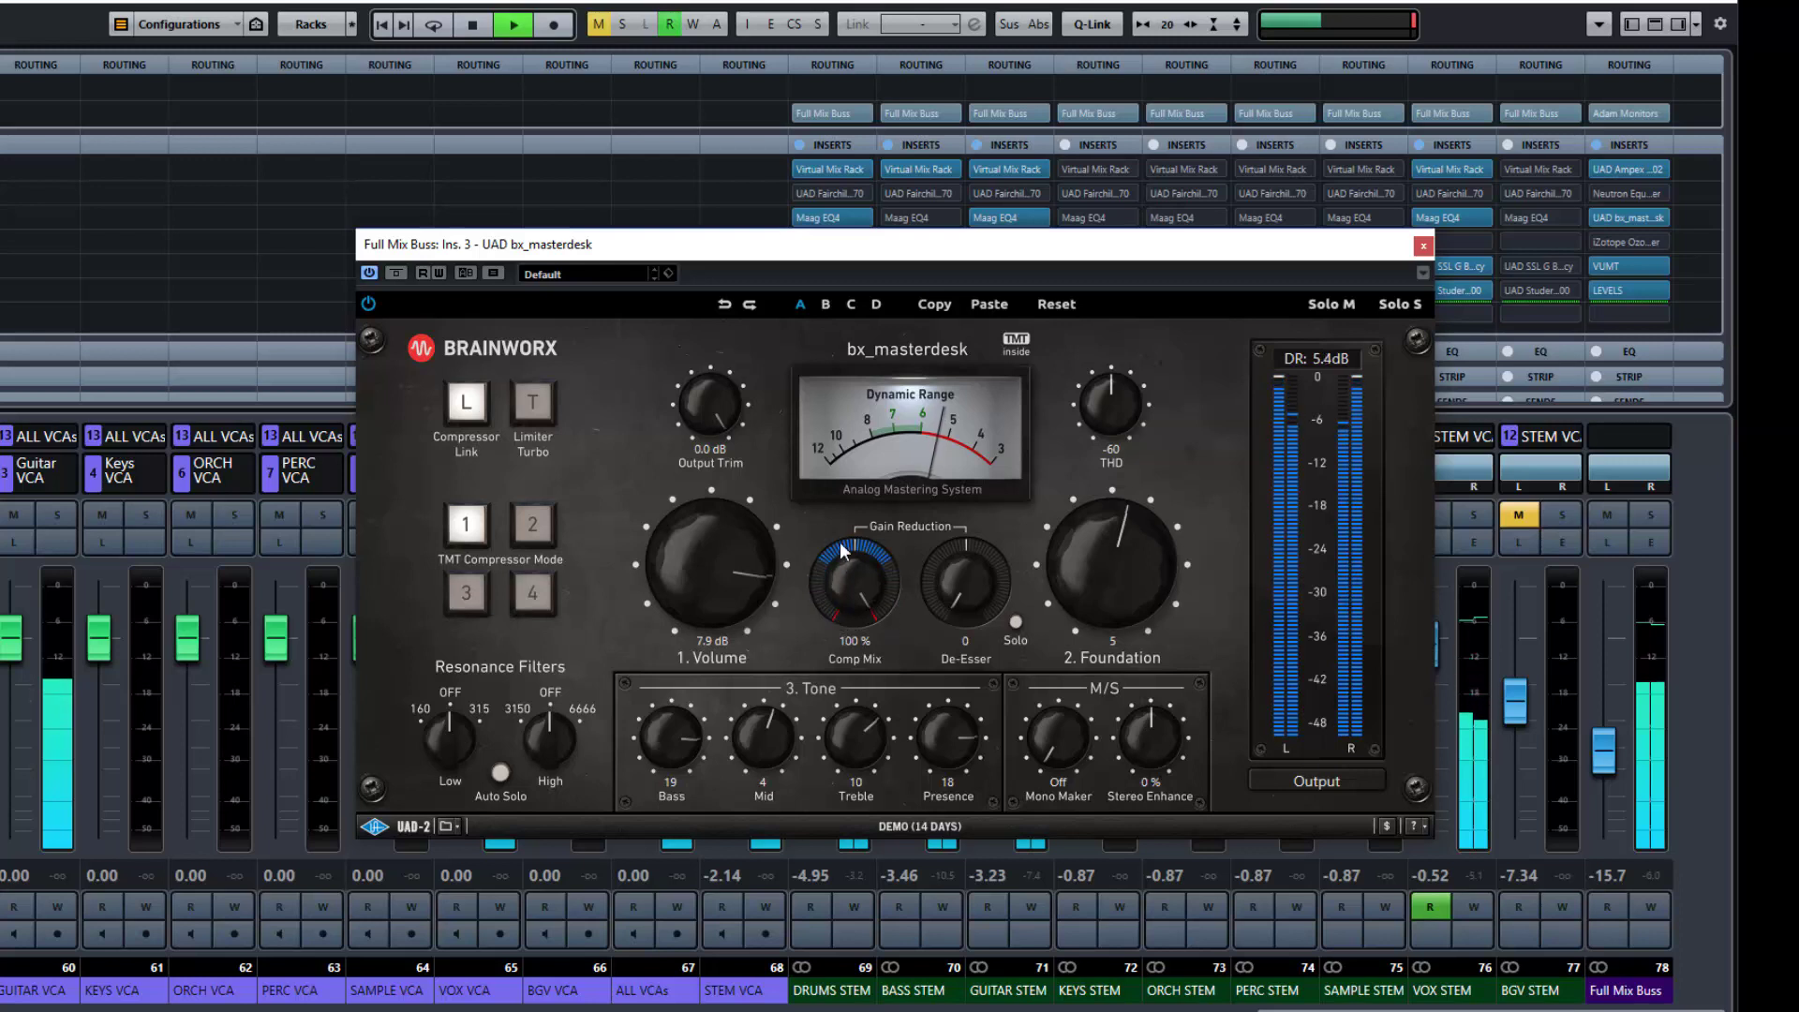
pyautogui.click(462, 414)
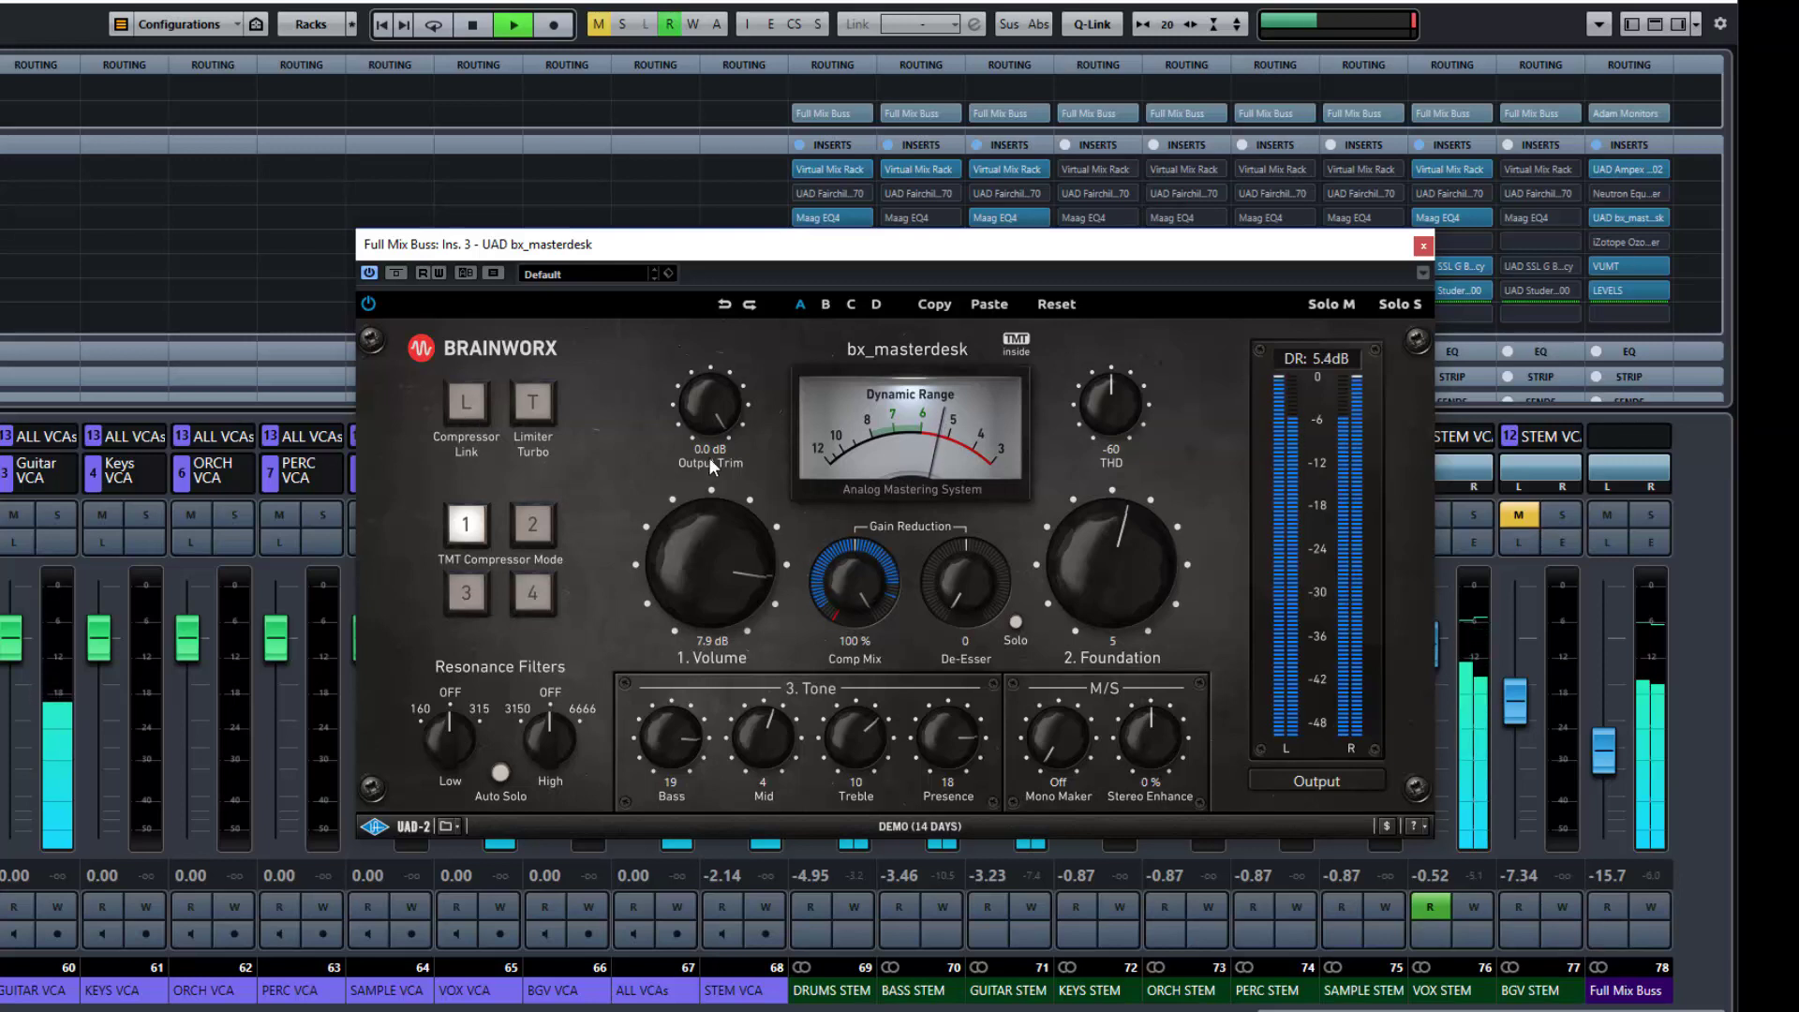
# Audition the De-Esser at 60, solo its signal briefly, return it to 0, and stop playback.
pyautogui.moveTo(982, 585); pyautogui.dragTo(1005, 411)
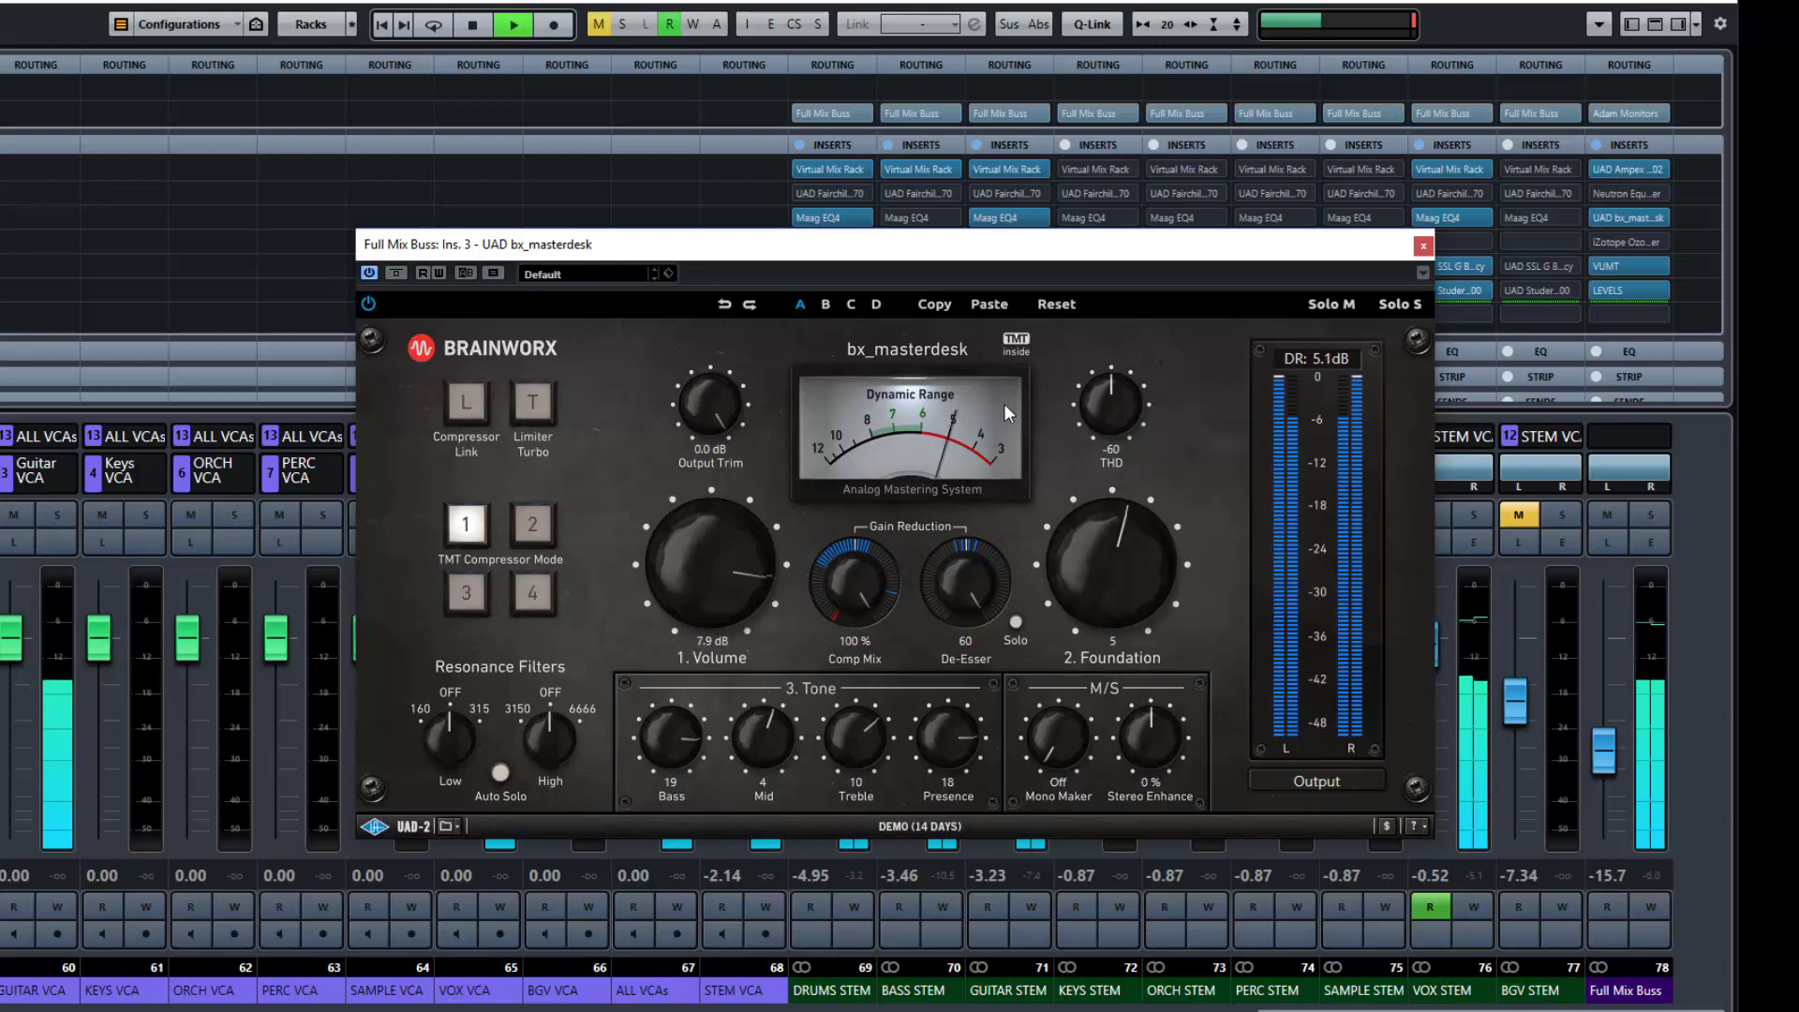
pyautogui.click(1016, 623)
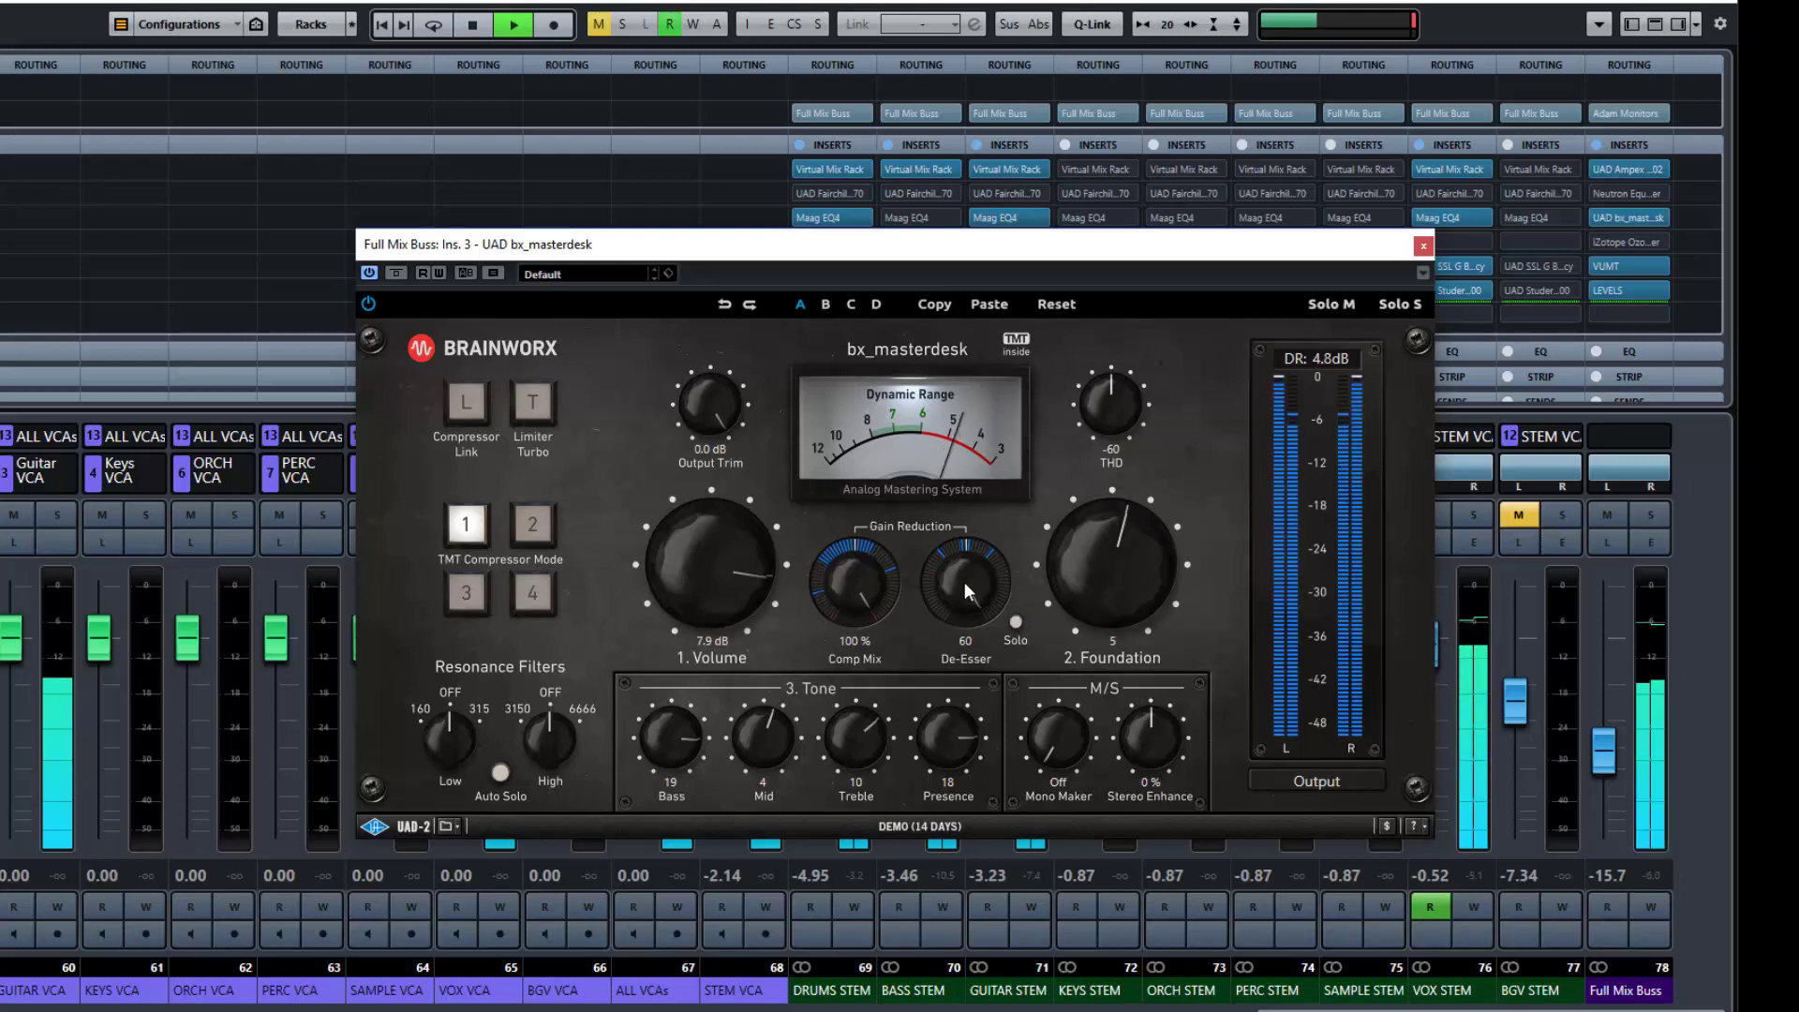
pyautogui.moveTo(964, 582); pyautogui.dragTo(974, 741)
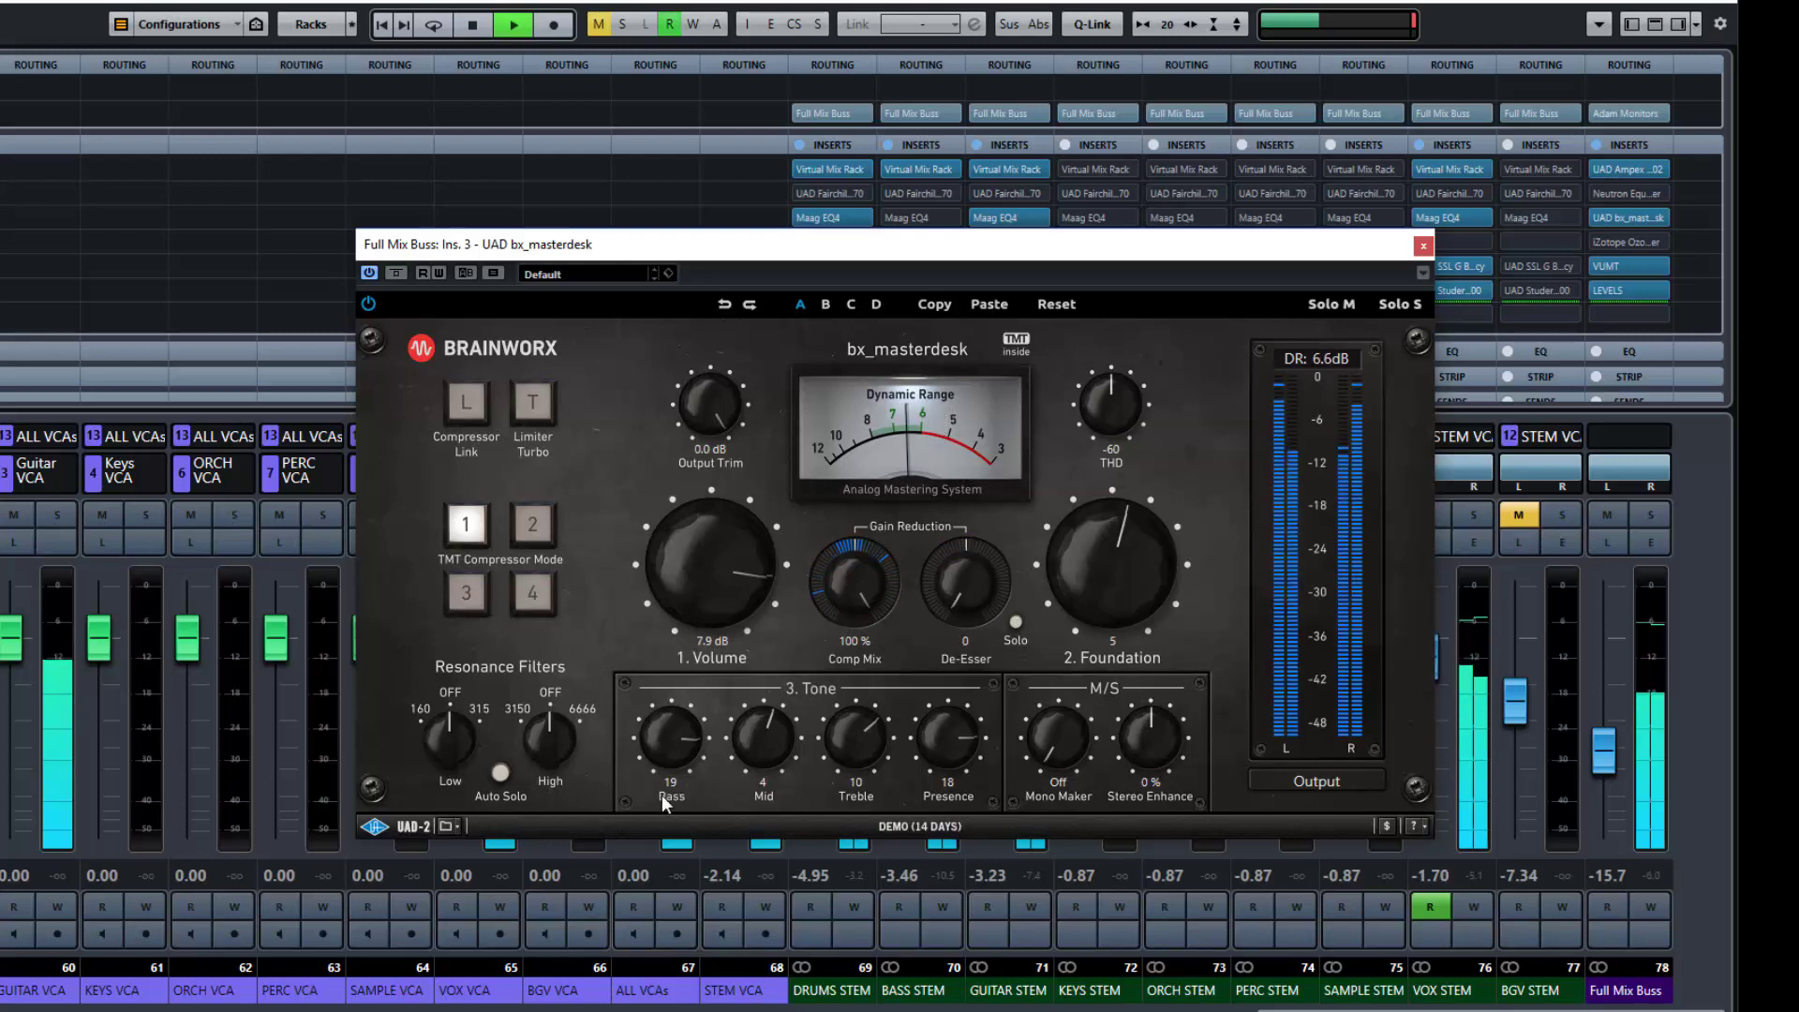
pyautogui.press('space')
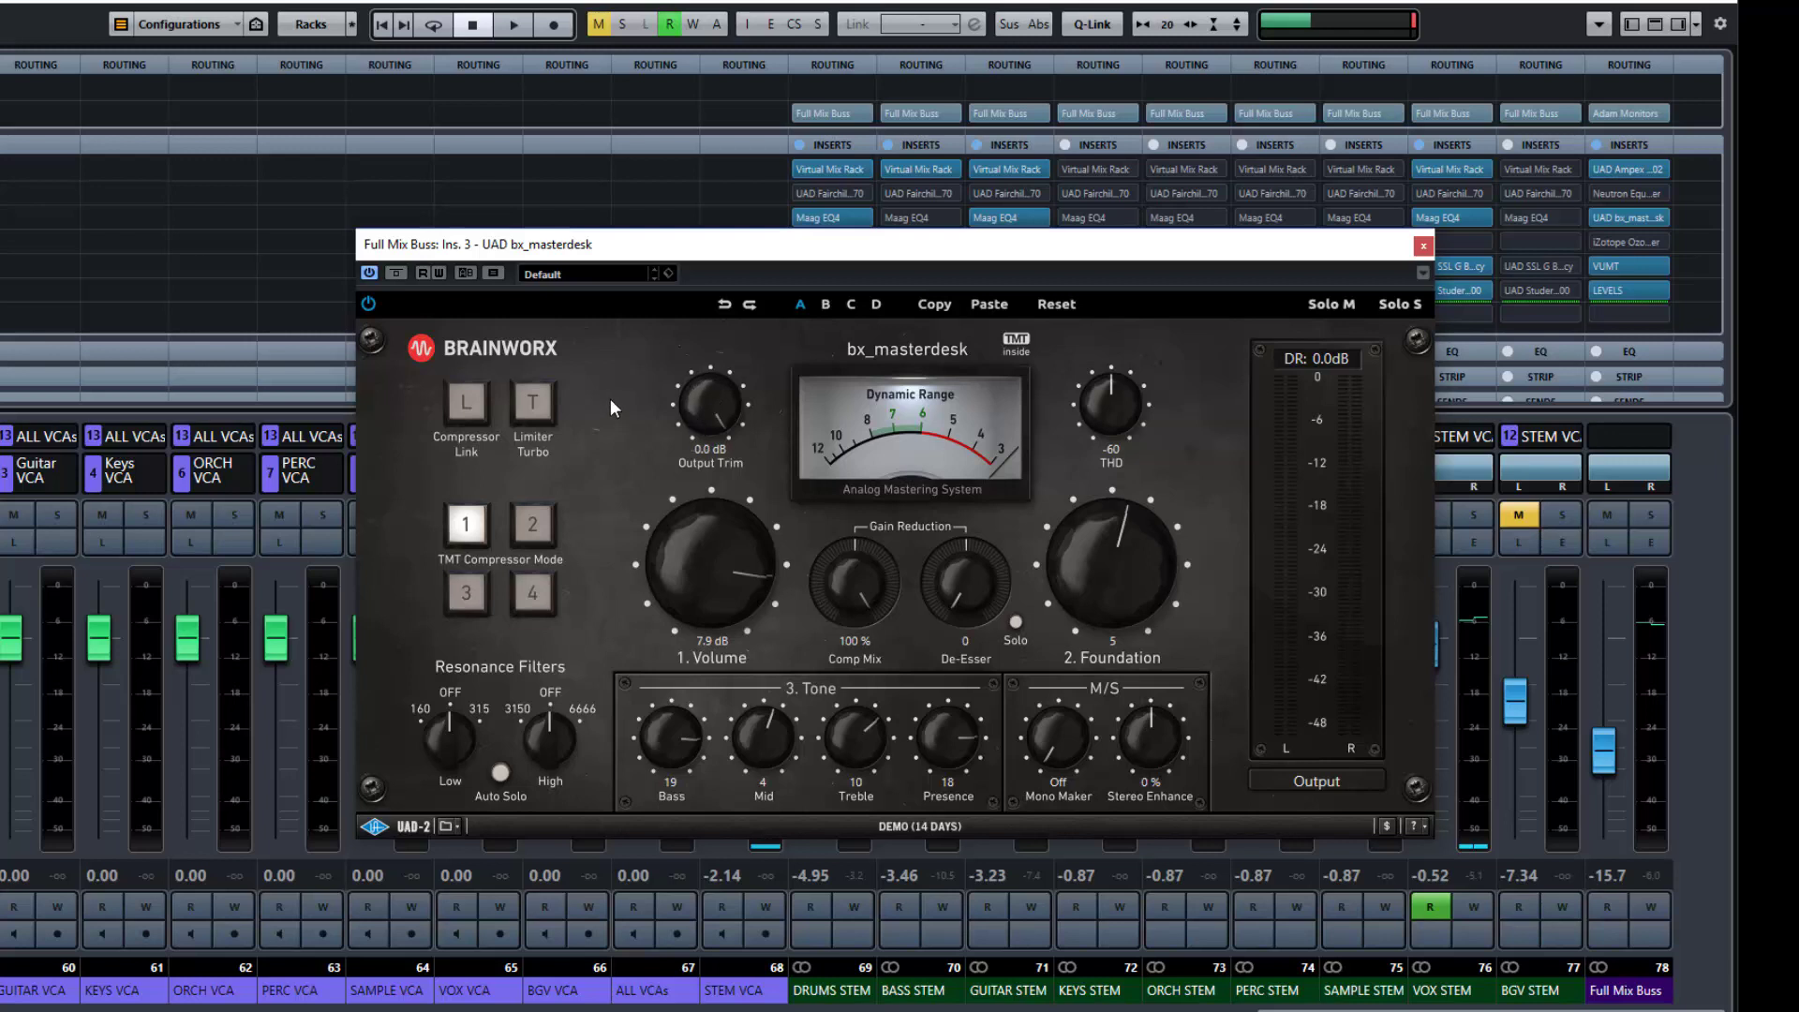
# Demonstrate Limiter Turbo on with Output Trim at -0.2 dB, and return to Turbo off with the trim at 0.0 dB.
pyautogui.click(533, 401)
pyautogui.scroll(5, 707, 430)
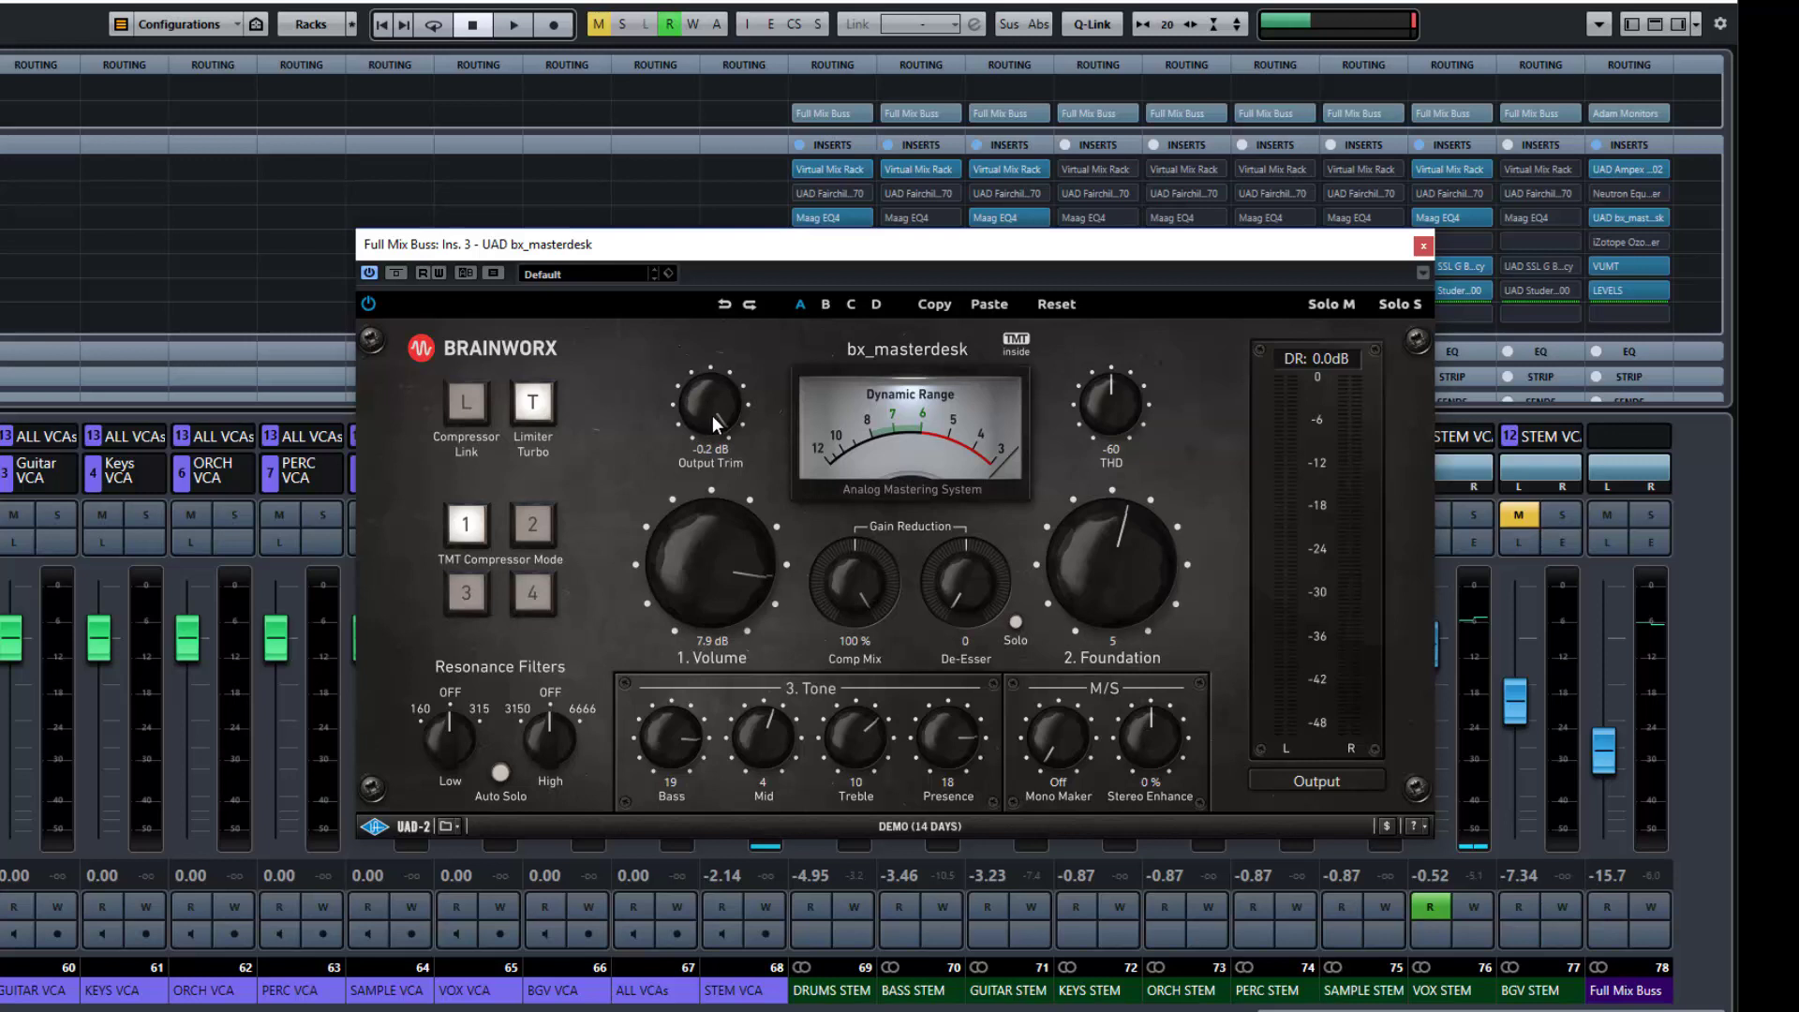
pyautogui.scroll(2, 716, 413)
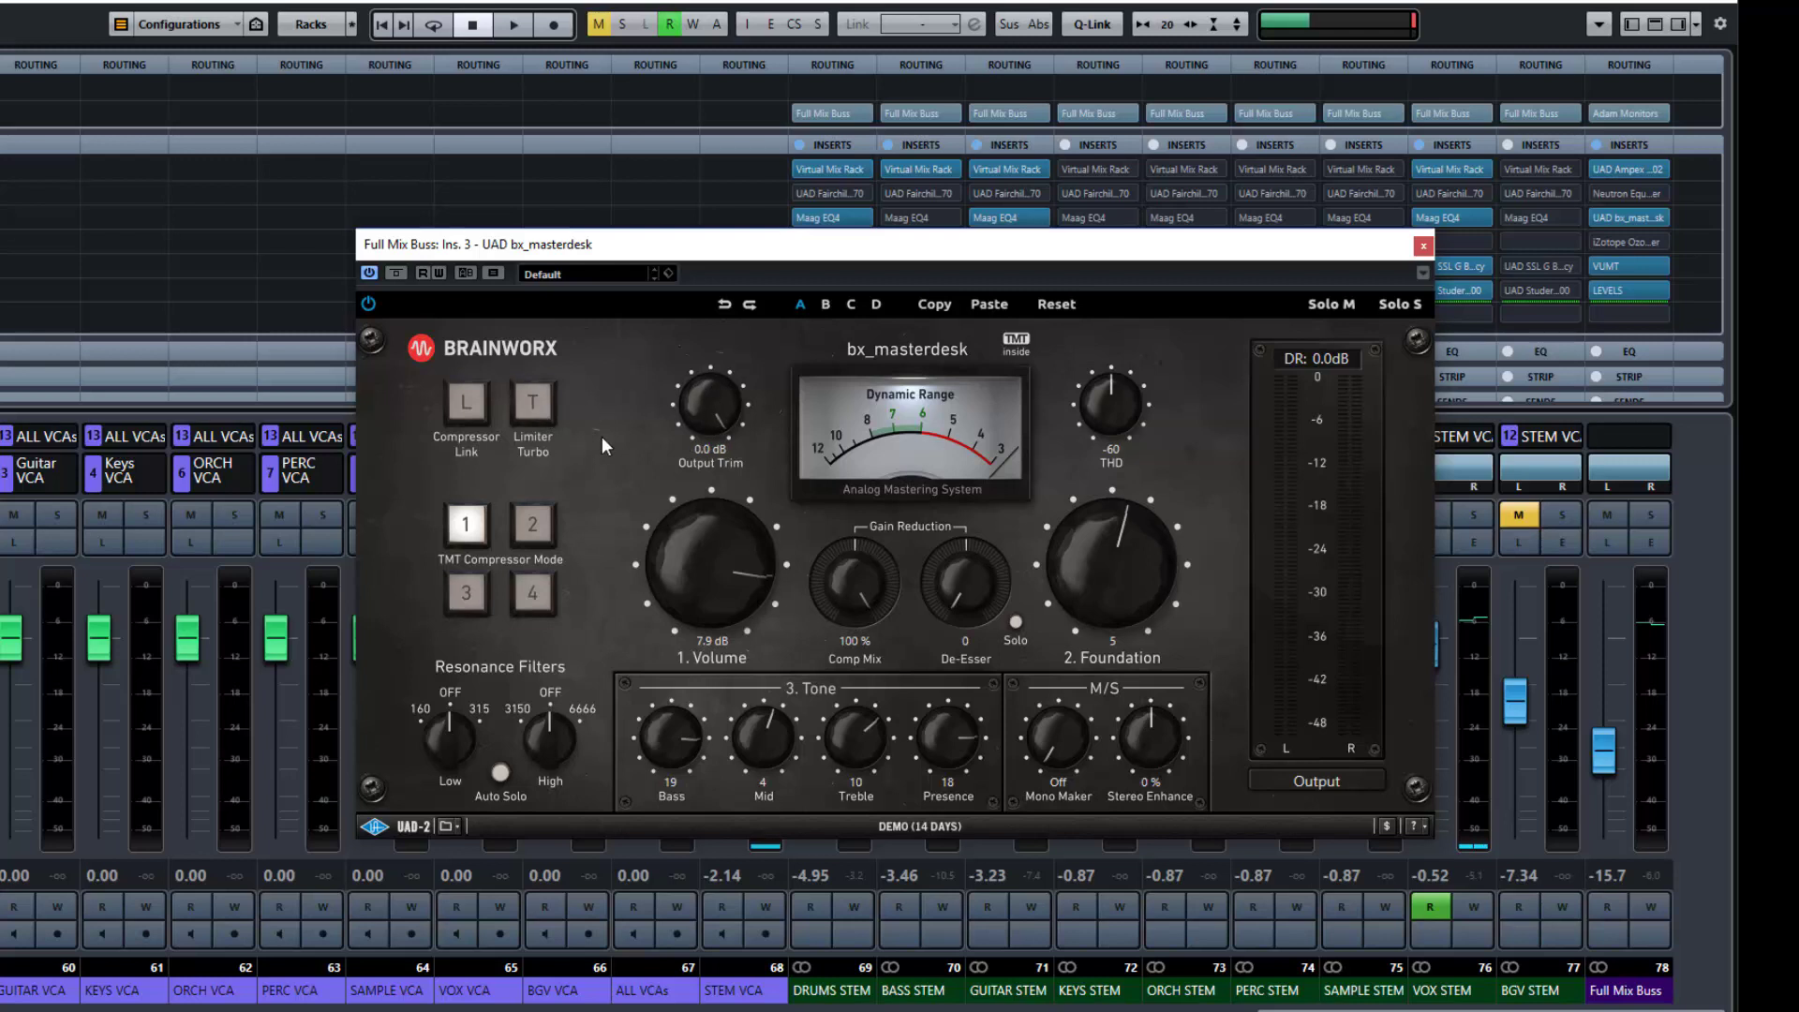
# Resume playback and compare Limiter Turbo on and off with Output Trim at 0.0 dB.
pyautogui.press('space')
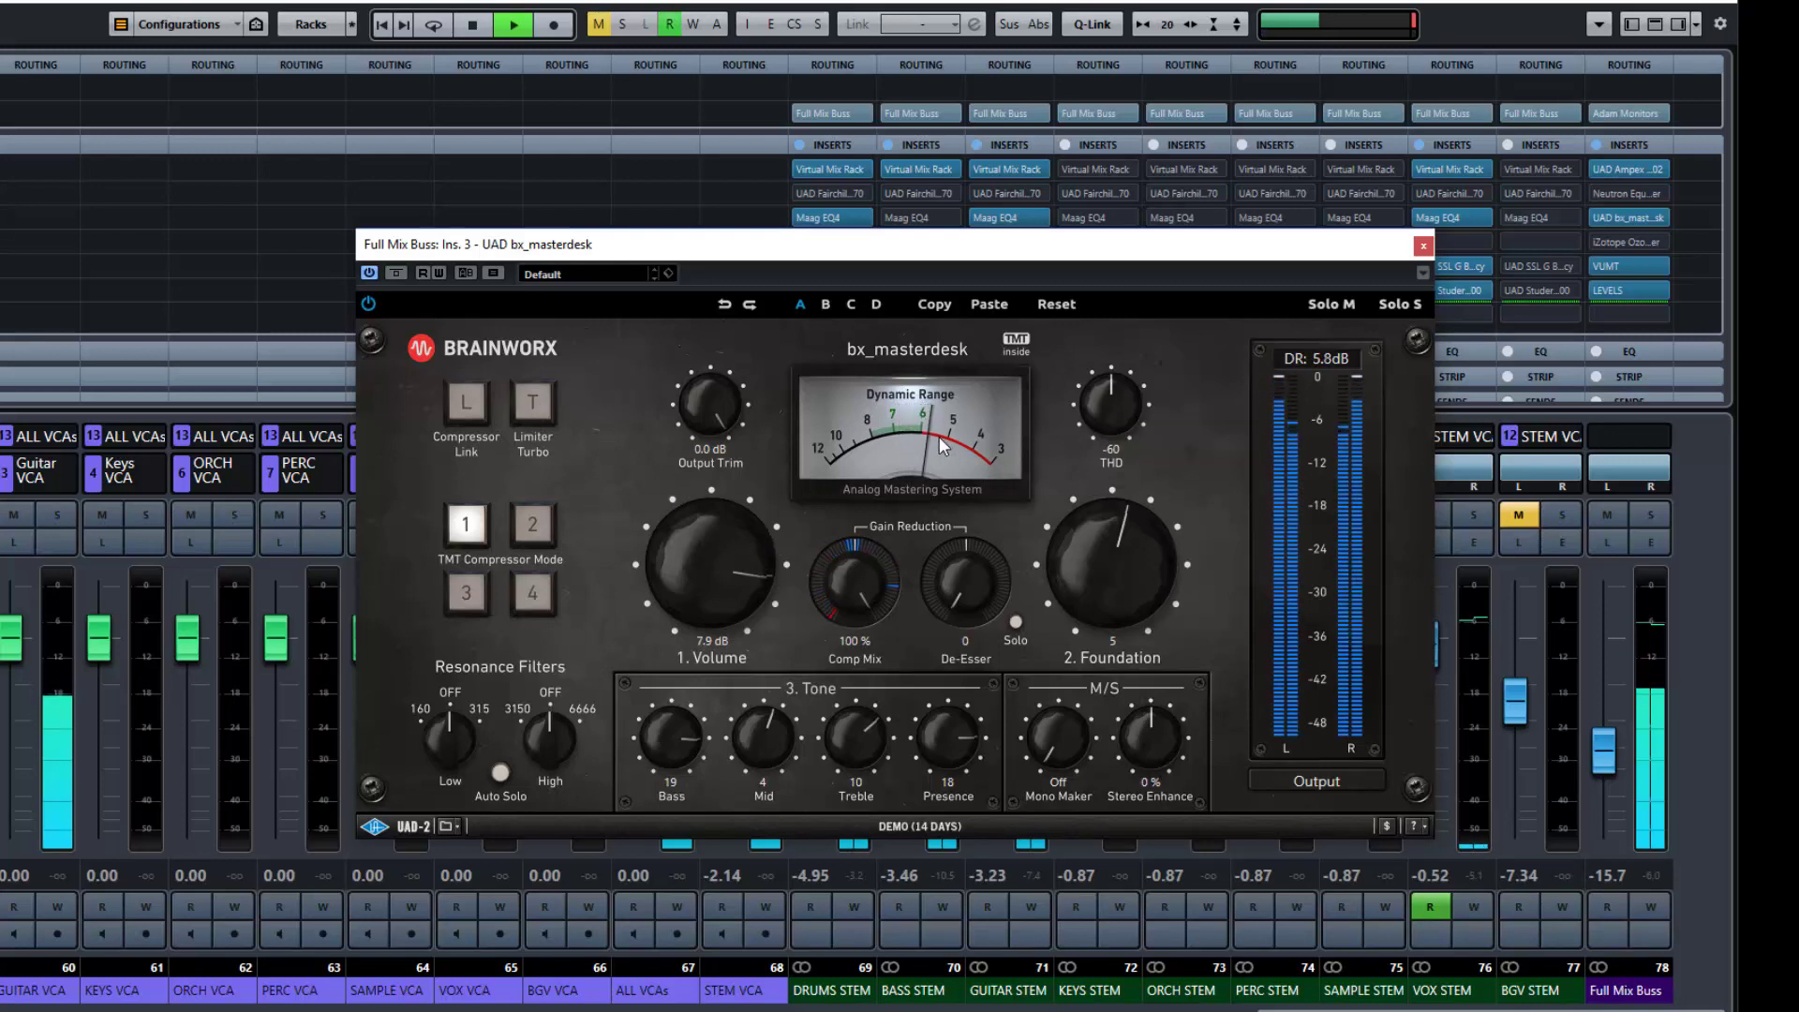
pyautogui.click(542, 406)
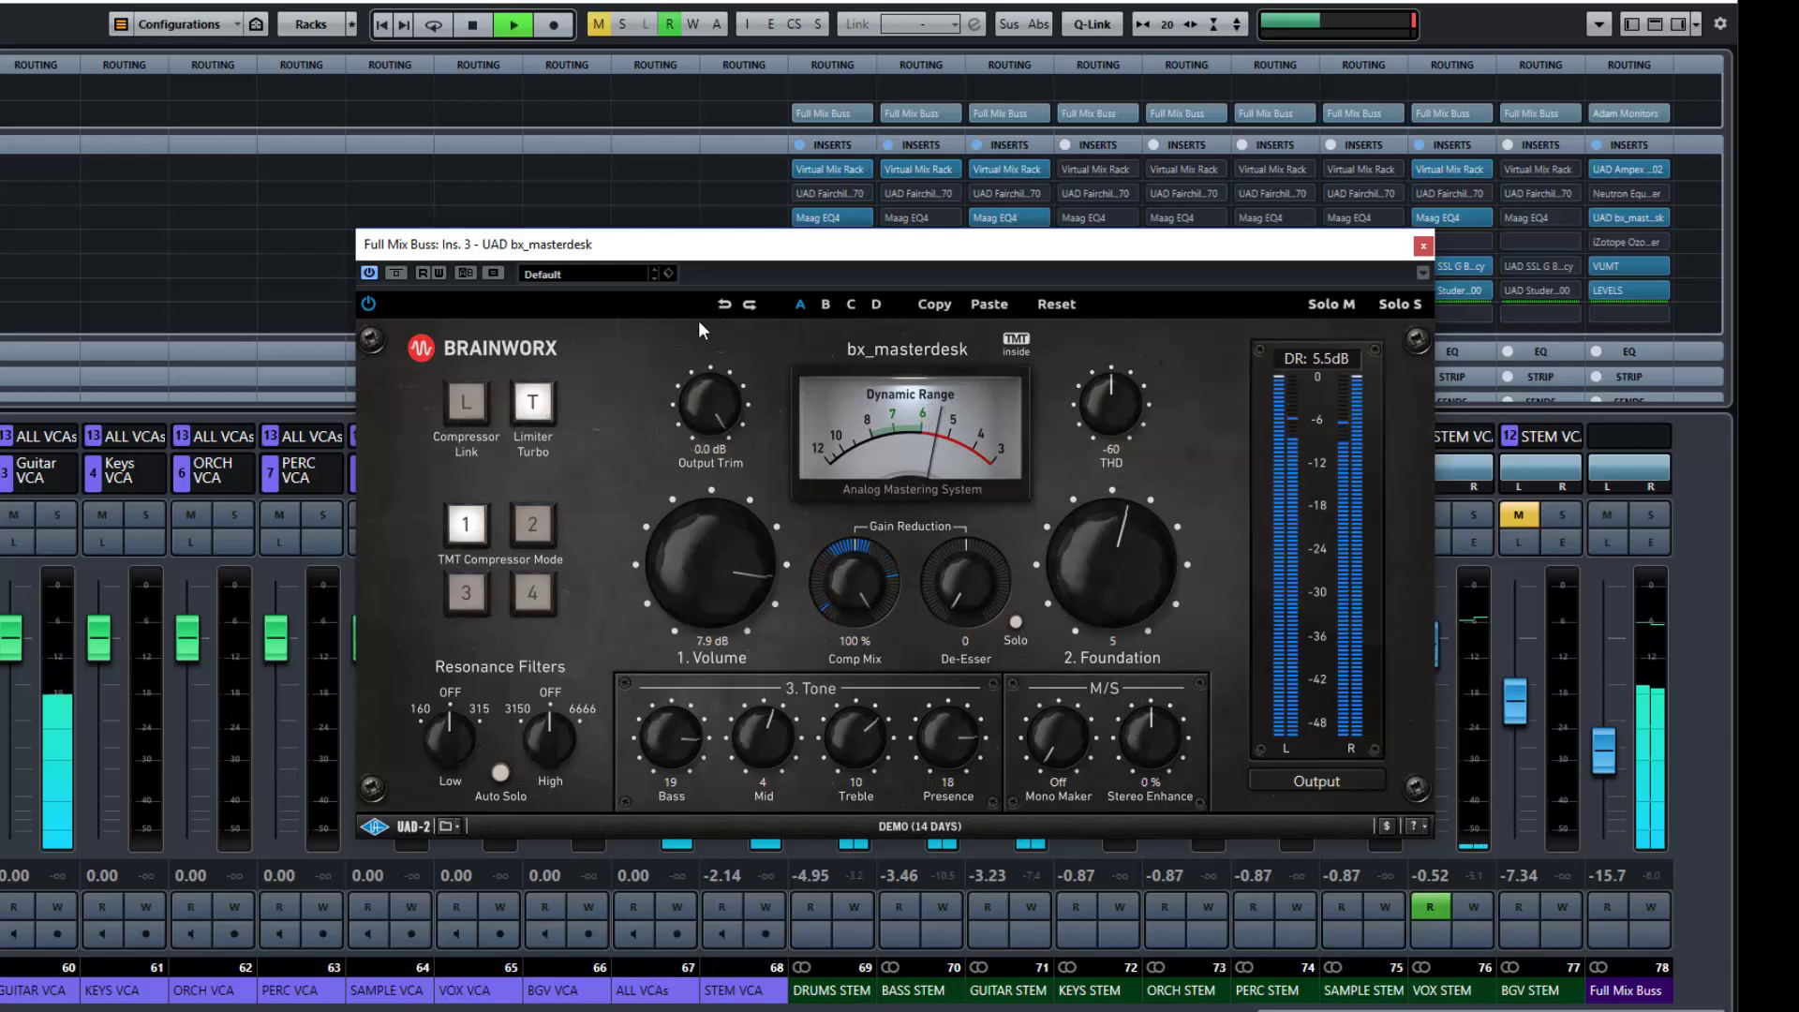
pyautogui.click(541, 406)
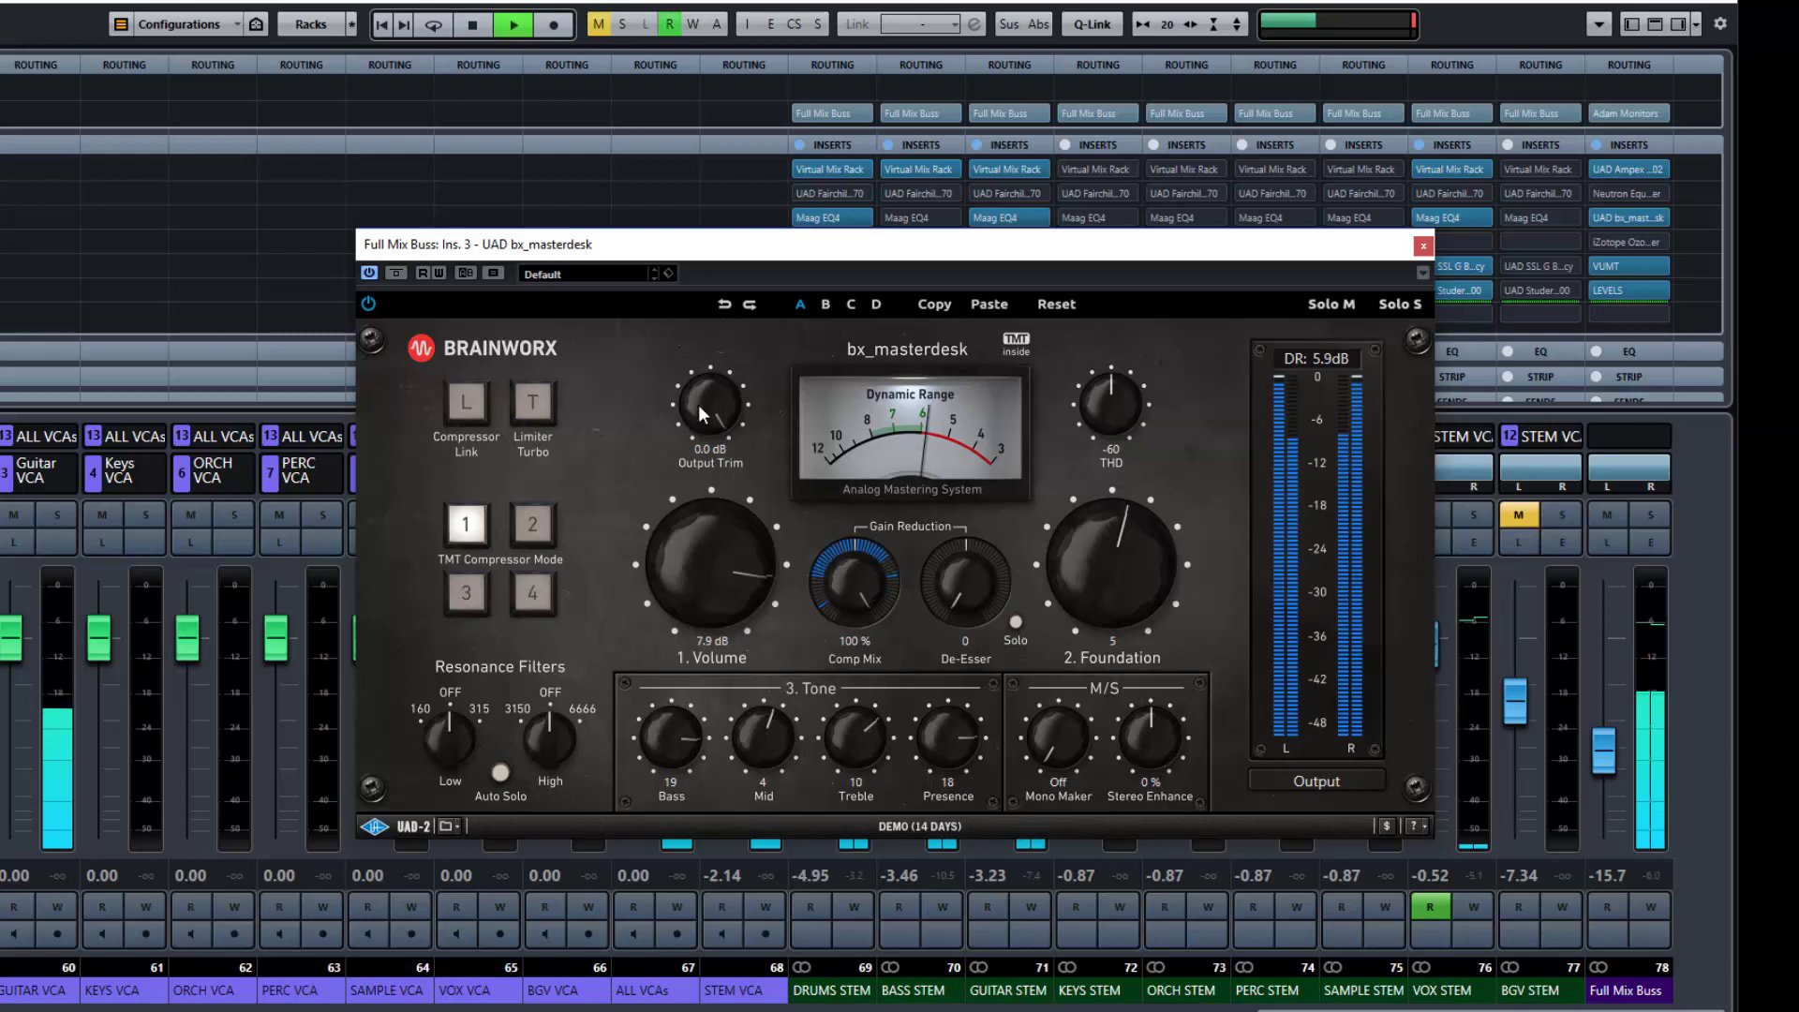
# Compare Limiter Turbo on and off with Output Trim at -0.2 dB, return to Turbo off at 0.0 dB, and stop playback.
pyautogui.moveTo(705, 403); pyautogui.dragTo(705, 406)
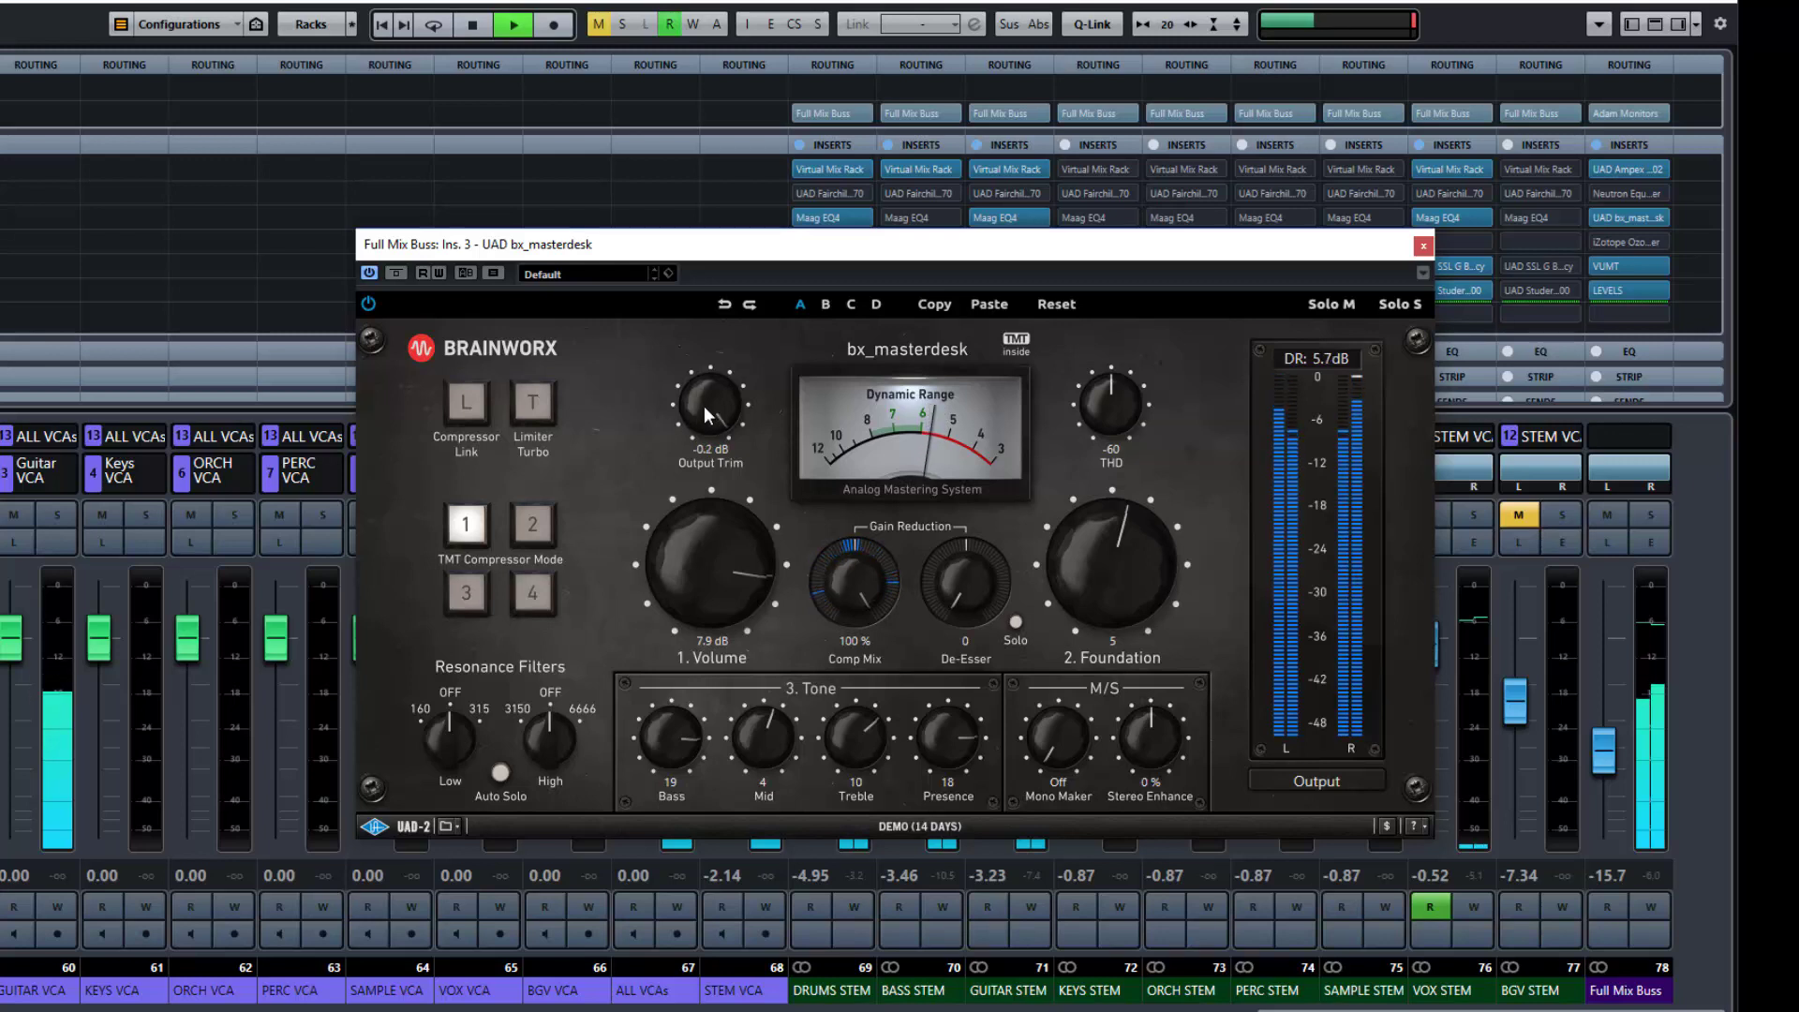
pyautogui.click(528, 409)
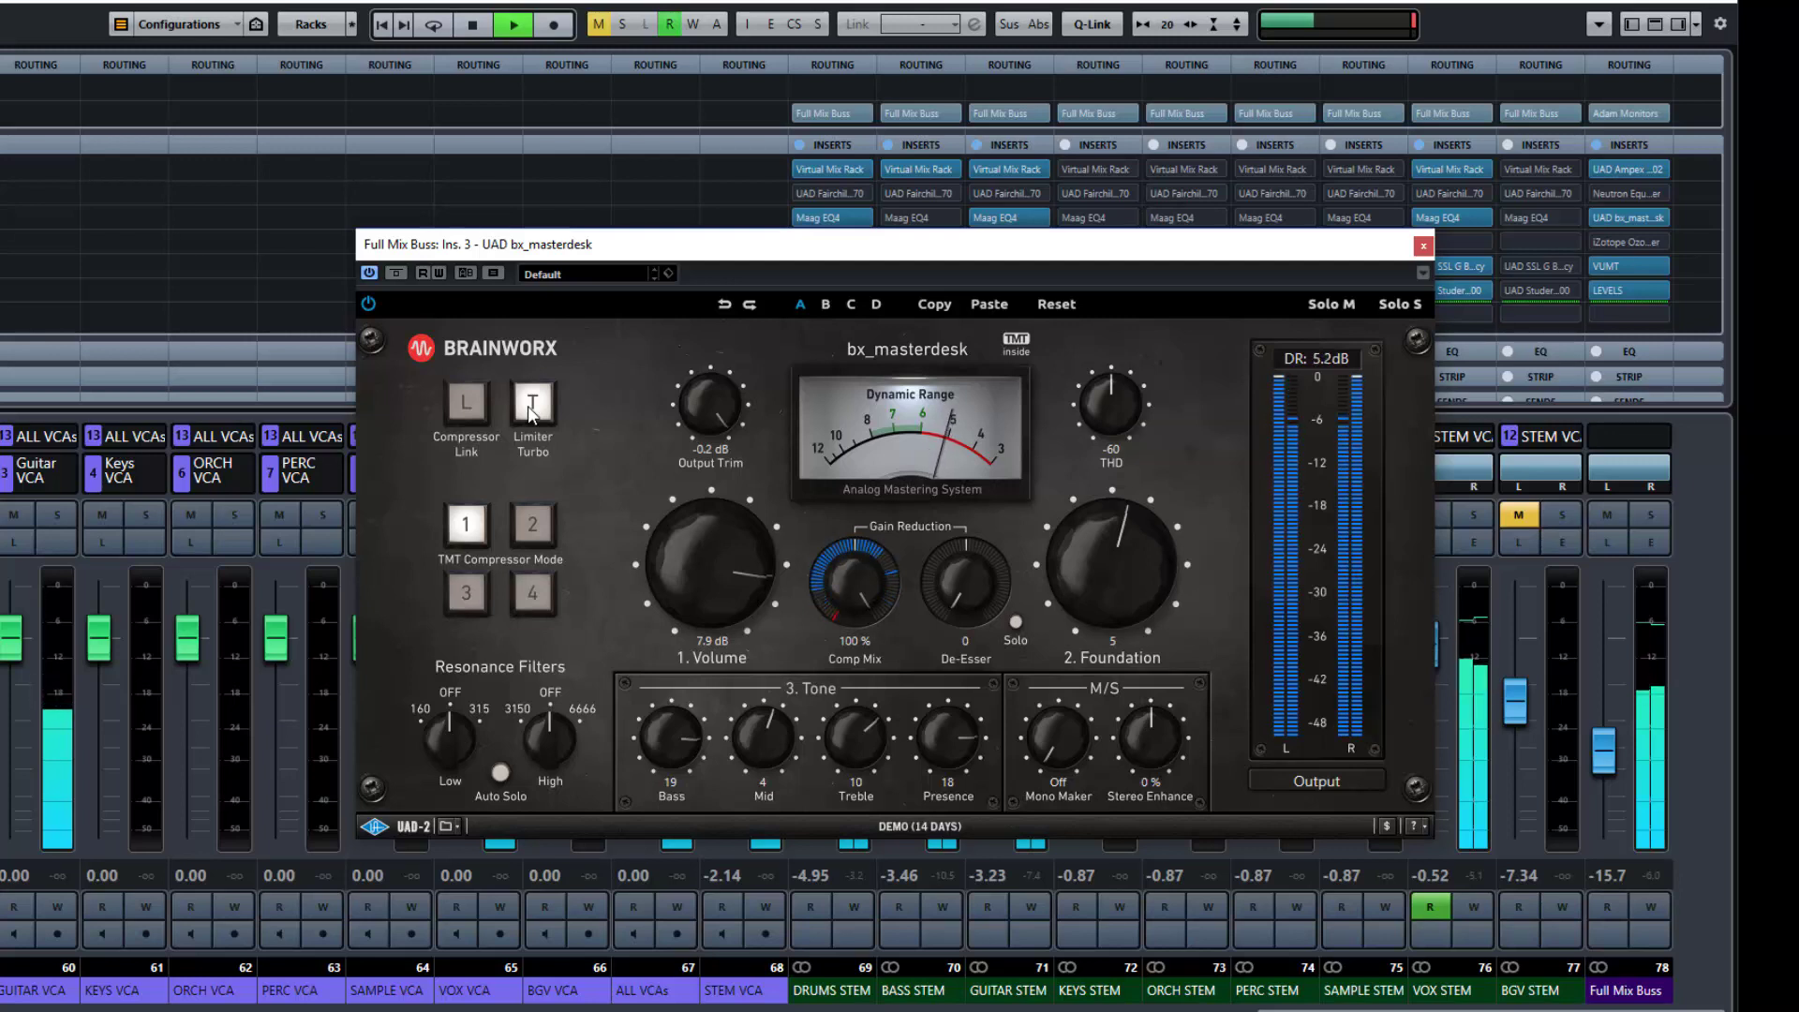
pyautogui.click(529, 411)
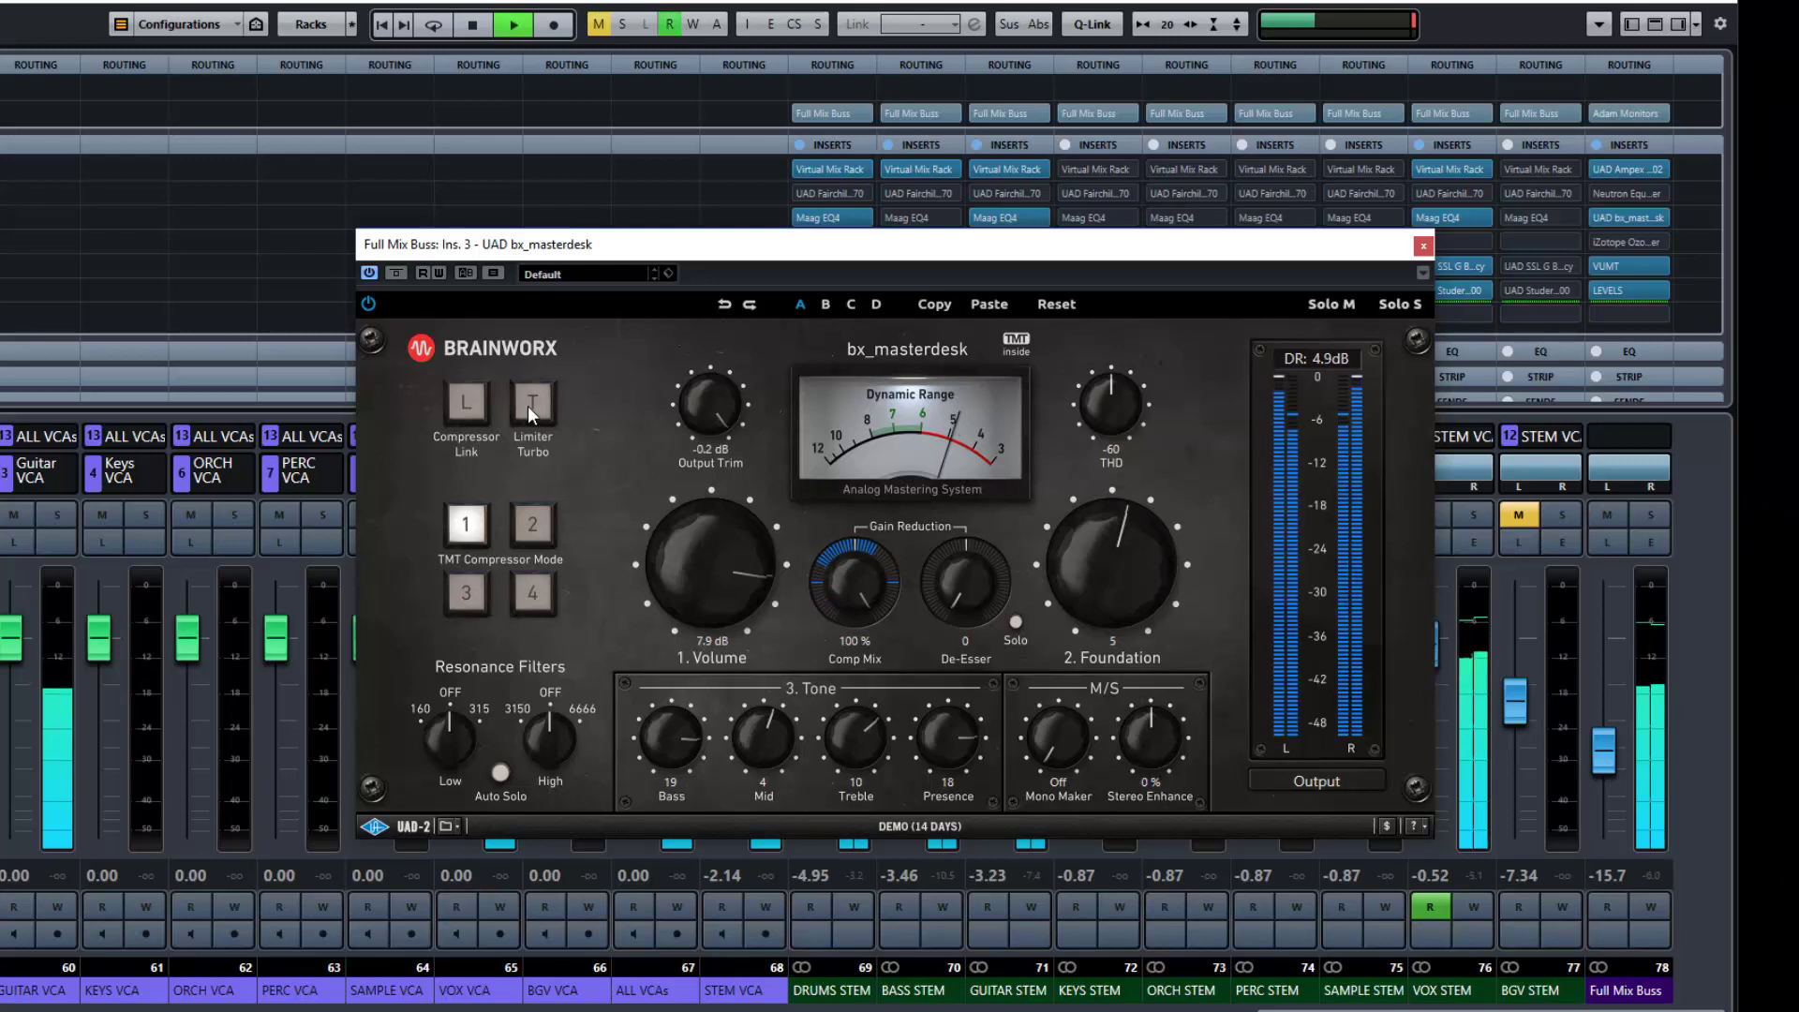
pyautogui.click(531, 403)
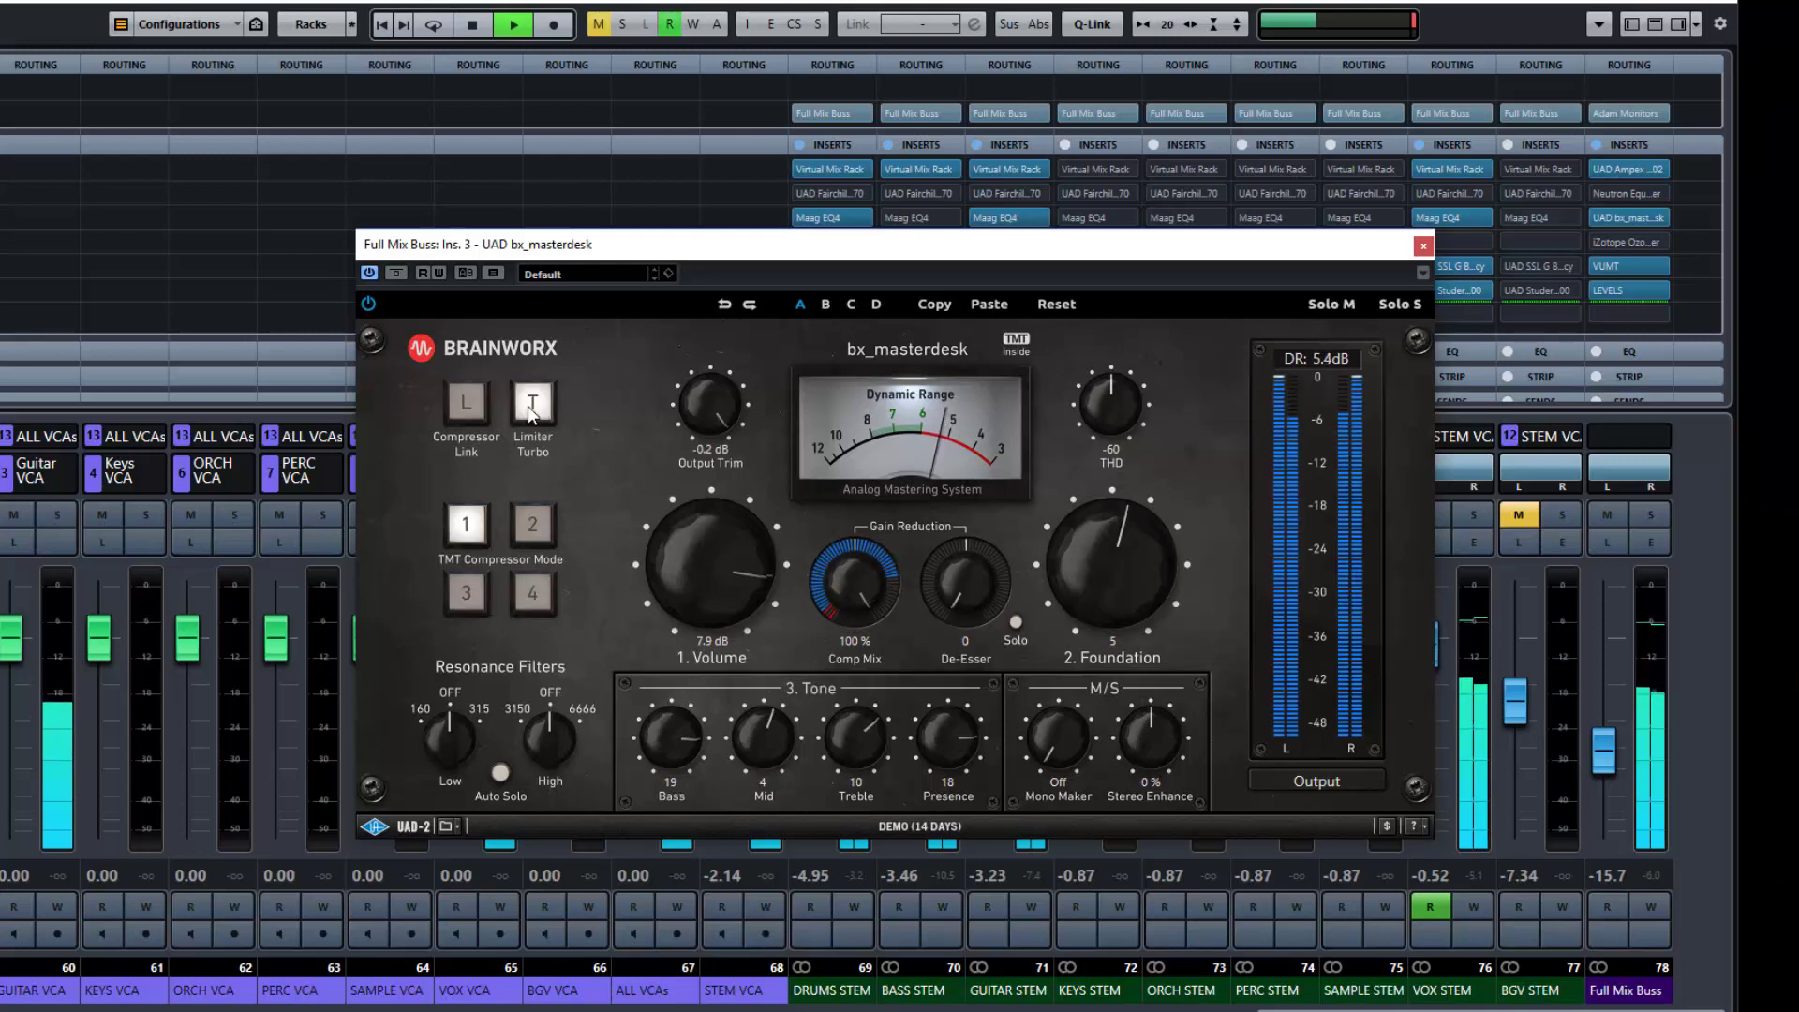
pyautogui.keyDown('ctrl'); pyautogui.click(693, 426); pyautogui.keyUp('ctrl')
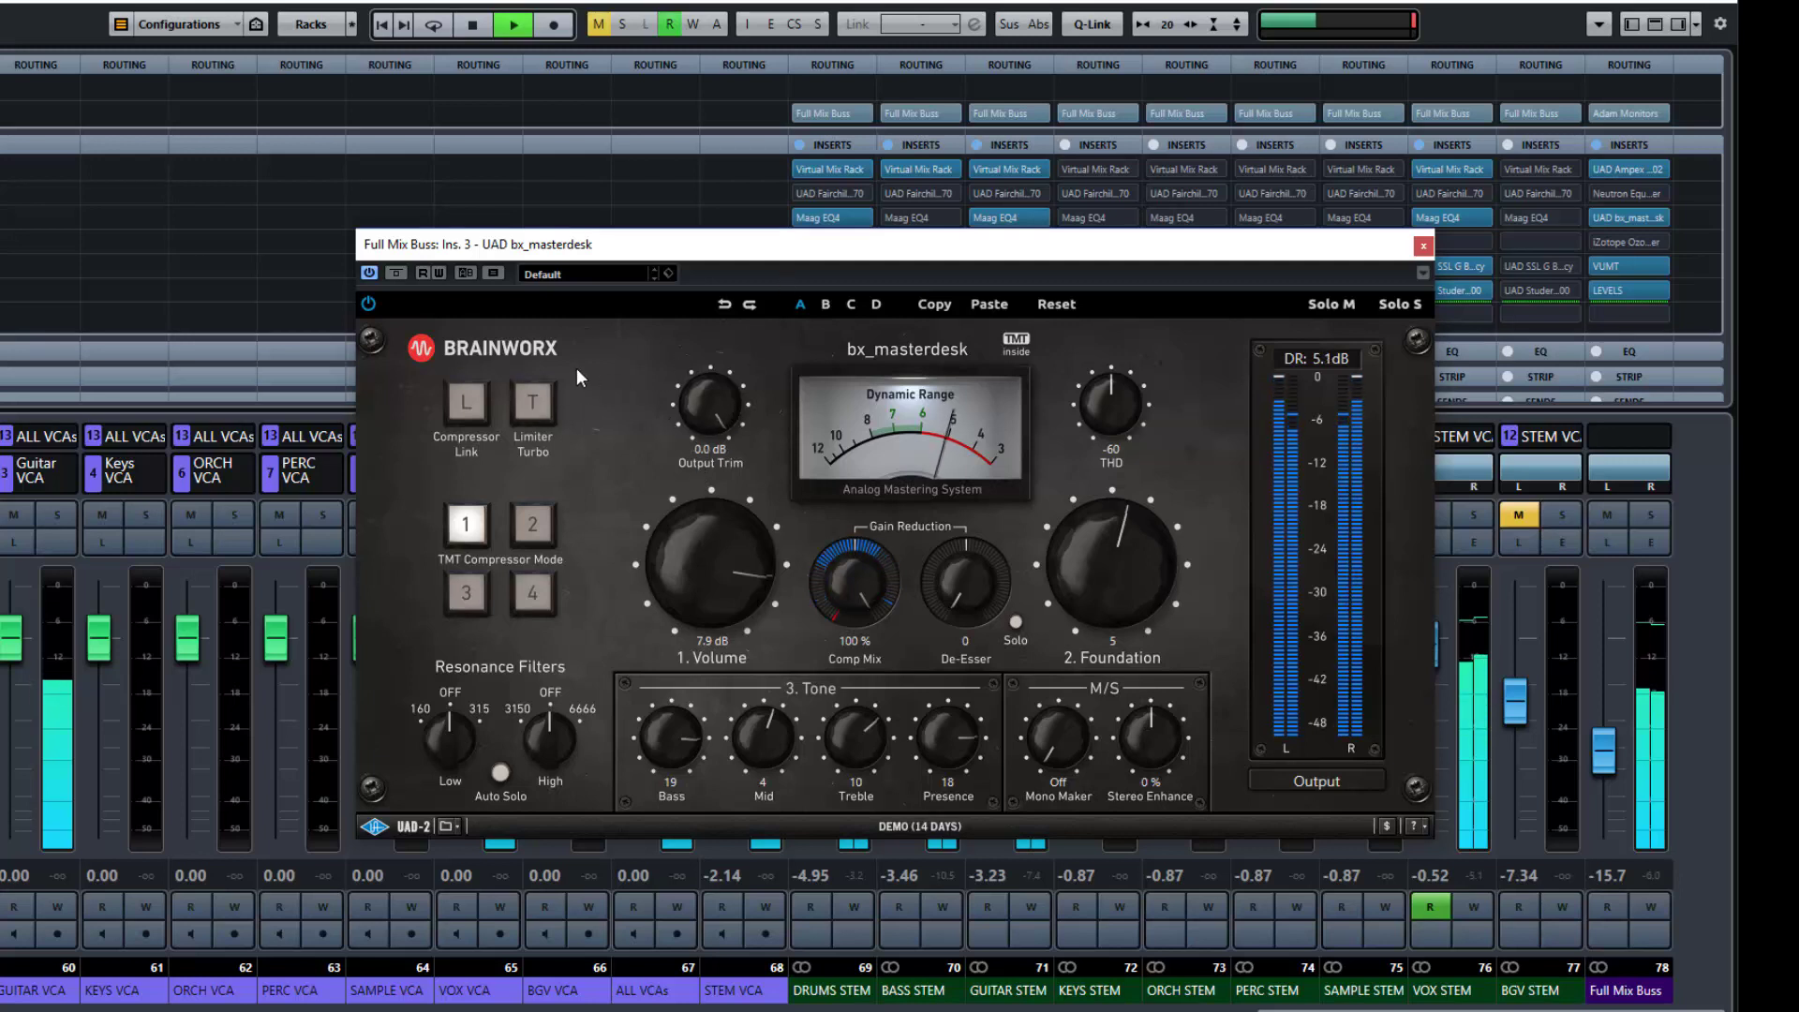
pyautogui.click(538, 404)
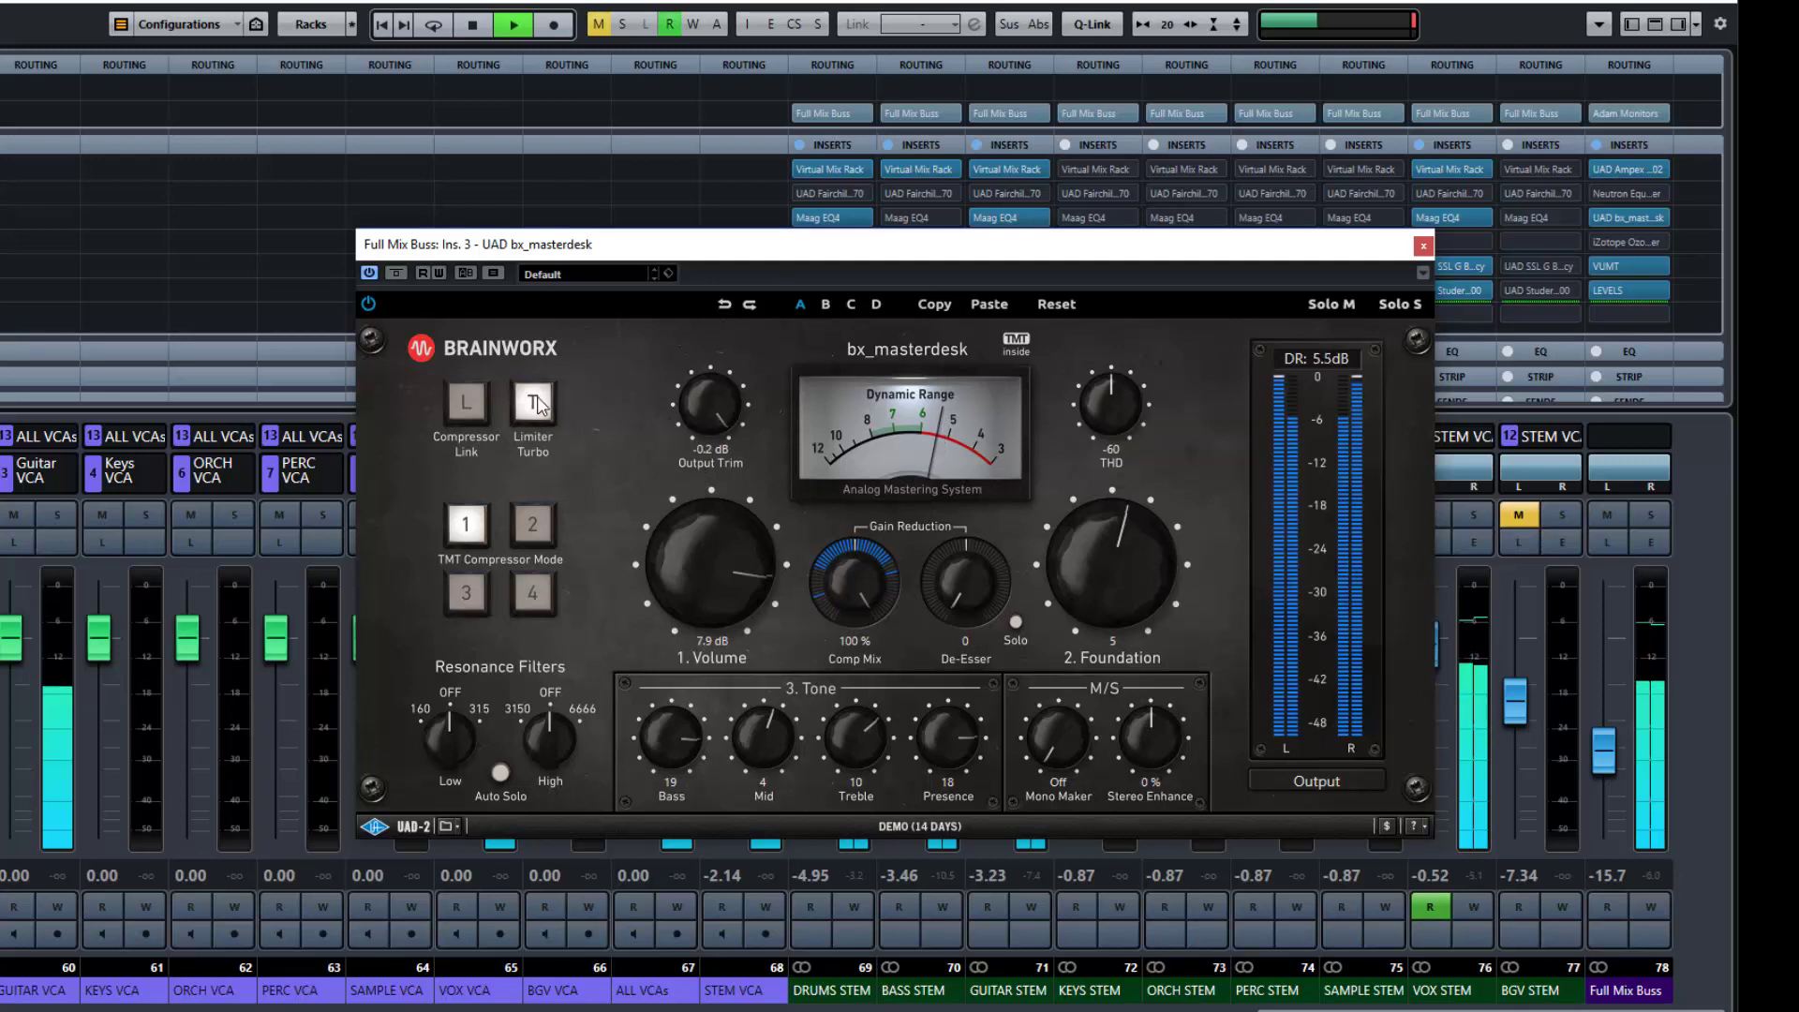
pyautogui.click(539, 404)
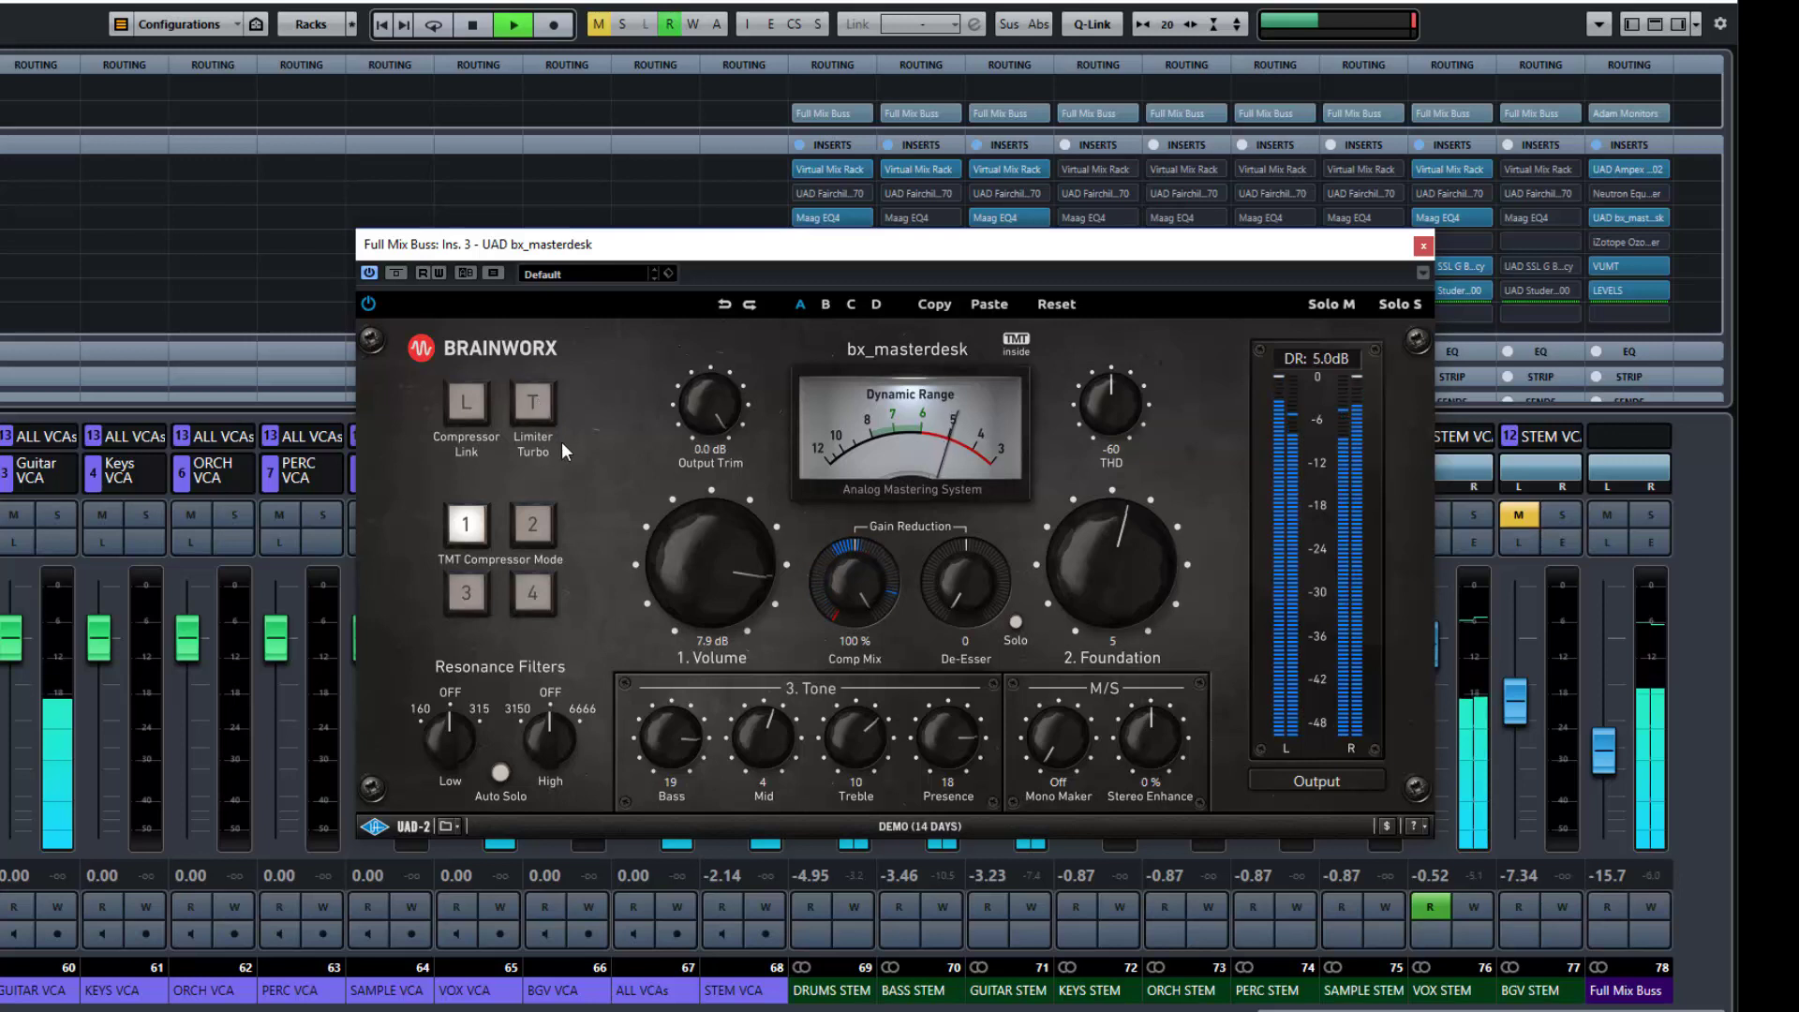
pyautogui.press('space')
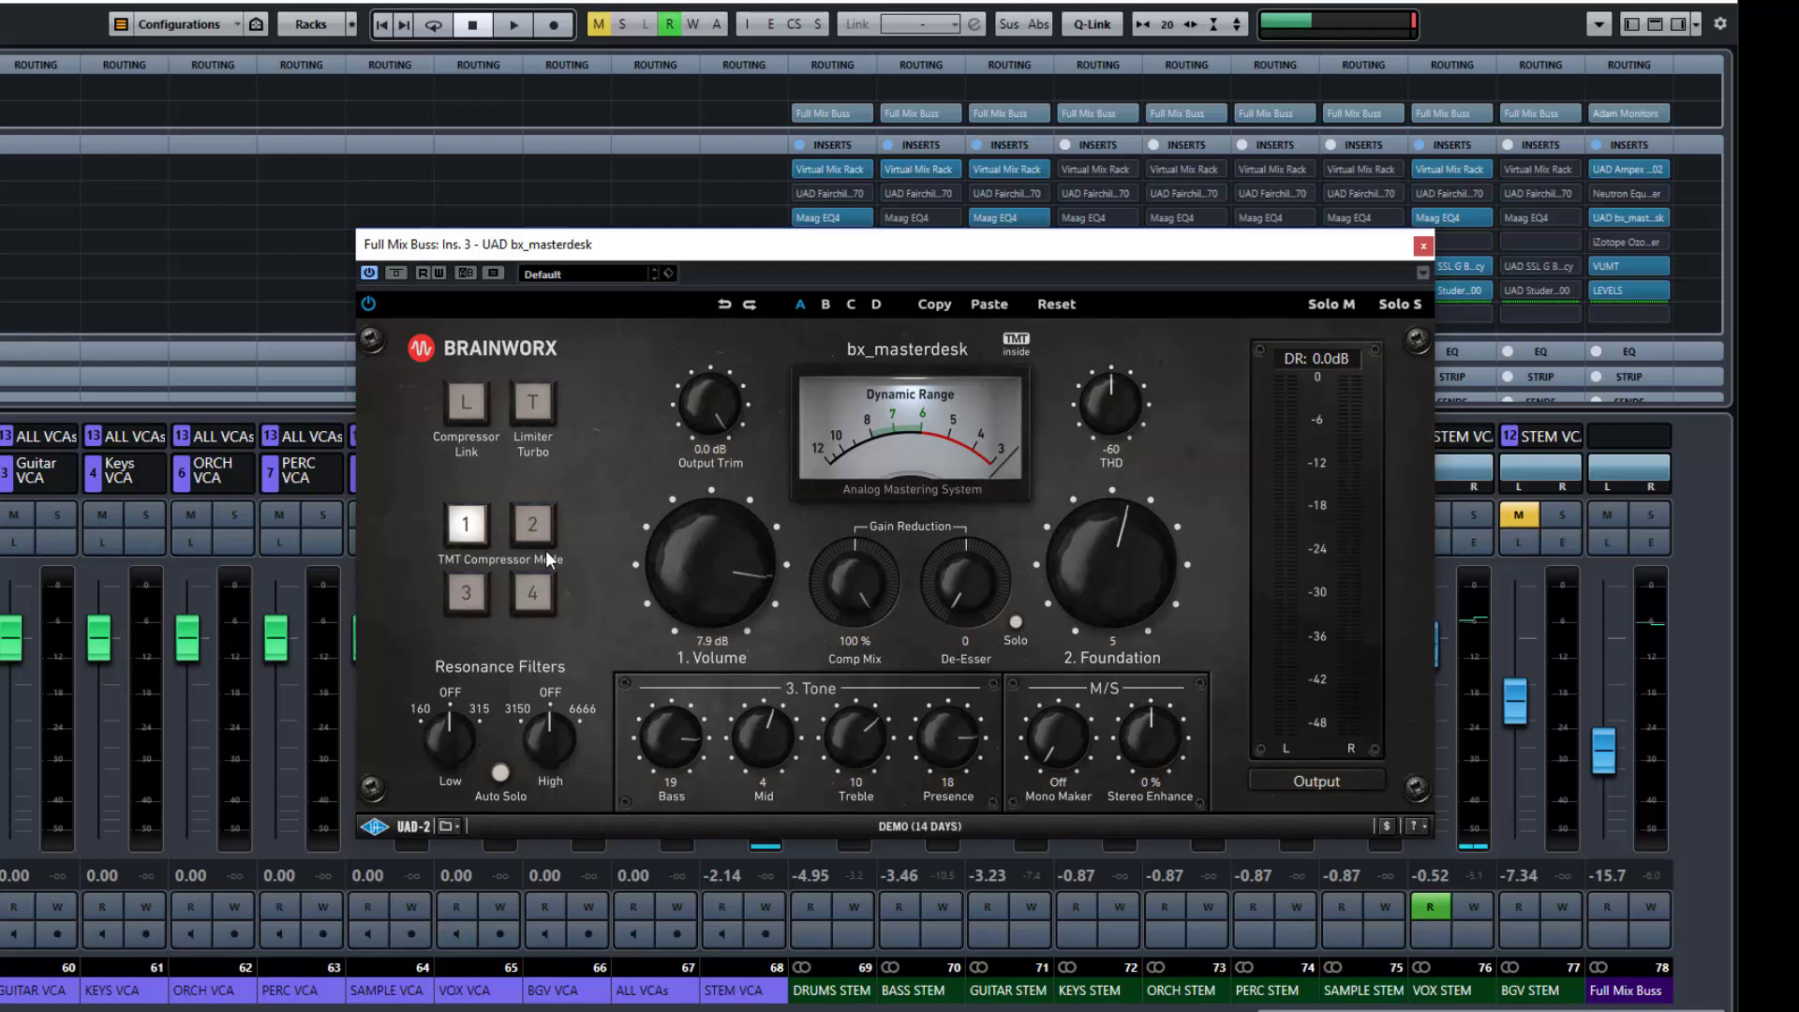
# Resume playback and audition TMT Compressor Modes 2, 3 and 4, returning to mode 1.
pyautogui.press('space')
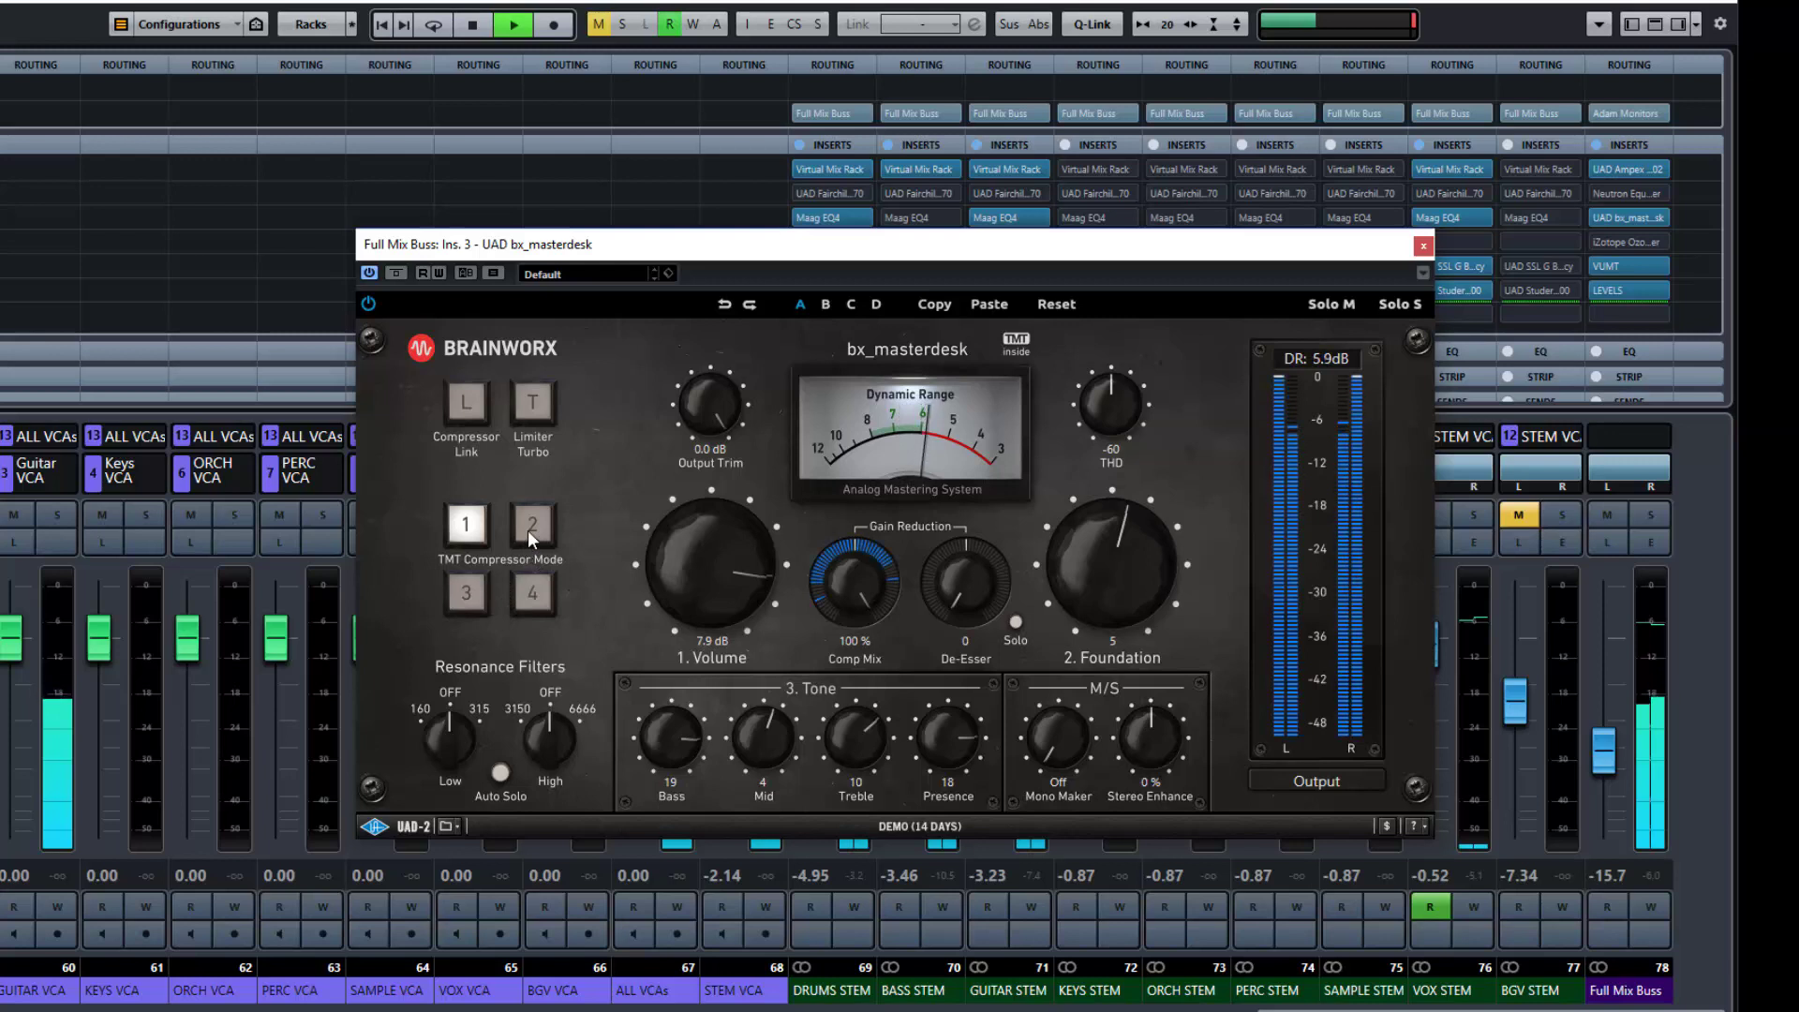
pyautogui.click(529, 534)
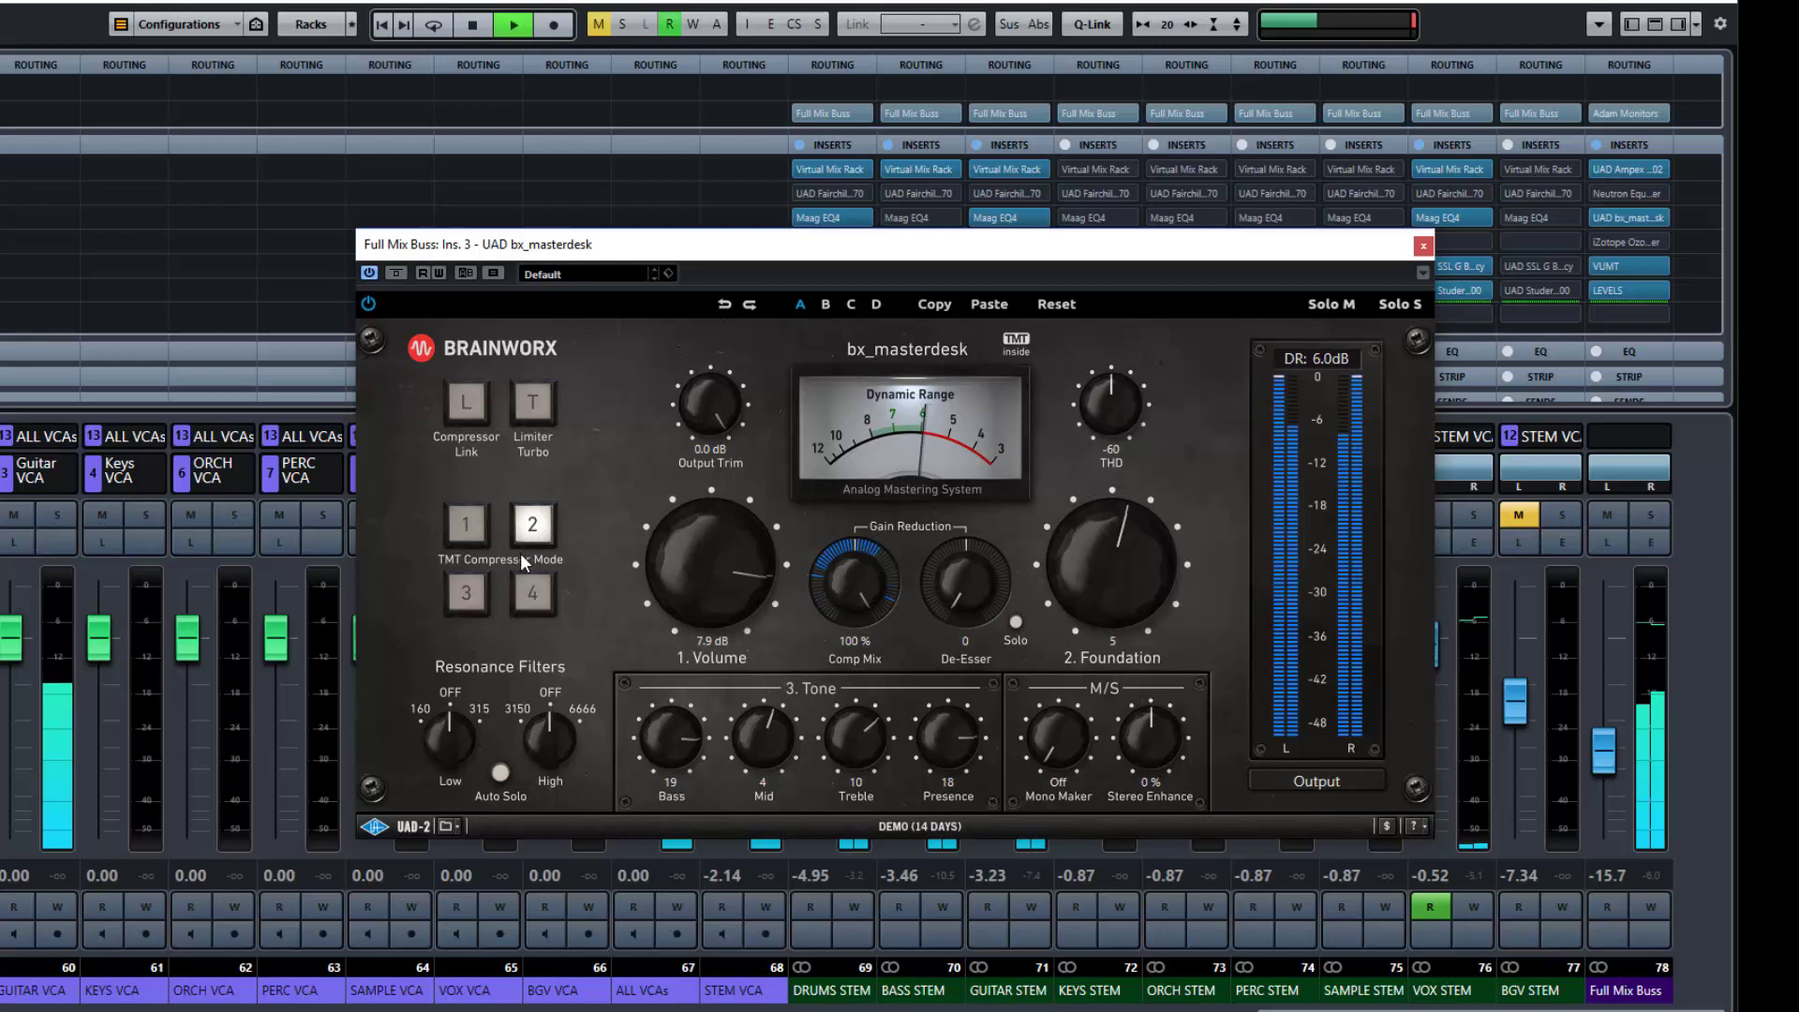
pyautogui.click(471, 590)
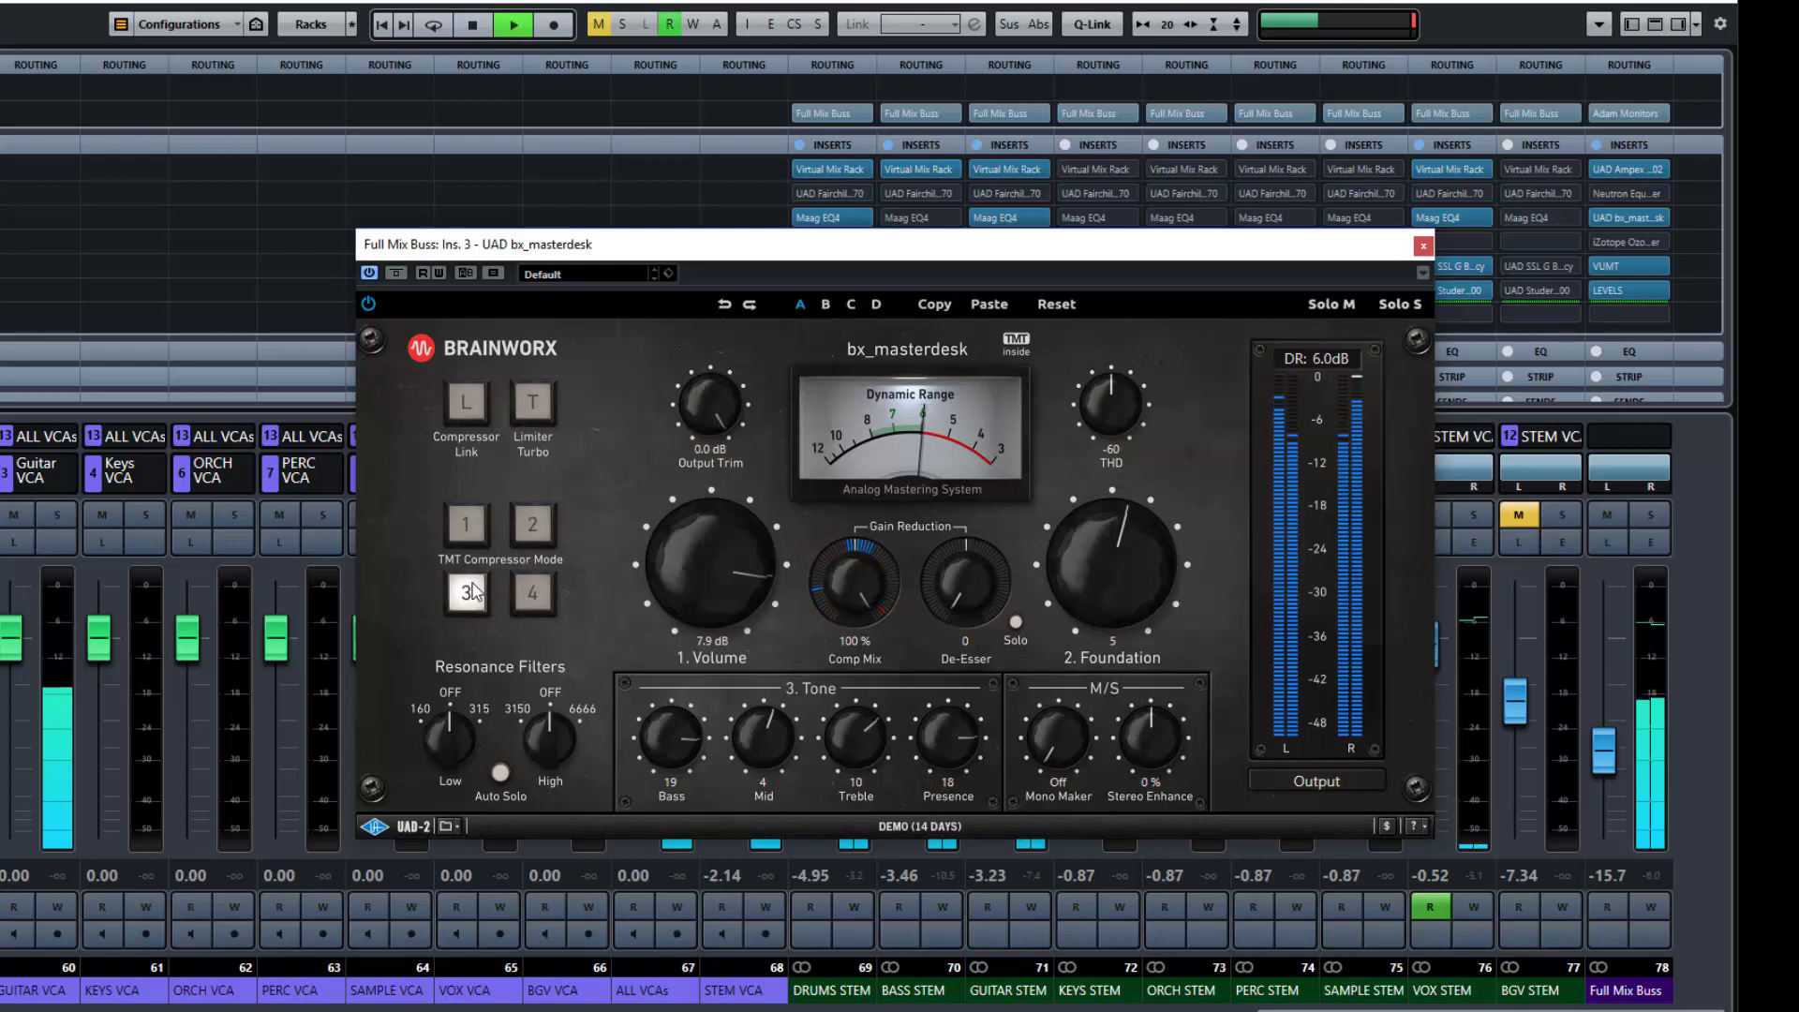
pyautogui.click(528, 592)
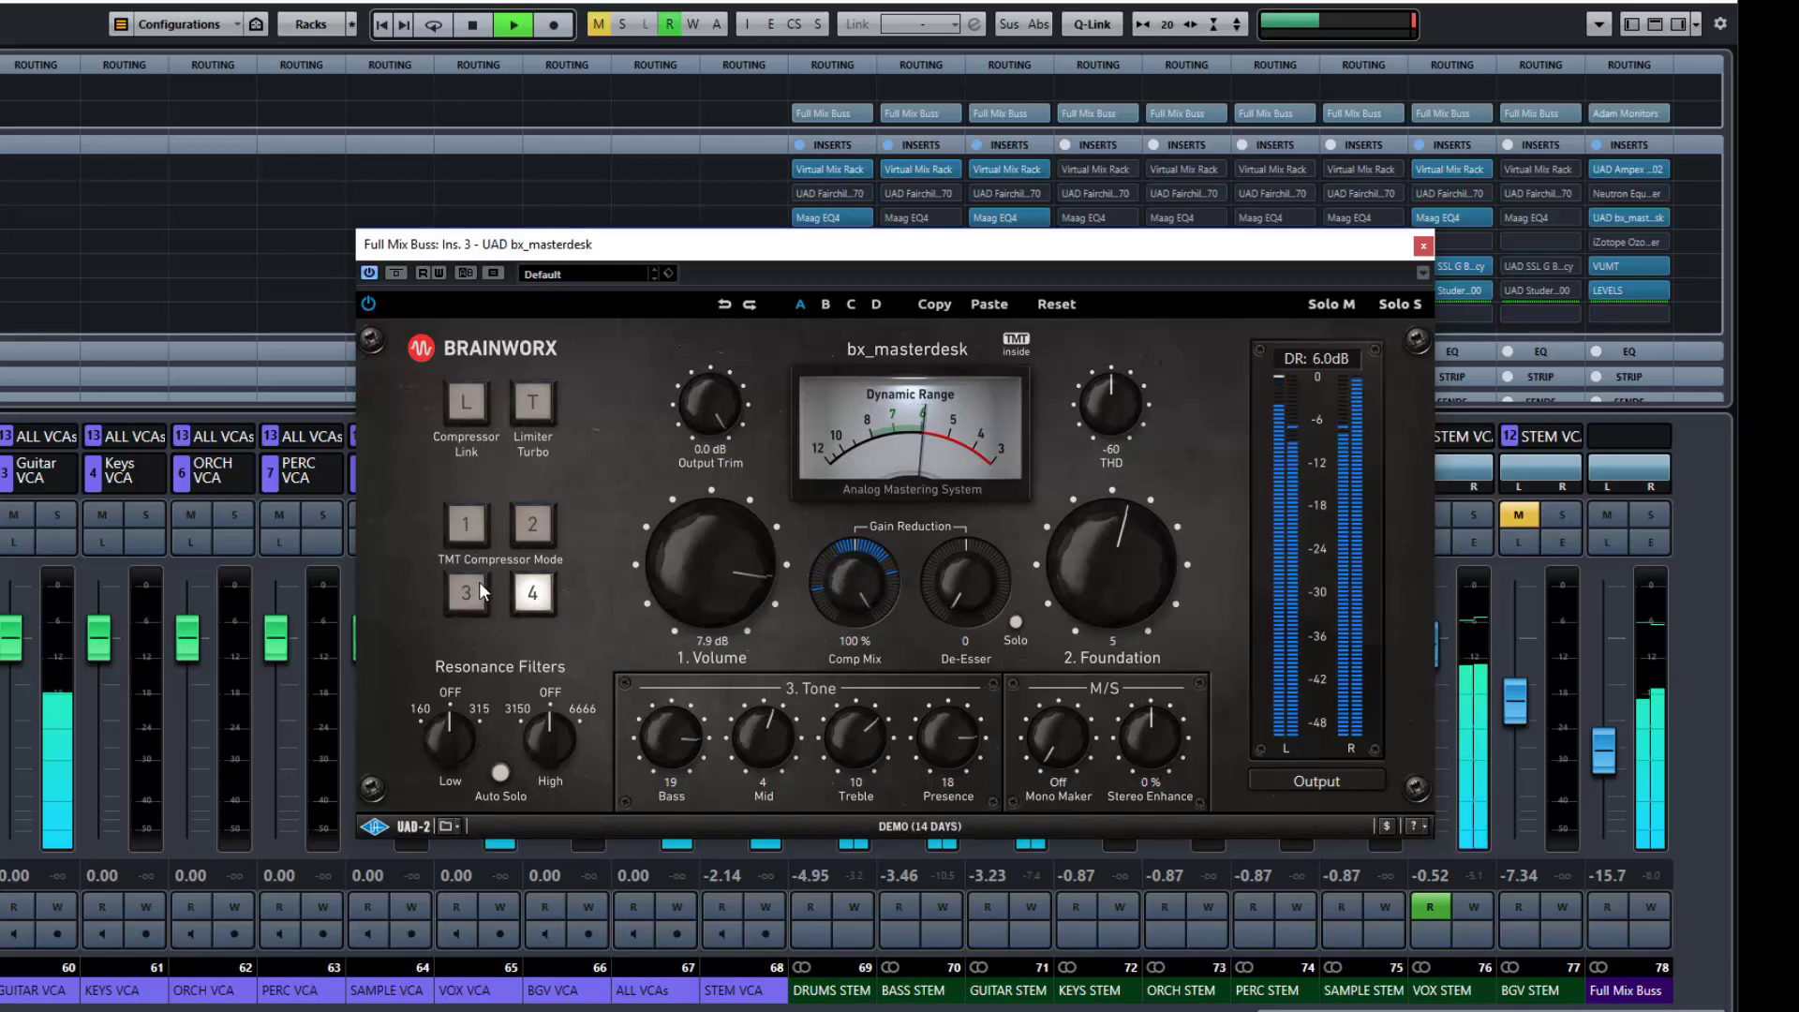
pyautogui.click(467, 528)
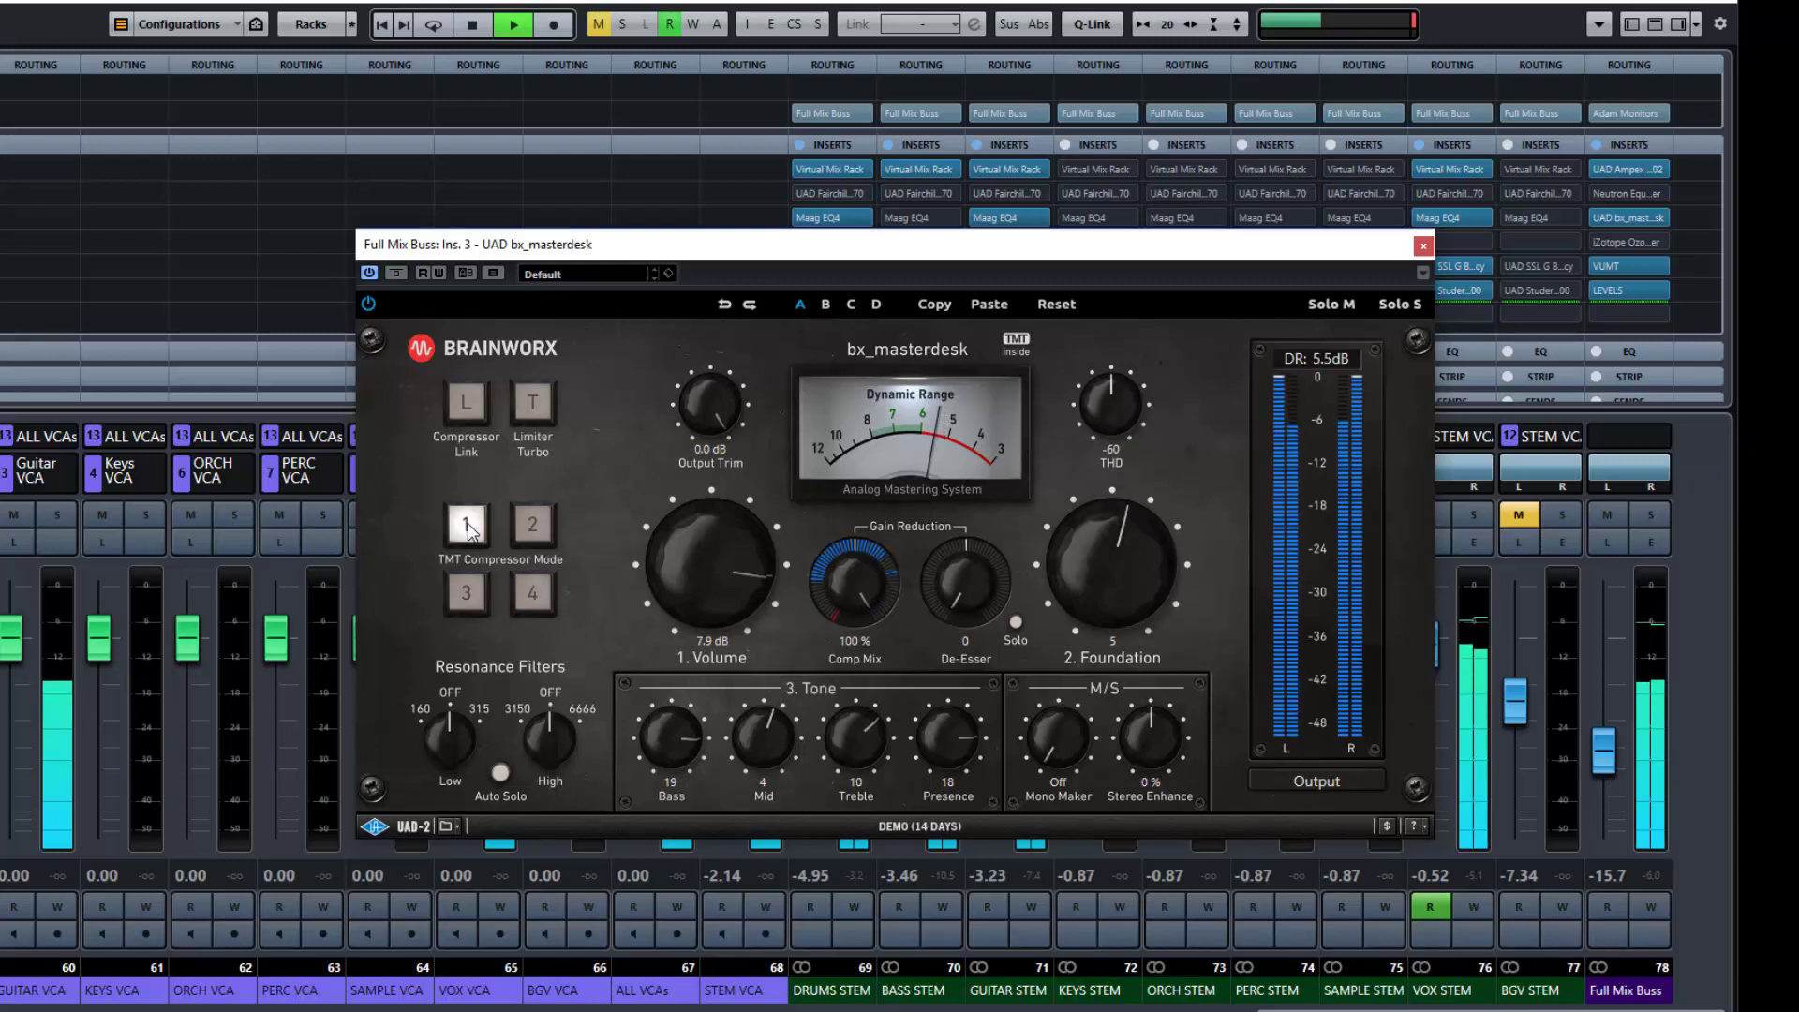
# Audition TMT Compressor Modes 2, 3 and 4 against each other, return to mode 1, and stop playback.
pyautogui.click(533, 526)
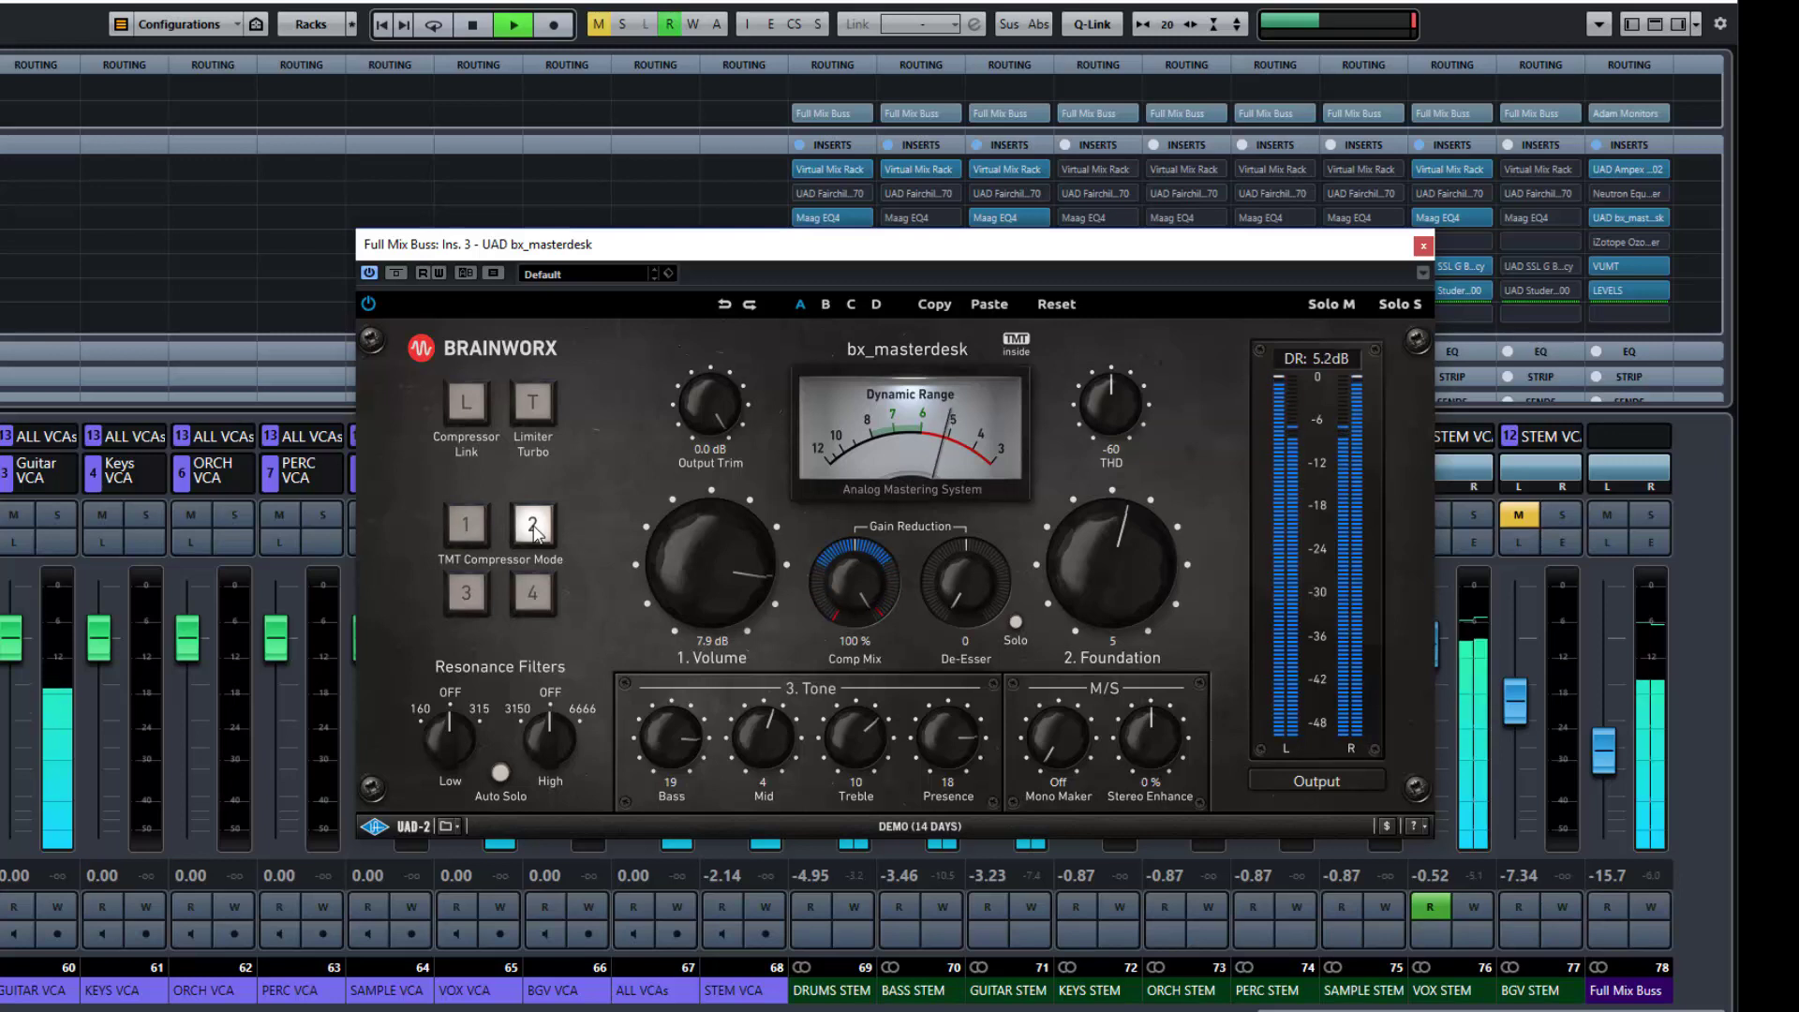
pyautogui.click(478, 594)
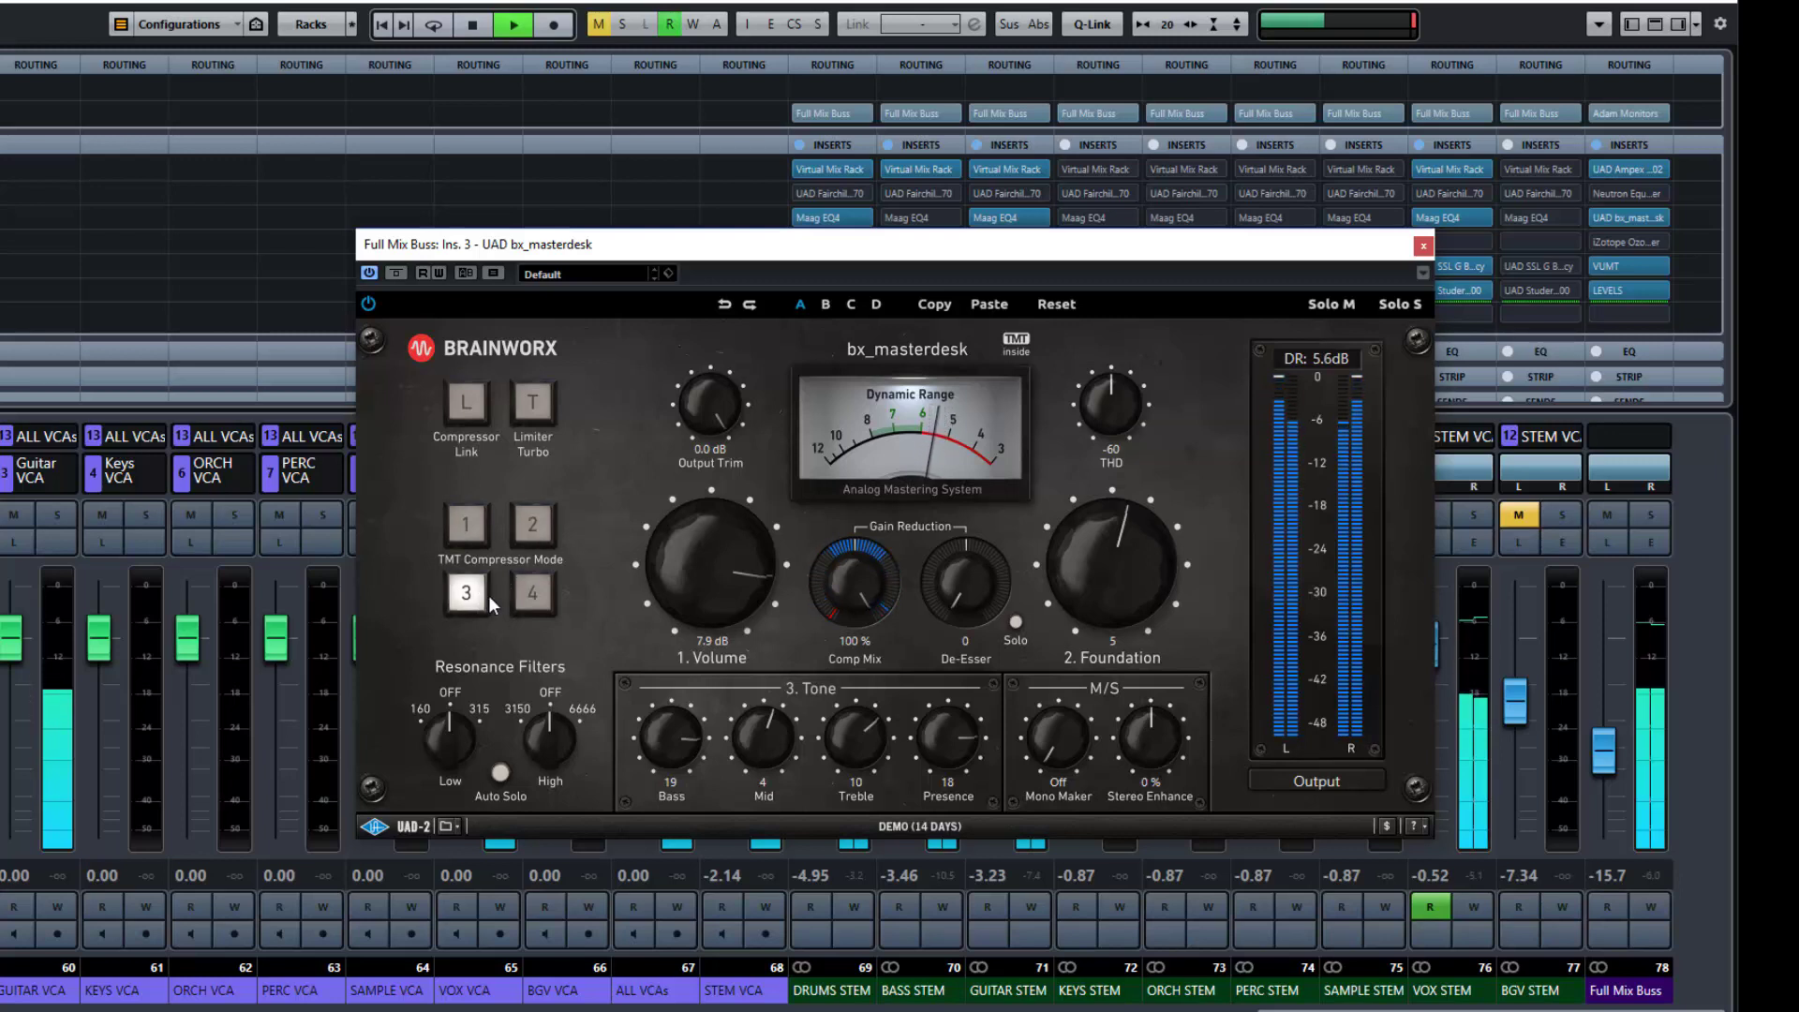
pyautogui.click(541, 594)
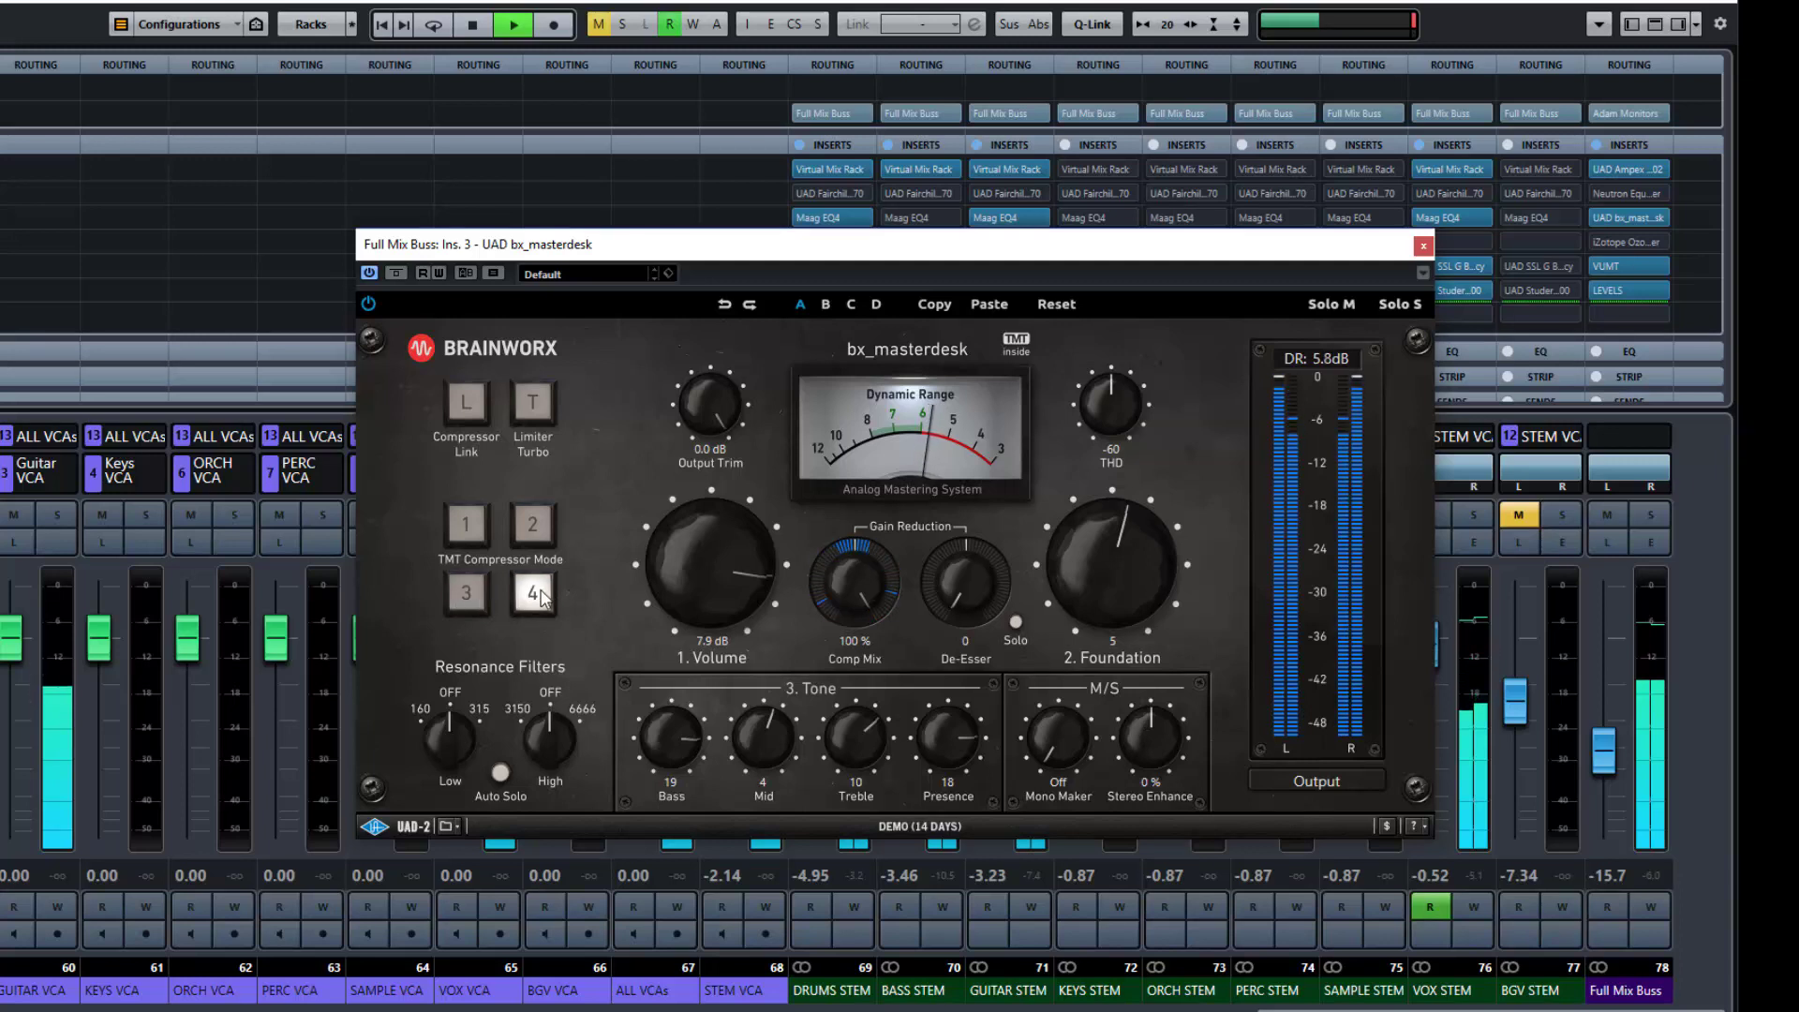
pyautogui.click(471, 594)
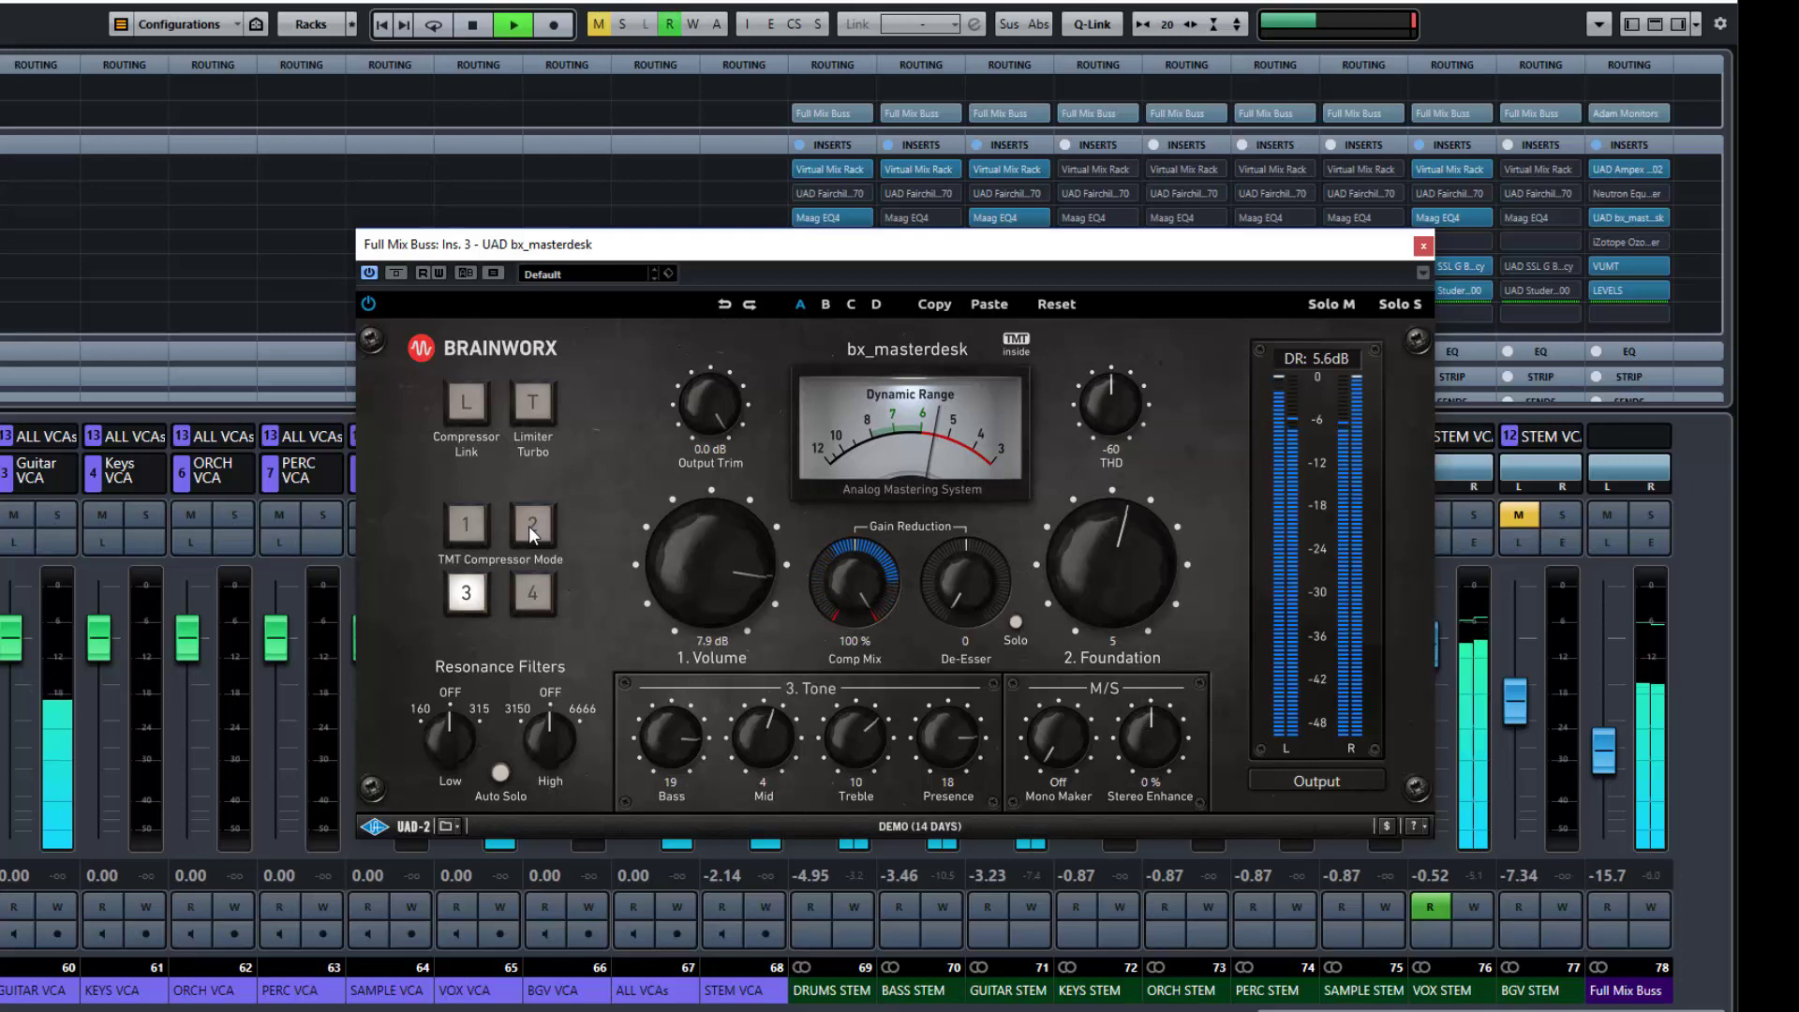
pyautogui.click(531, 526)
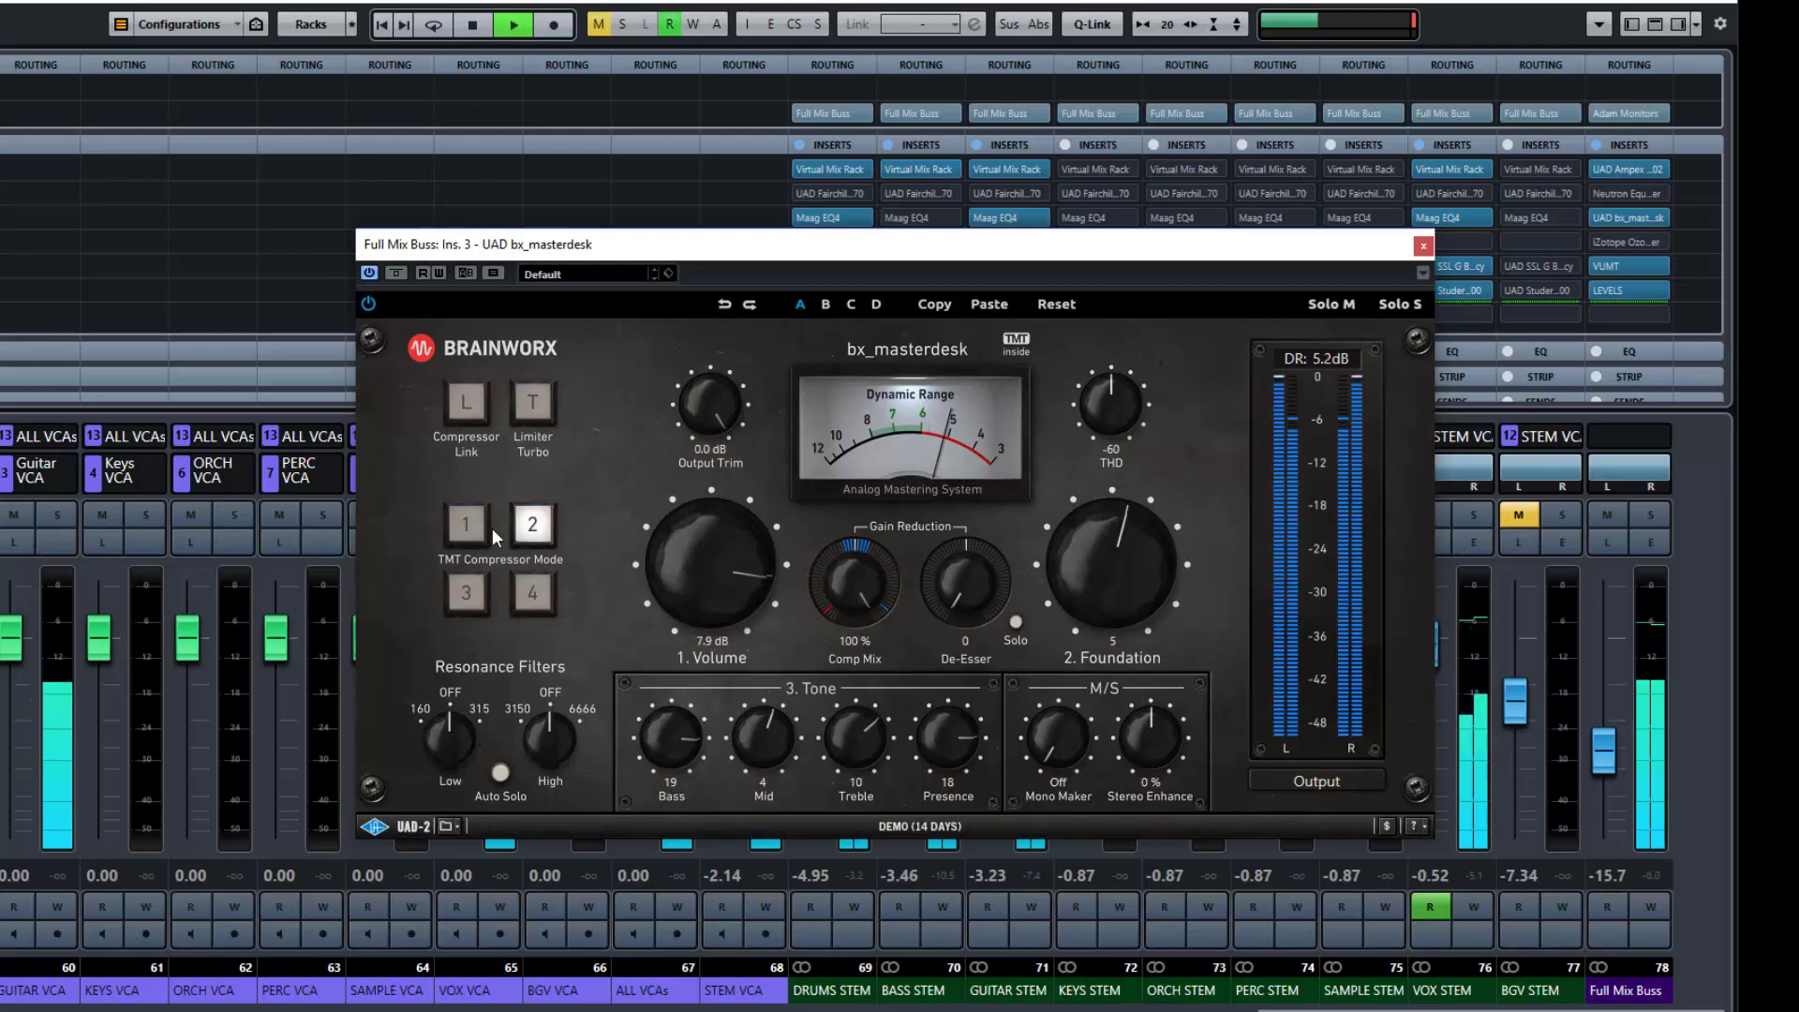
pyautogui.click(485, 532)
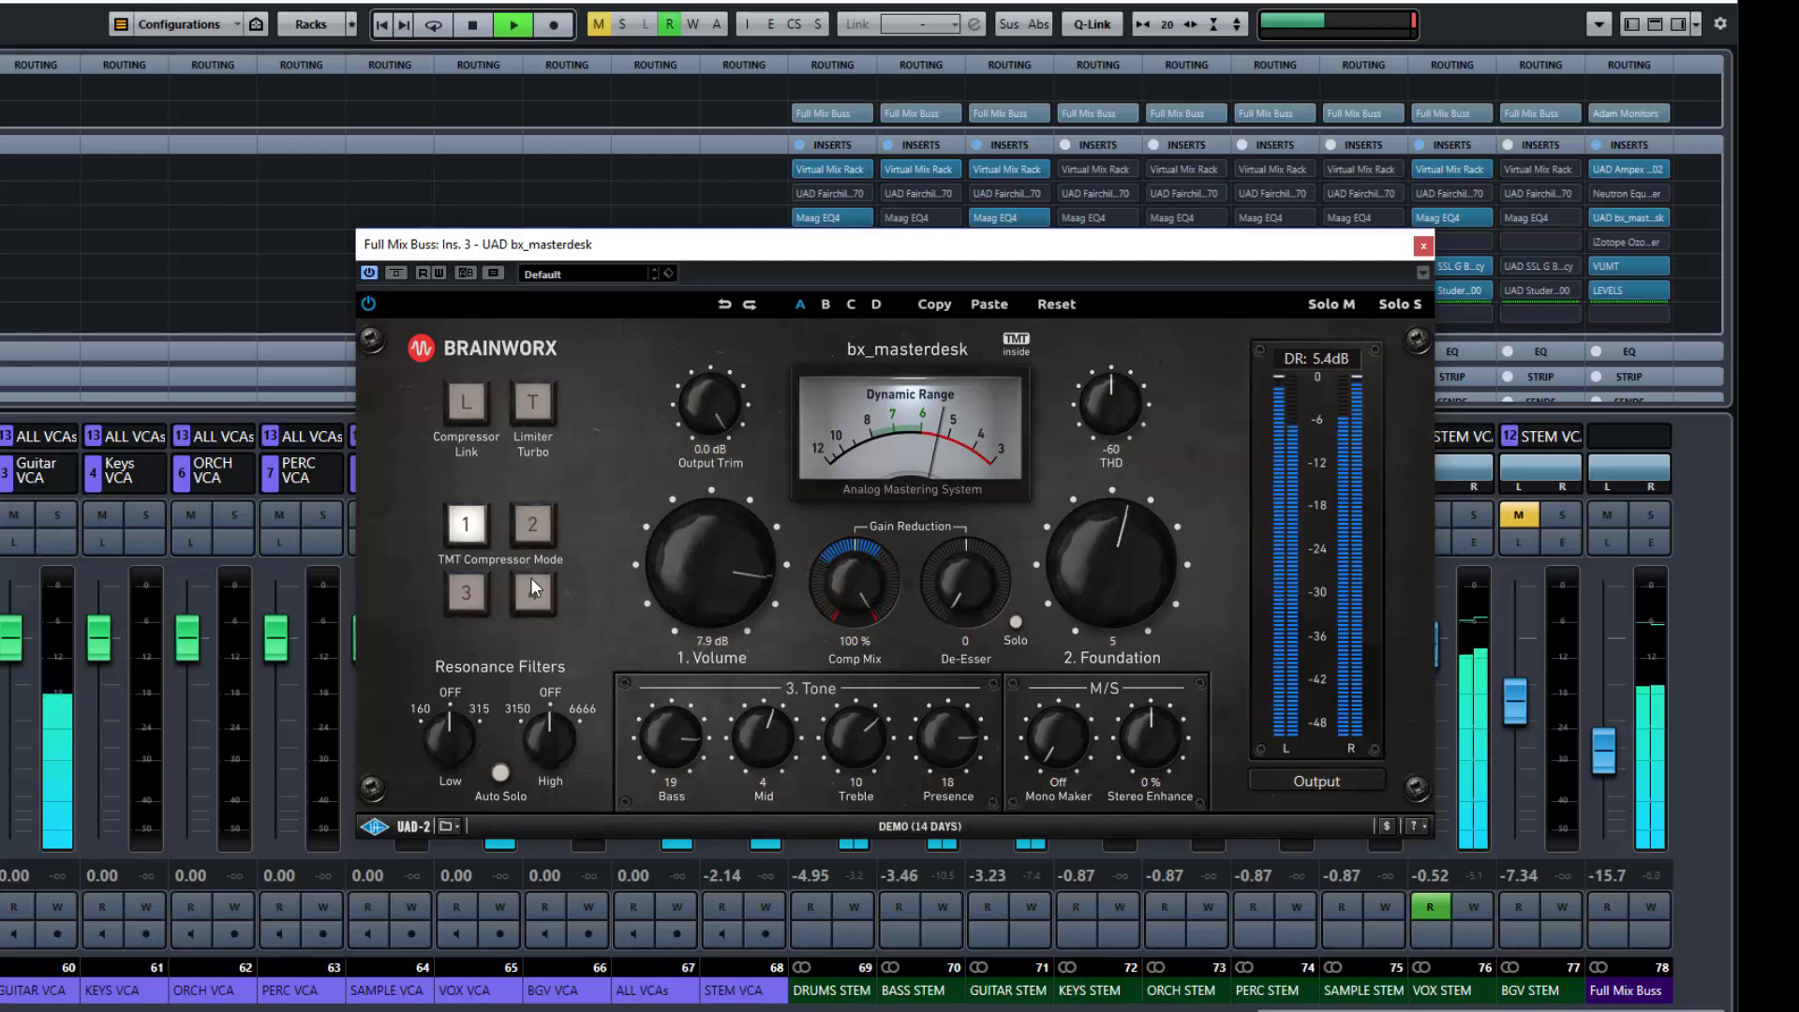
pyautogui.press('space')
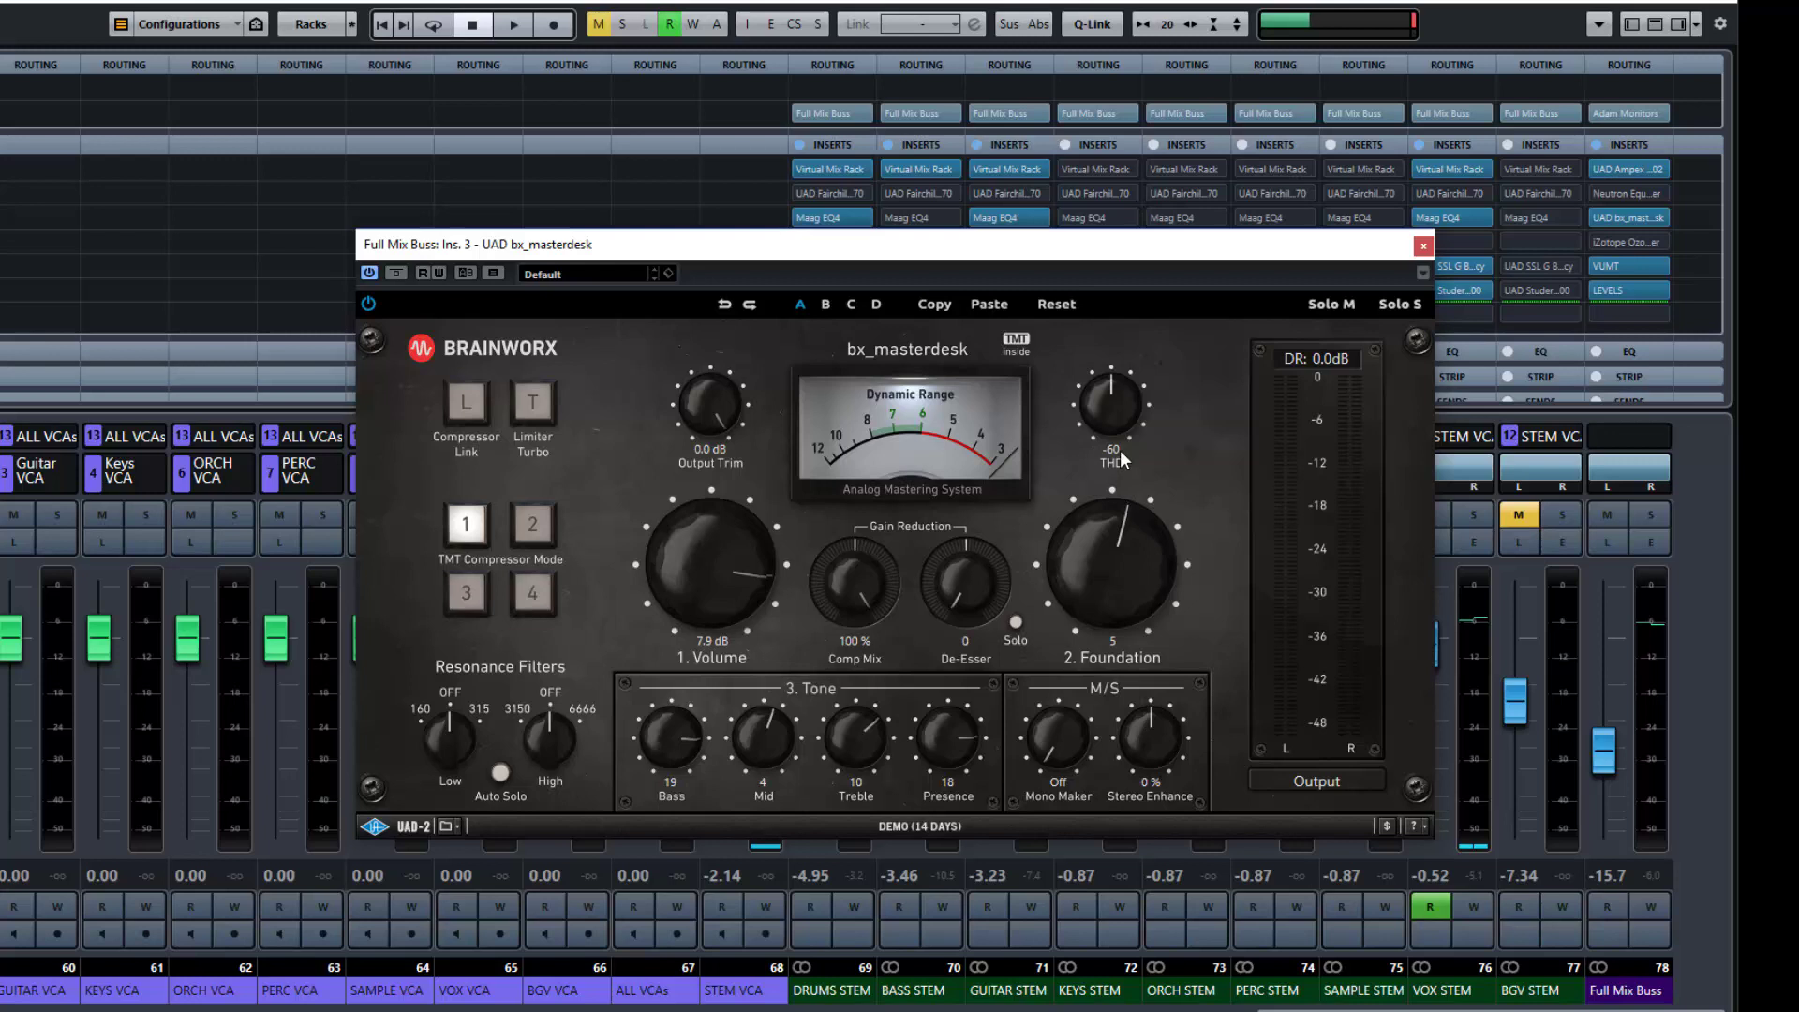
# Resume playback, compare THD at Off and -40 several times, return it to -60, and stop playback.
pyautogui.press('space')
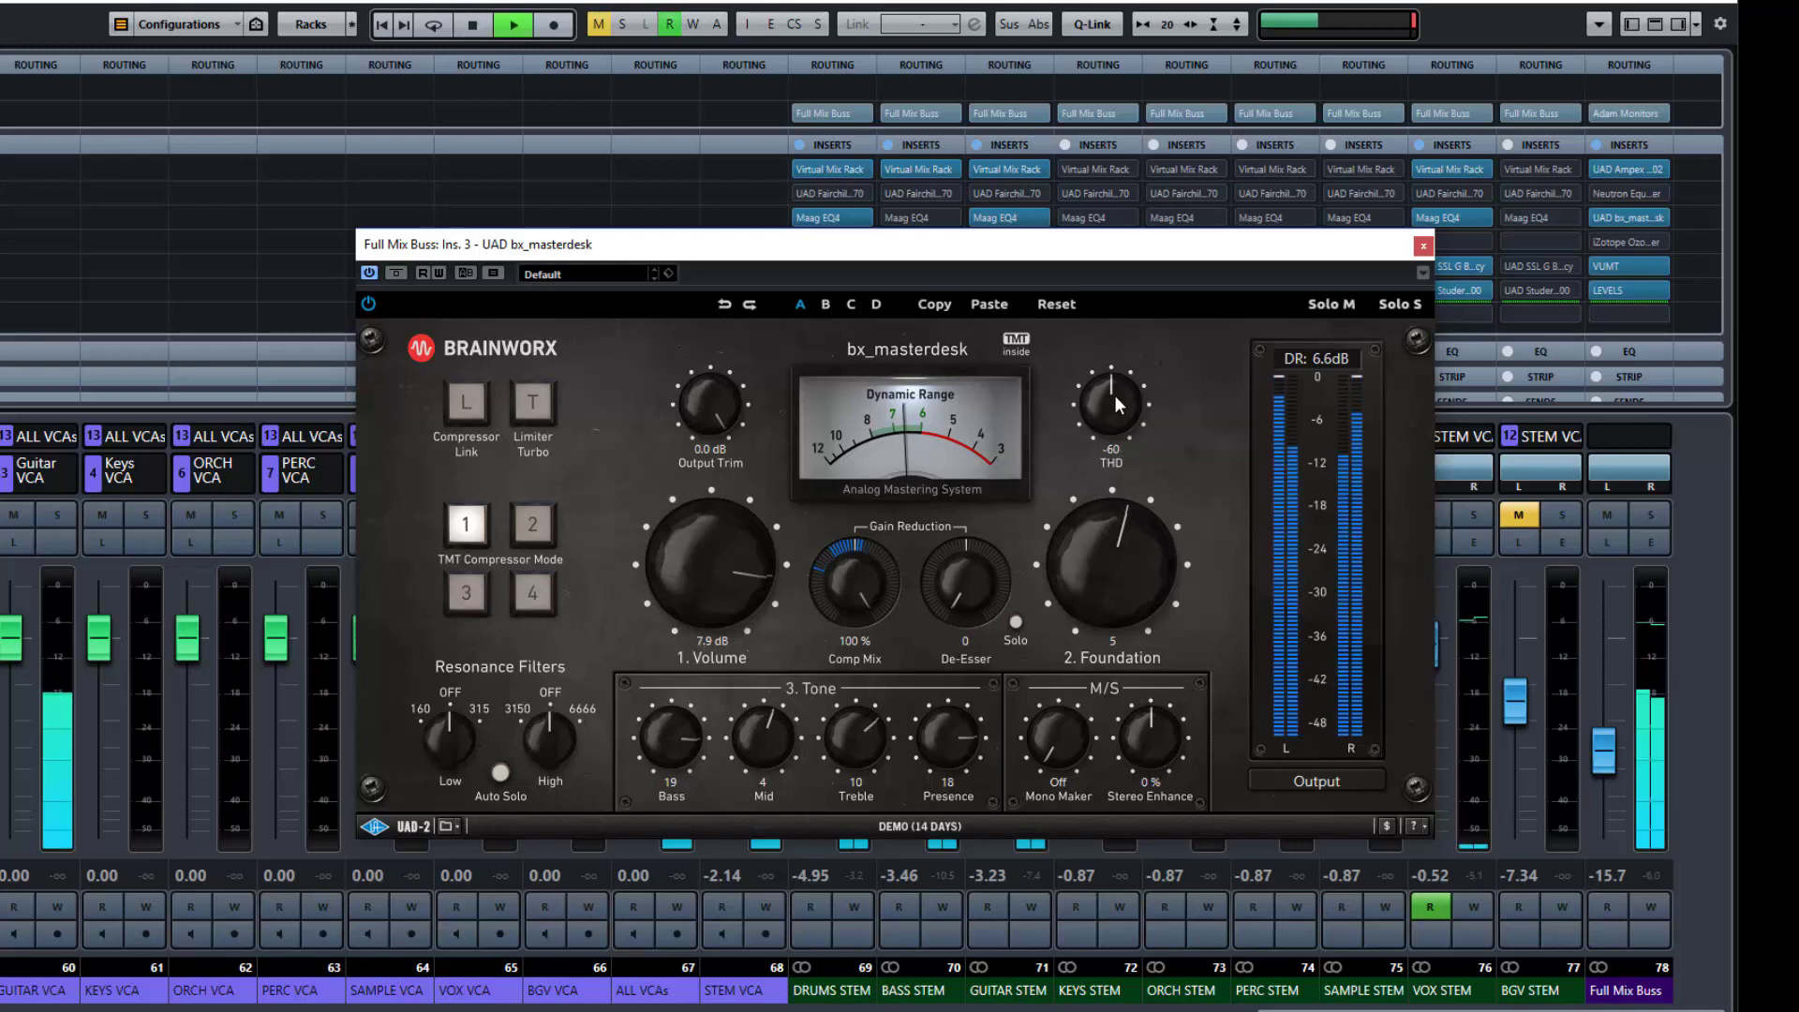
pyautogui.moveTo(1124, 397); pyautogui.dragTo(1109, 435)
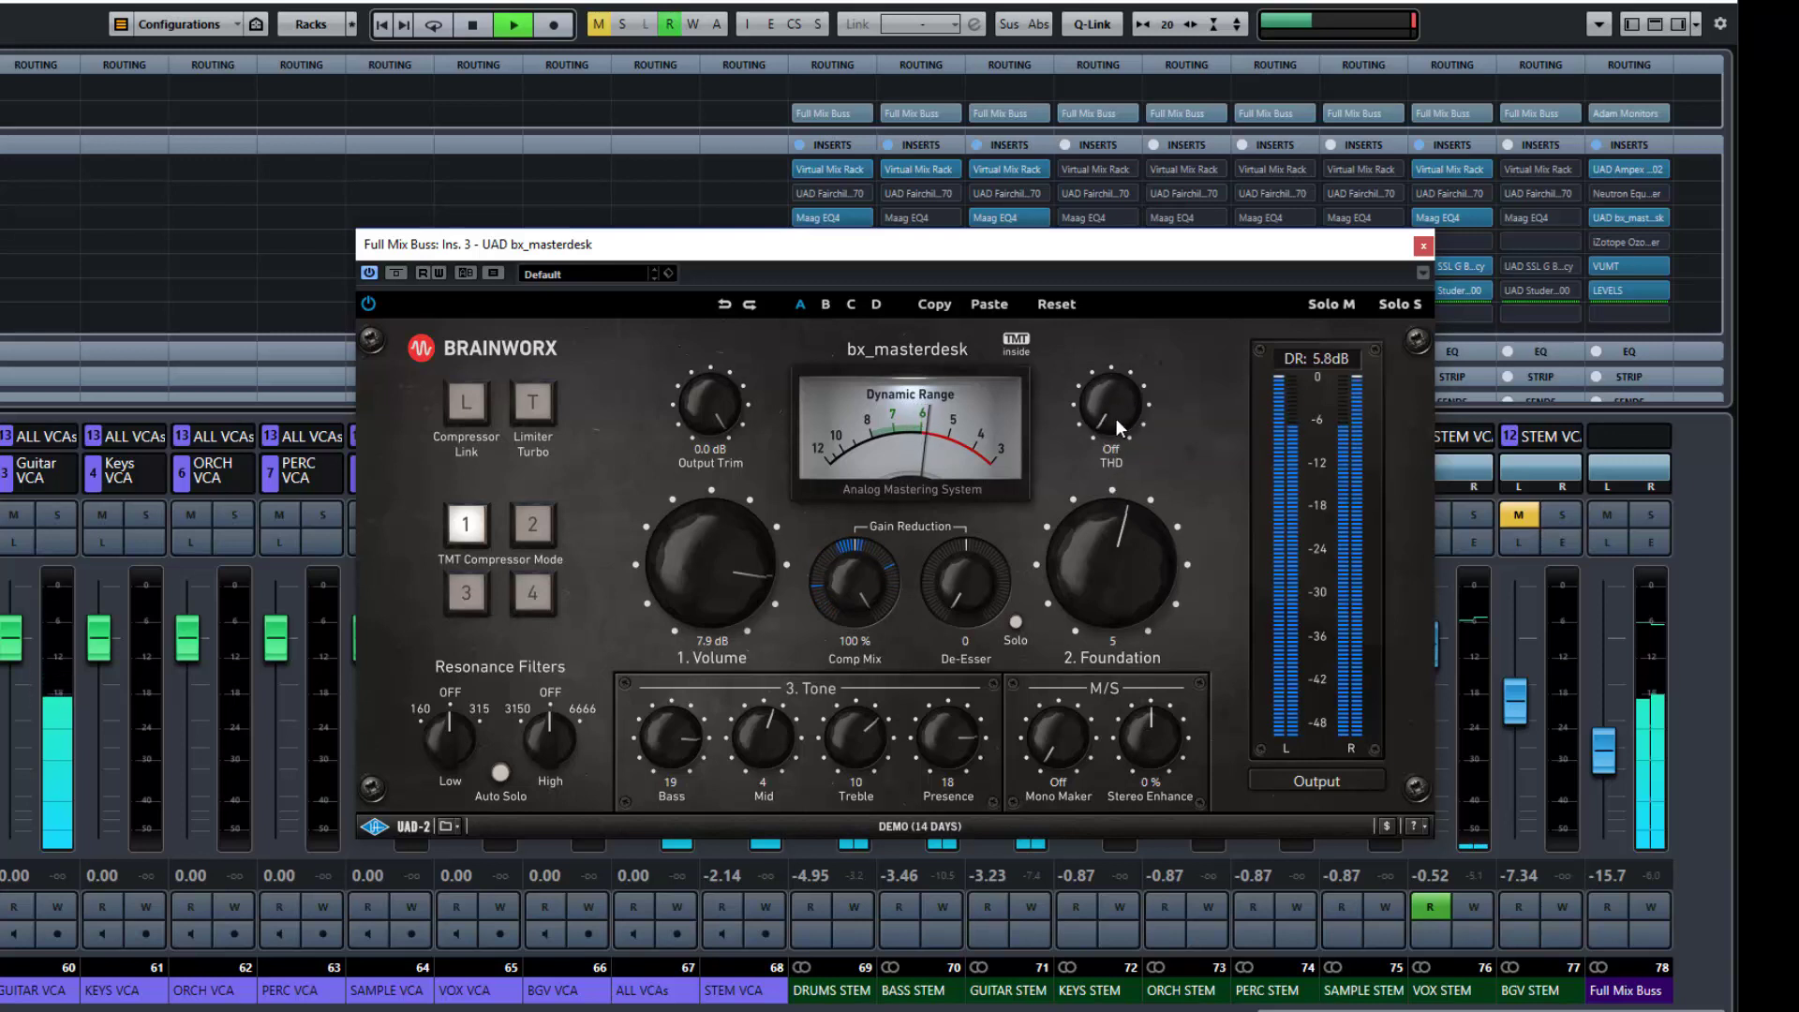
pyautogui.moveTo(1115, 418); pyautogui.dragTo(1144, 184)
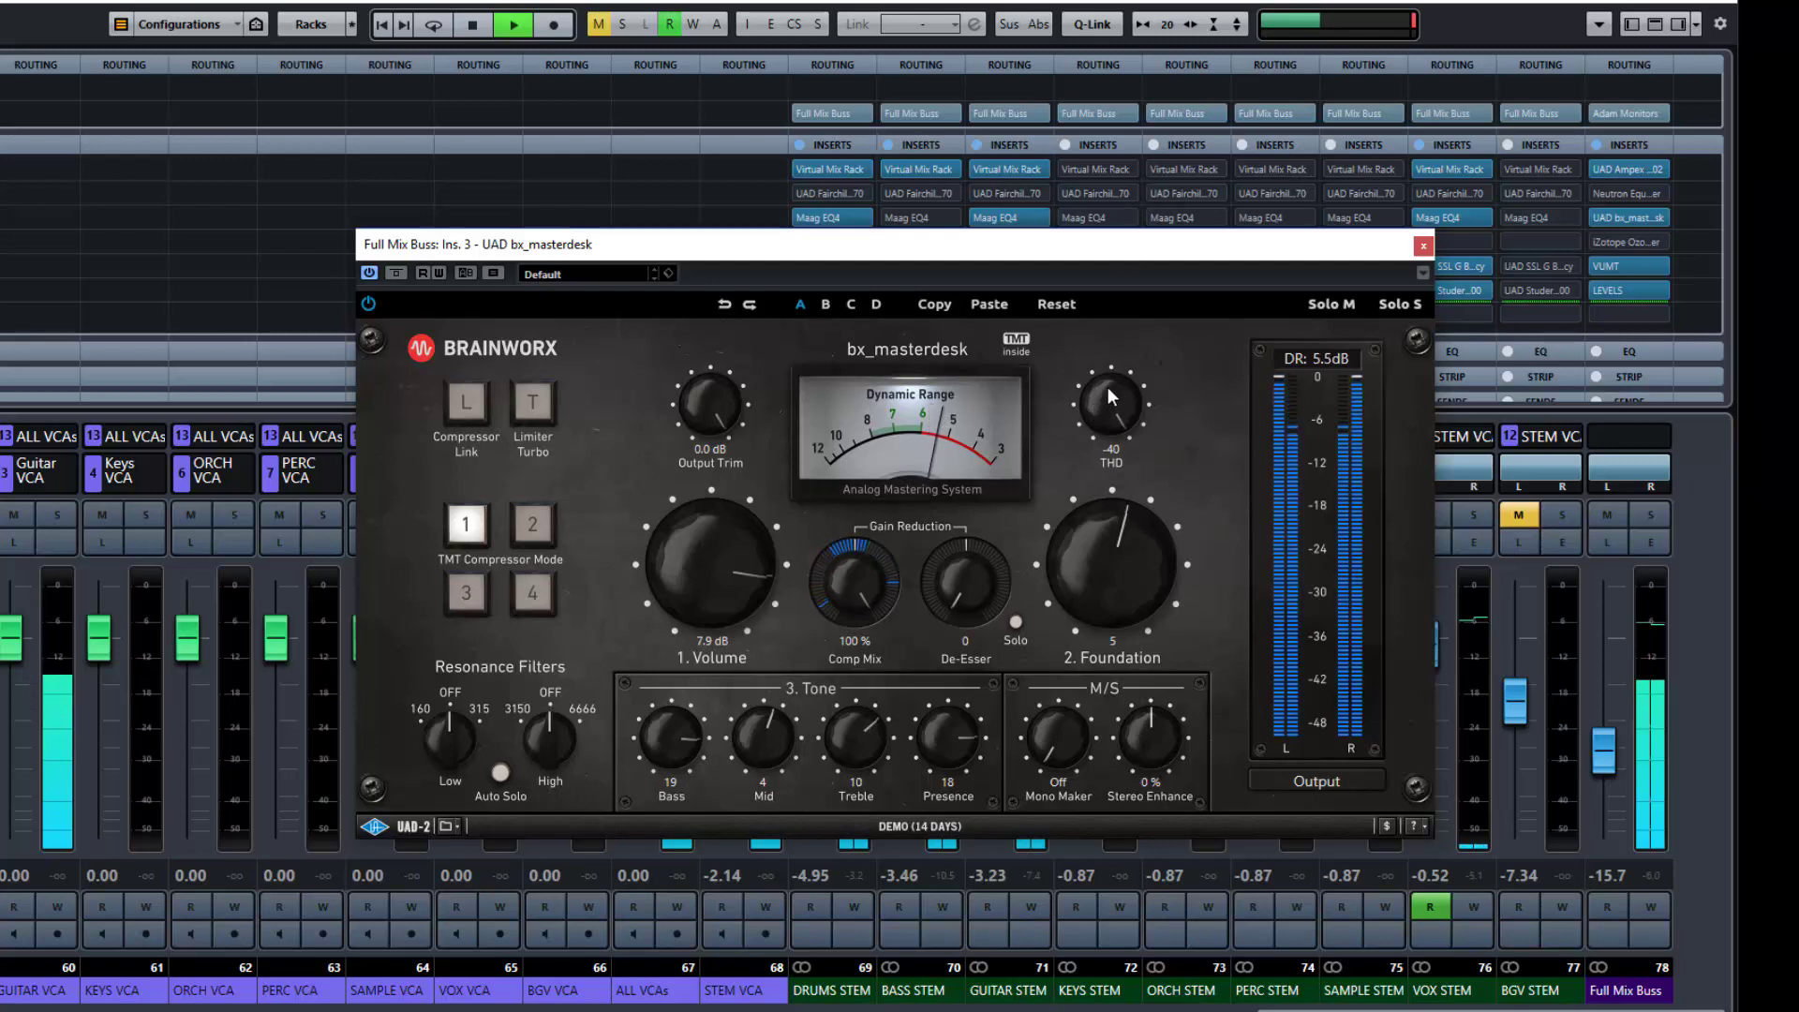
pyautogui.moveTo(1108, 386); pyautogui.dragTo(1077, 577)
pyautogui.moveTo(1115, 392); pyautogui.dragTo(1115, 357)
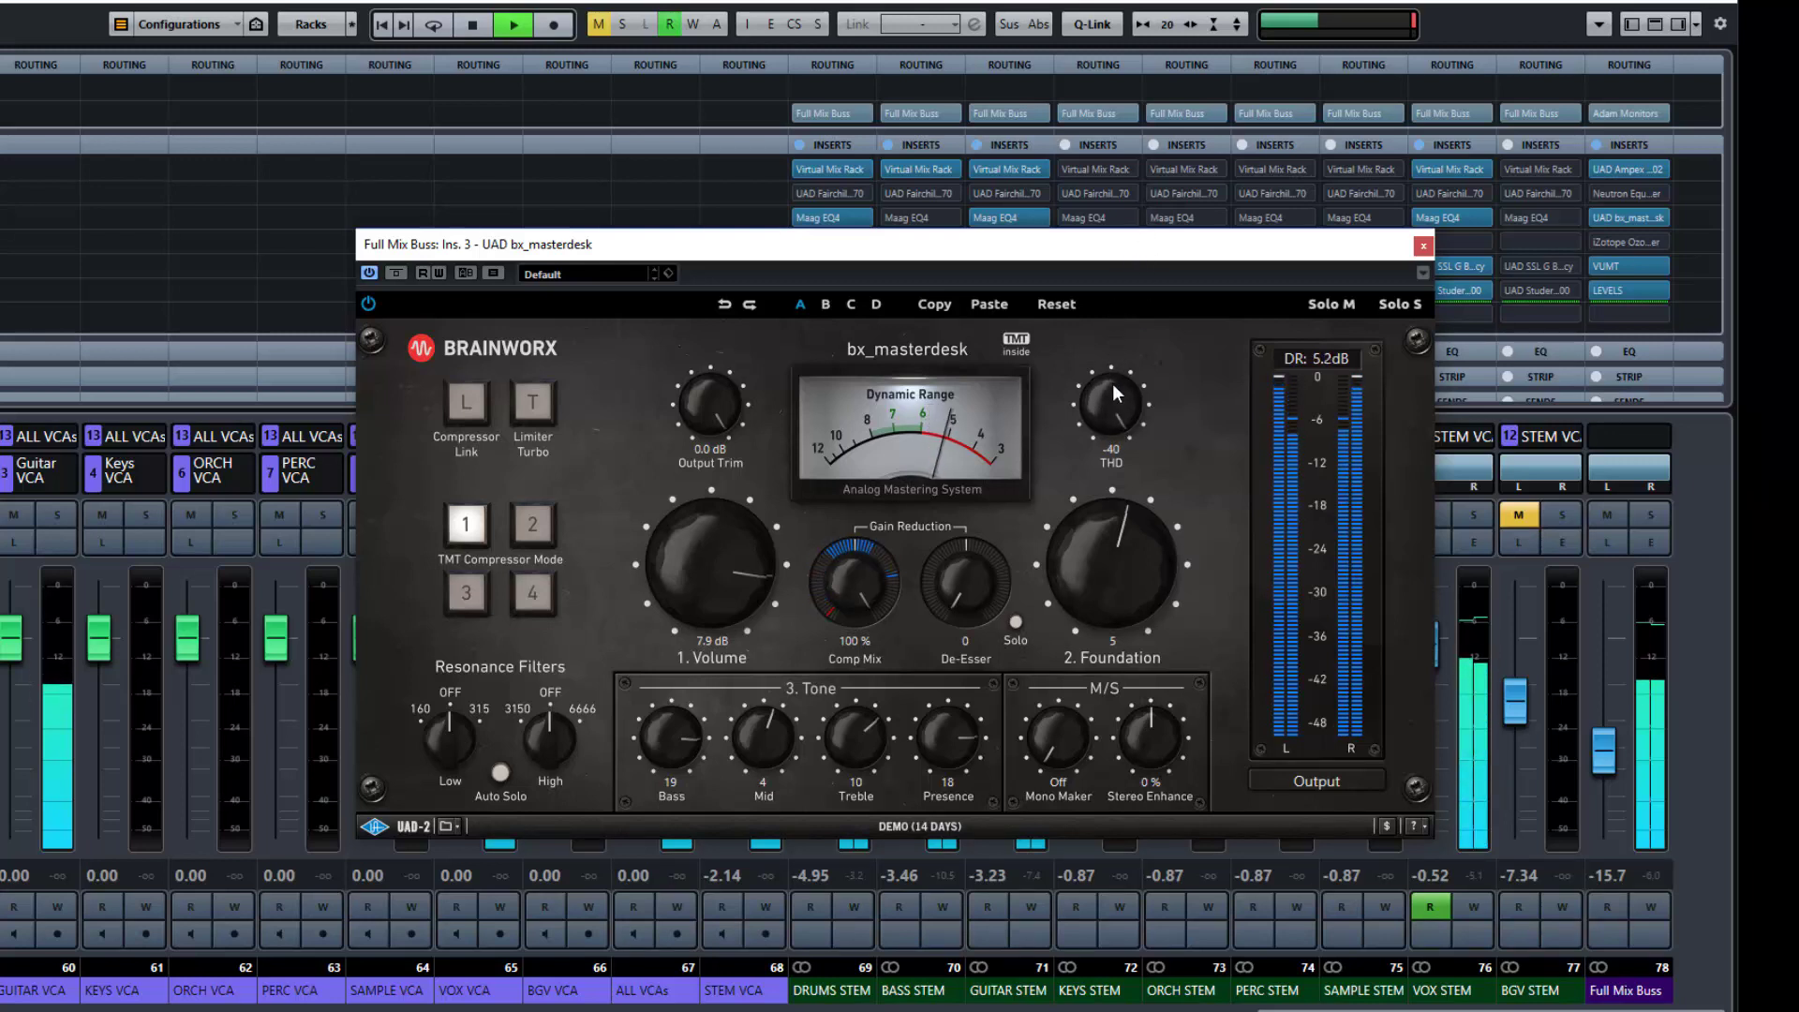
pyautogui.moveTo(1112, 384); pyautogui.dragTo(1082, 564)
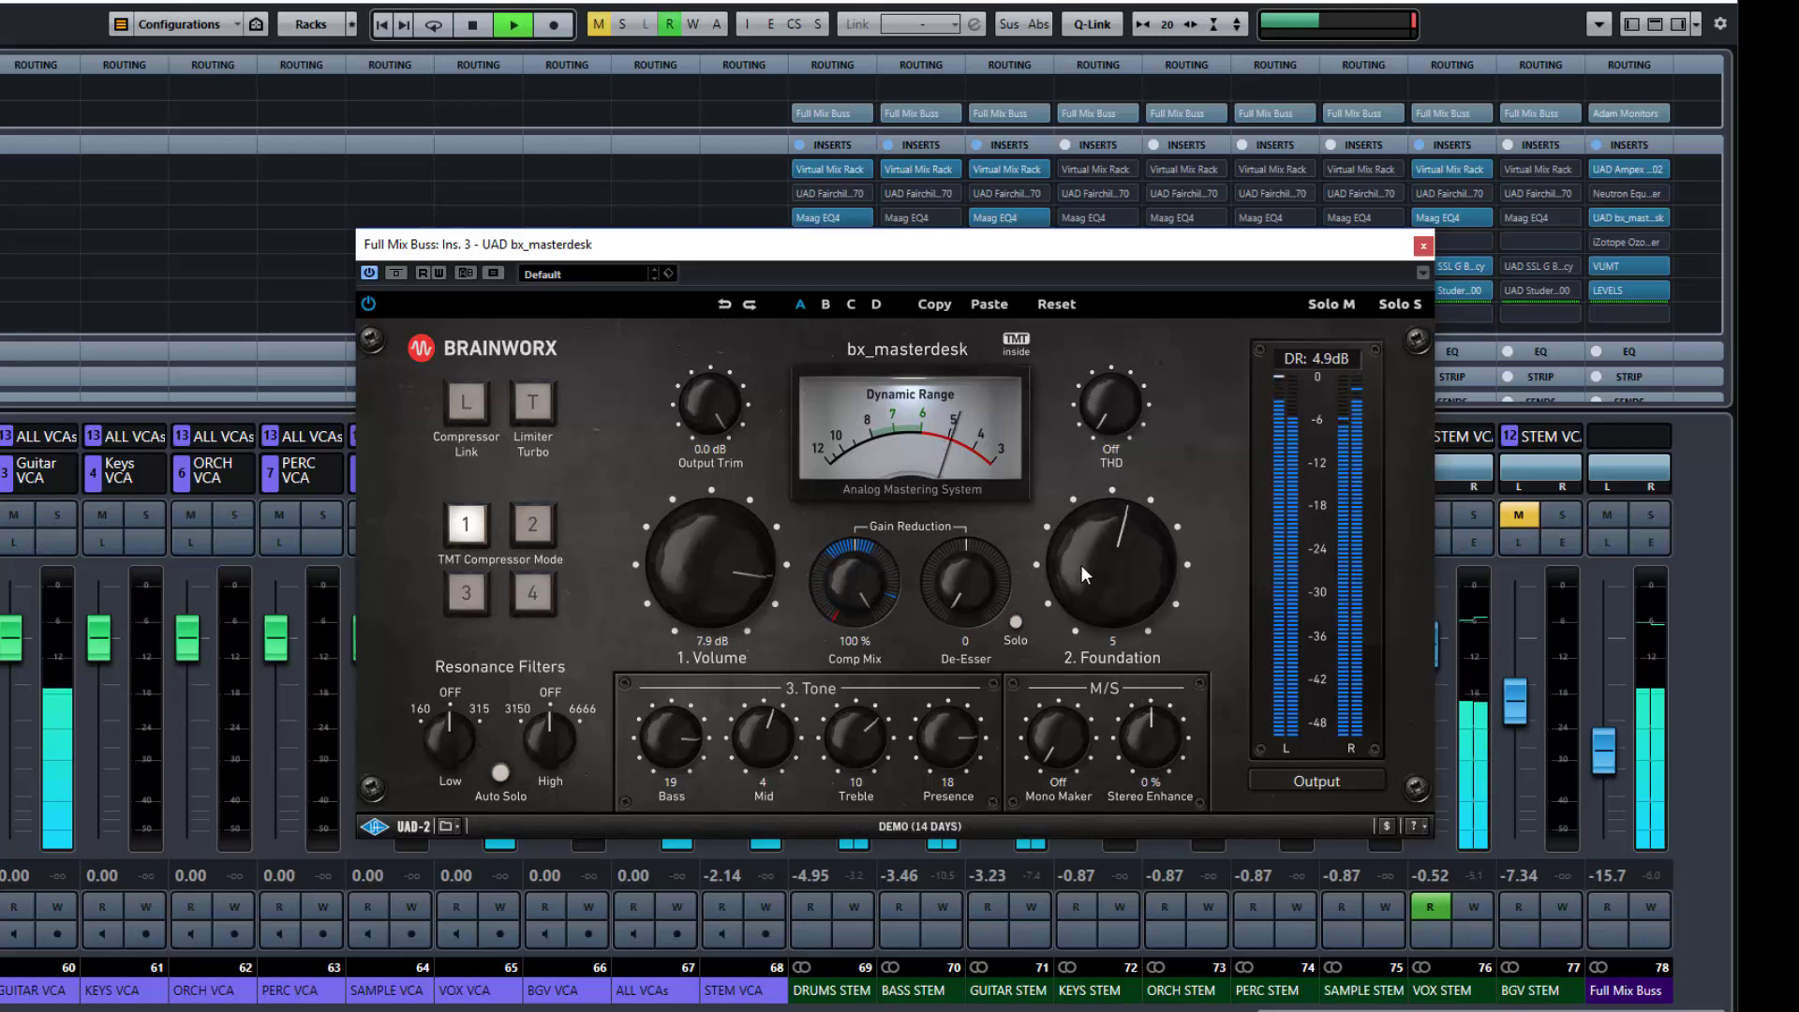
pyautogui.moveTo(1109, 416); pyautogui.dragTo(1104, 194)
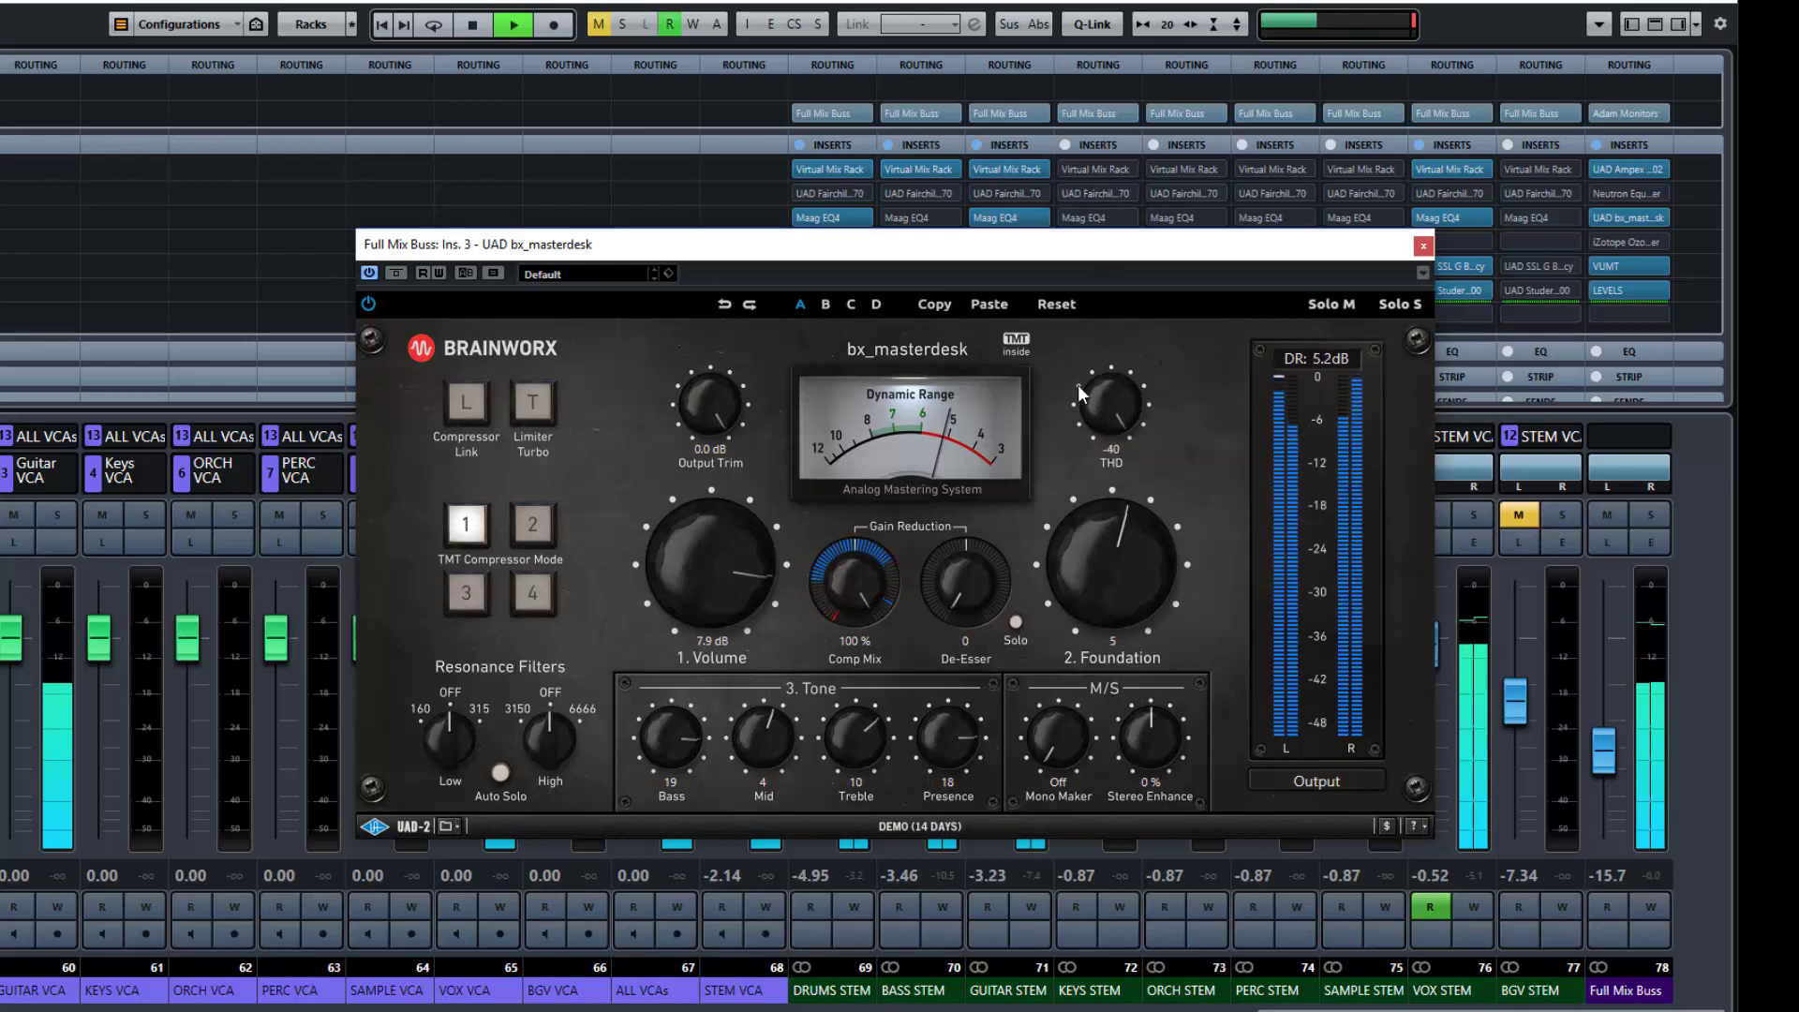
pyautogui.moveTo(1079, 391); pyautogui.dragTo(1087, 473)
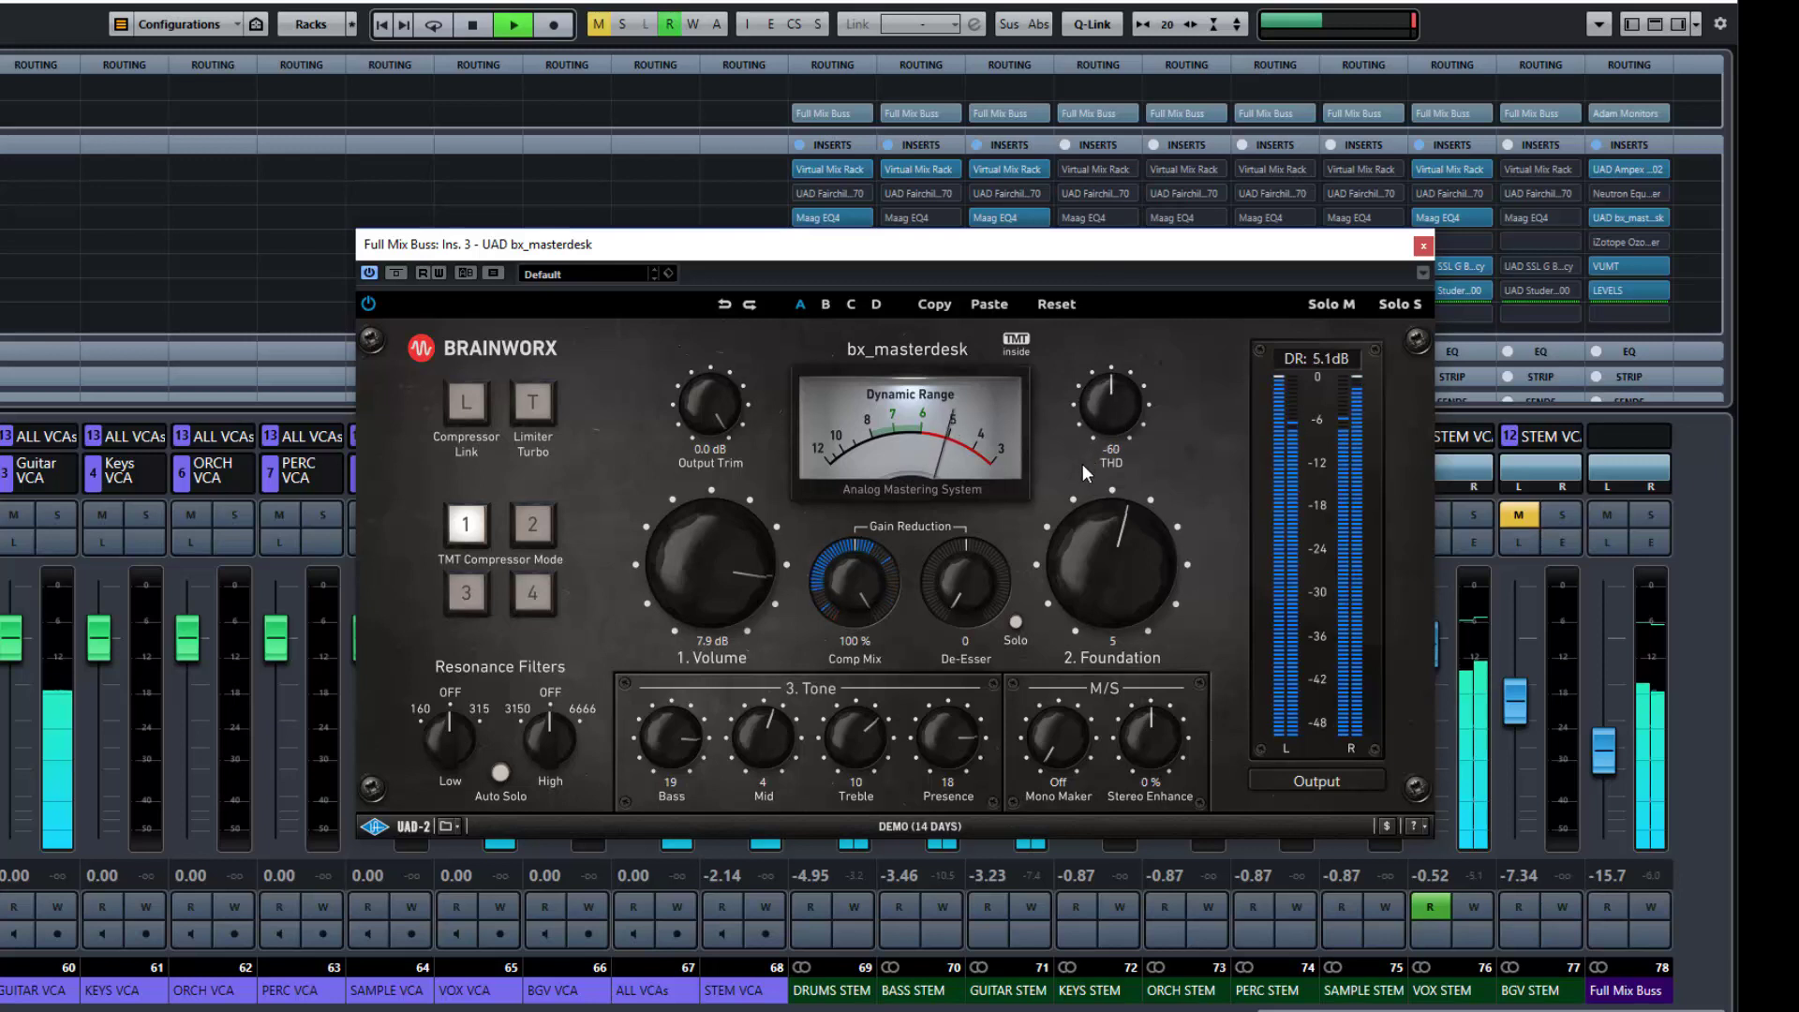
pyautogui.press('space')
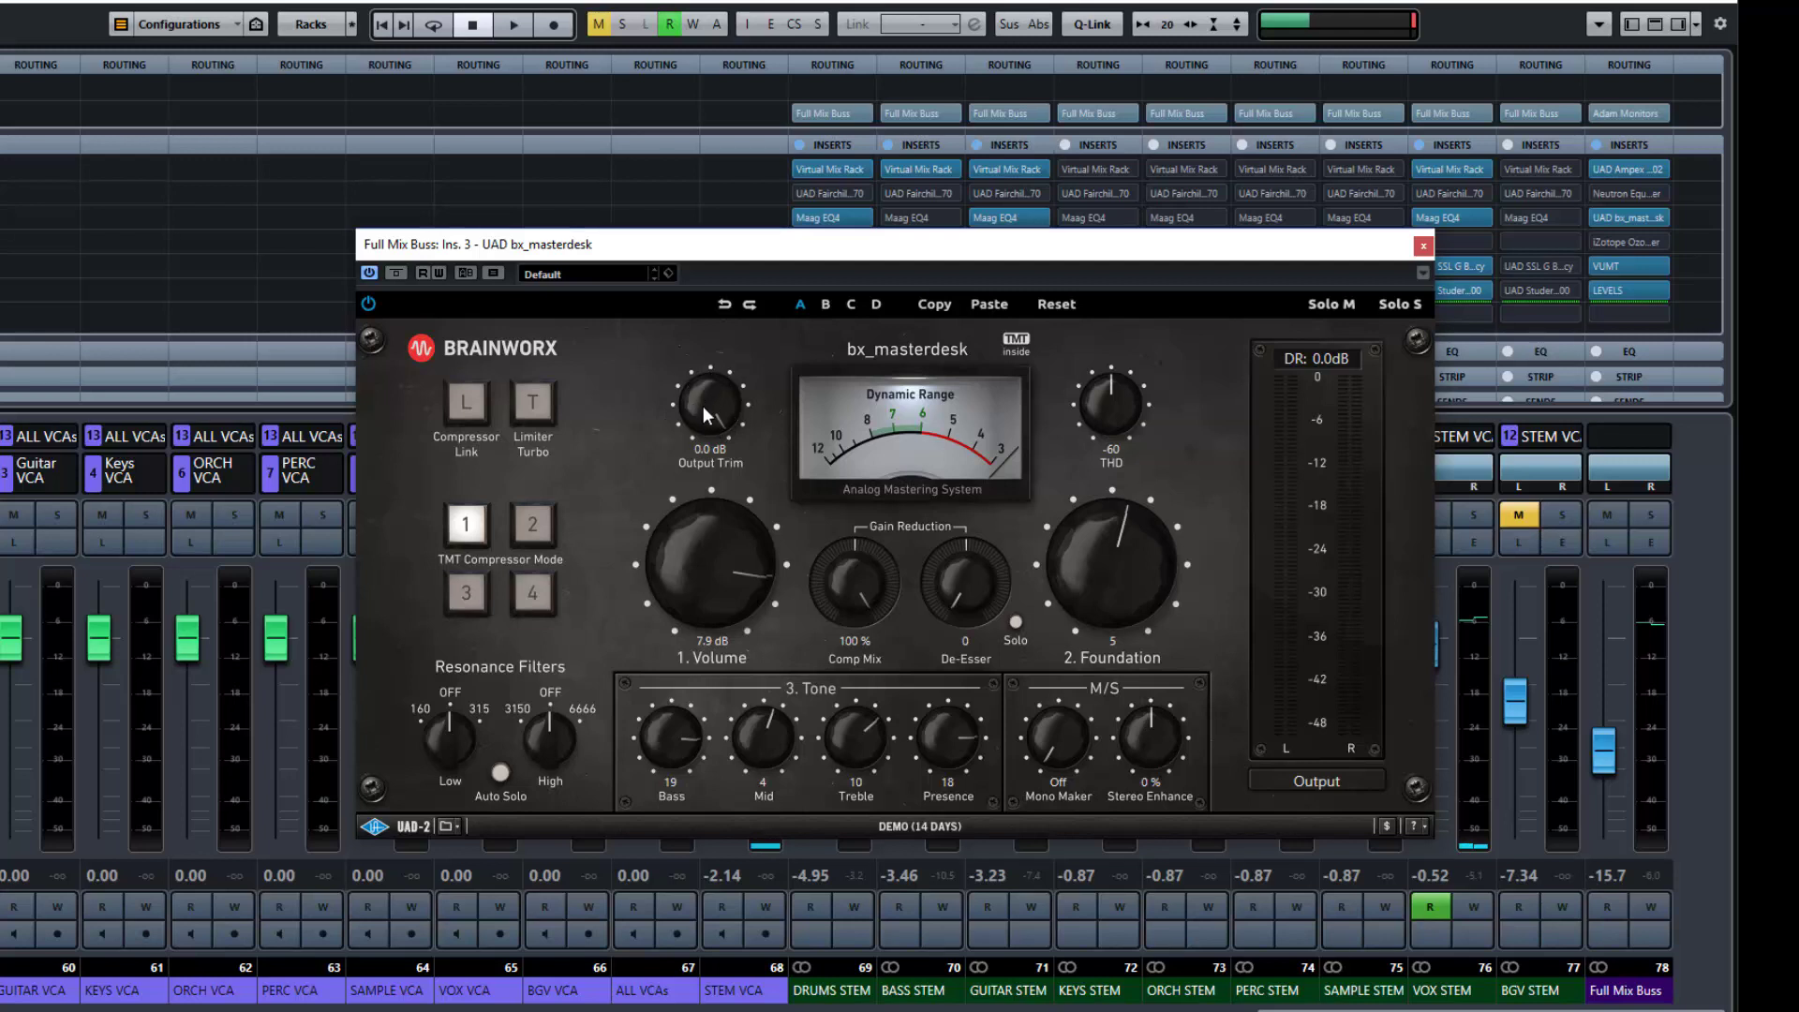
# With playback stopped, demonstrate the output meter, Mono Maker and Stereo Enhance controls, returning Mono Maker to Off and Stereo Enhance to 0 %.
pyautogui.moveTo(703, 407); pyautogui.dragTo(703, 412)
pyautogui.click(1317, 784)
pyautogui.moveTo(1040, 639); pyautogui.dragTo(1040, 547)
pyautogui.moveTo(1054, 768)
pyautogui.mouseDown()
pyautogui.moveTo(1084, 853)
pyautogui.moveTo(1045, 781)
pyautogui.mouseUp()
pyautogui.moveTo(1042, 820); pyautogui.dragTo(1042, 886)
pyautogui.moveTo(1150, 752); pyautogui.dragTo(1155, 797)
# Play the mix and compare Mono Maker at 300 Hz with Mono Maker Off, leaving it Off.
pyautogui.press('space')
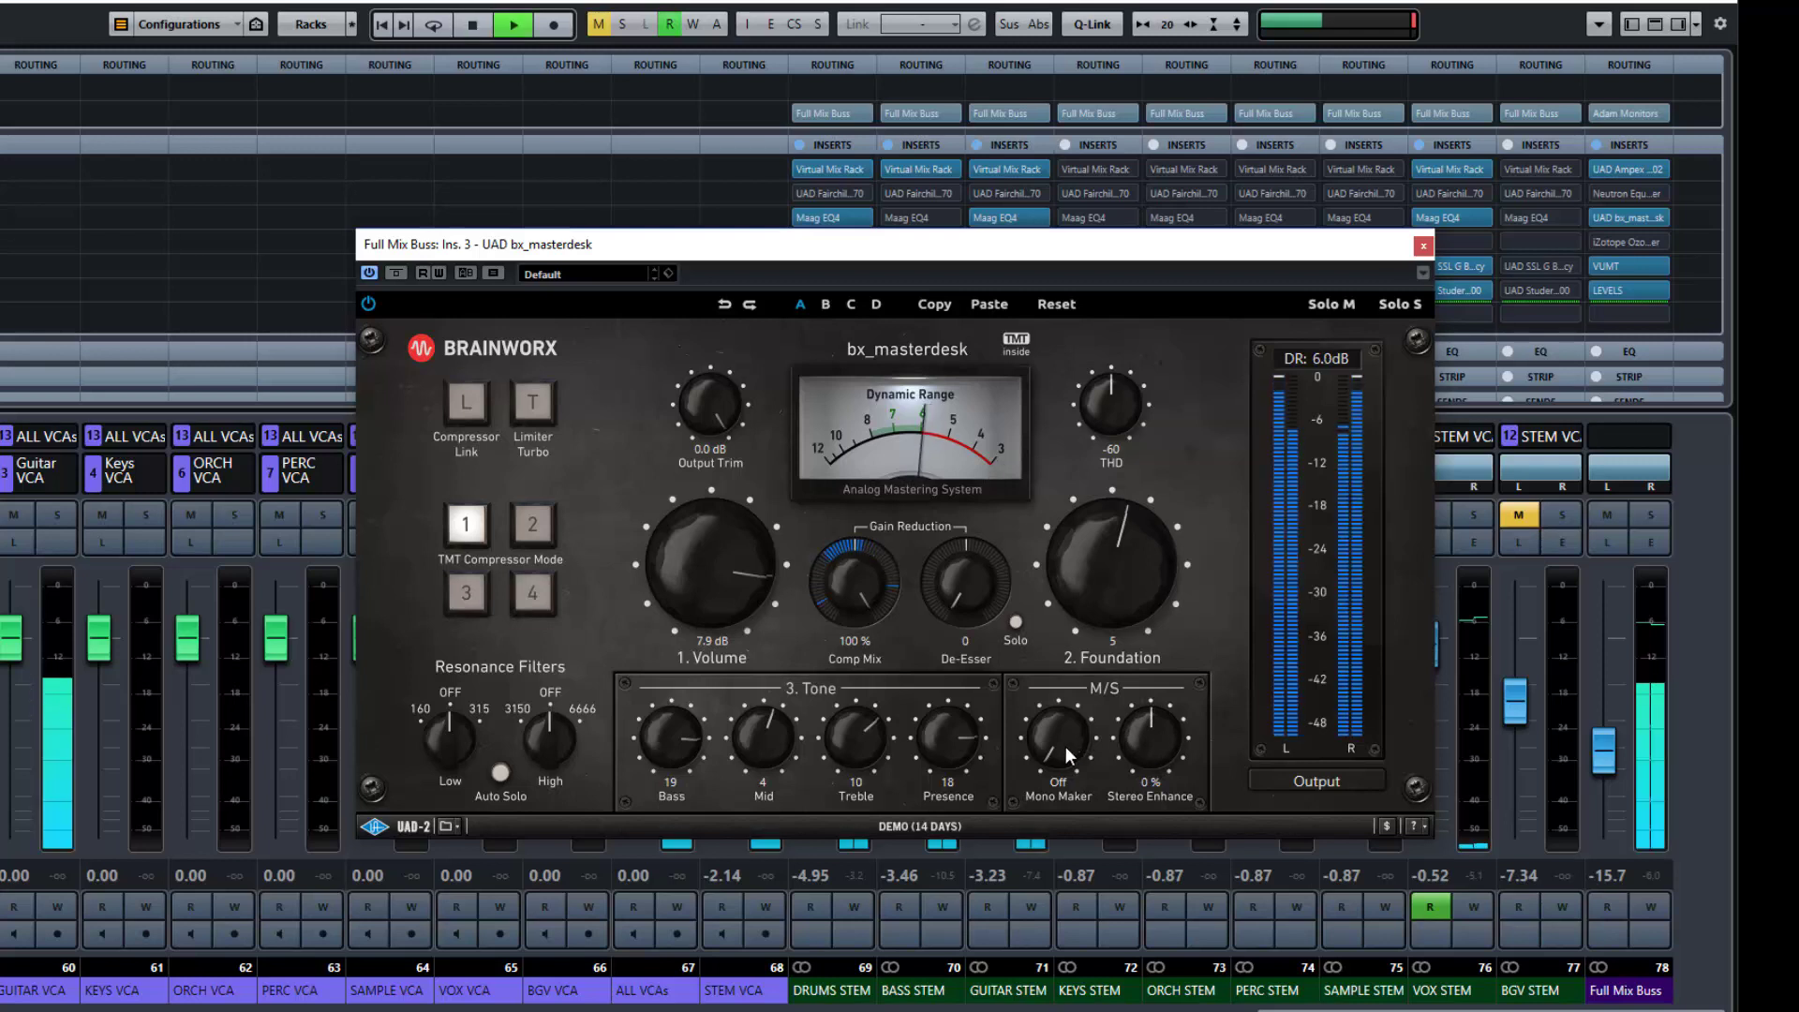
pyautogui.moveTo(1066, 746); pyautogui.dragTo(1076, 559)
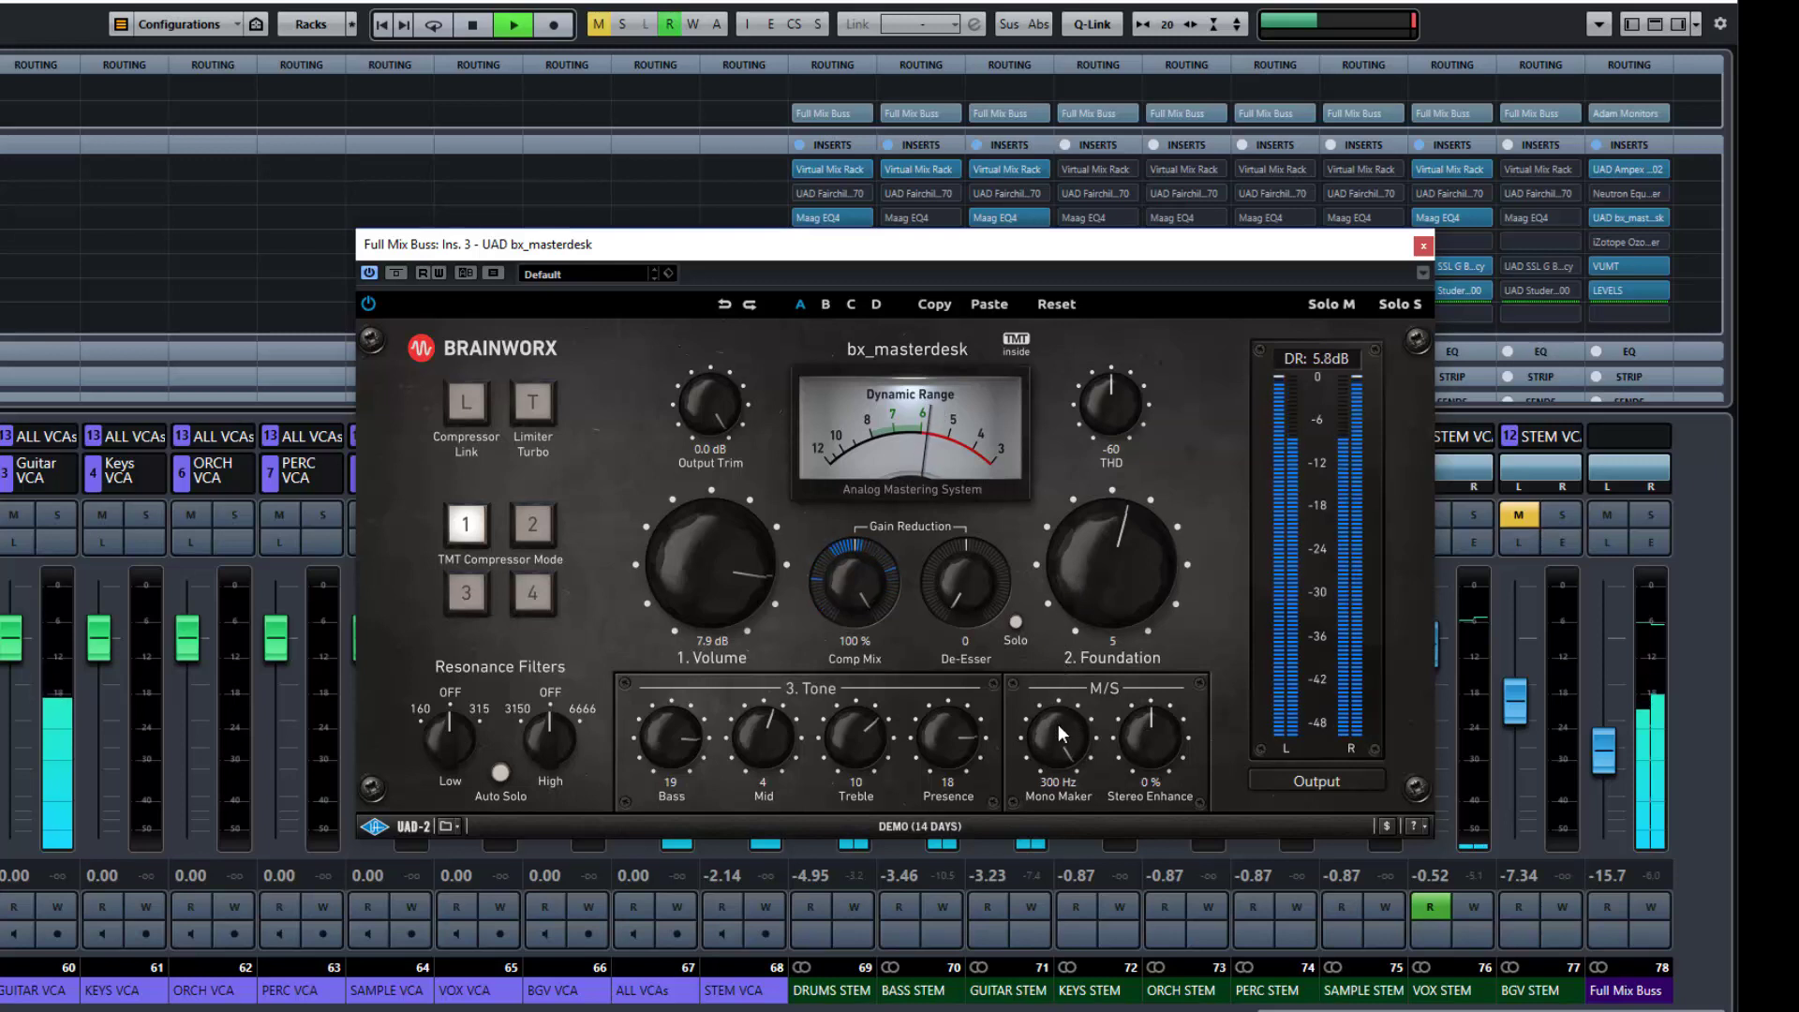
pyautogui.moveTo(1061, 762); pyautogui.dragTo(1080, 558)
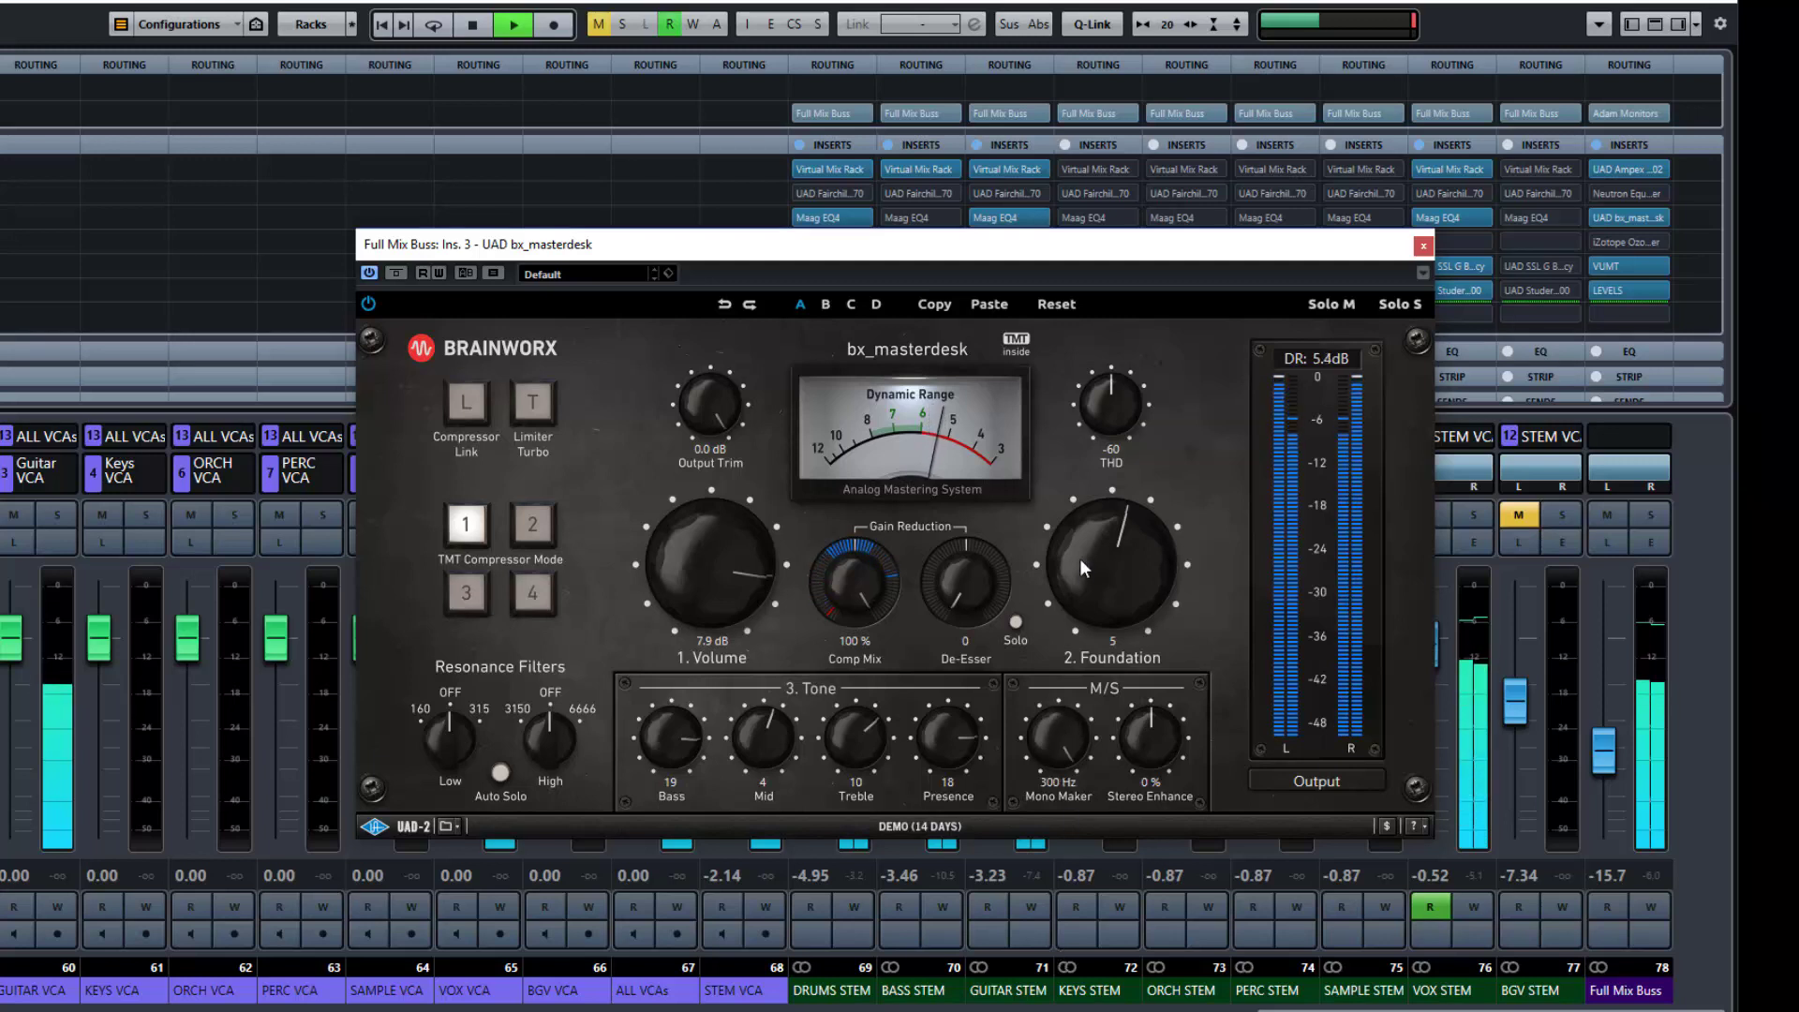
pyautogui.press('space')
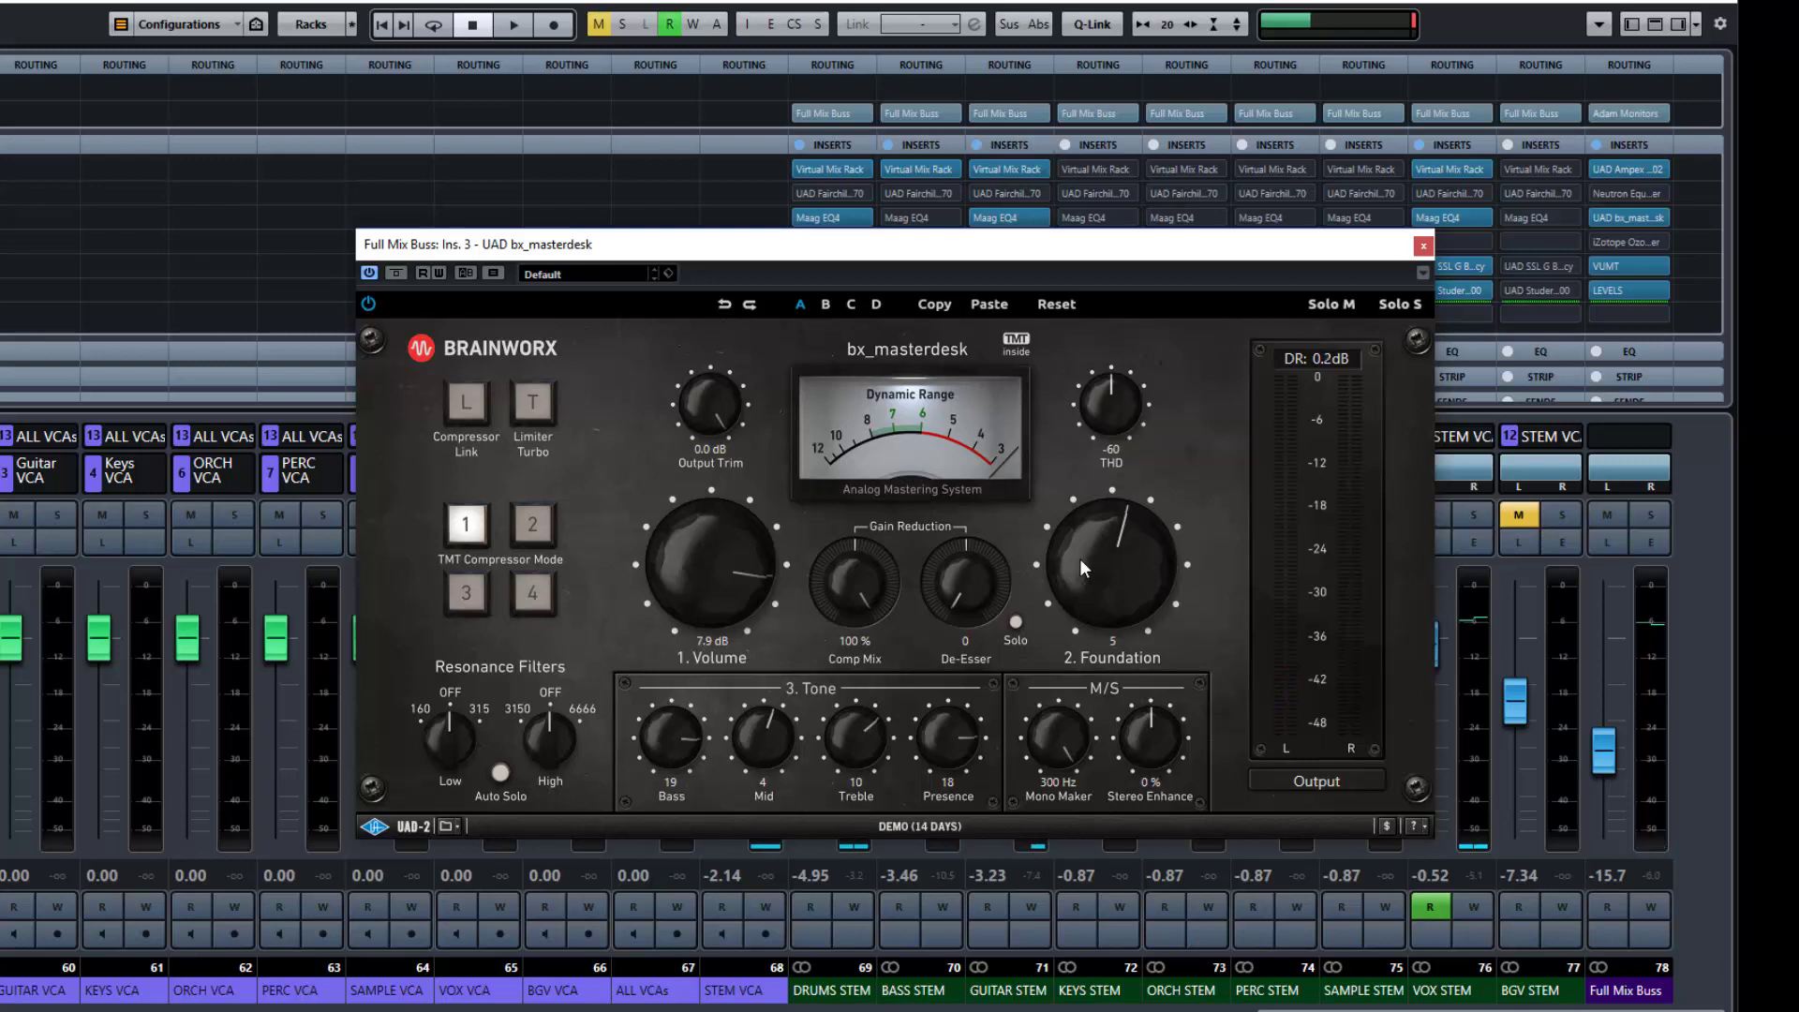
pyautogui.press('space')
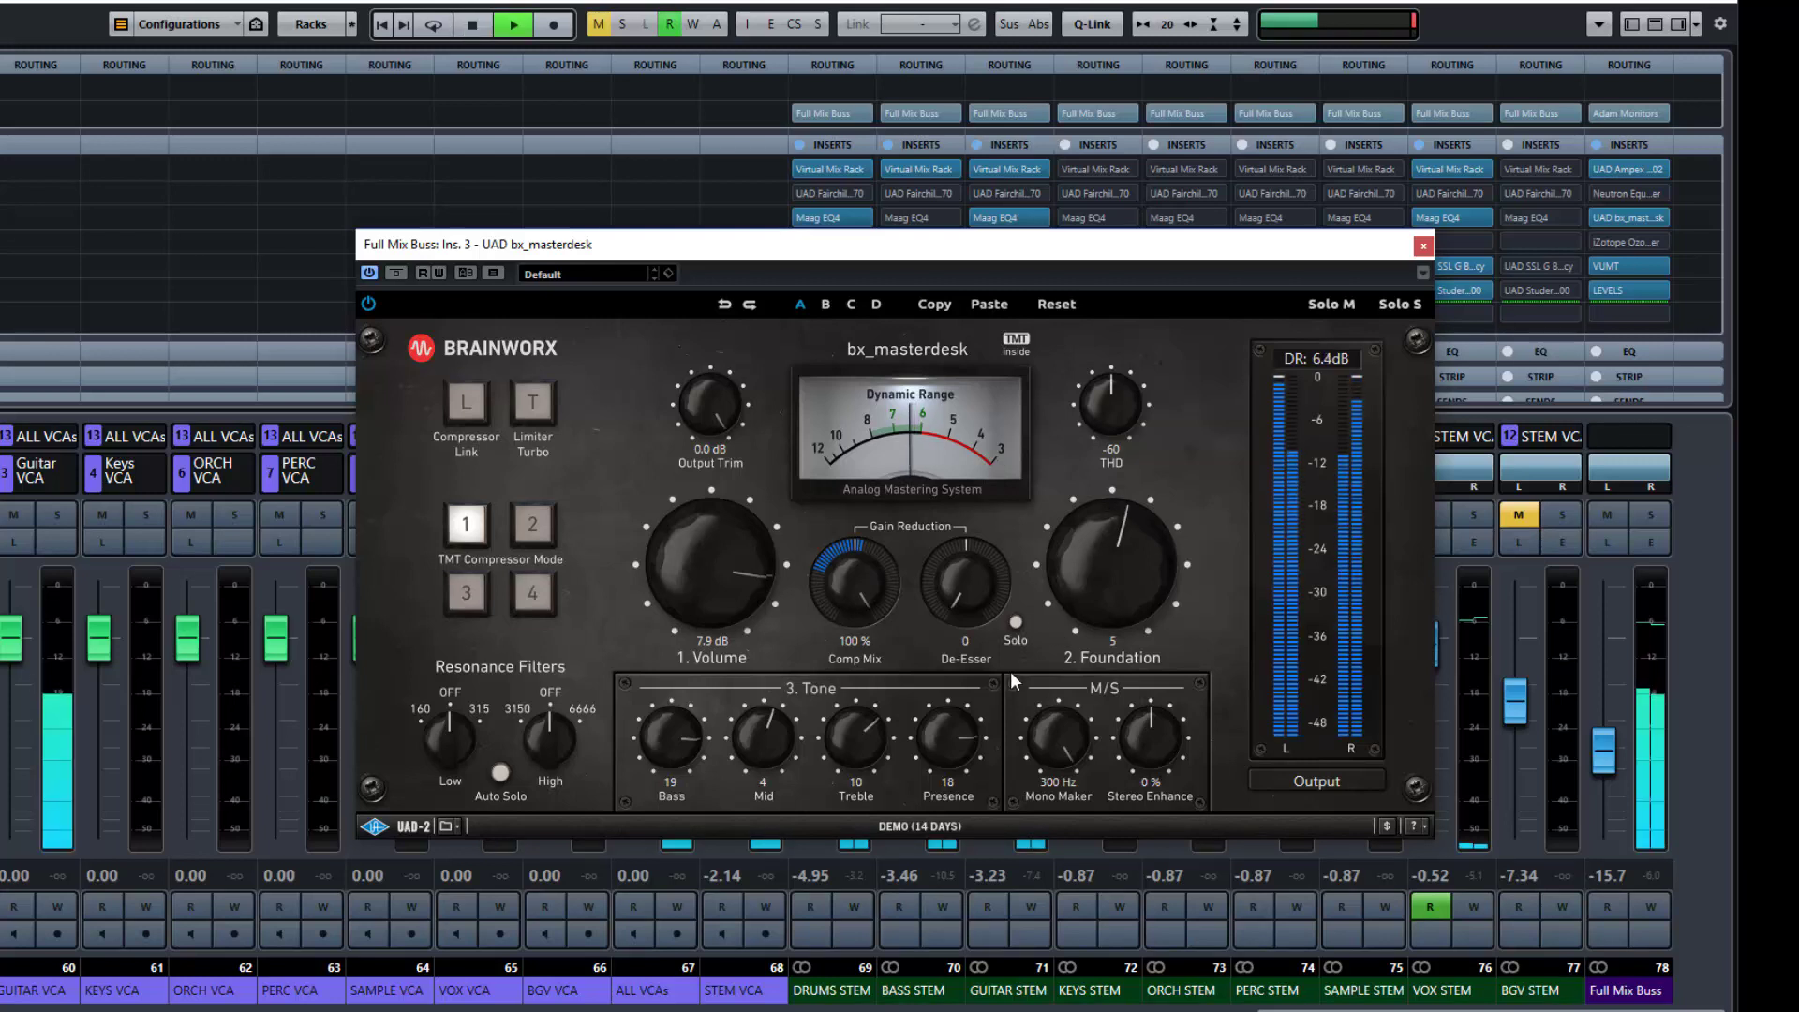
pyautogui.moveTo(1049, 724); pyautogui.dragTo(1035, 943)
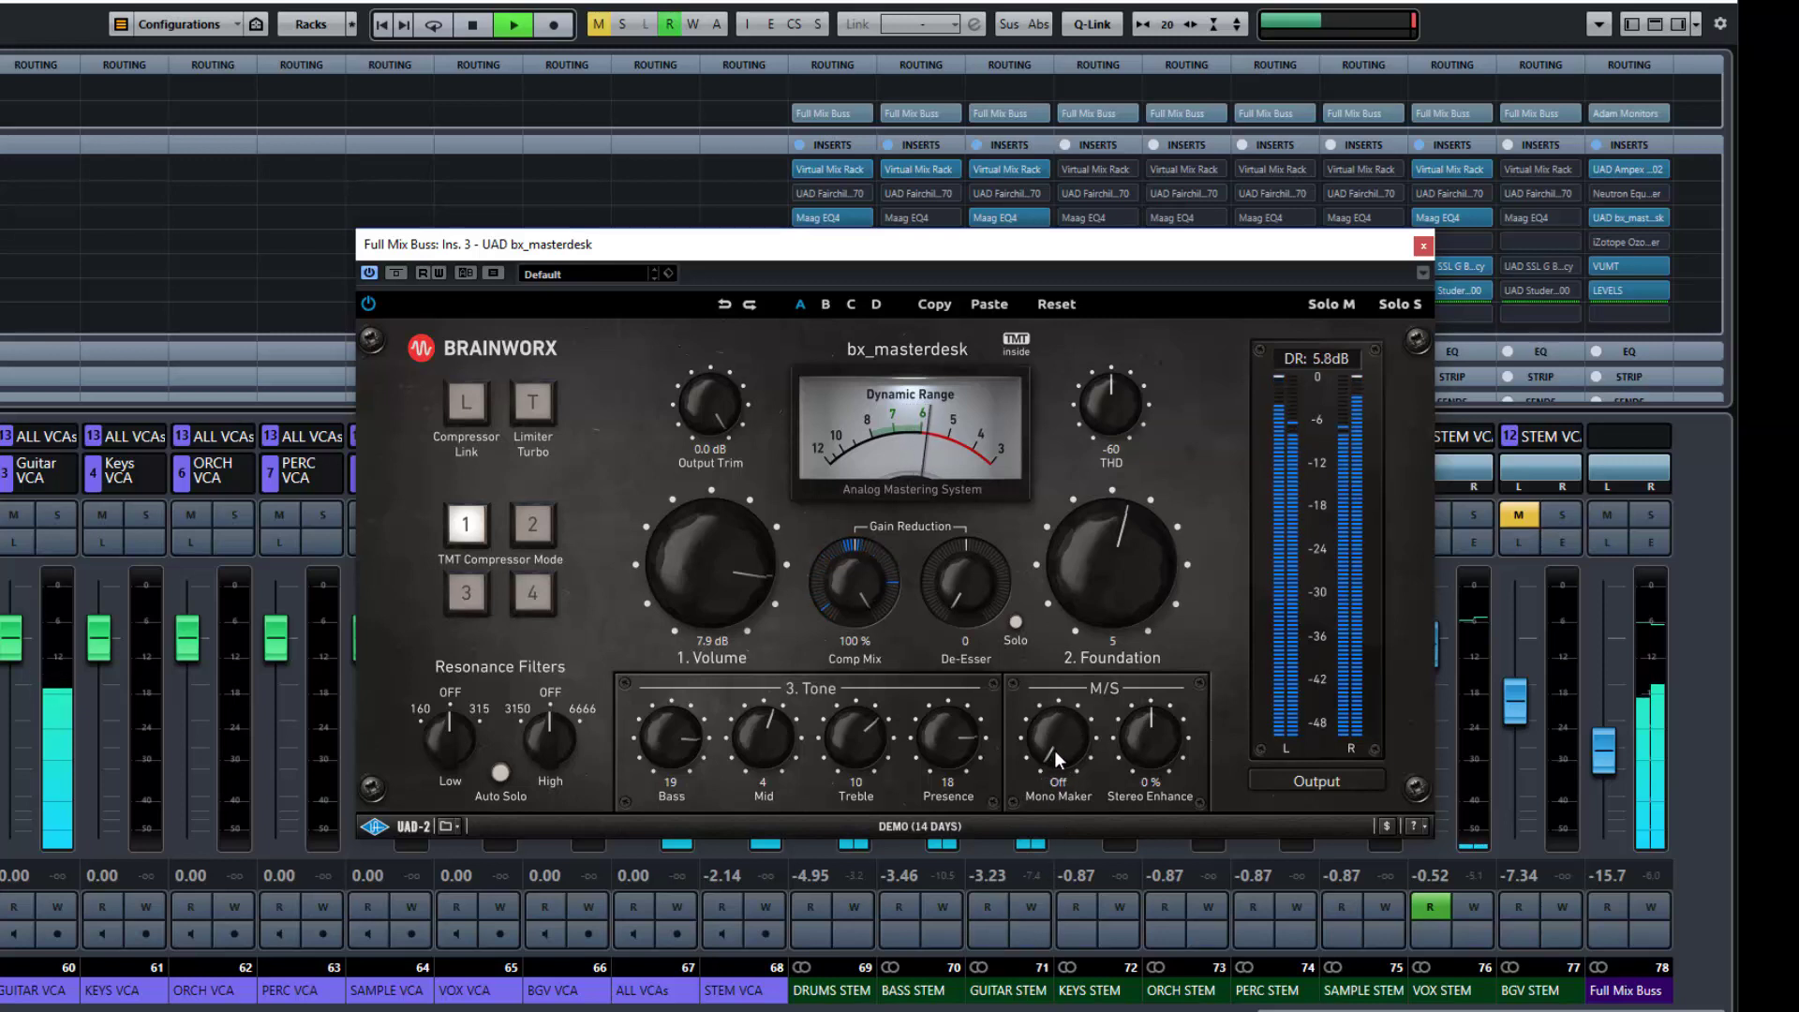
pyautogui.moveTo(1054, 749)
pyautogui.mouseDown()
pyautogui.moveTo(1066, 617)
pyautogui.moveTo(1060, 763)
pyautogui.mouseUp()
# Audition Stereo Enhance at 100 % and -100 %, bring it back to -3 %, and stop playback.
pyautogui.moveTo(1154, 717); pyautogui.dragTo(1150, 632)
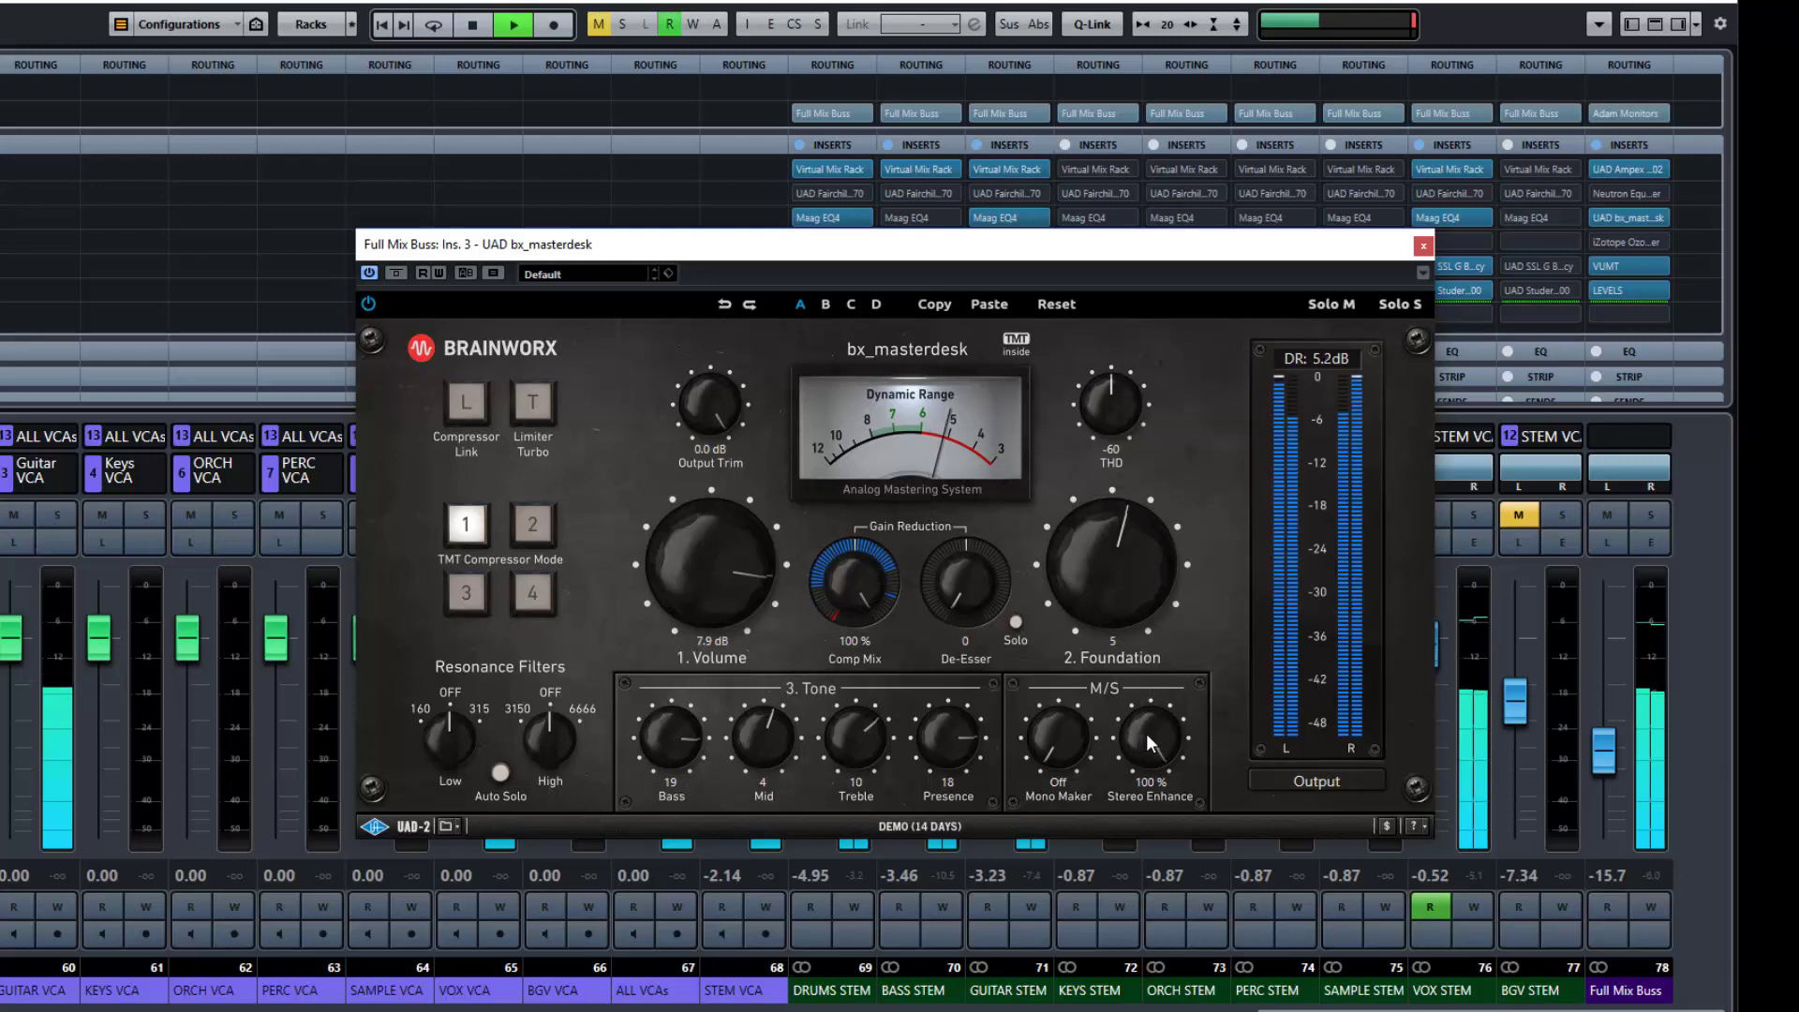
pyautogui.moveTo(1150, 729); pyautogui.dragTo(1130, 941)
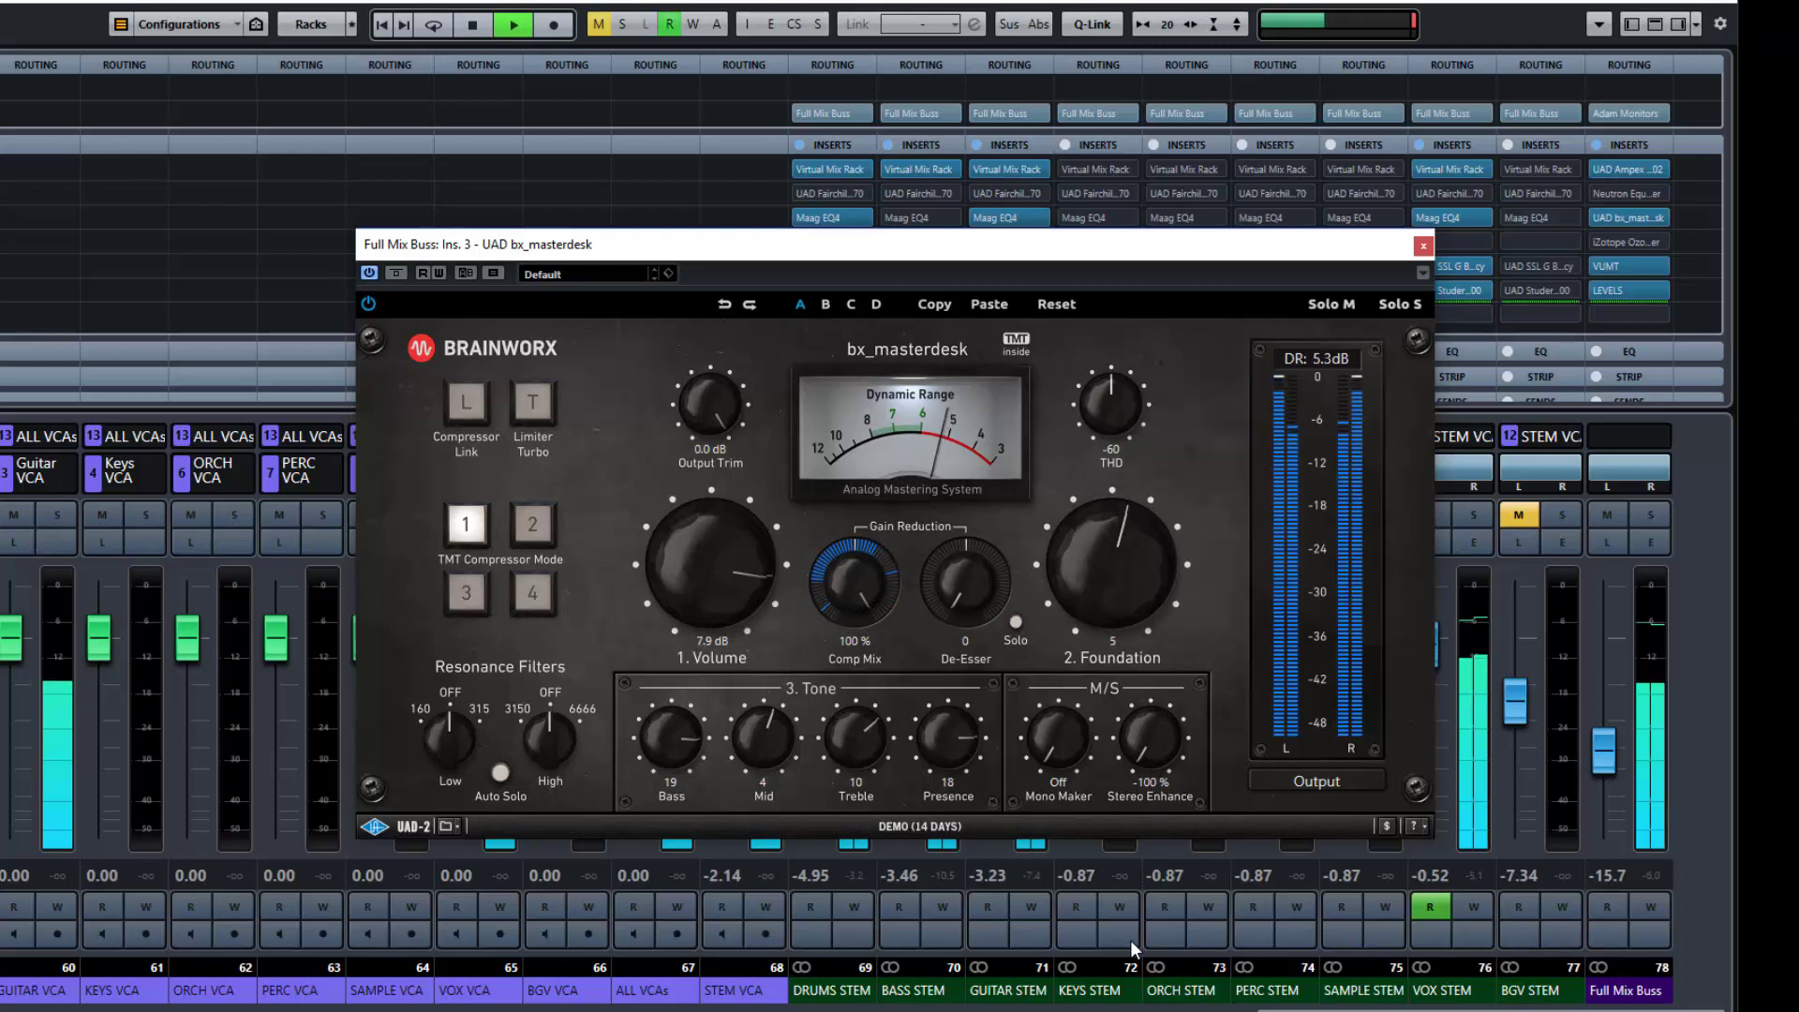
pyautogui.moveTo(1128, 934); pyautogui.dragTo(1134, 694)
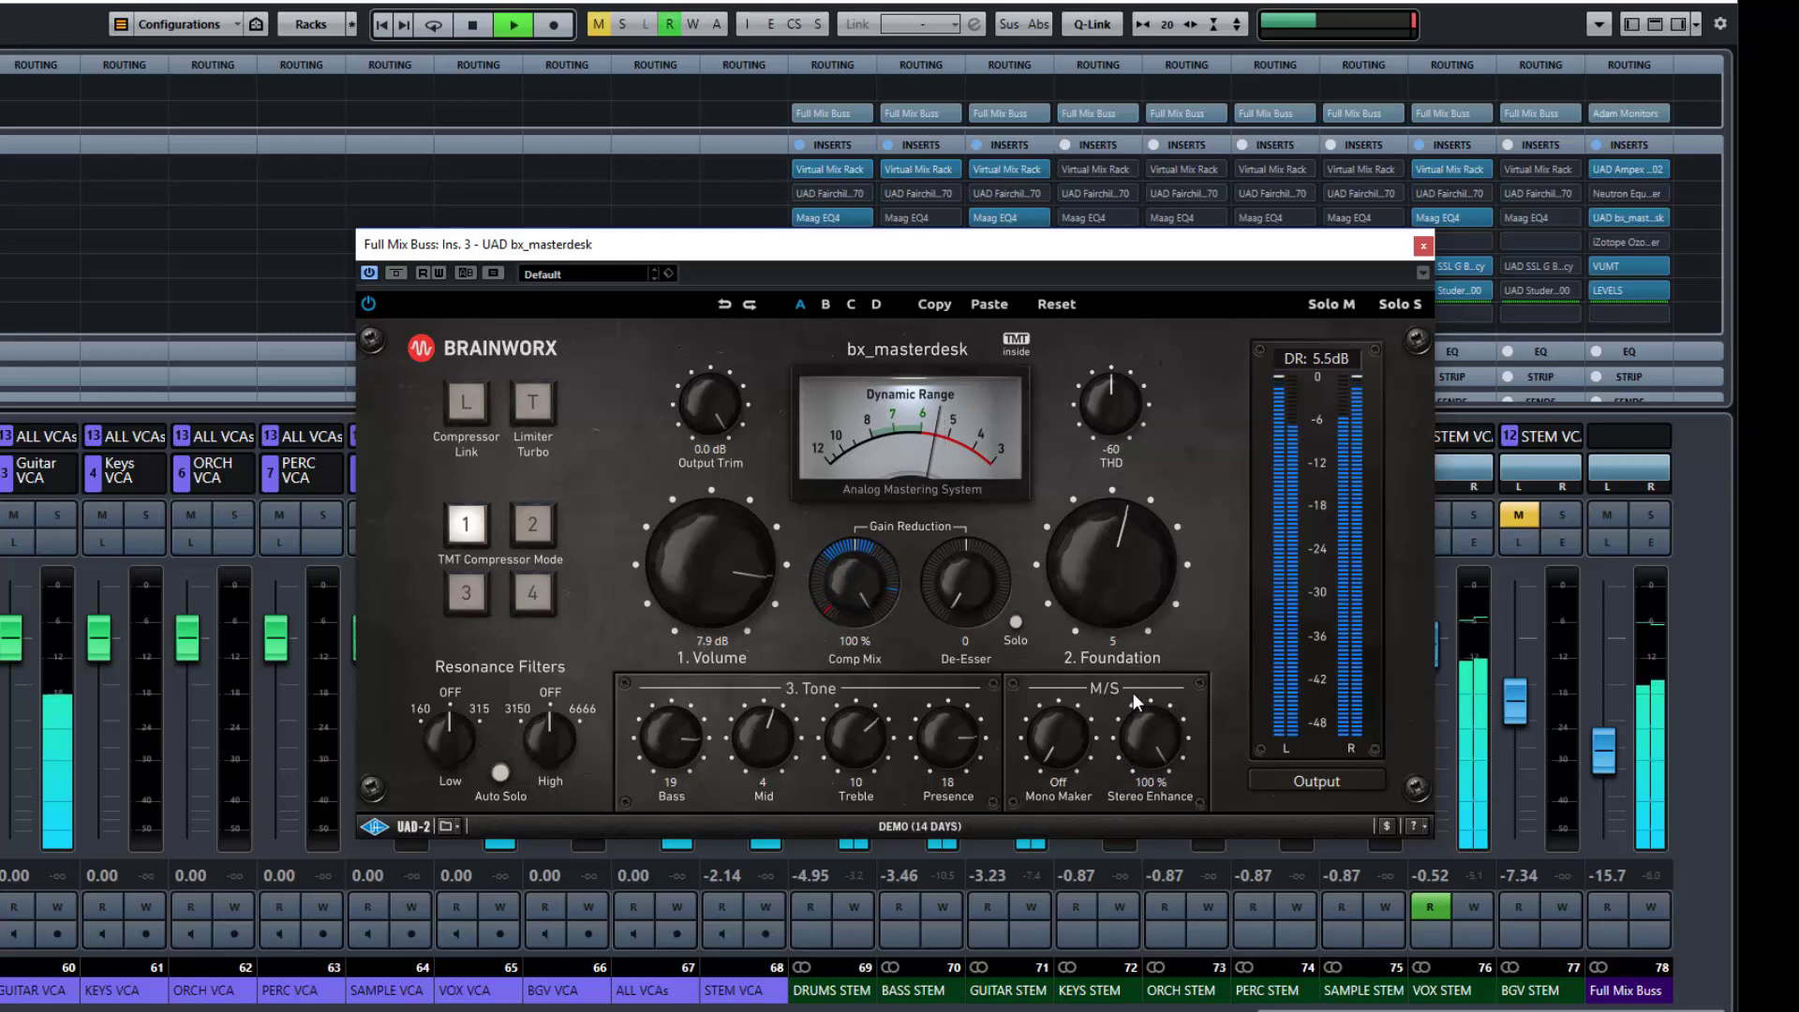
pyautogui.moveTo(1133, 693); pyautogui.dragTo(1147, 817)
pyautogui.press('space')
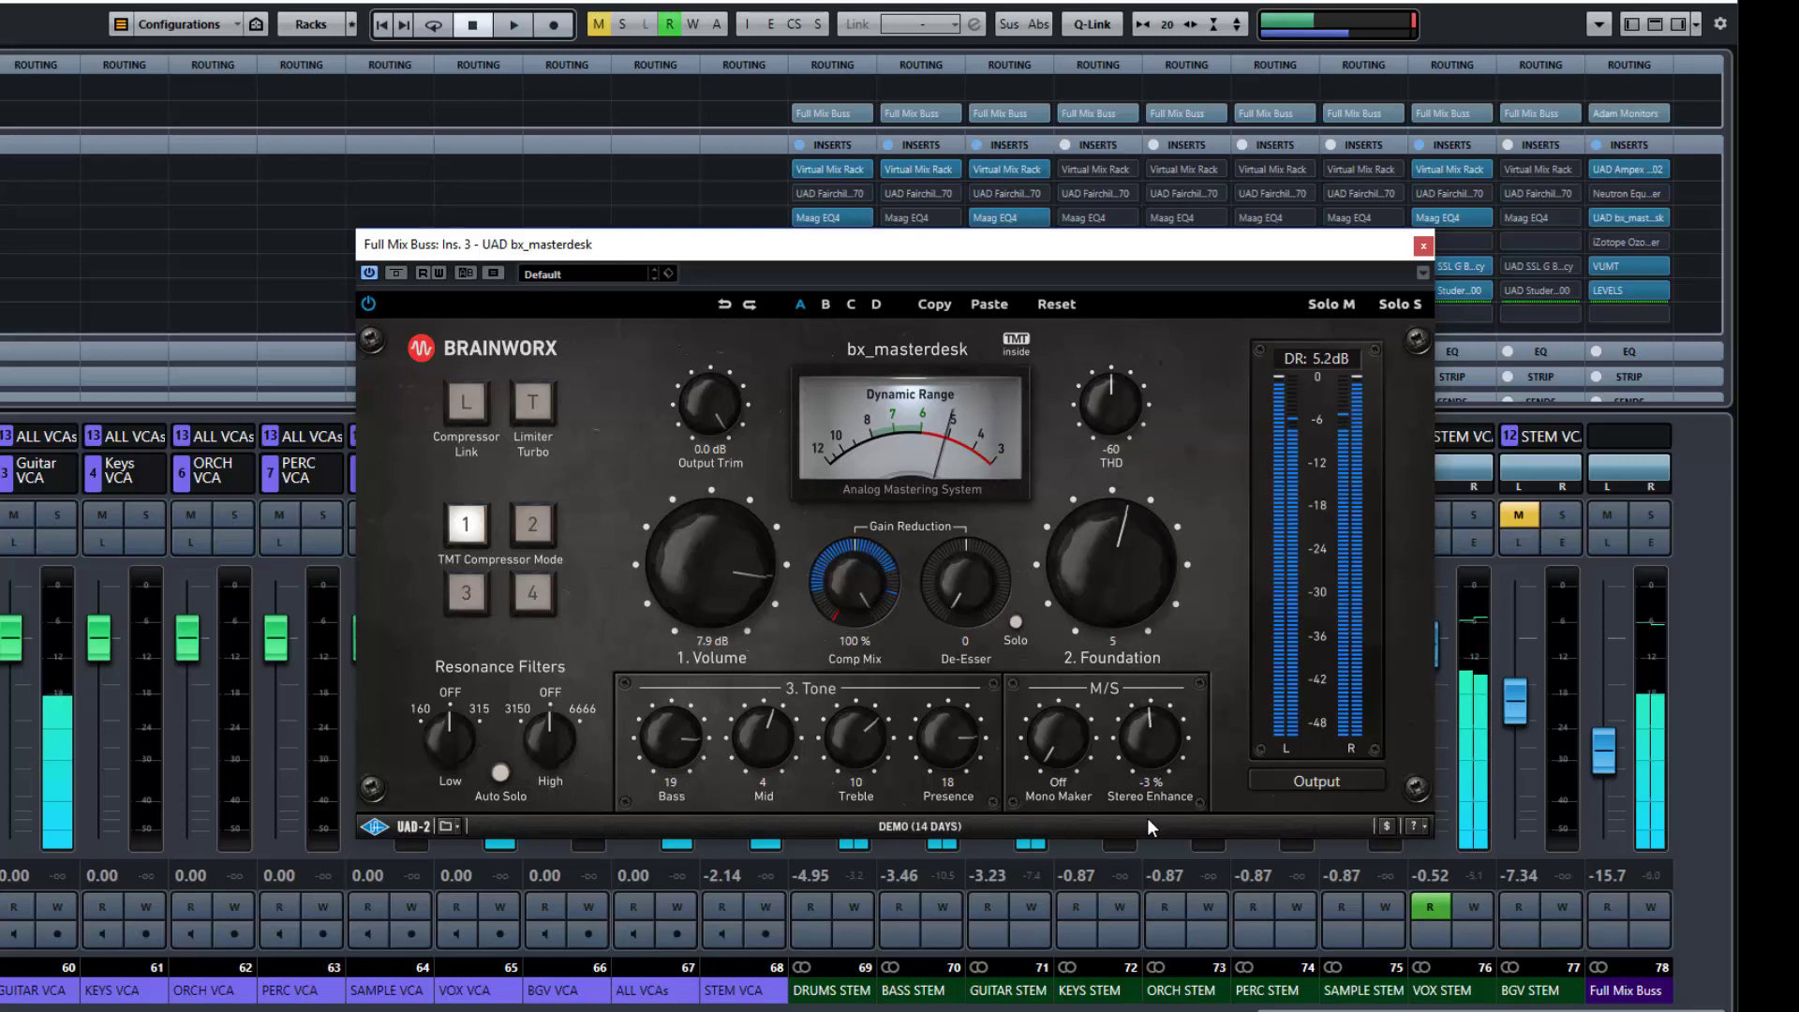
# Demonstrate Mono Maker at 223 Hz and return it to Off, and sweep Stereo Enhance before setting it to -2 %.
pyautogui.moveTo(1059, 757); pyautogui.dragTo(1044, 614)
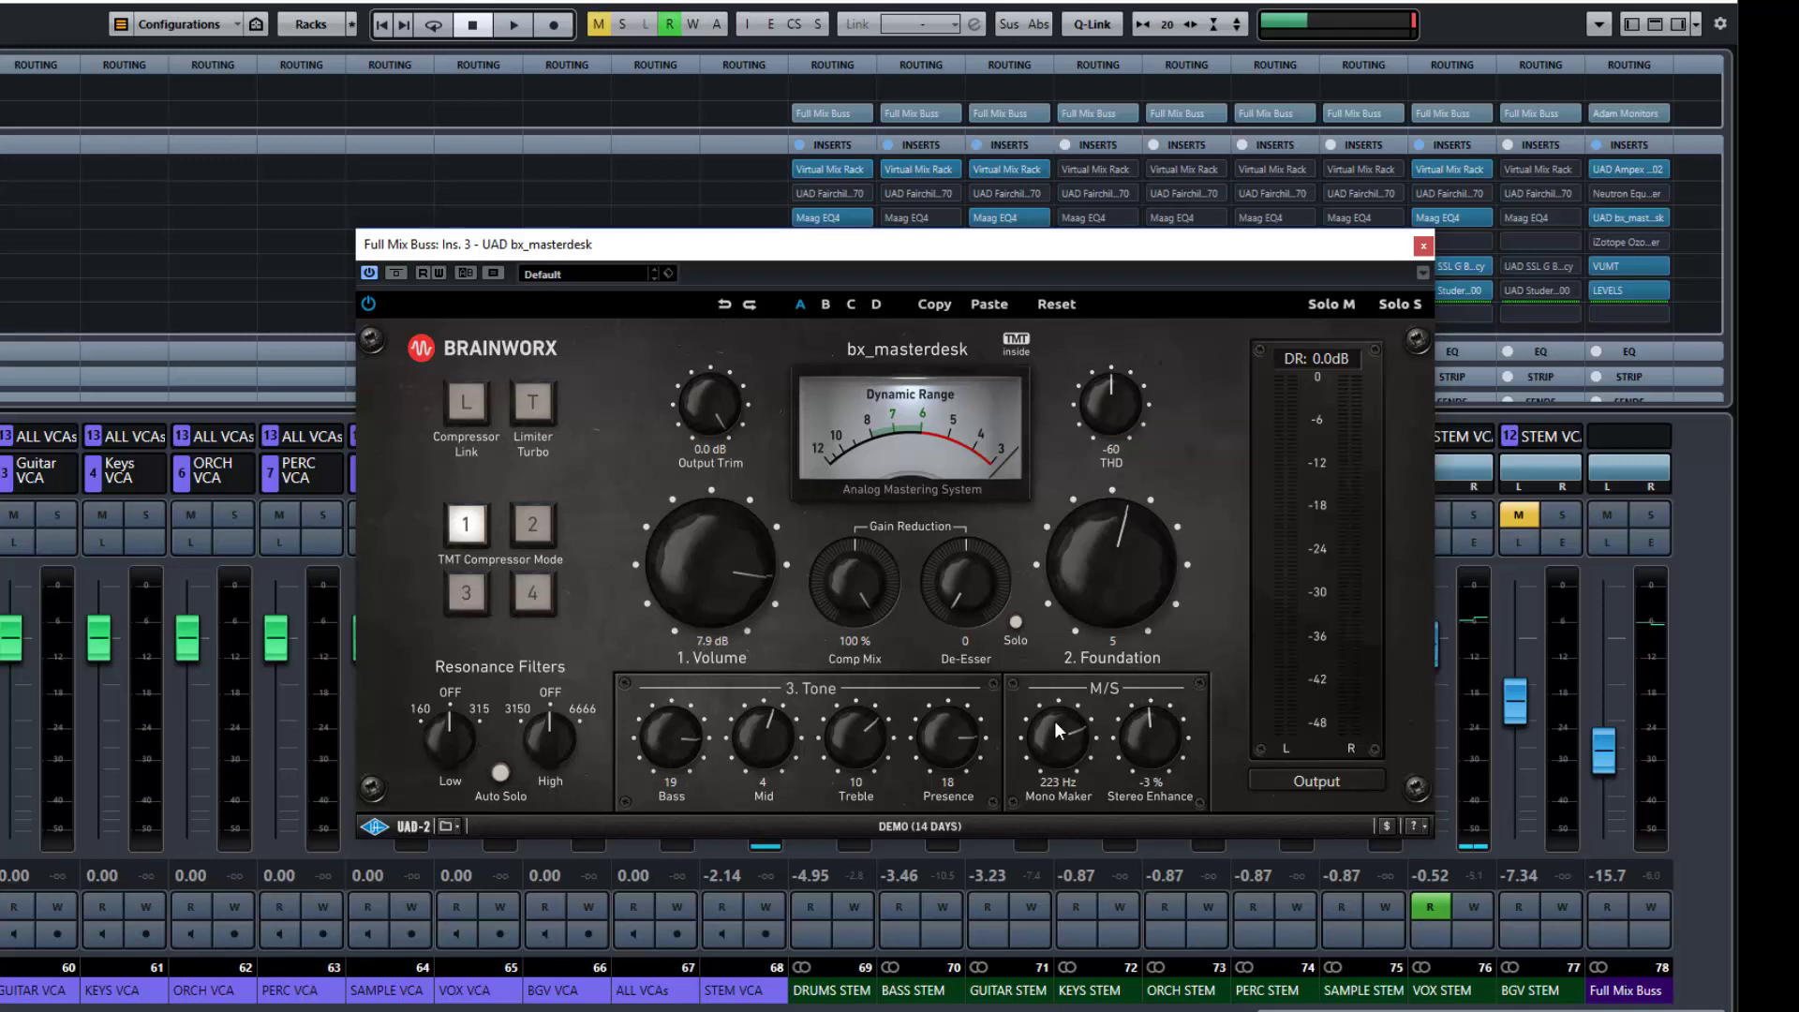
pyautogui.moveTo(1070, 746); pyautogui.dragTo(1074, 879)
pyautogui.moveTo(1155, 729); pyautogui.dragTo(1156, 714)
pyautogui.moveTo(1156, 851); pyautogui.dragTo(1153, 874)
pyautogui.moveTo(1143, 744); pyautogui.dragTo(1187, 615)
pyautogui.moveTo(1150, 735); pyautogui.dragTo(1155, 776)
pyautogui.moveTo(1156, 712); pyautogui.dragTo(1156, 741)
# Enable Auto Solo, resume playback and sweep the Low and High Resonance Filters, returning both filters to OFF and disabling Auto Solo.
pyautogui.click(501, 773)
pyautogui.press('space')
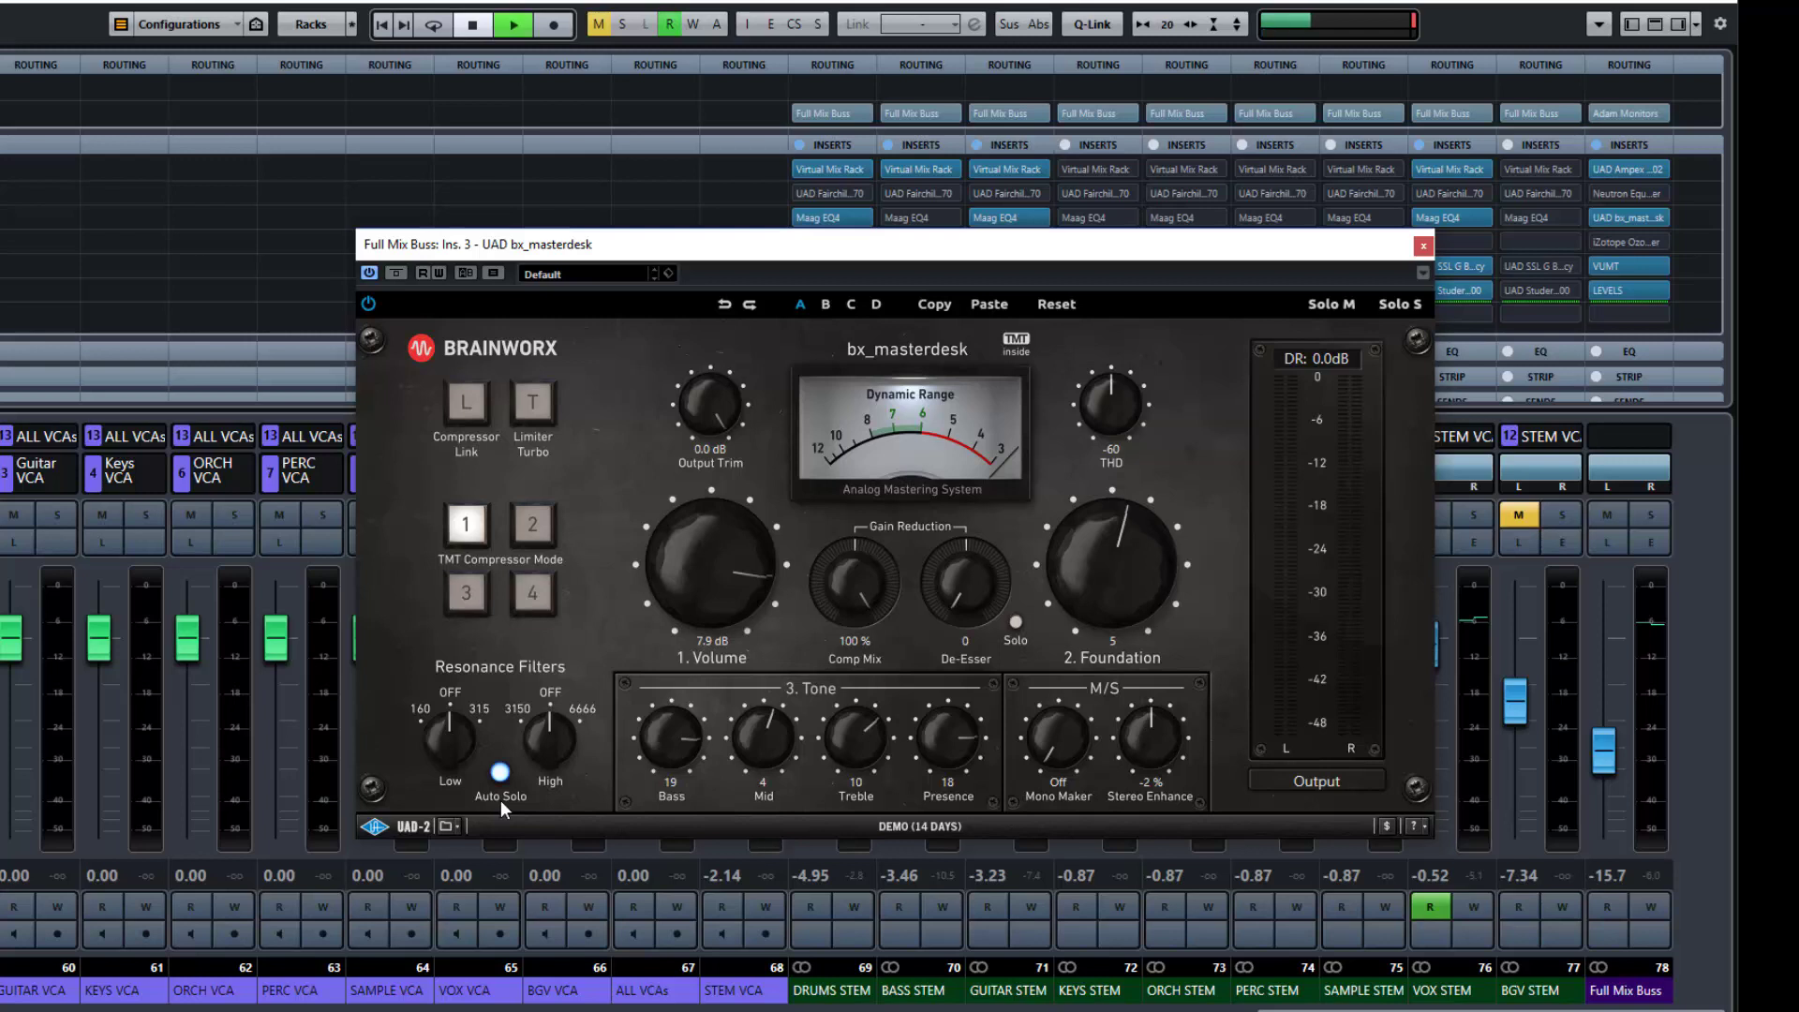
pyautogui.moveTo(452, 729); pyautogui.dragTo(448, 790)
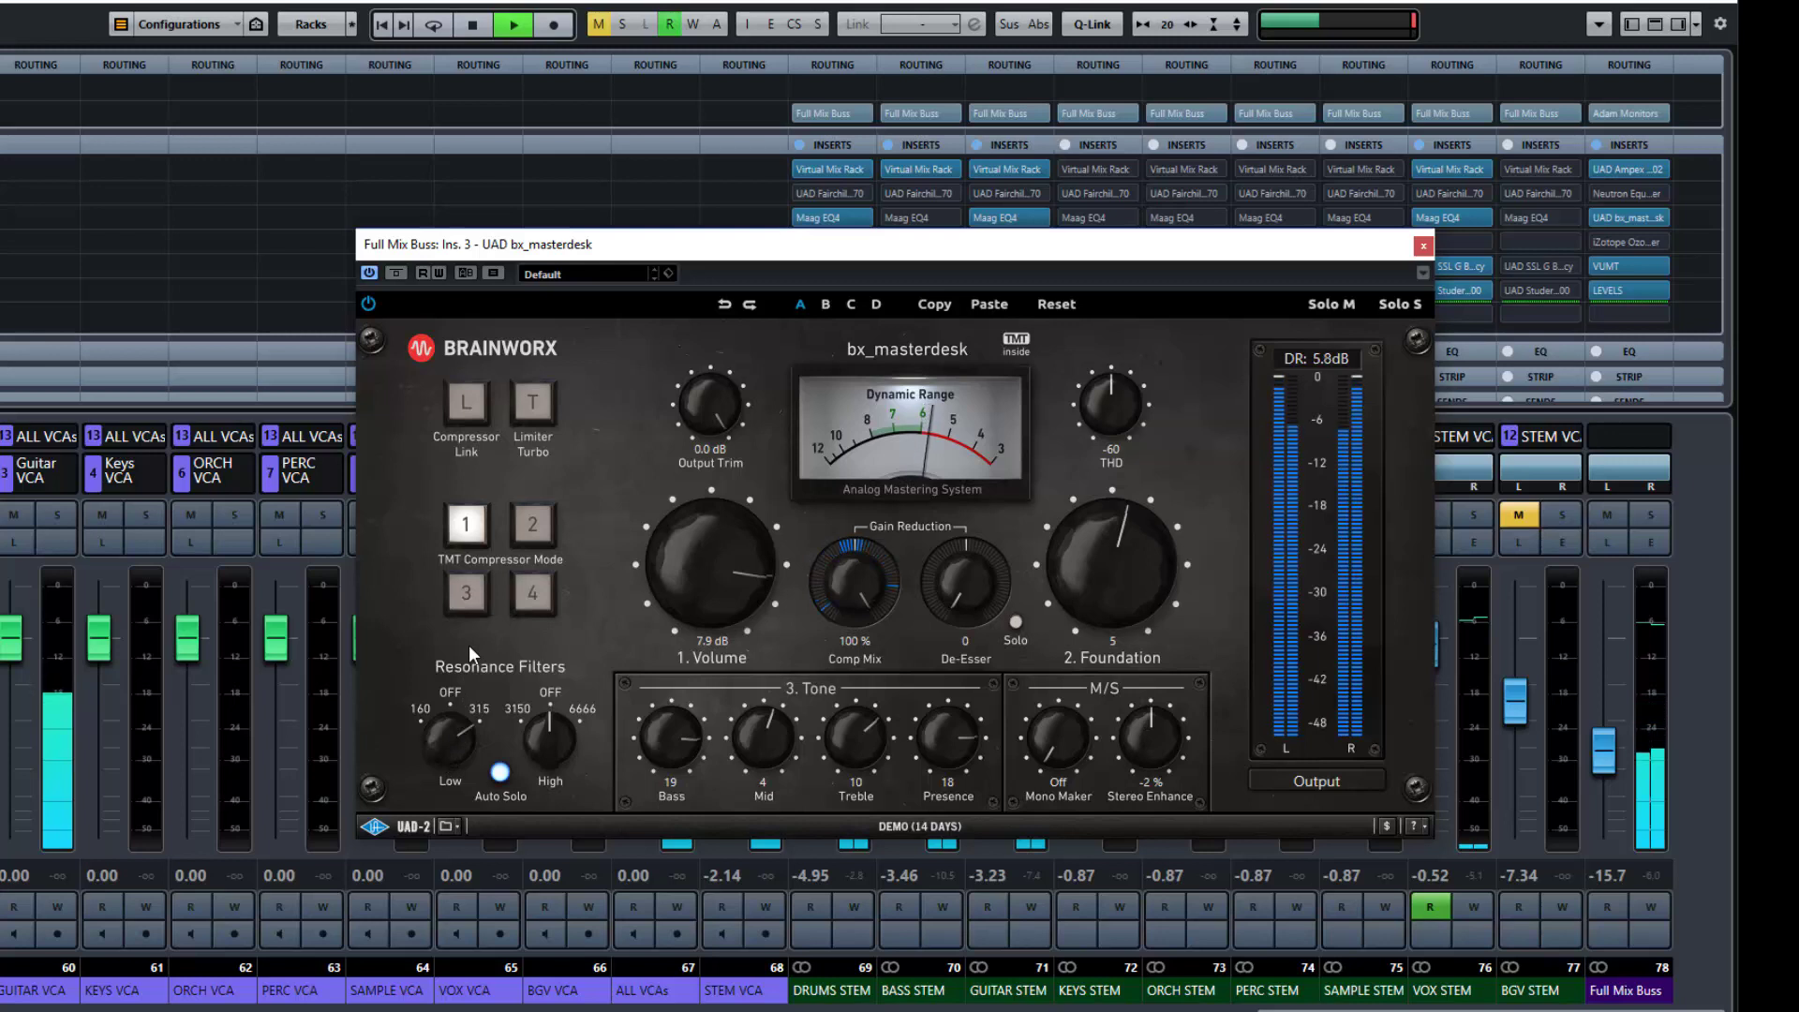
pyautogui.click(463, 717)
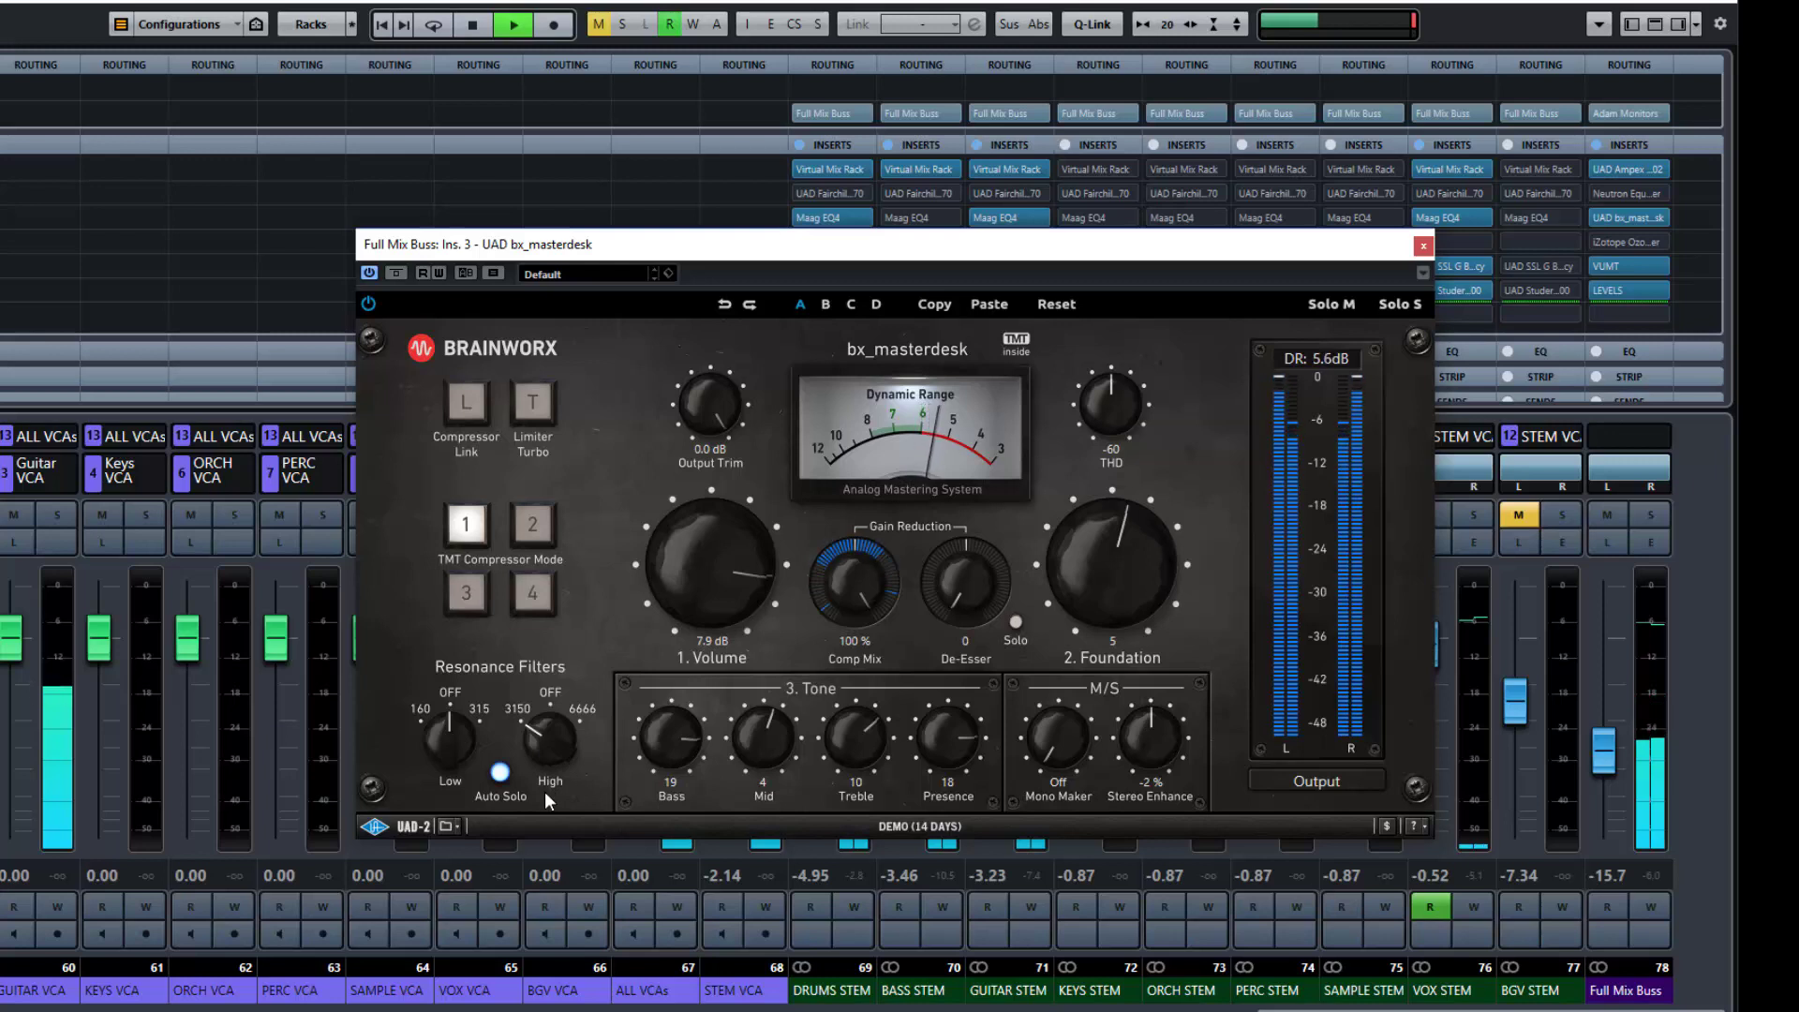
pyautogui.moveTo(543, 791); pyautogui.dragTo(581, 628)
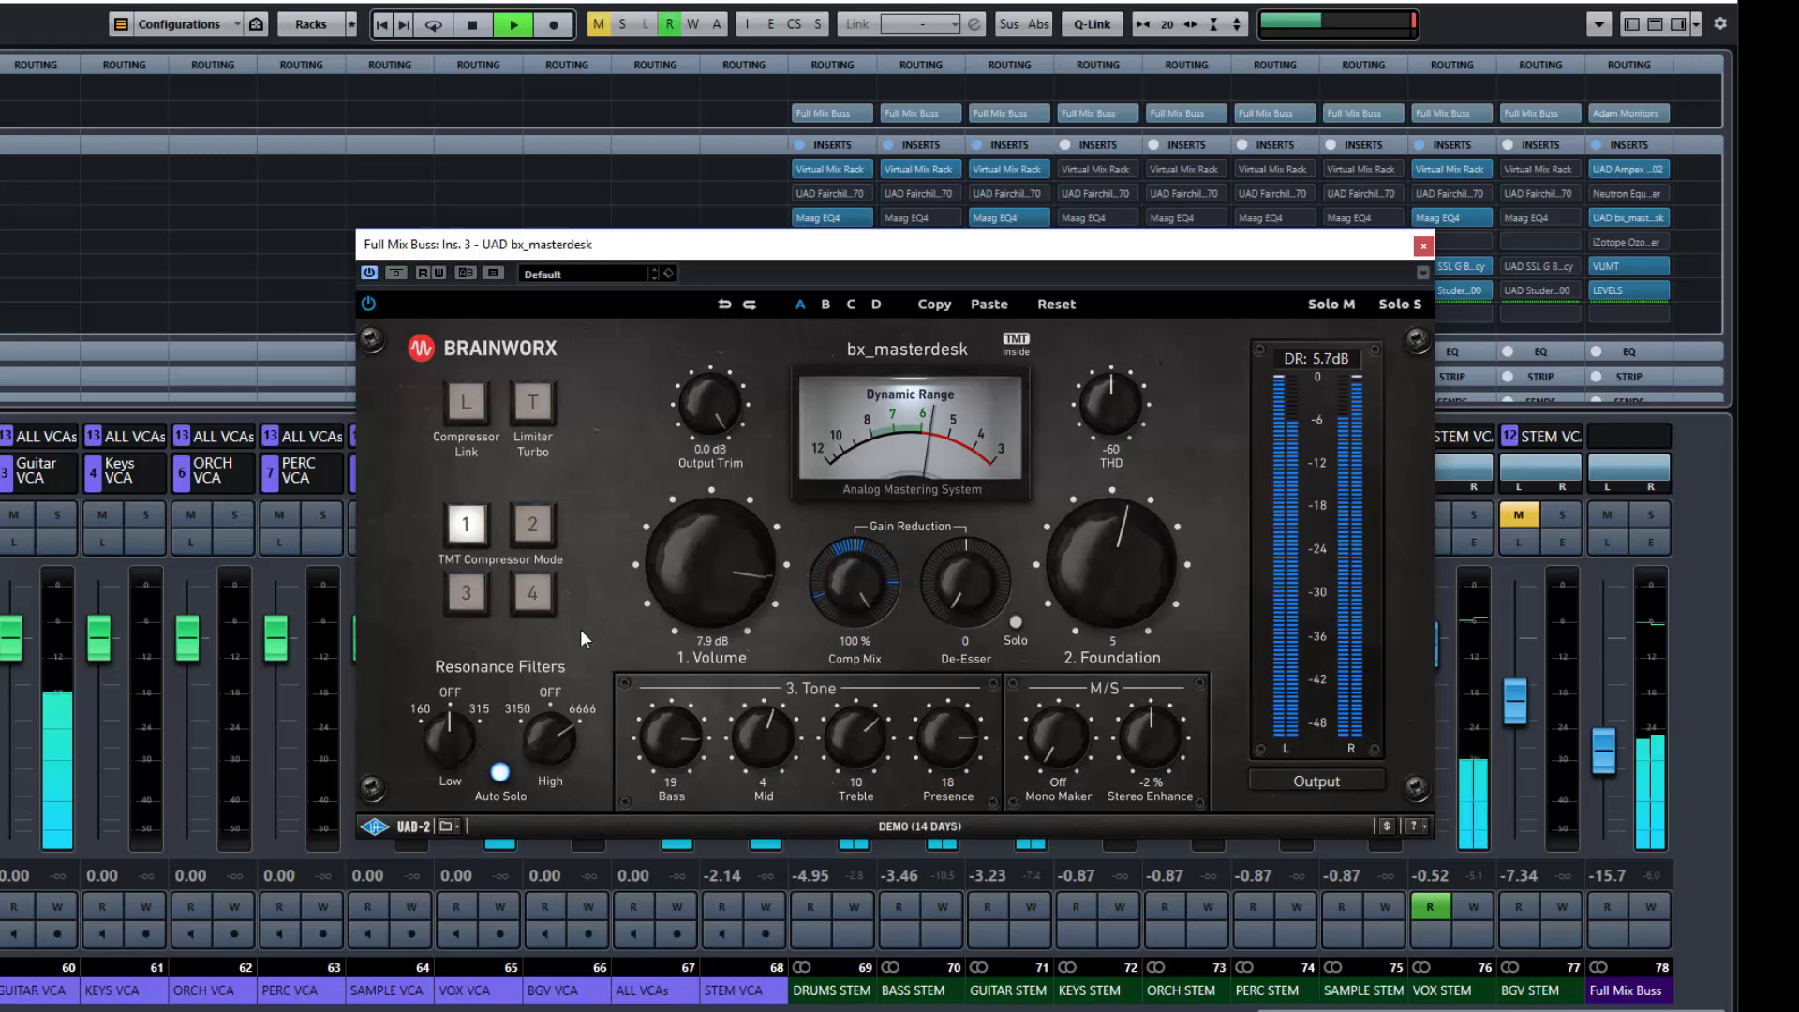
pyautogui.moveTo(582, 628); pyautogui.dragTo(509, 772)
pyautogui.click(502, 773)
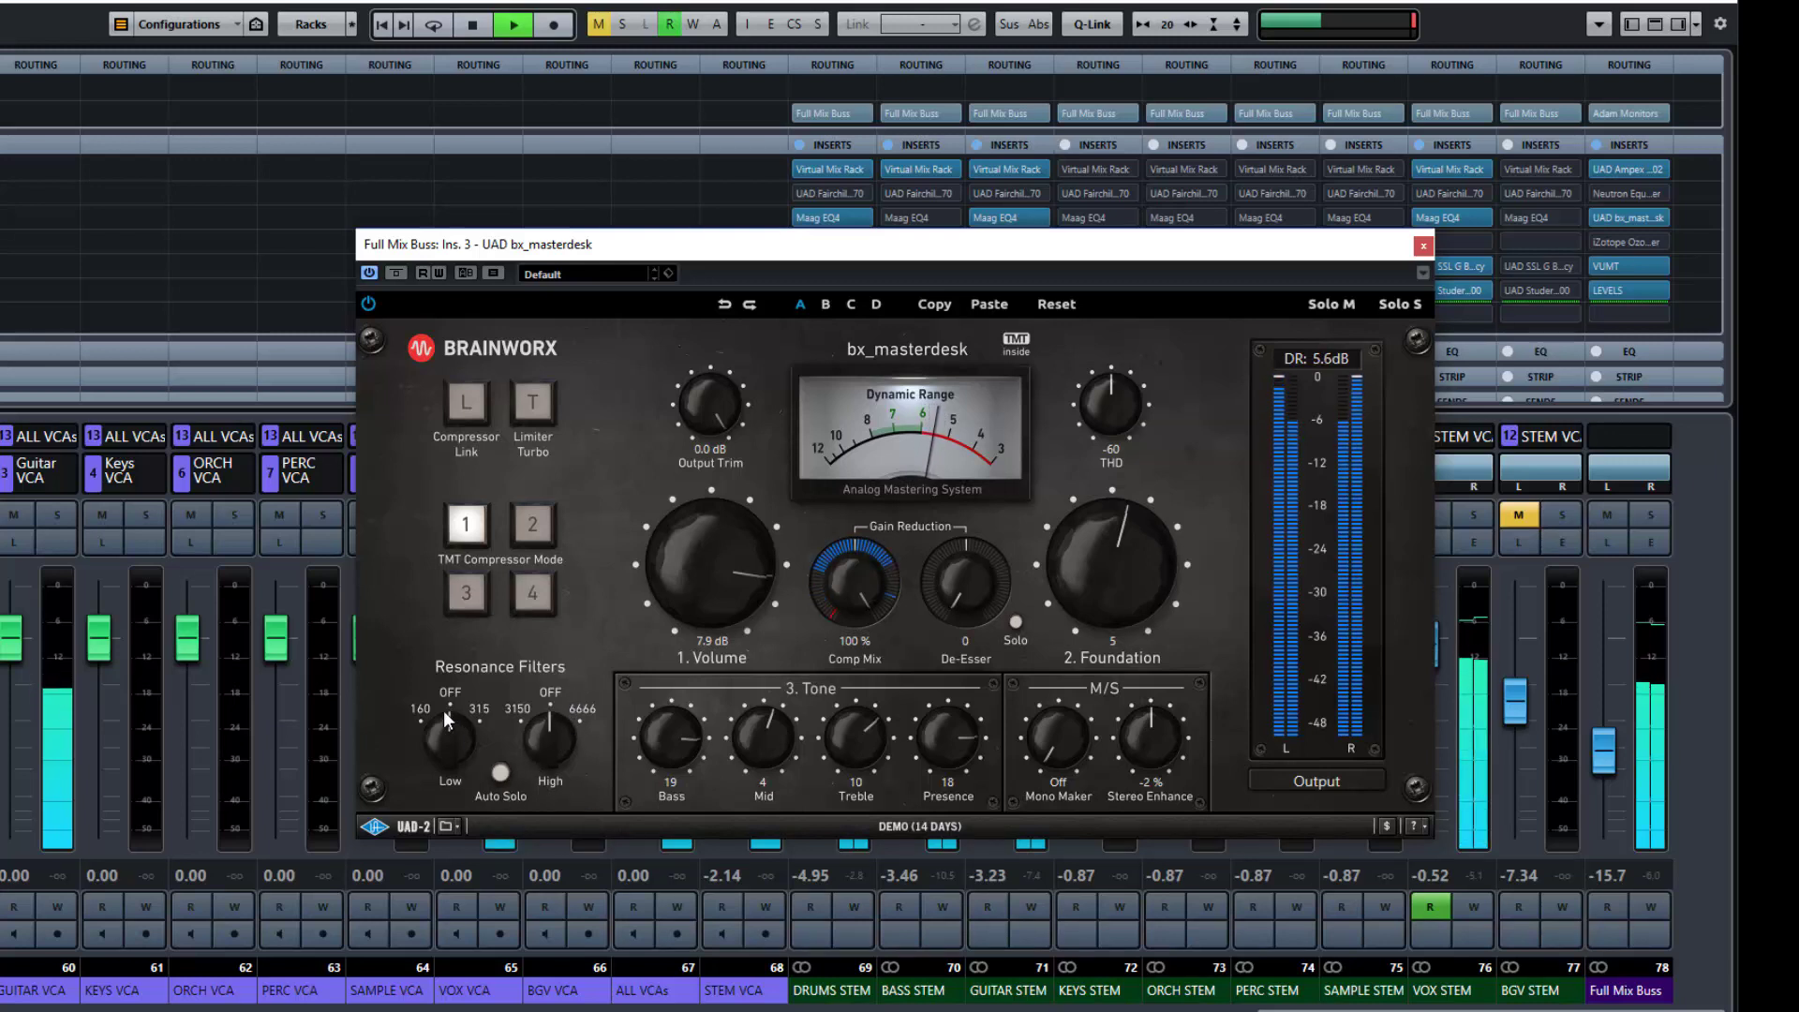
# With Auto Solo off, audition the Low Resonance Filter across its range and the High filter at 3150, returning both to OFF.
pyautogui.moveTo(442, 710); pyautogui.dragTo(448, 827)
pyautogui.moveTo(440, 734); pyautogui.dragTo(437, 677)
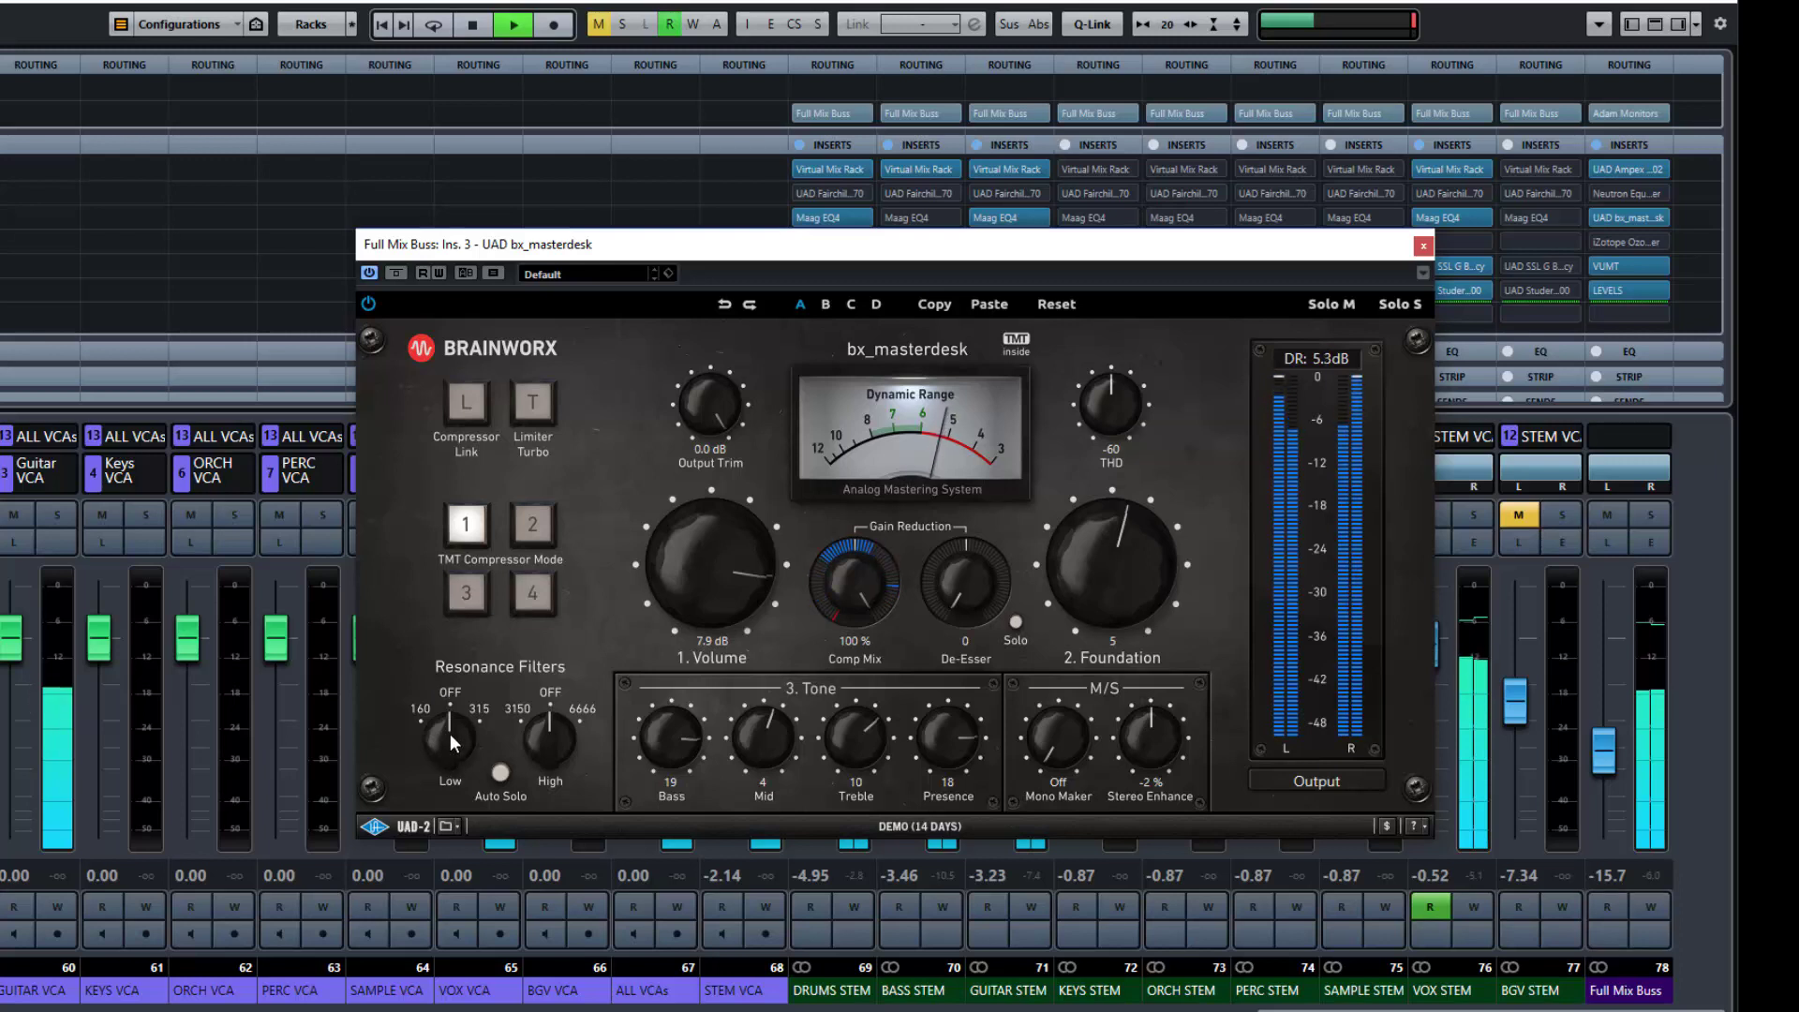
pyautogui.moveTo(449, 734)
pyautogui.mouseDown()
pyautogui.moveTo(465, 615)
pyautogui.moveTo(458, 703)
pyautogui.mouseUp()
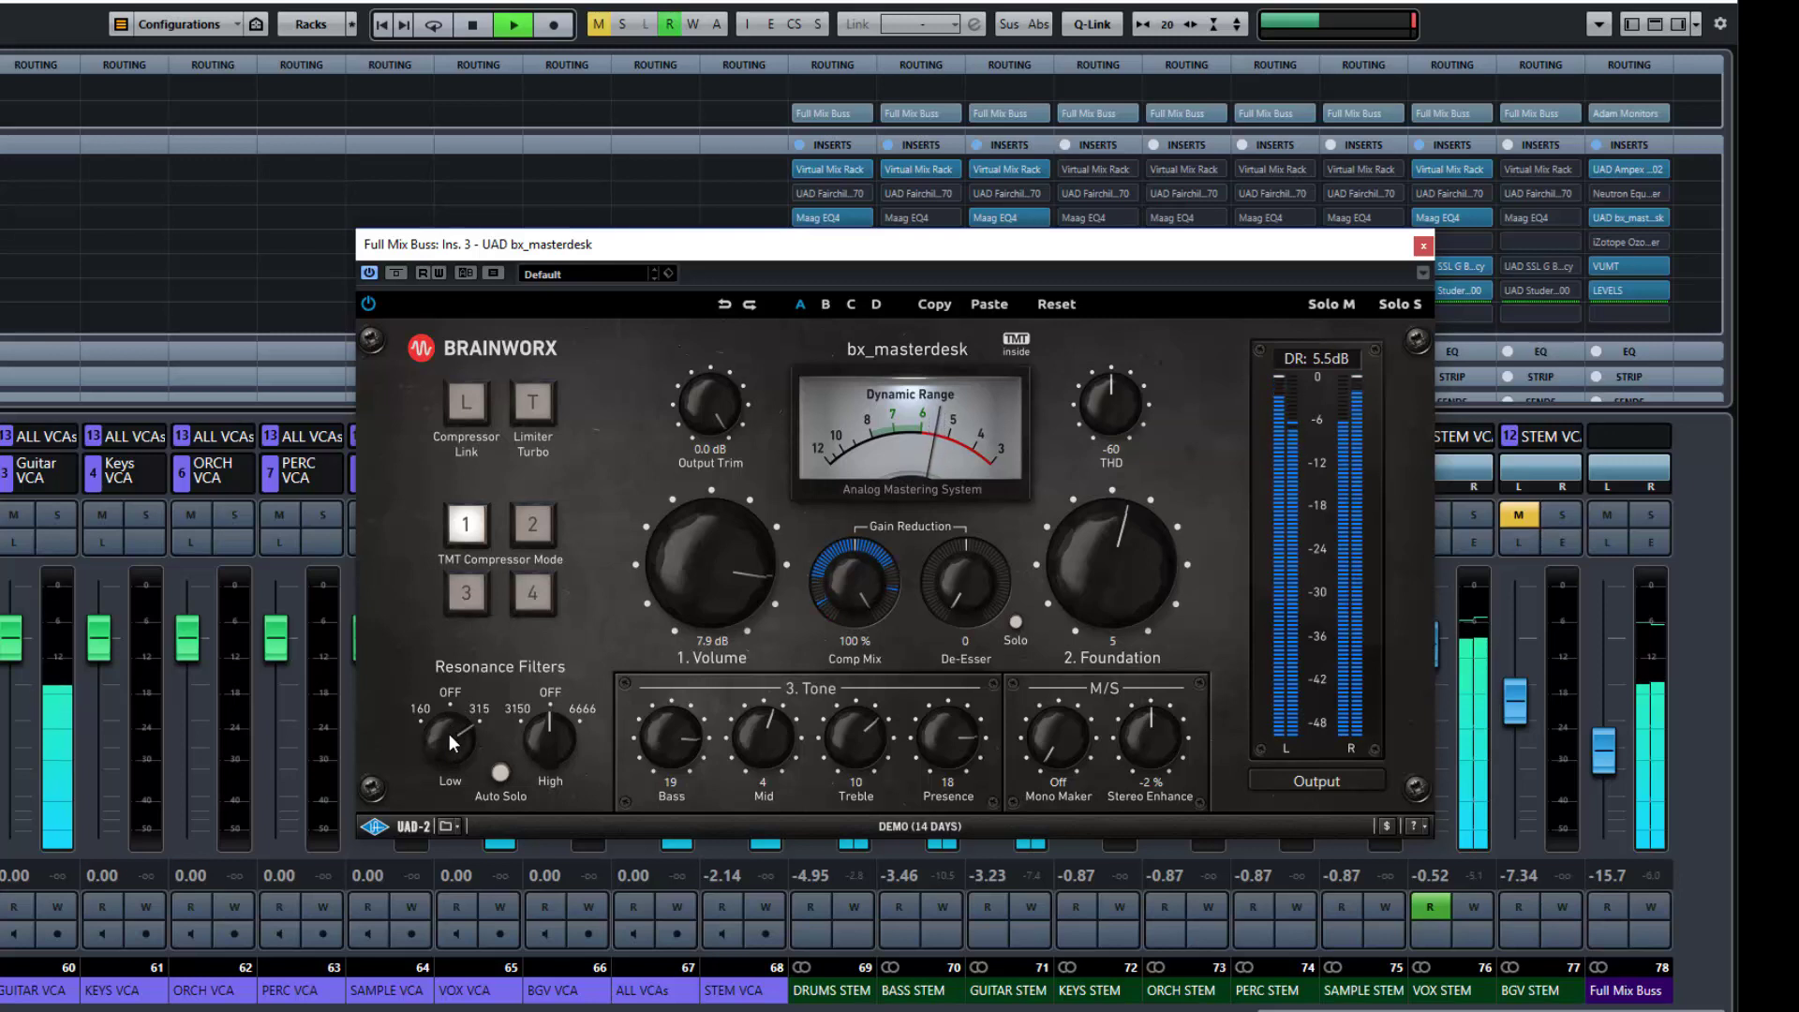
pyautogui.moveTo(448, 734); pyautogui.dragTo(450, 778)
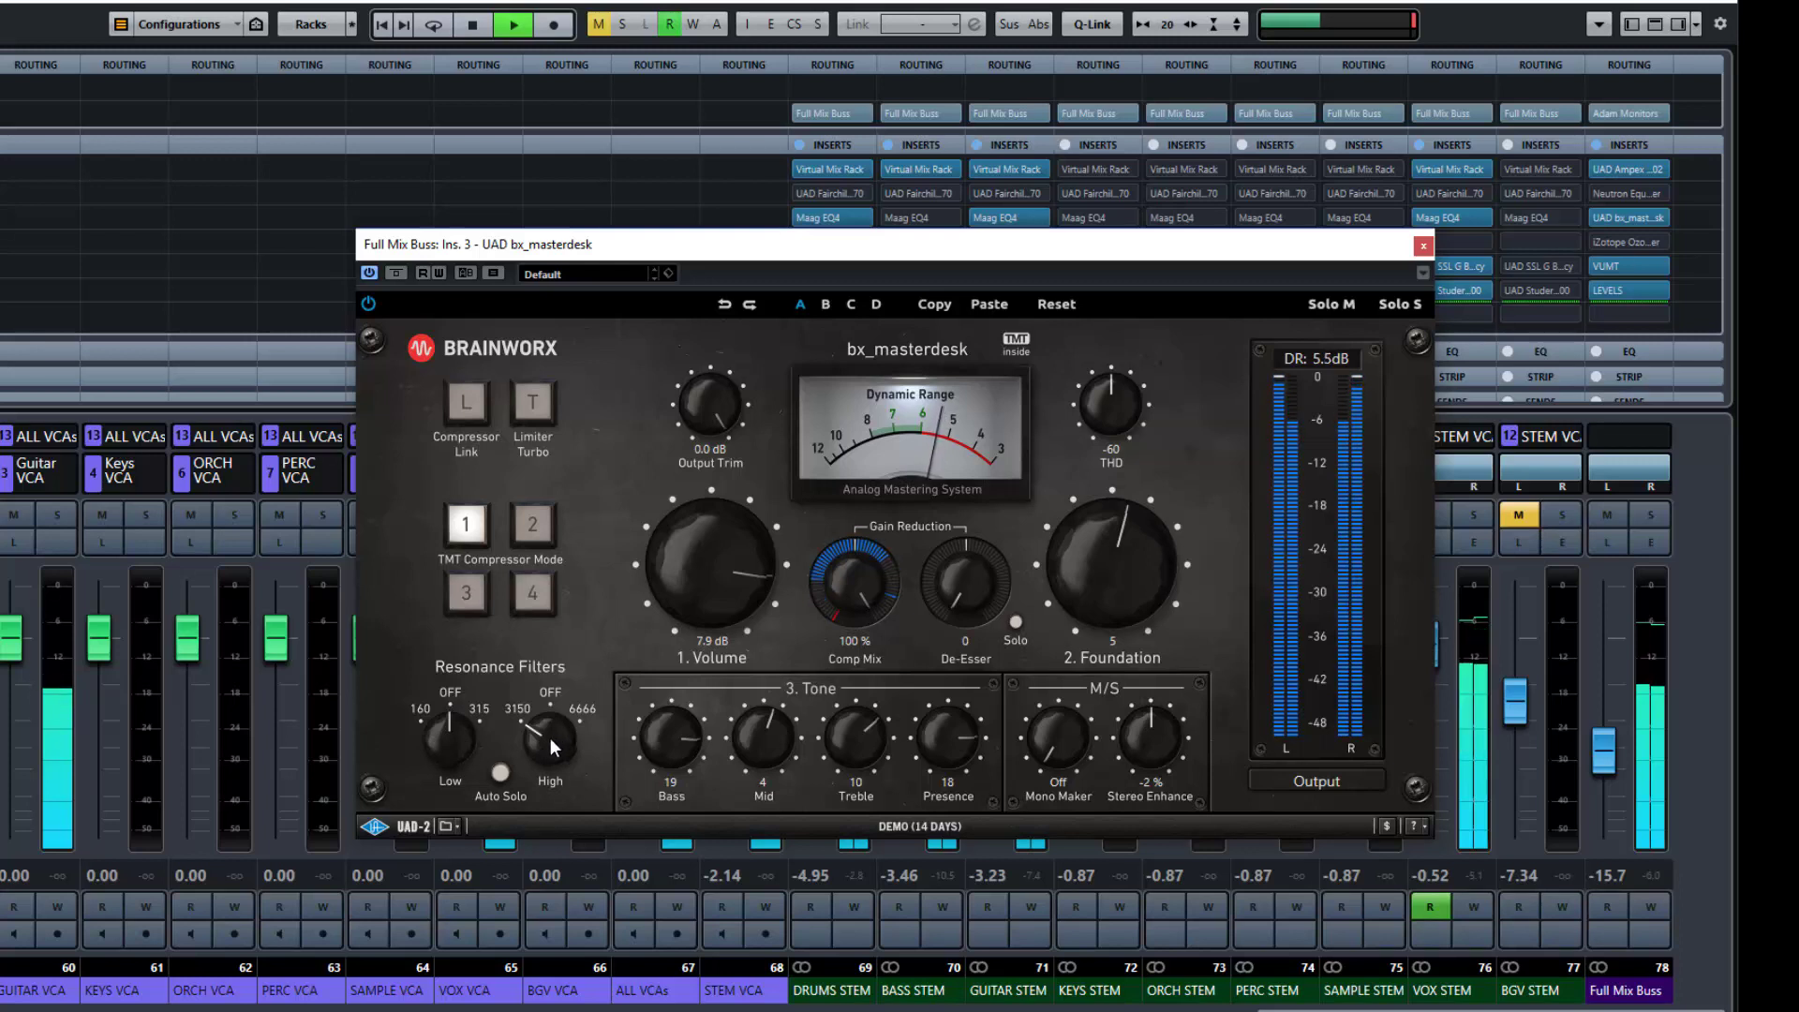
pyautogui.moveTo(549, 738); pyautogui.dragTo(543, 662)
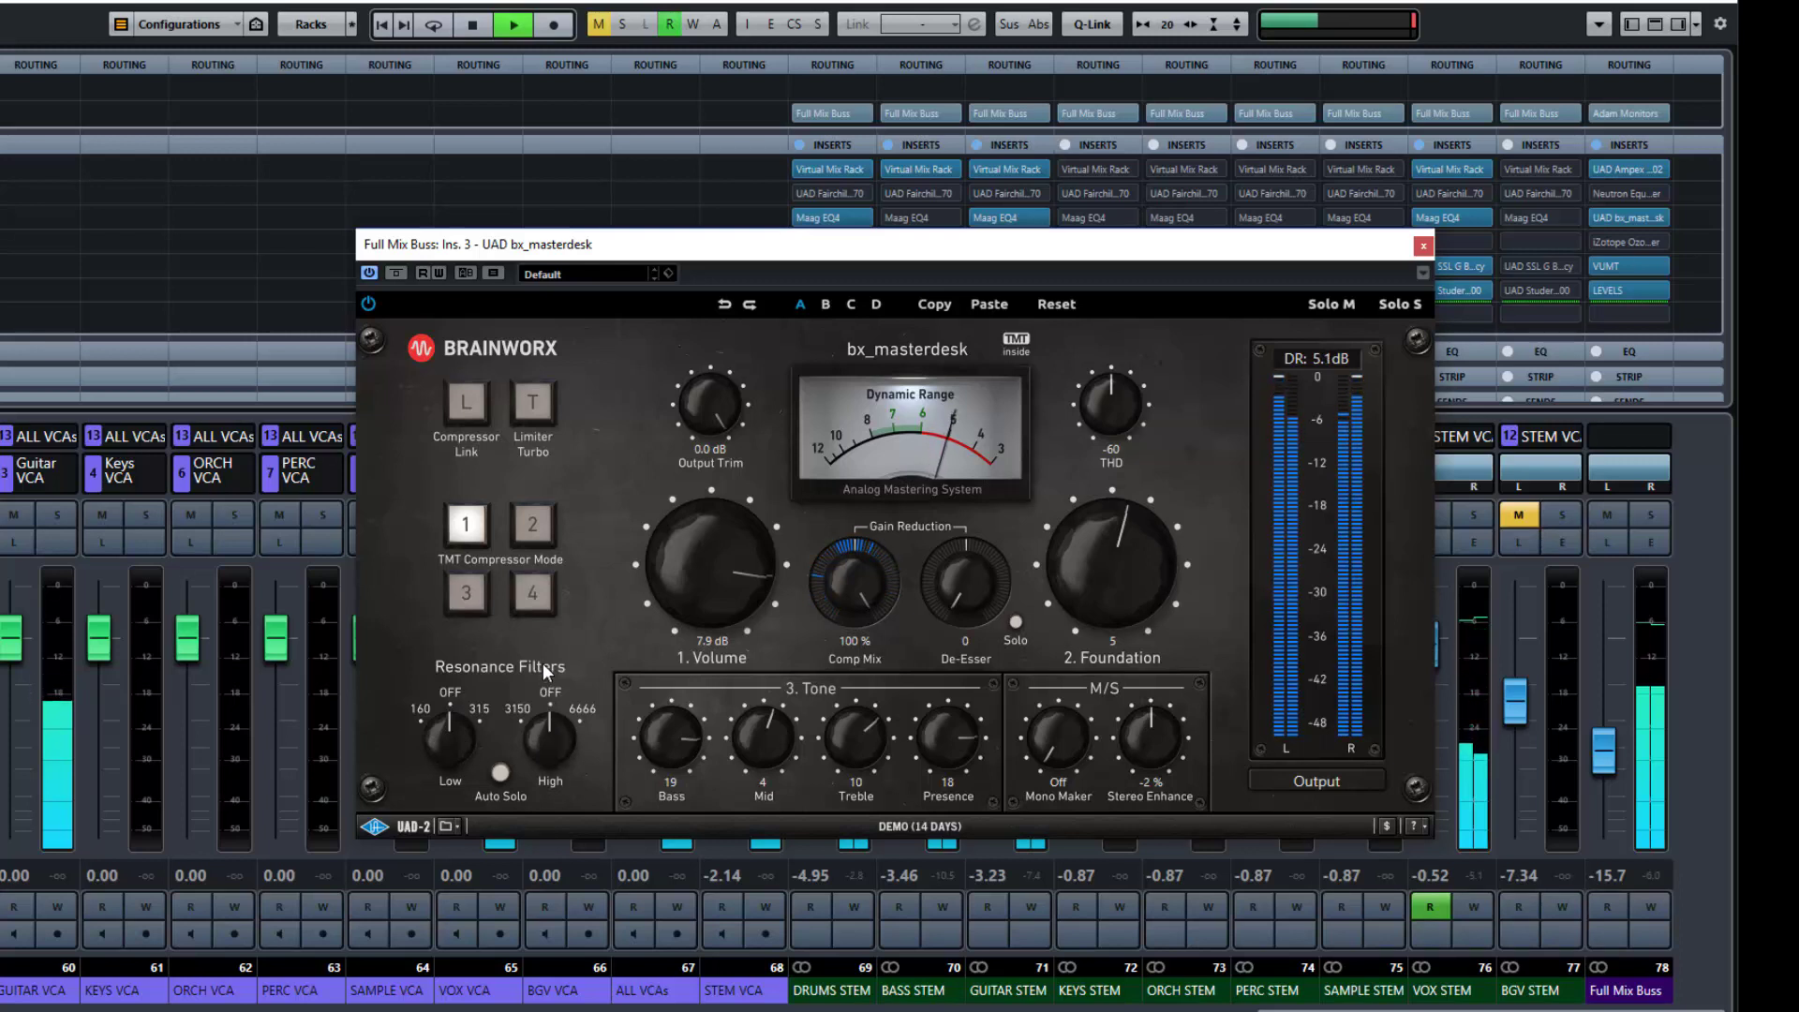
# Audition the High Resonance Filter across its range, return it to OFF and stop playback.
pyautogui.moveTo(553, 740); pyautogui.dragTo(549, 590)
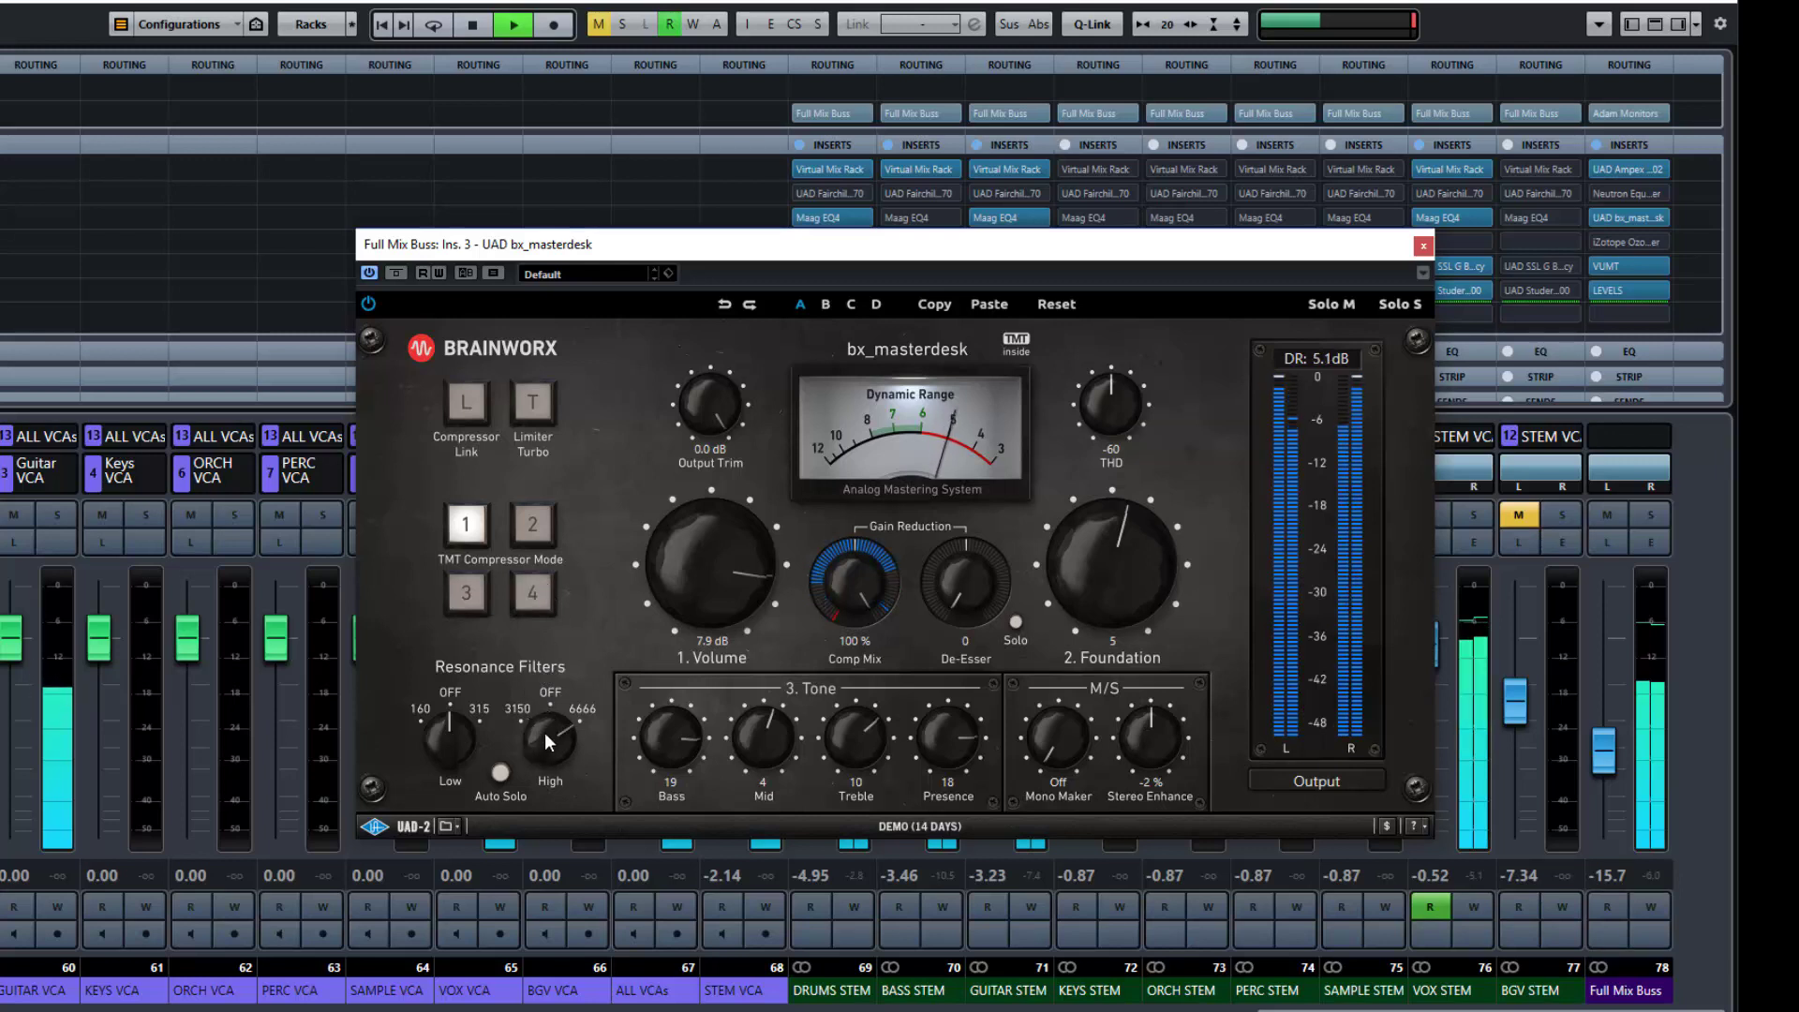
pyautogui.moveTo(546, 740); pyautogui.dragTo(539, 795)
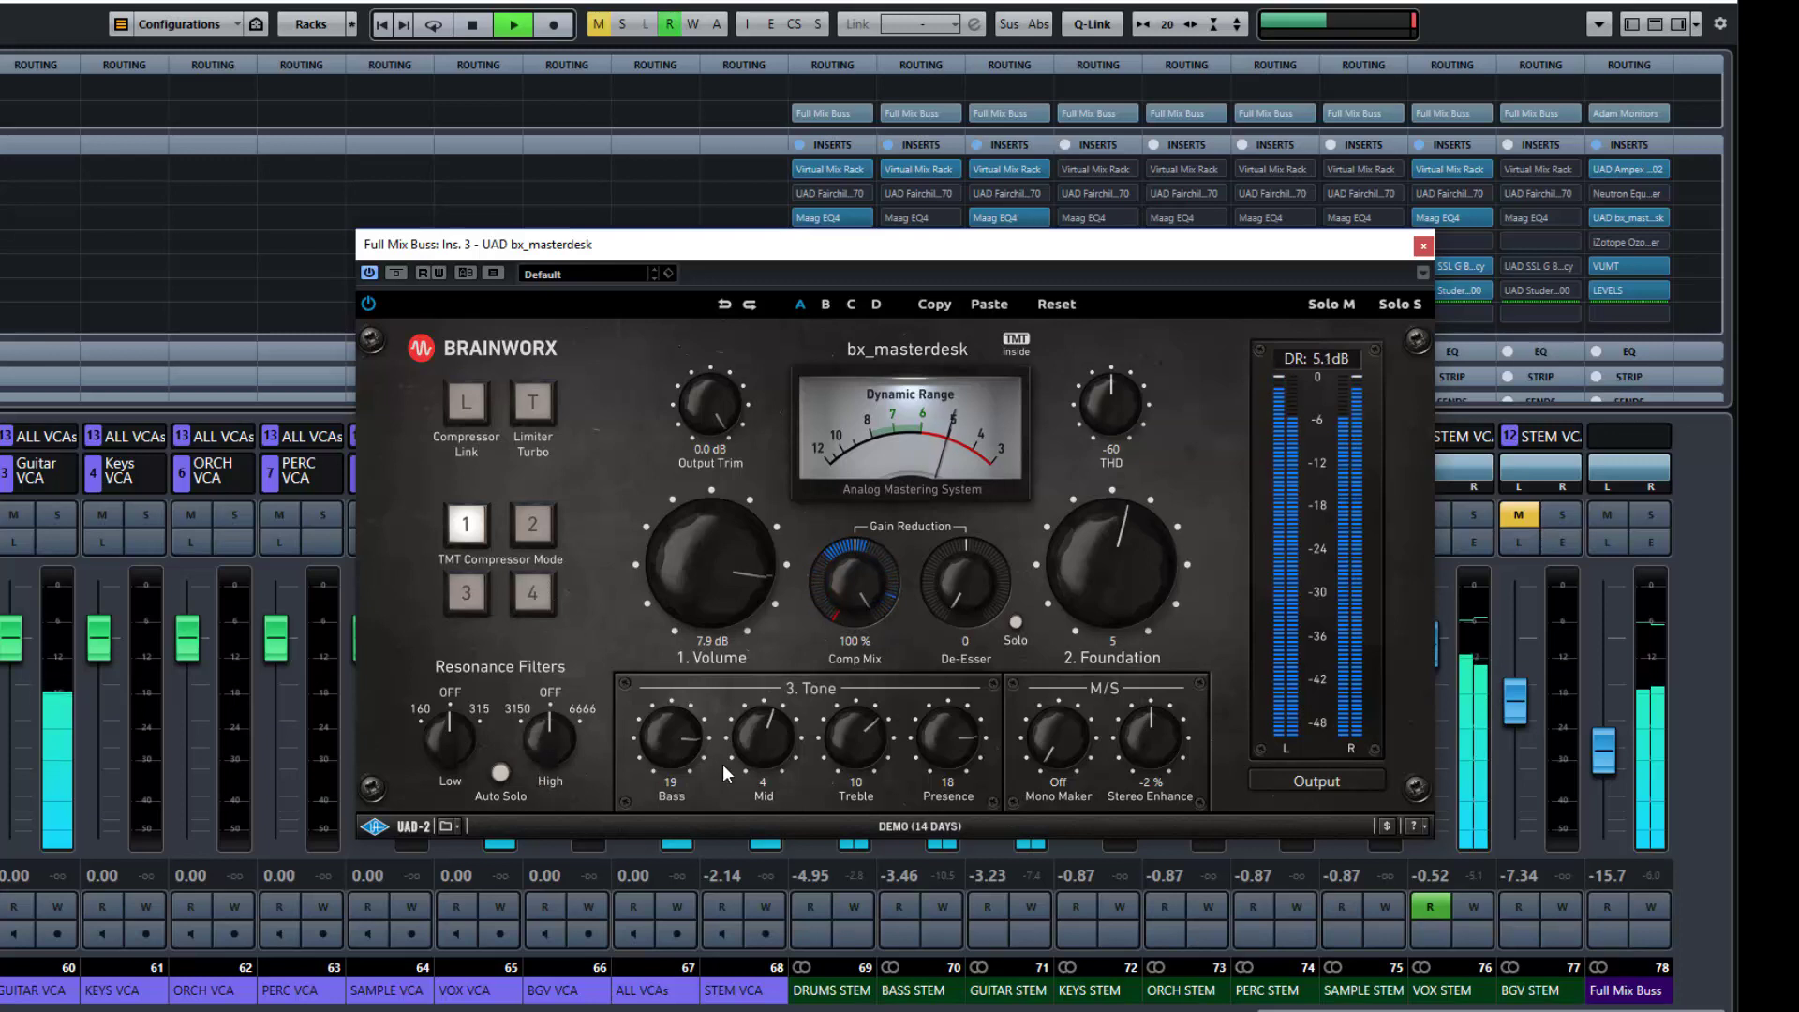
pyautogui.press('space')
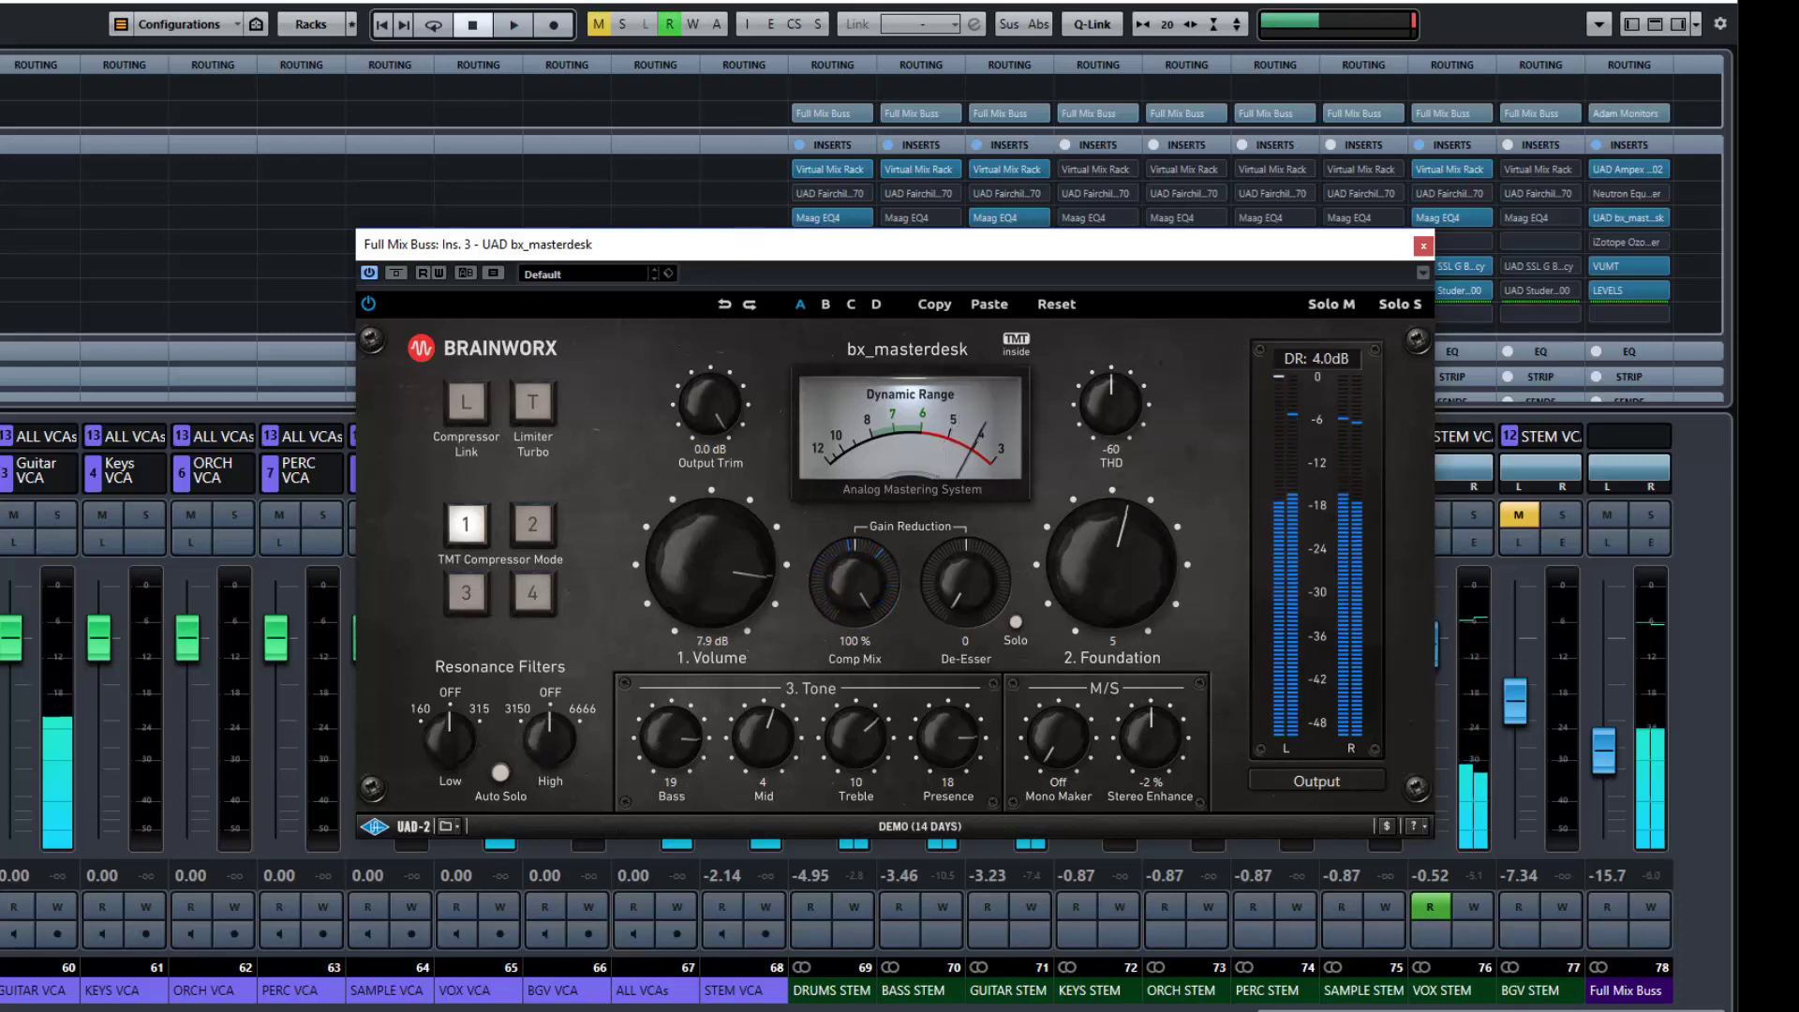
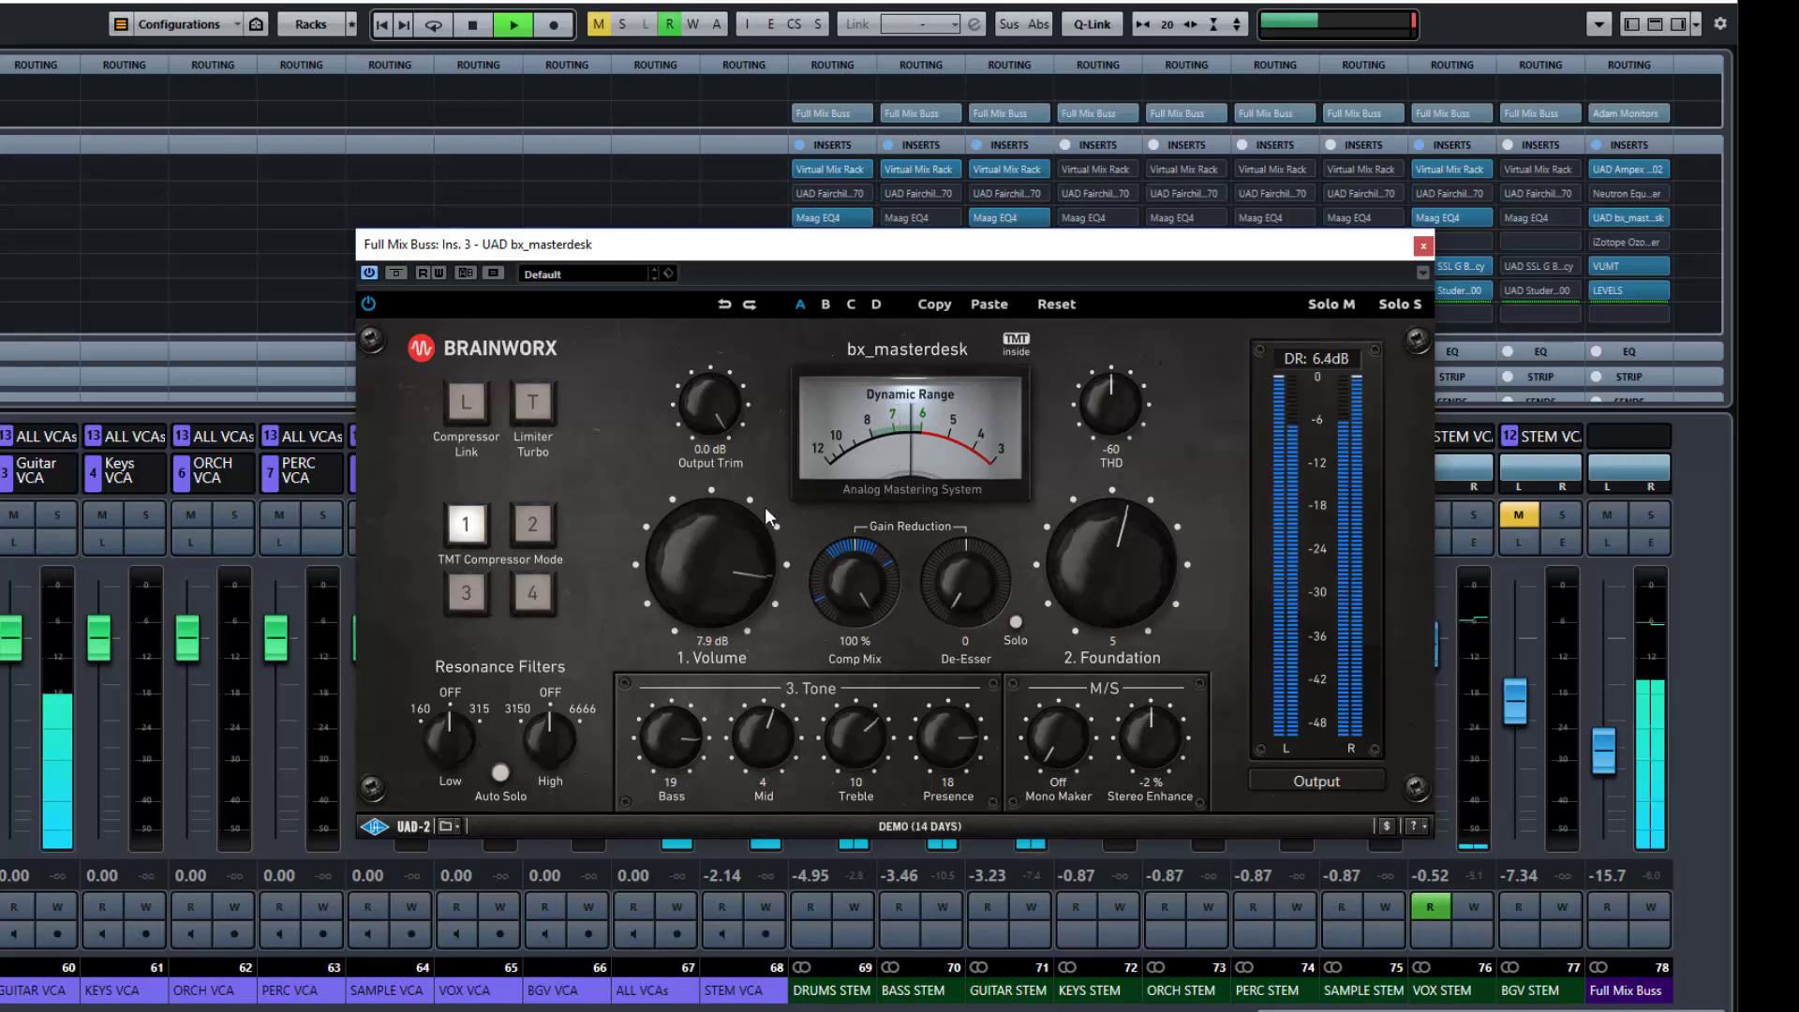
# Lower the Volume to 6.0 dB and open the VUMT meter from the Full Mix Buss inserts beside bx_masterdesk.
pyautogui.moveTo(764, 508); pyautogui.dragTo(757, 515)
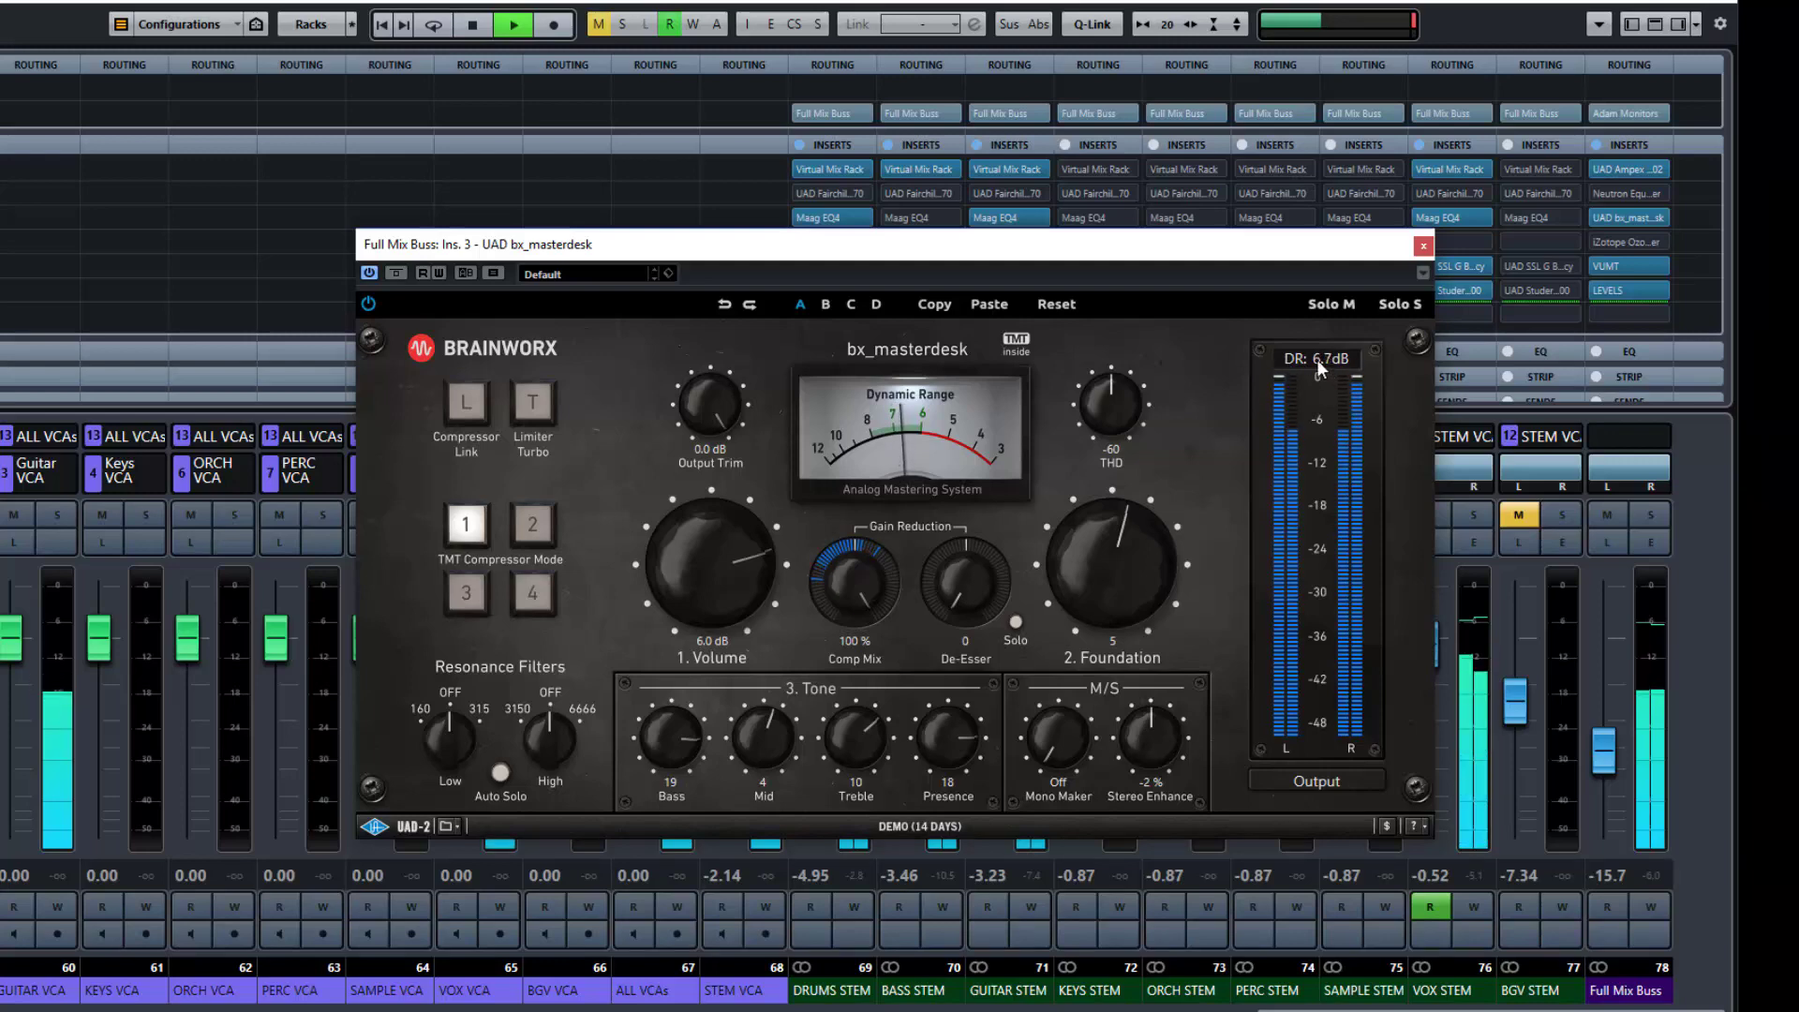
pyautogui.moveTo(1331, 251); pyautogui.dragTo(1107, 247)
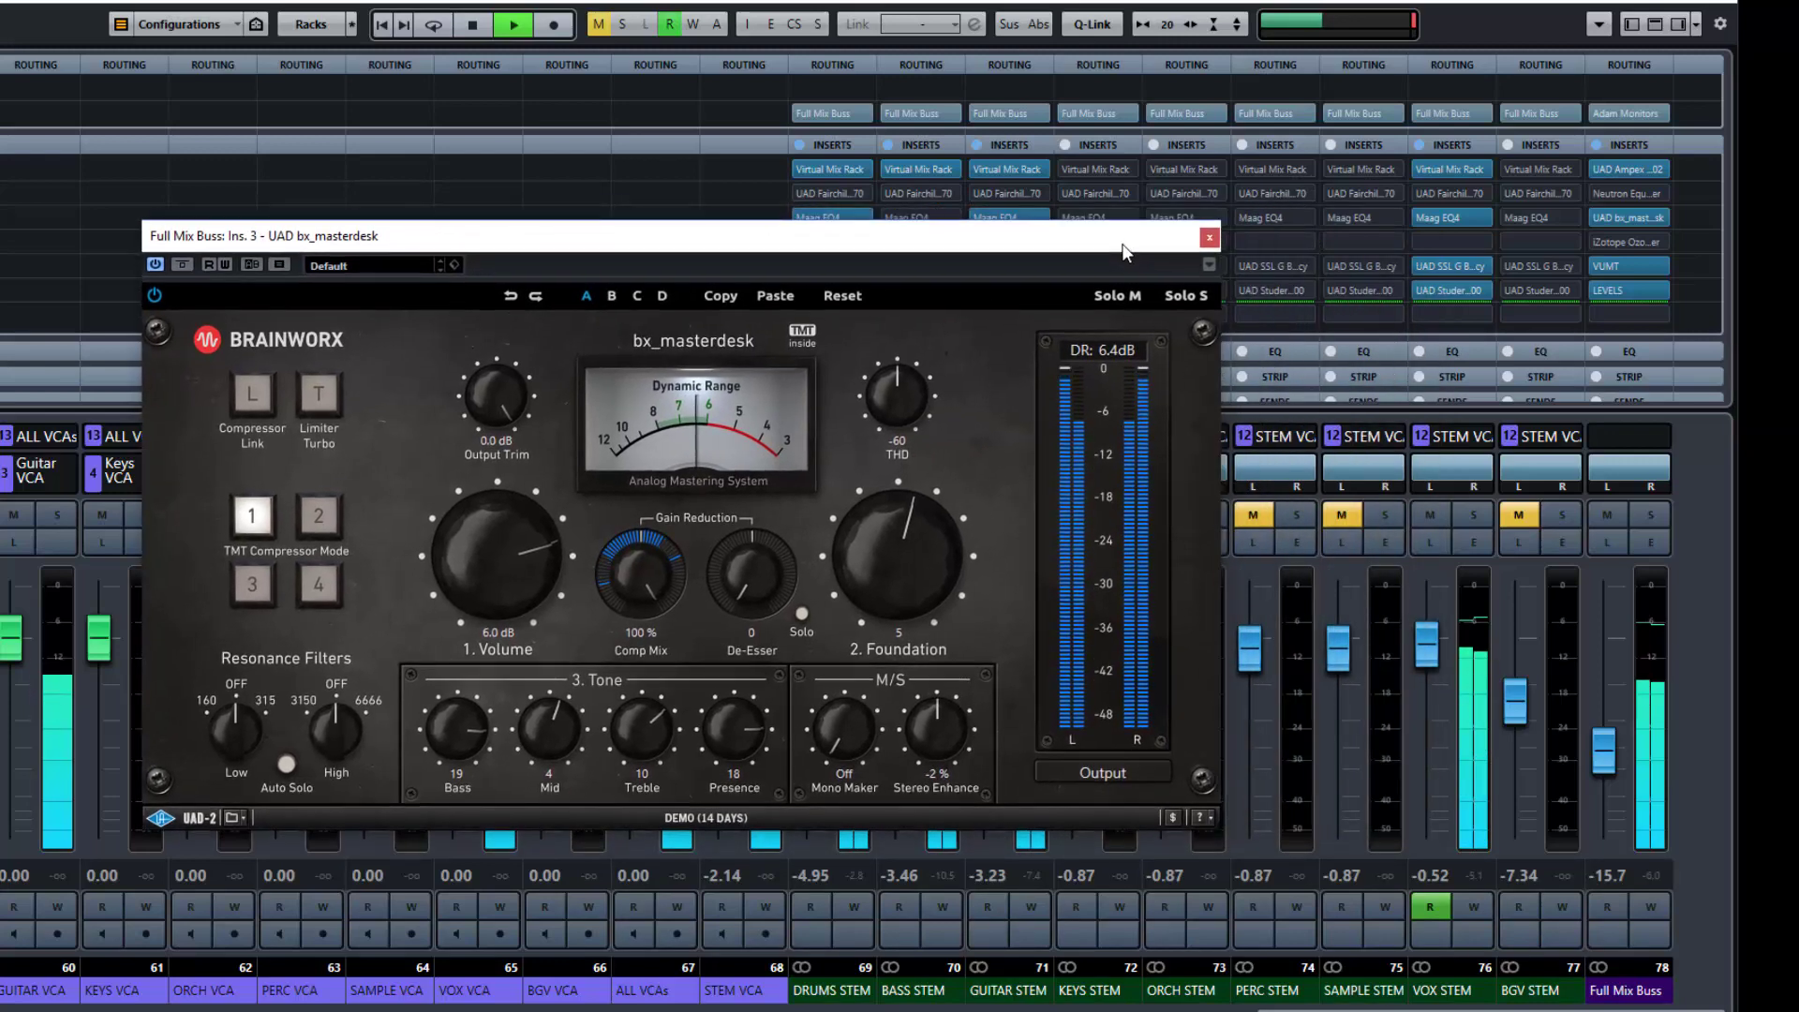
pyautogui.click(1626, 267)
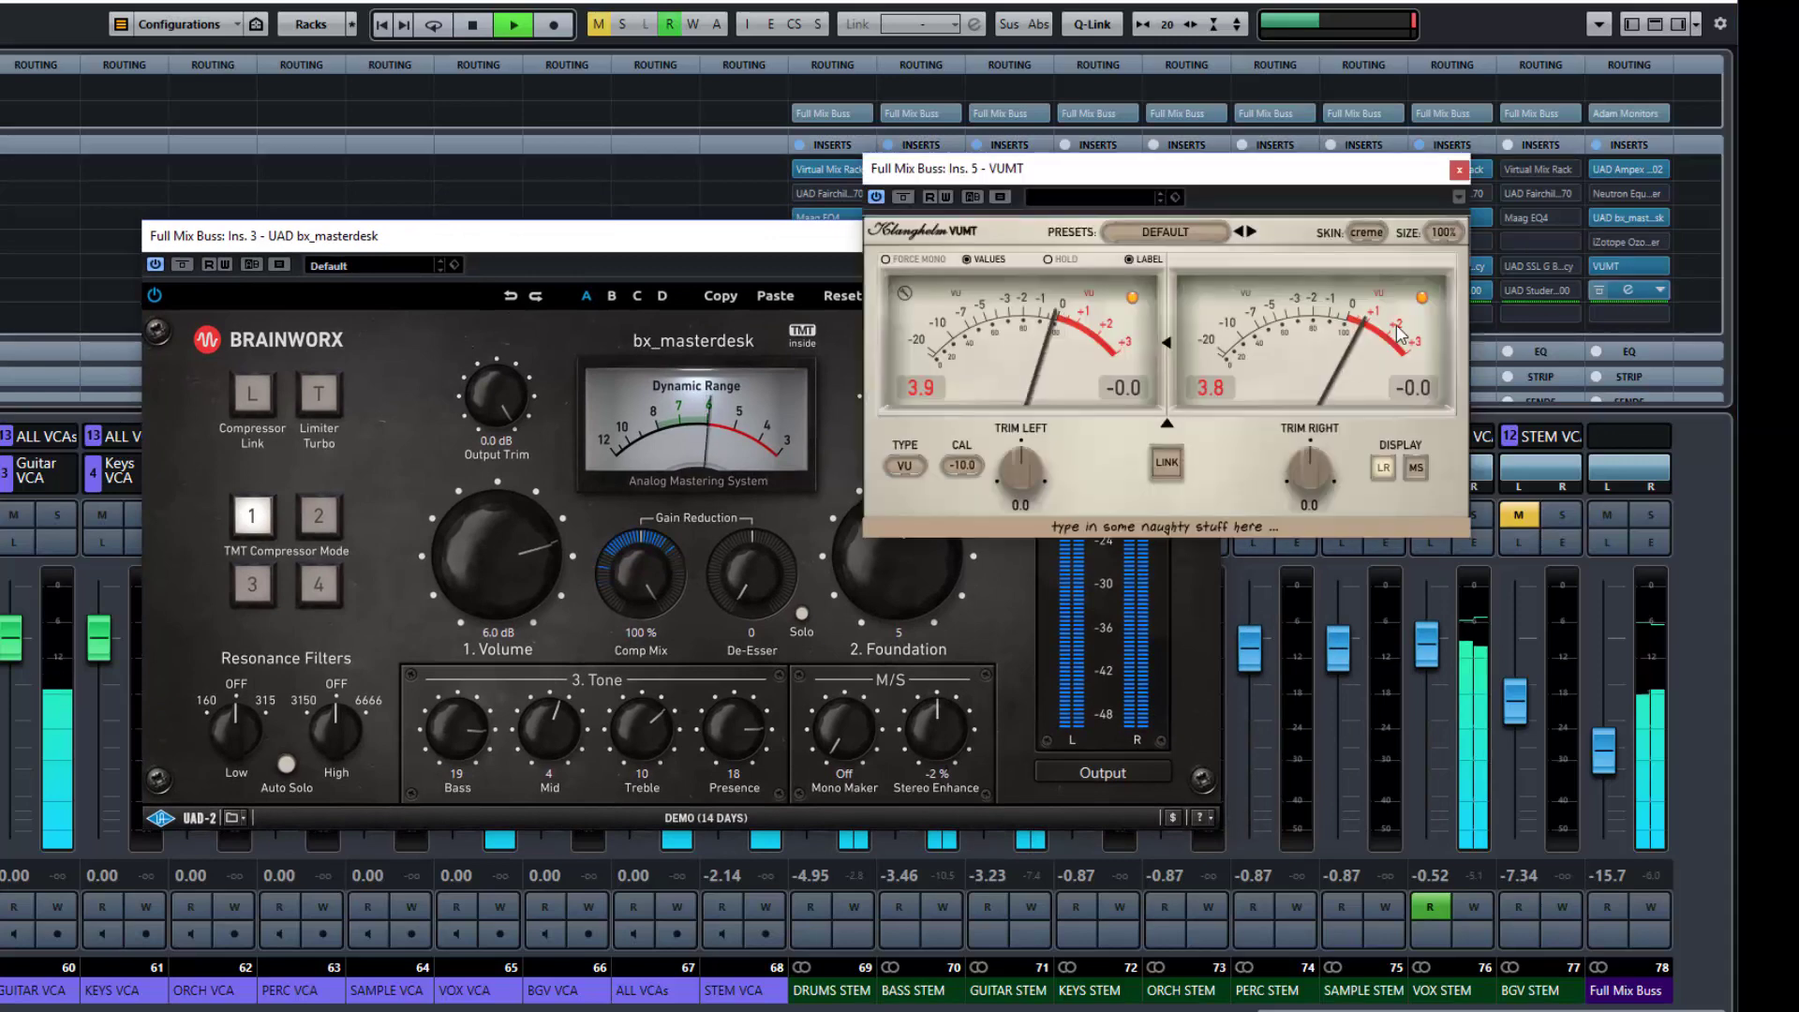
pyautogui.moveTo(1099, 173); pyautogui.dragTo(1268, 262)
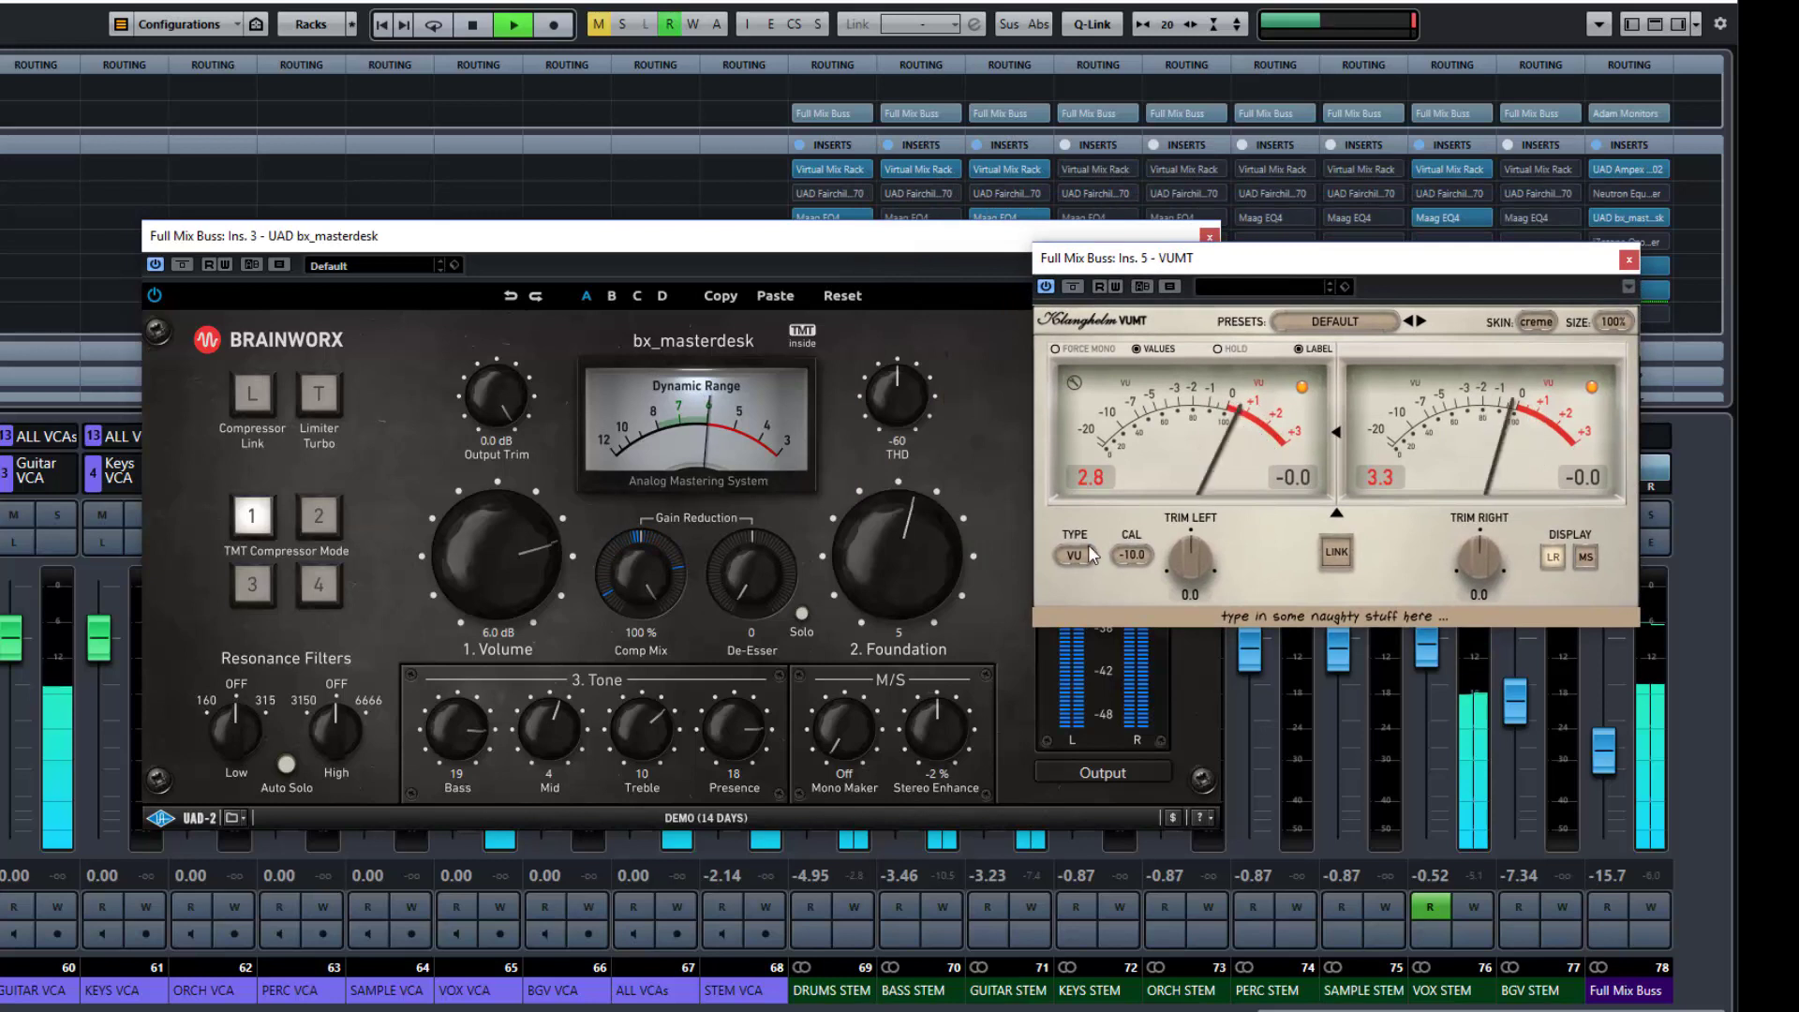
# Set the VUMT meter's calibration to -8.0.
pyautogui.scroll(-1, 1132, 554)
pyautogui.scroll(5, 1132, 555)
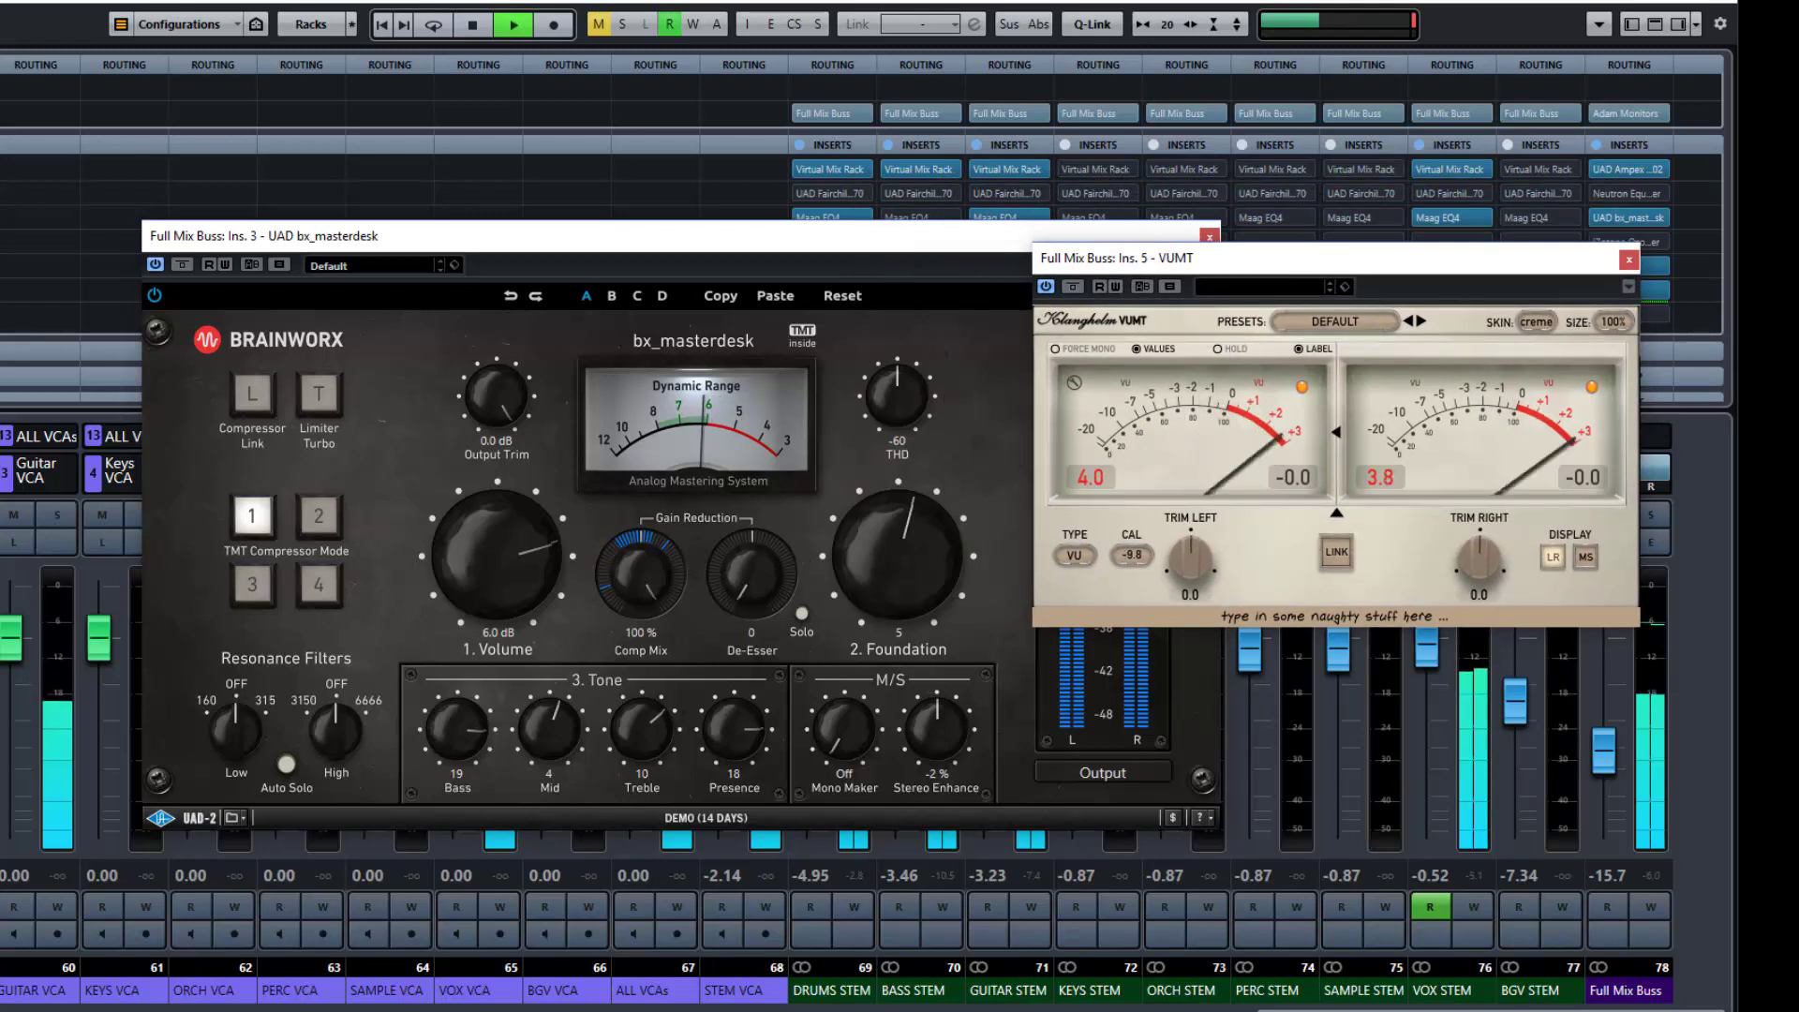
pyautogui.scroll(1, 1132, 555)
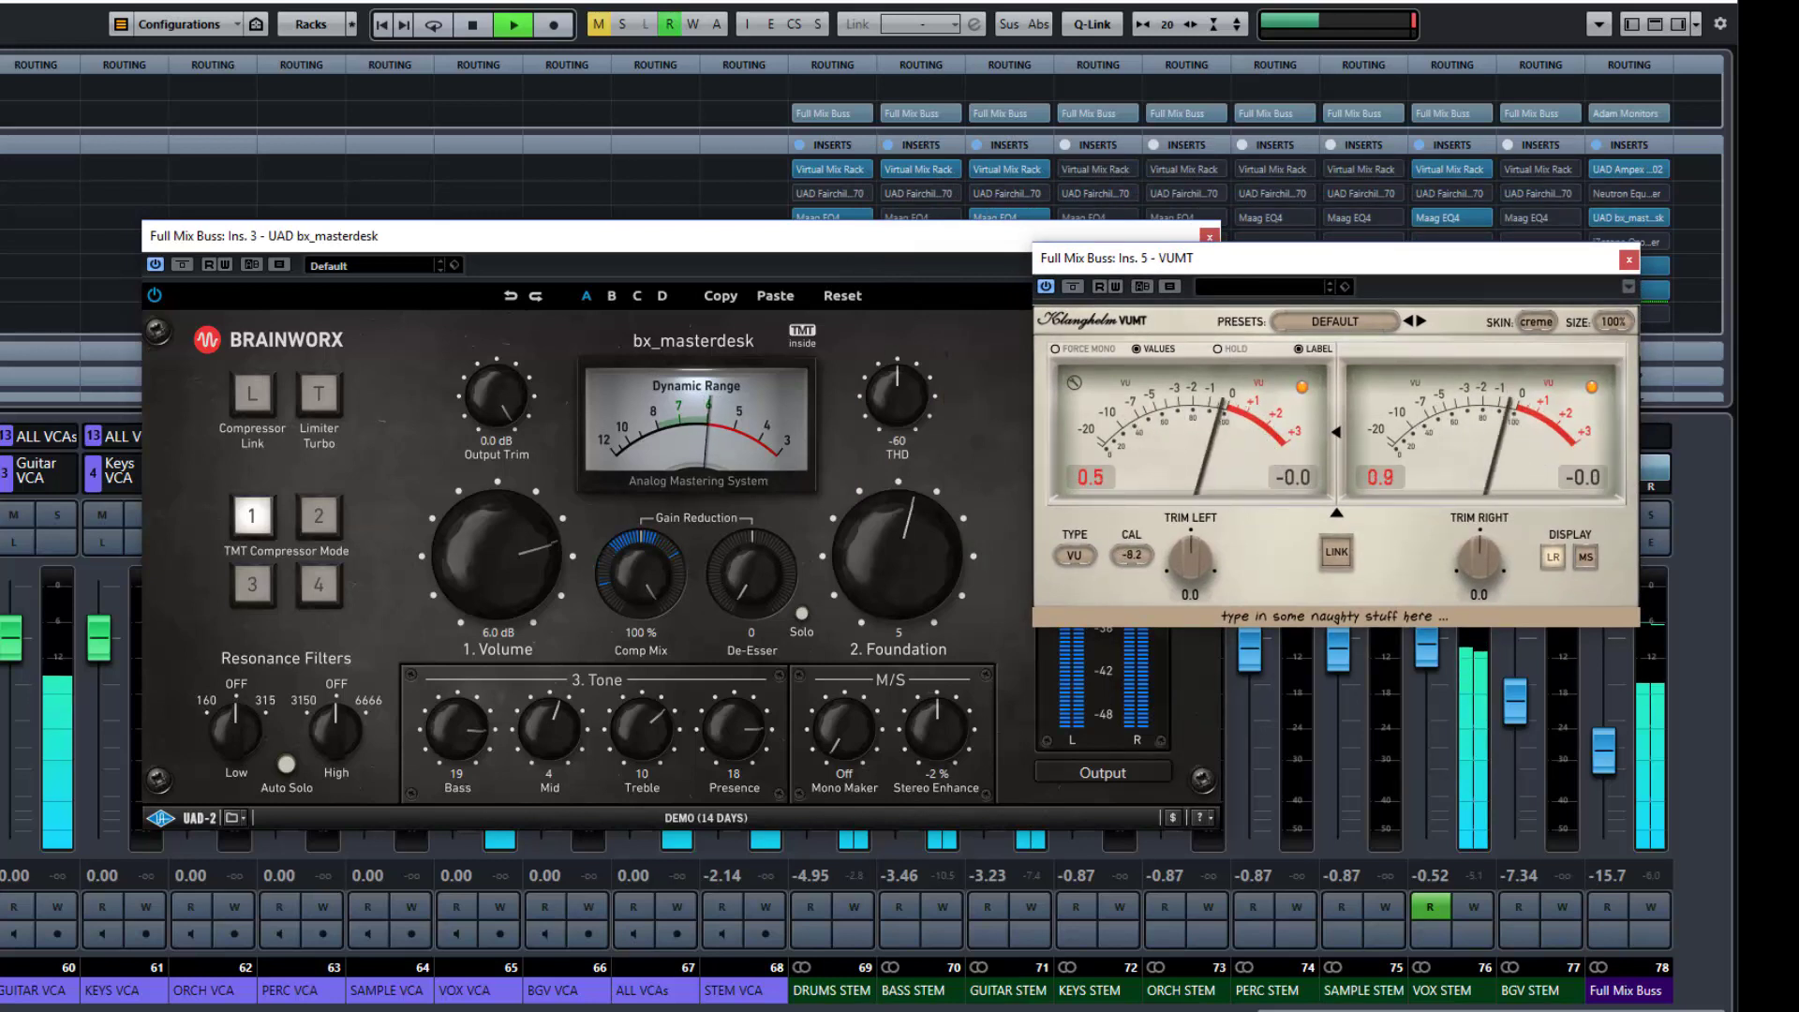
pyautogui.scroll(1, 1132, 555)
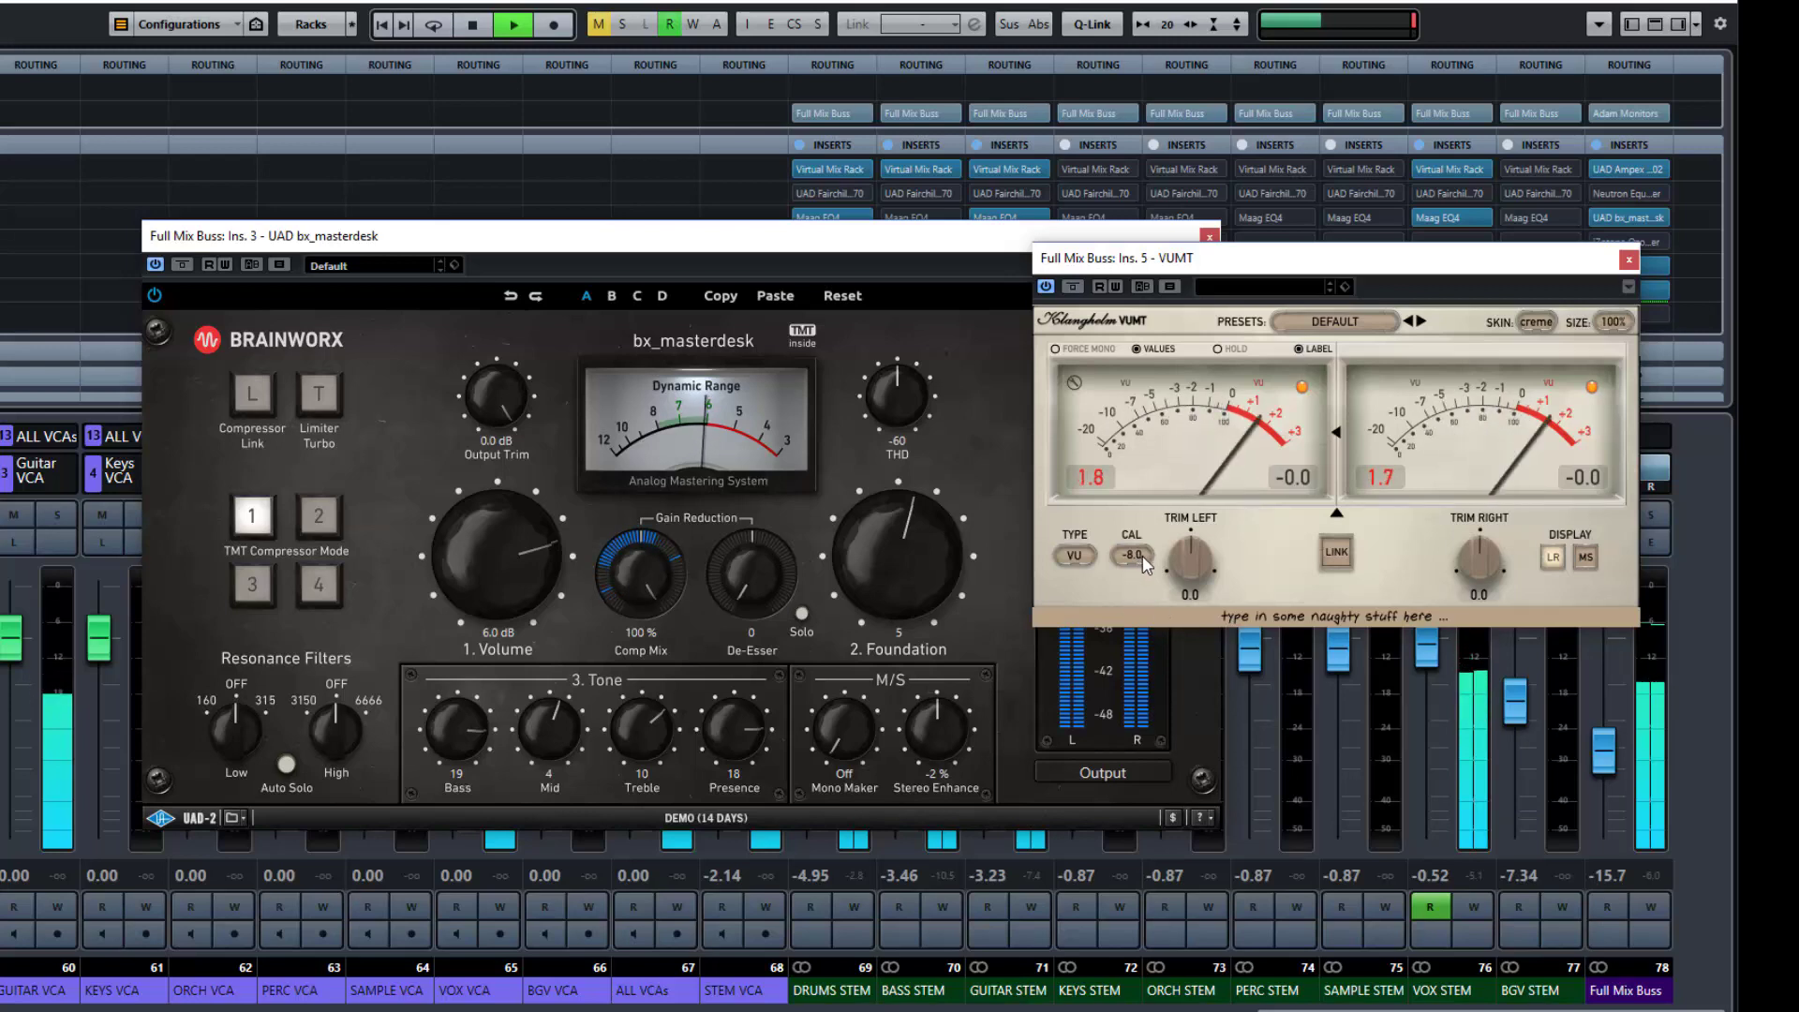
# Move the VUMT meter out of the way and show the Headroom view of LEVELS in LUFS mode.
pyautogui.moveTo(1458, 266); pyautogui.dragTo(1506, 400)
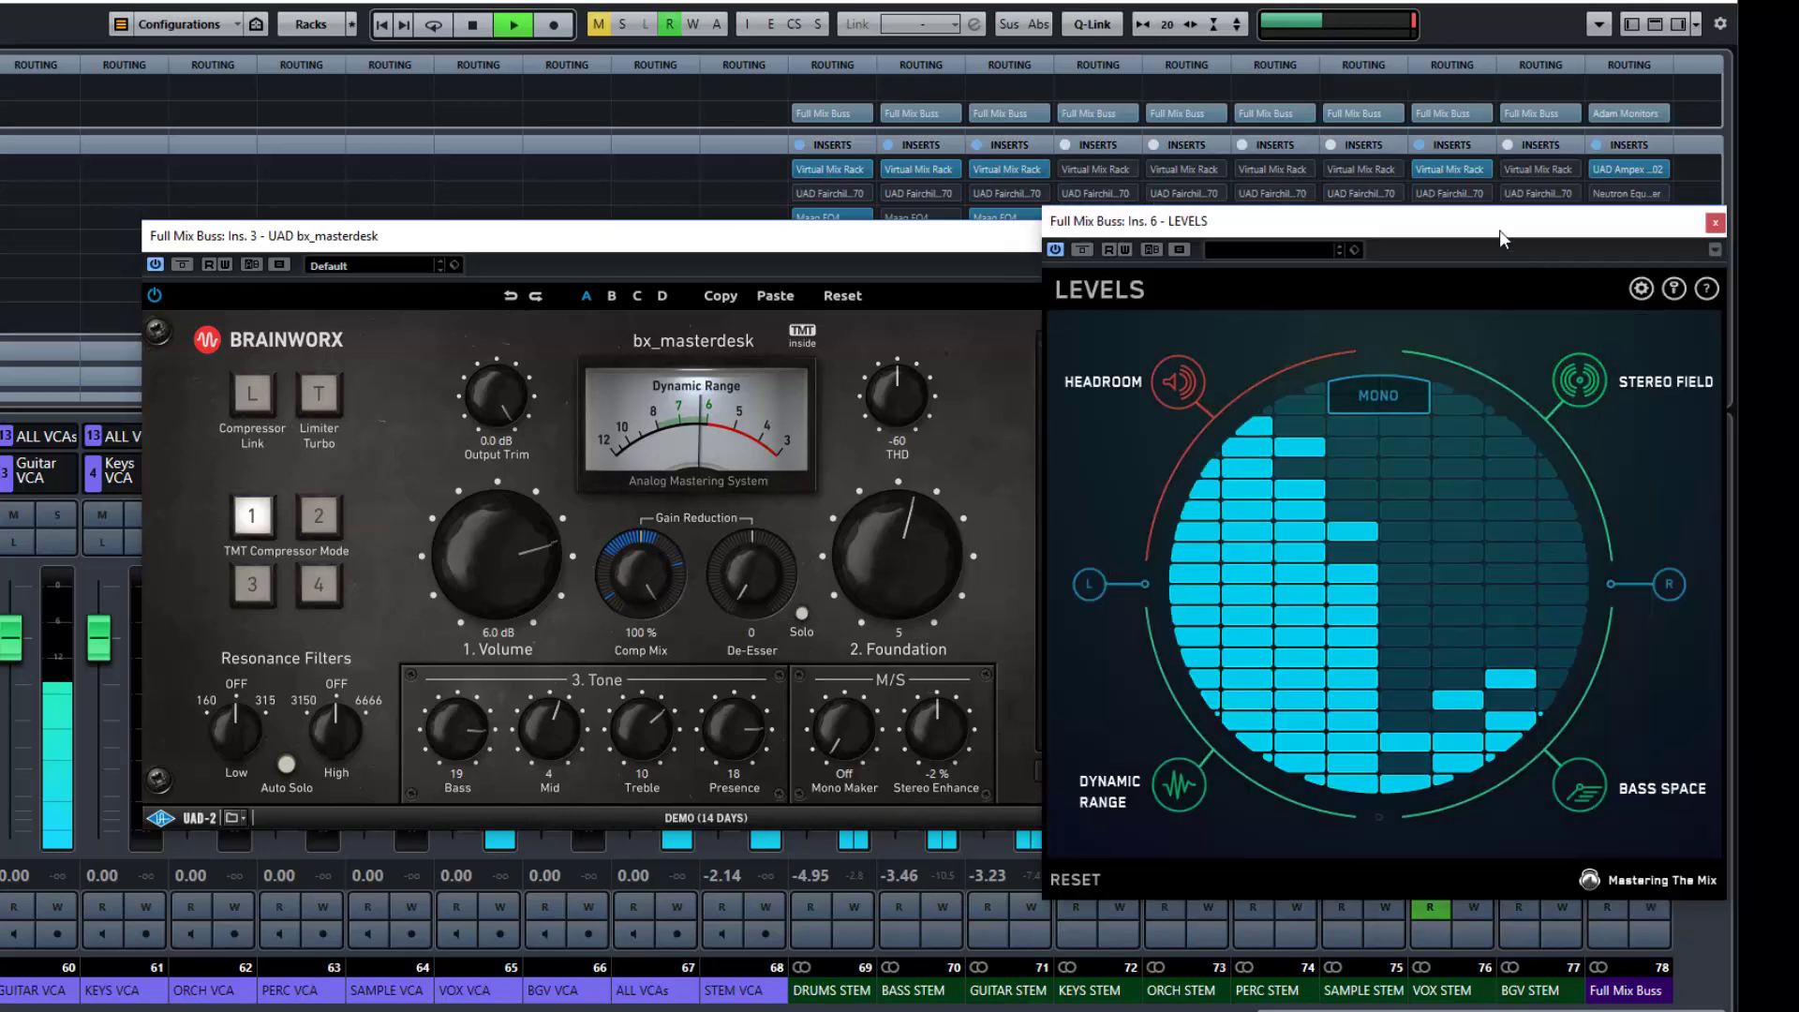
pyautogui.click(1185, 384)
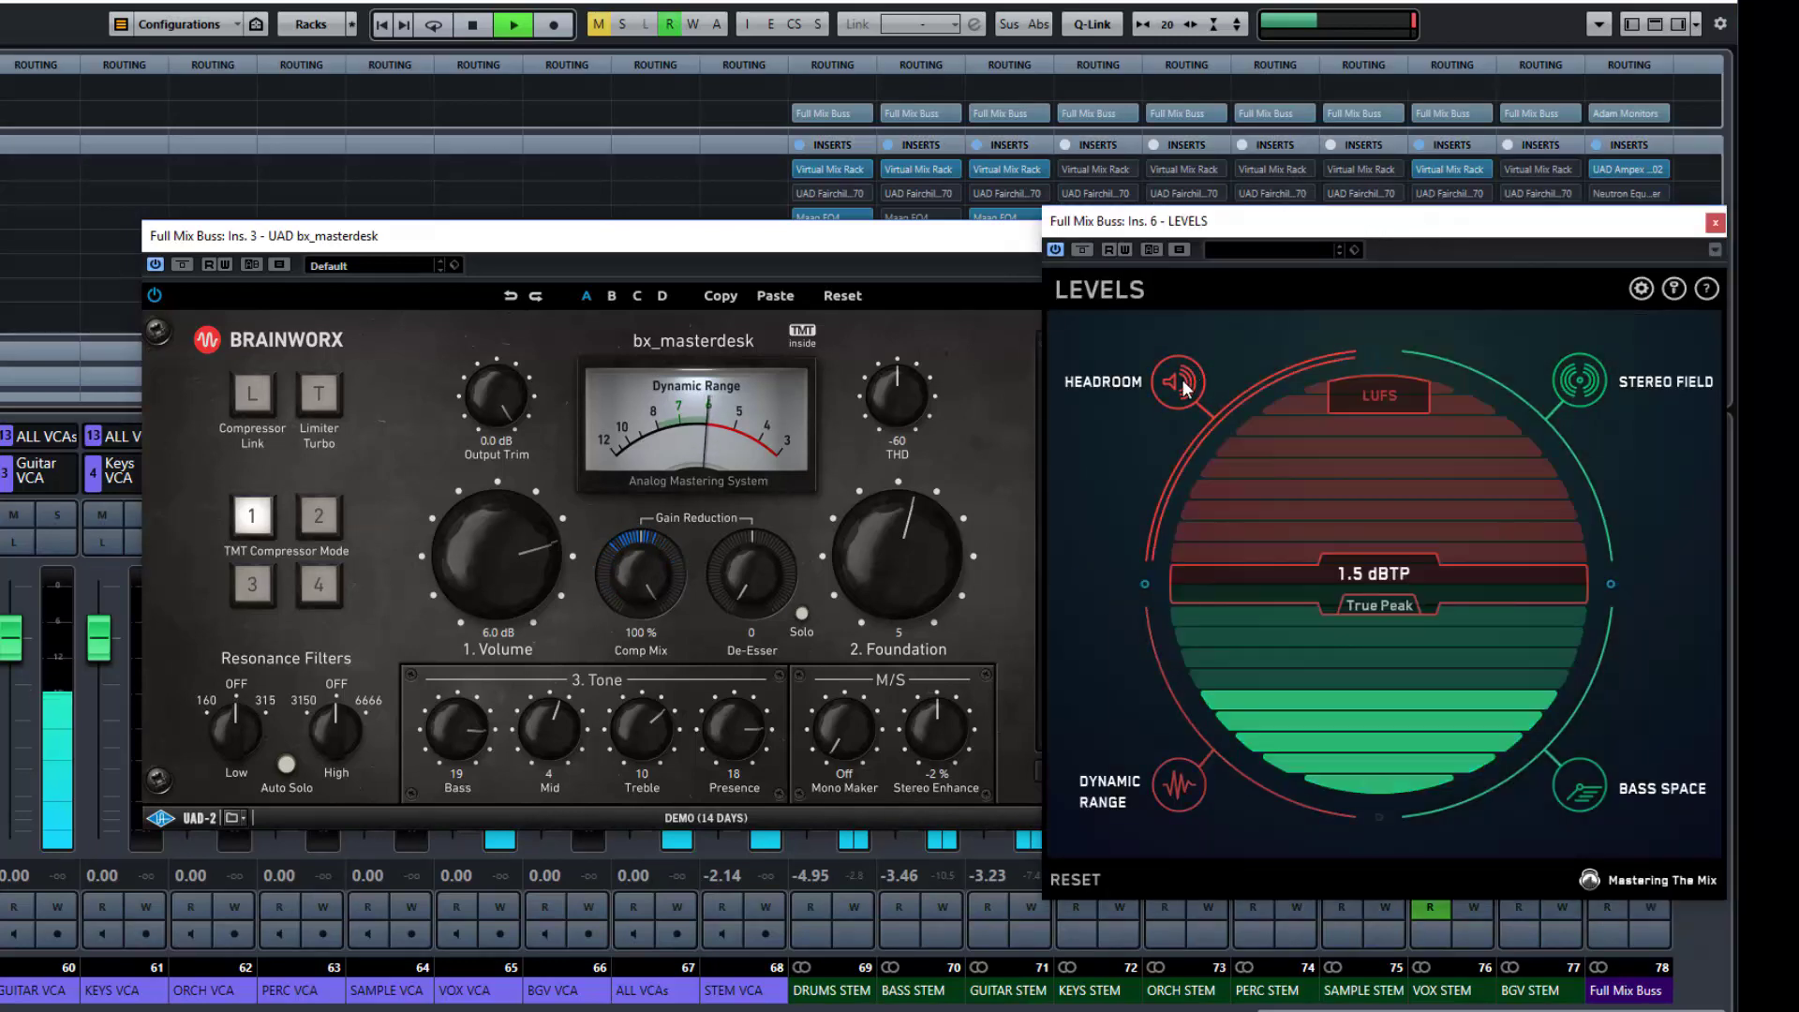
pyautogui.click(1391, 396)
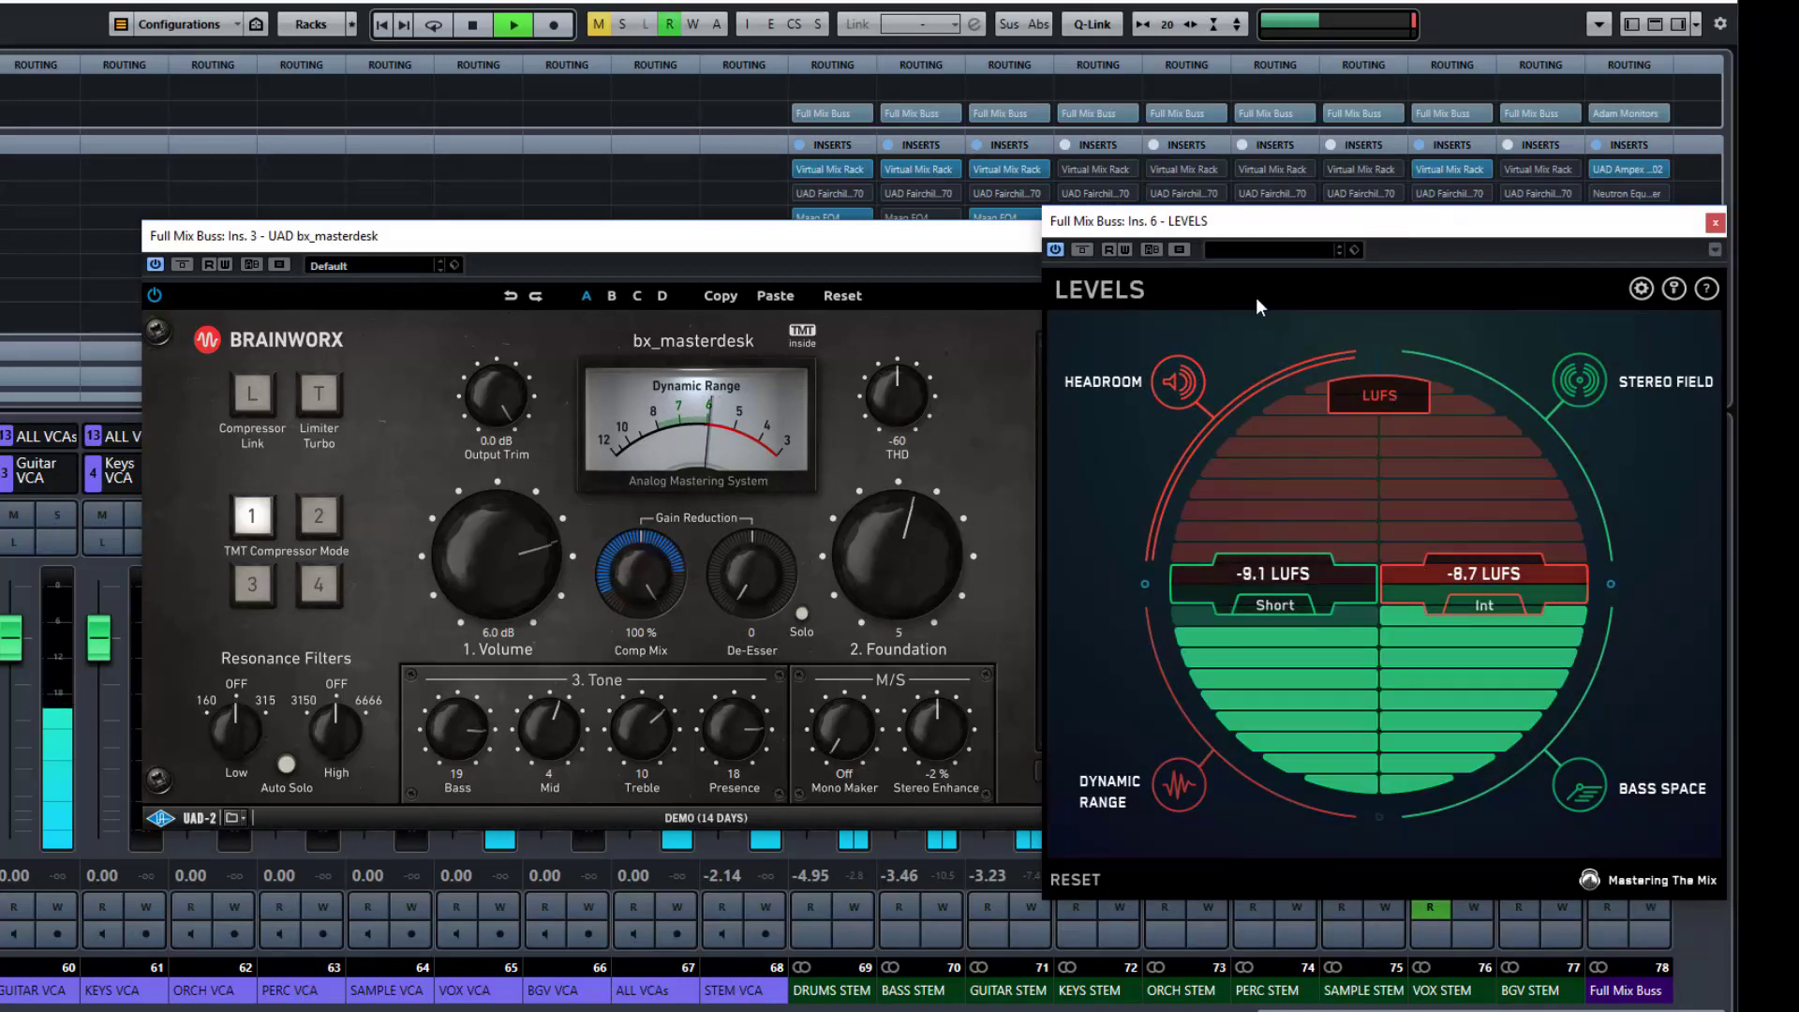
# Load the Streaming mastering preset in the LEVELS settings and save it.
pyautogui.click(1641, 289)
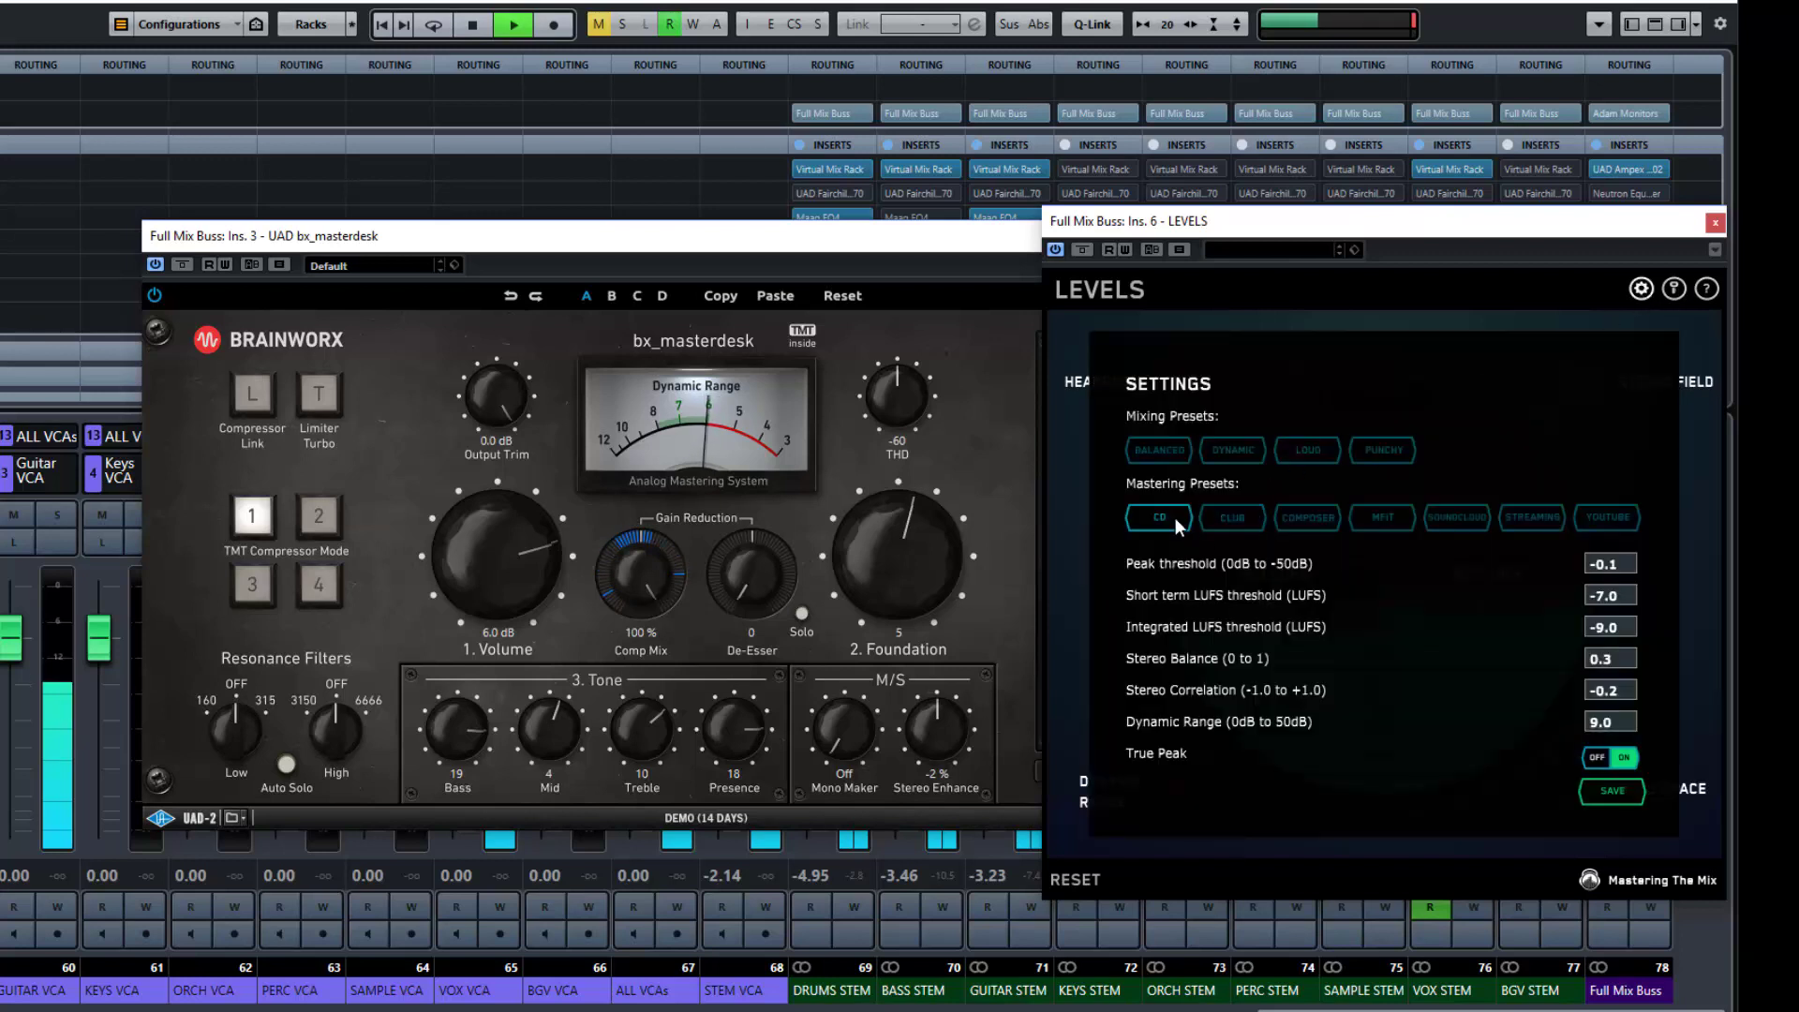
pyautogui.click(1539, 520)
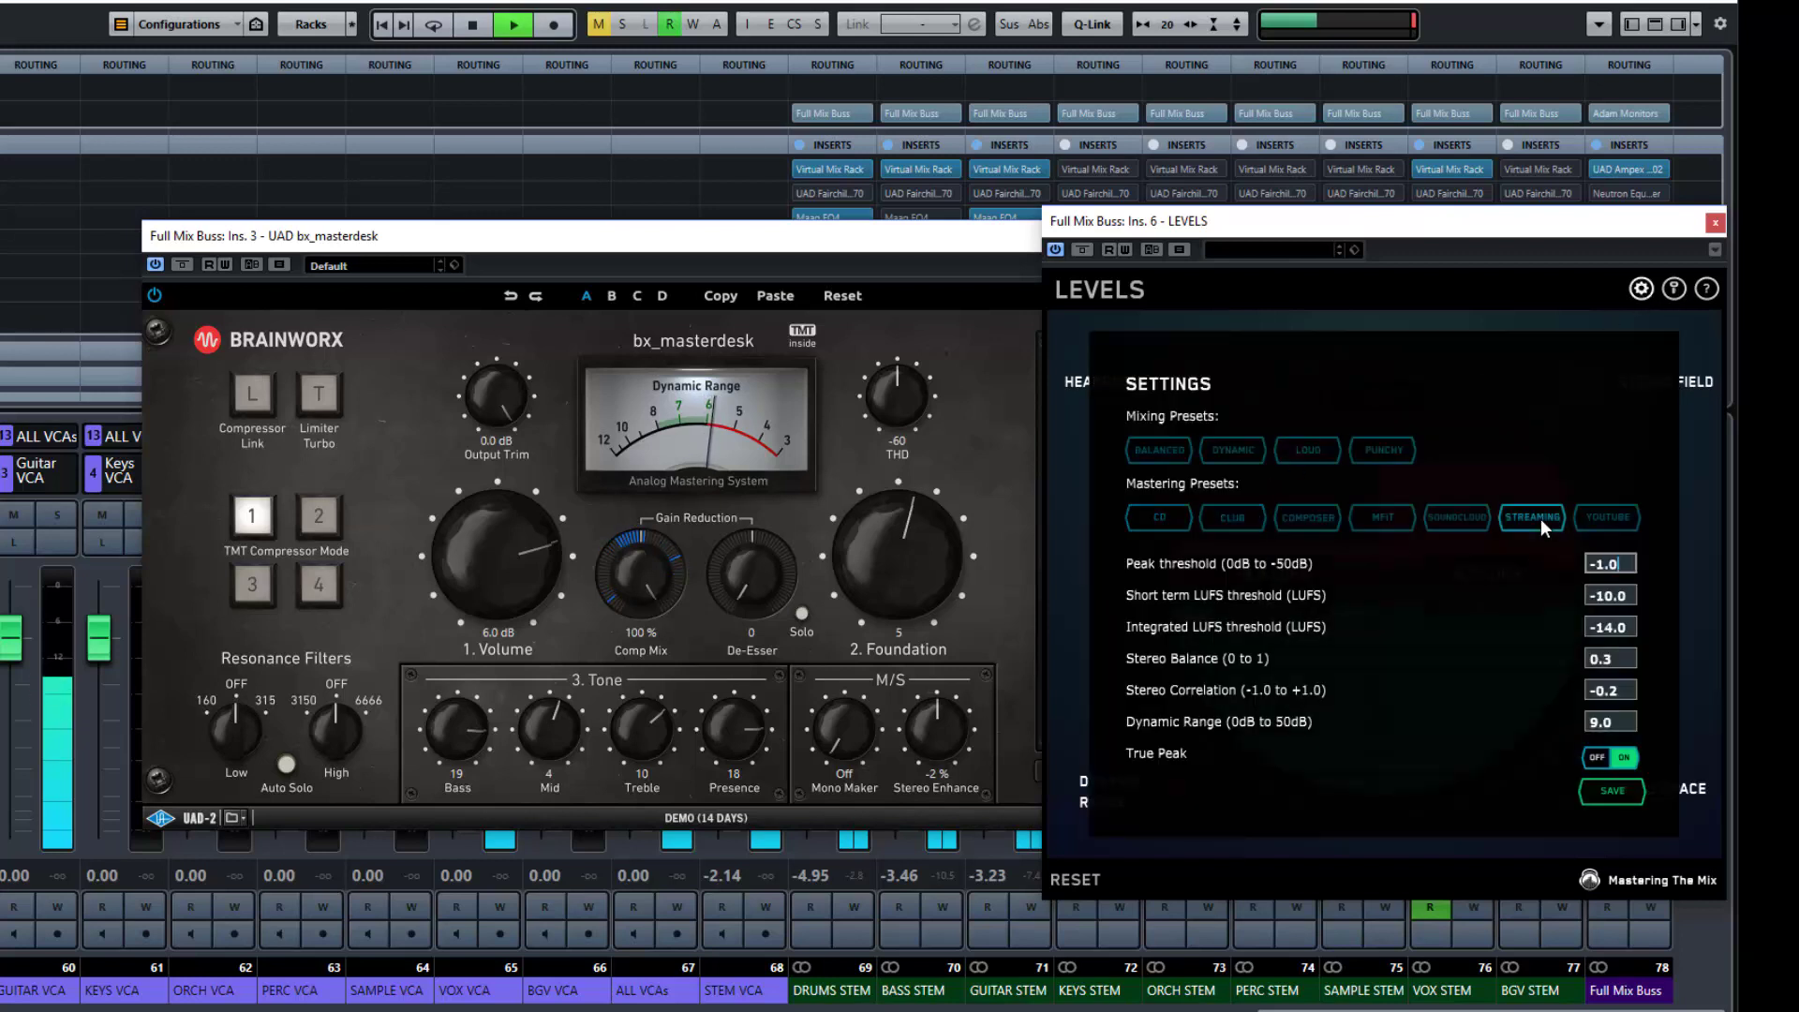
pyautogui.click(1609, 803)
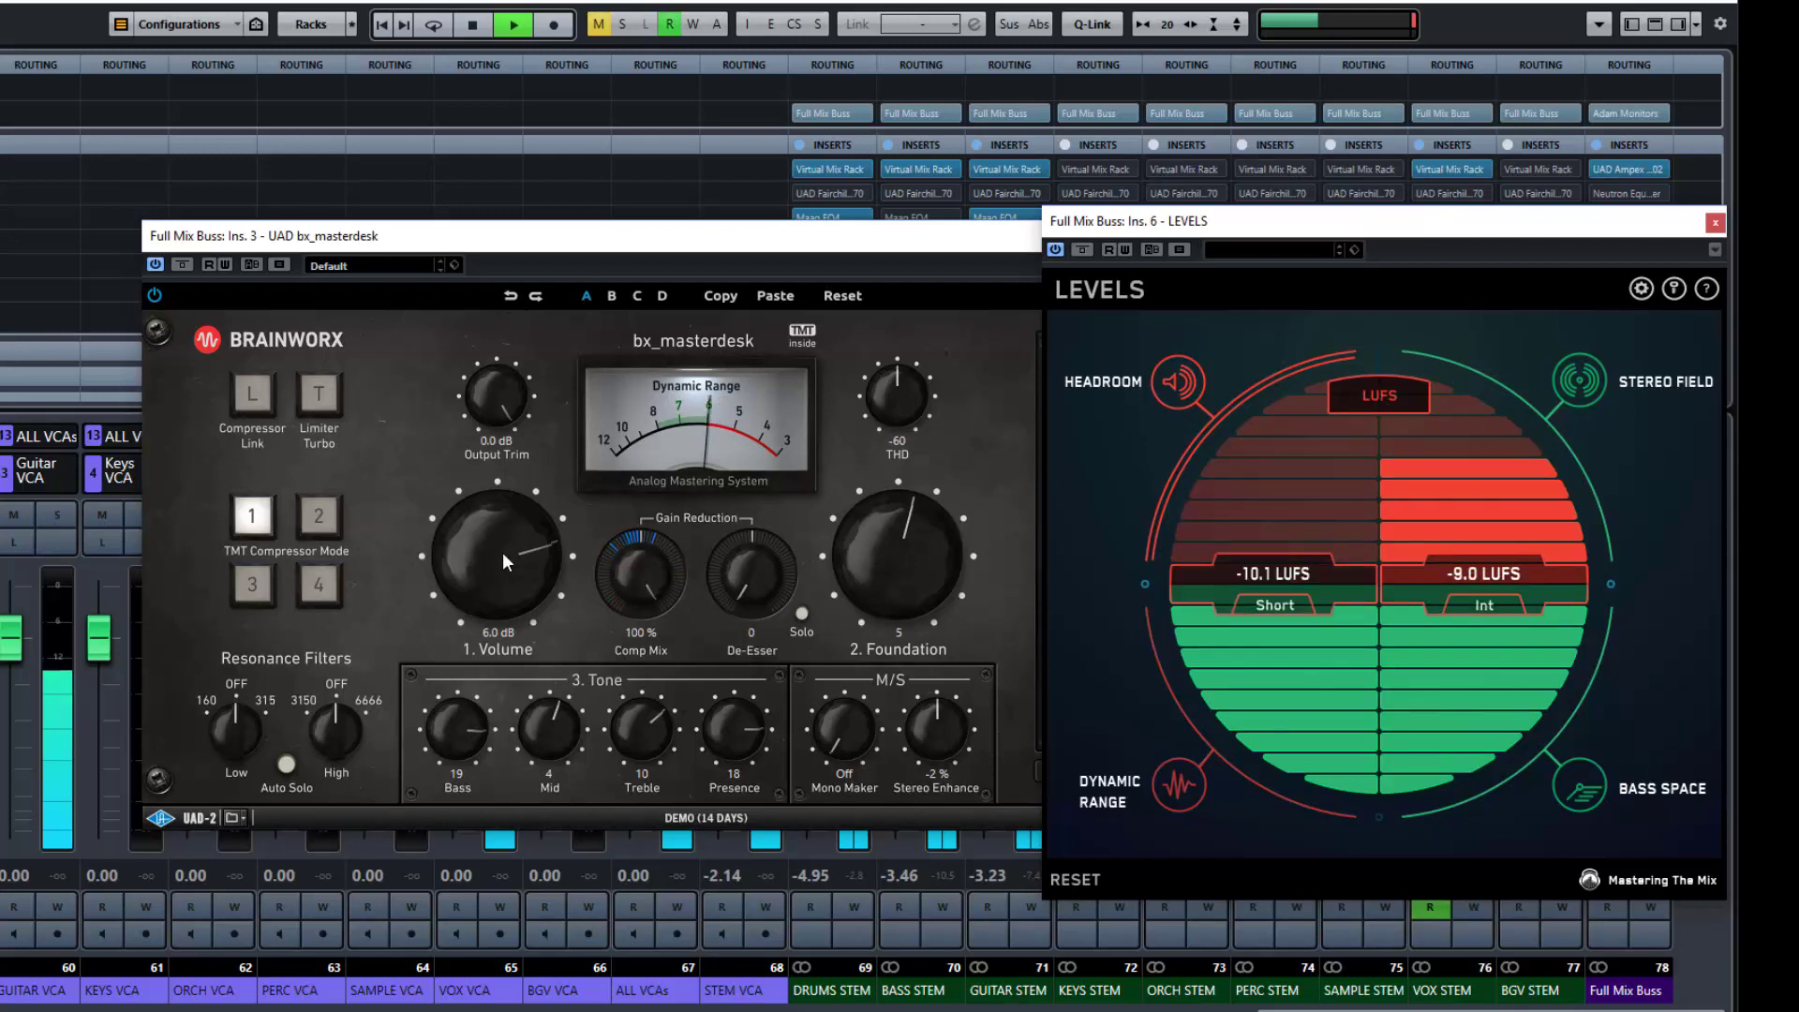
# Try the Volume at 2.6 dB with a restarted LUFS measurement, raise it to 5.8 dB and bring LEVELS forward.
pyautogui.moveTo(503, 553); pyautogui.dragTo(502, 573)
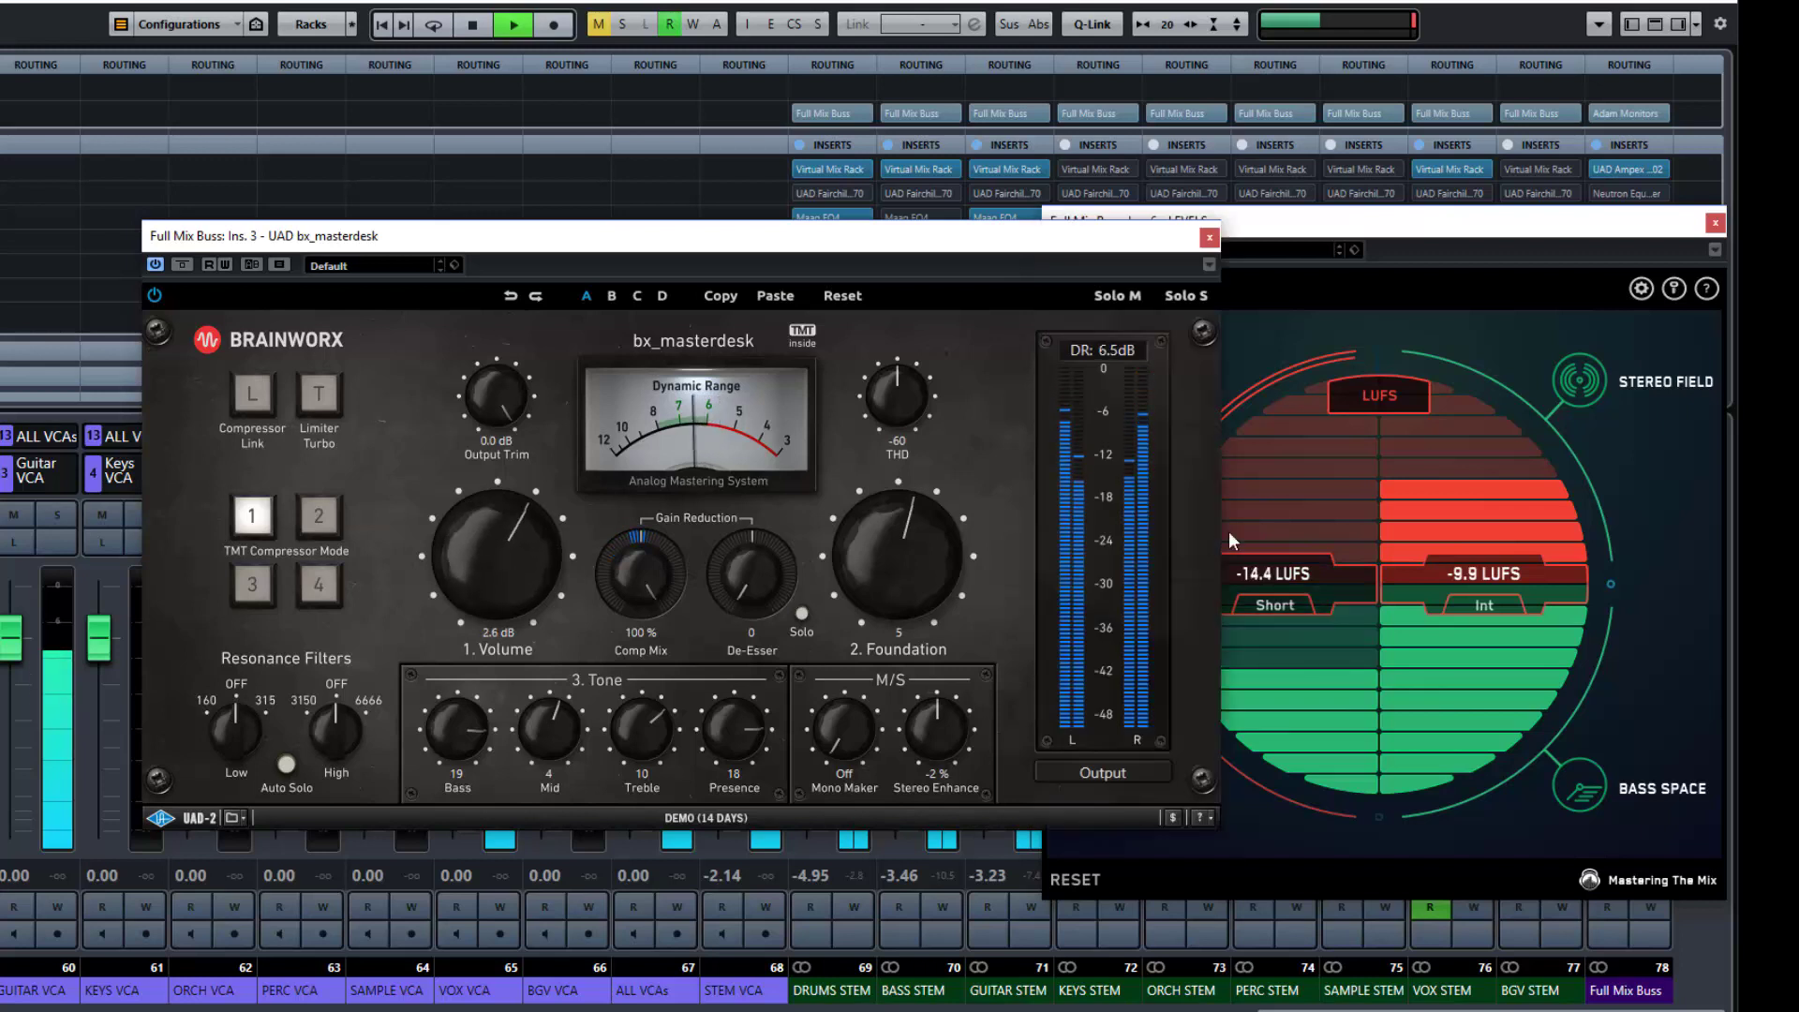
pyautogui.click(1396, 406)
pyautogui.click(1381, 391)
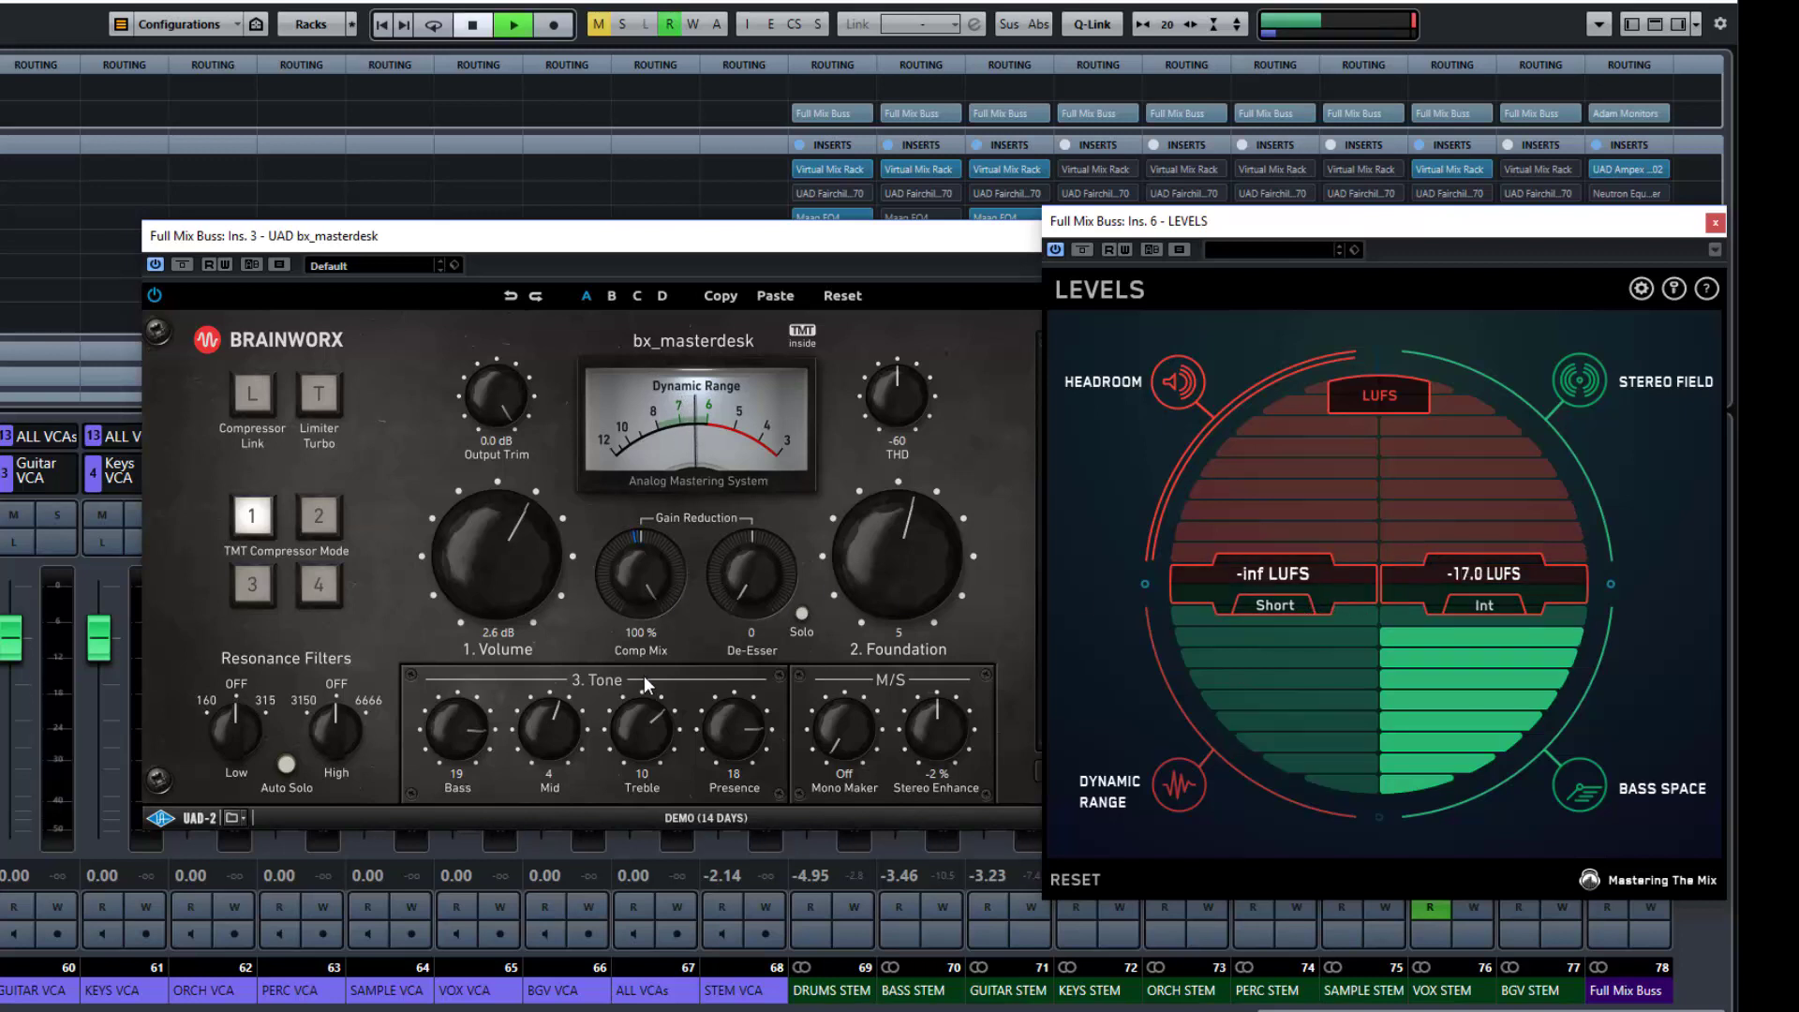
pyautogui.click(519, 538)
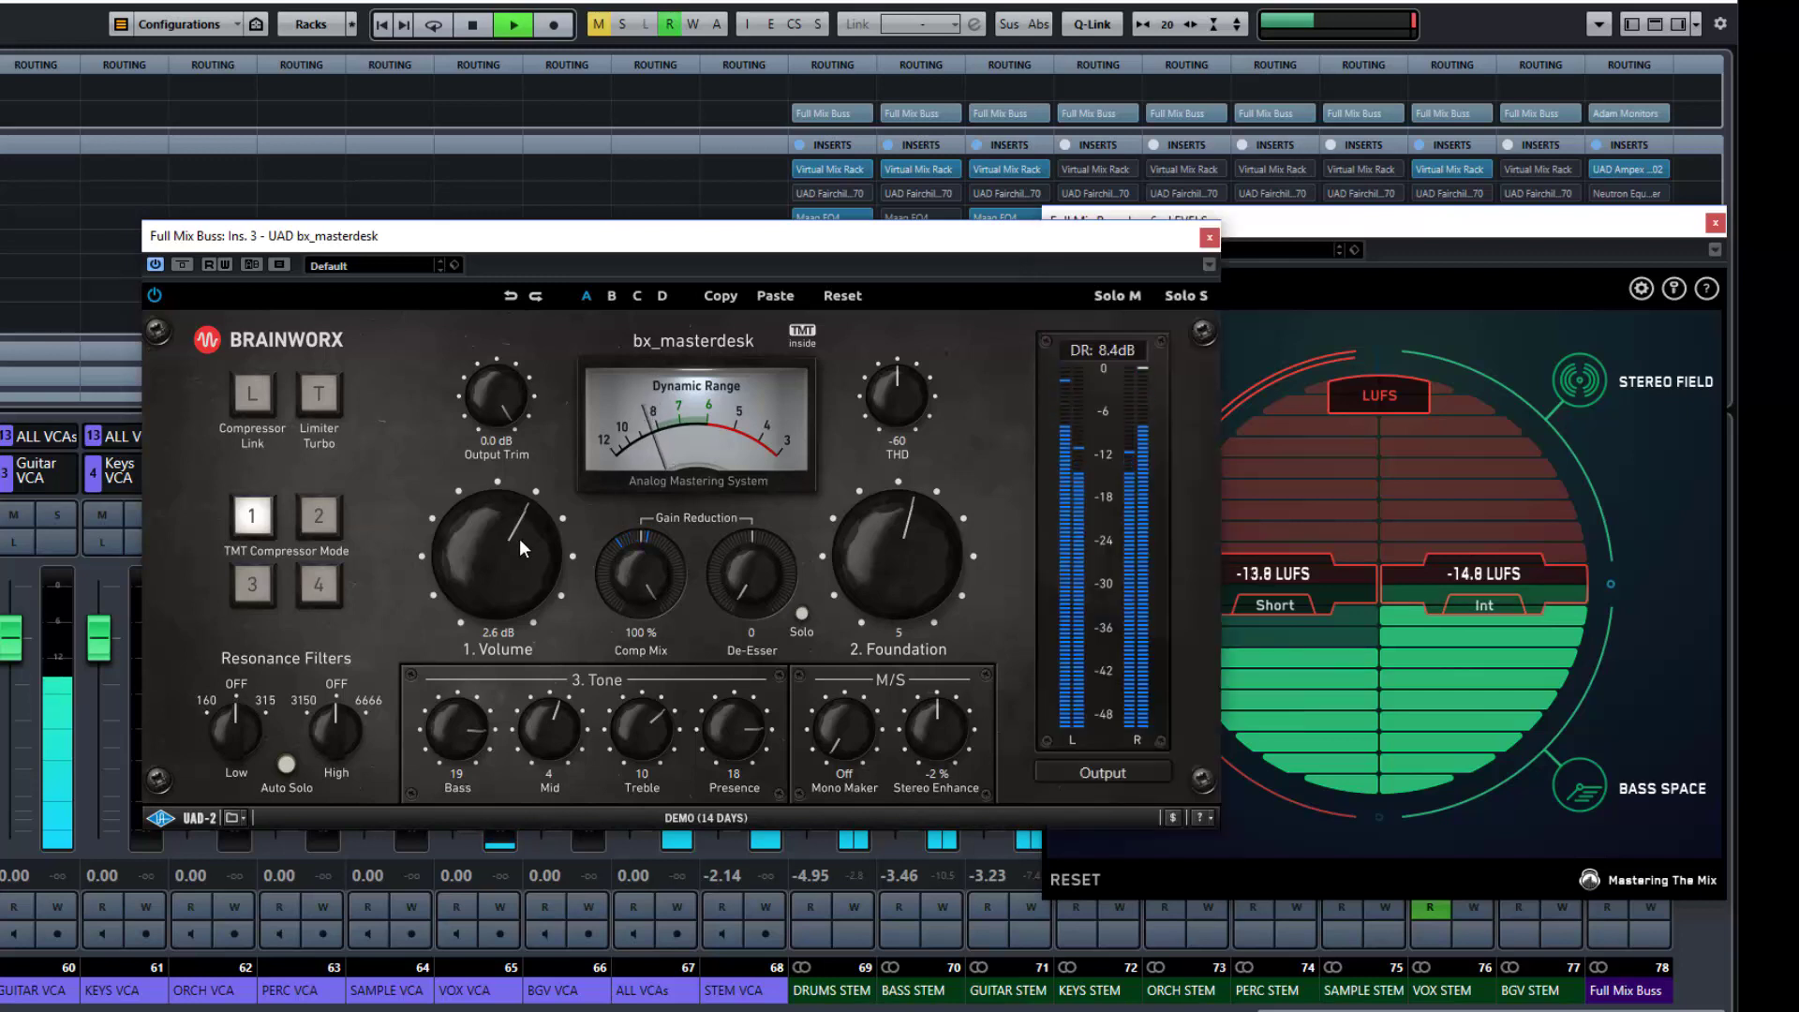
pyautogui.moveTo(519, 537); pyautogui.dragTo(520, 515)
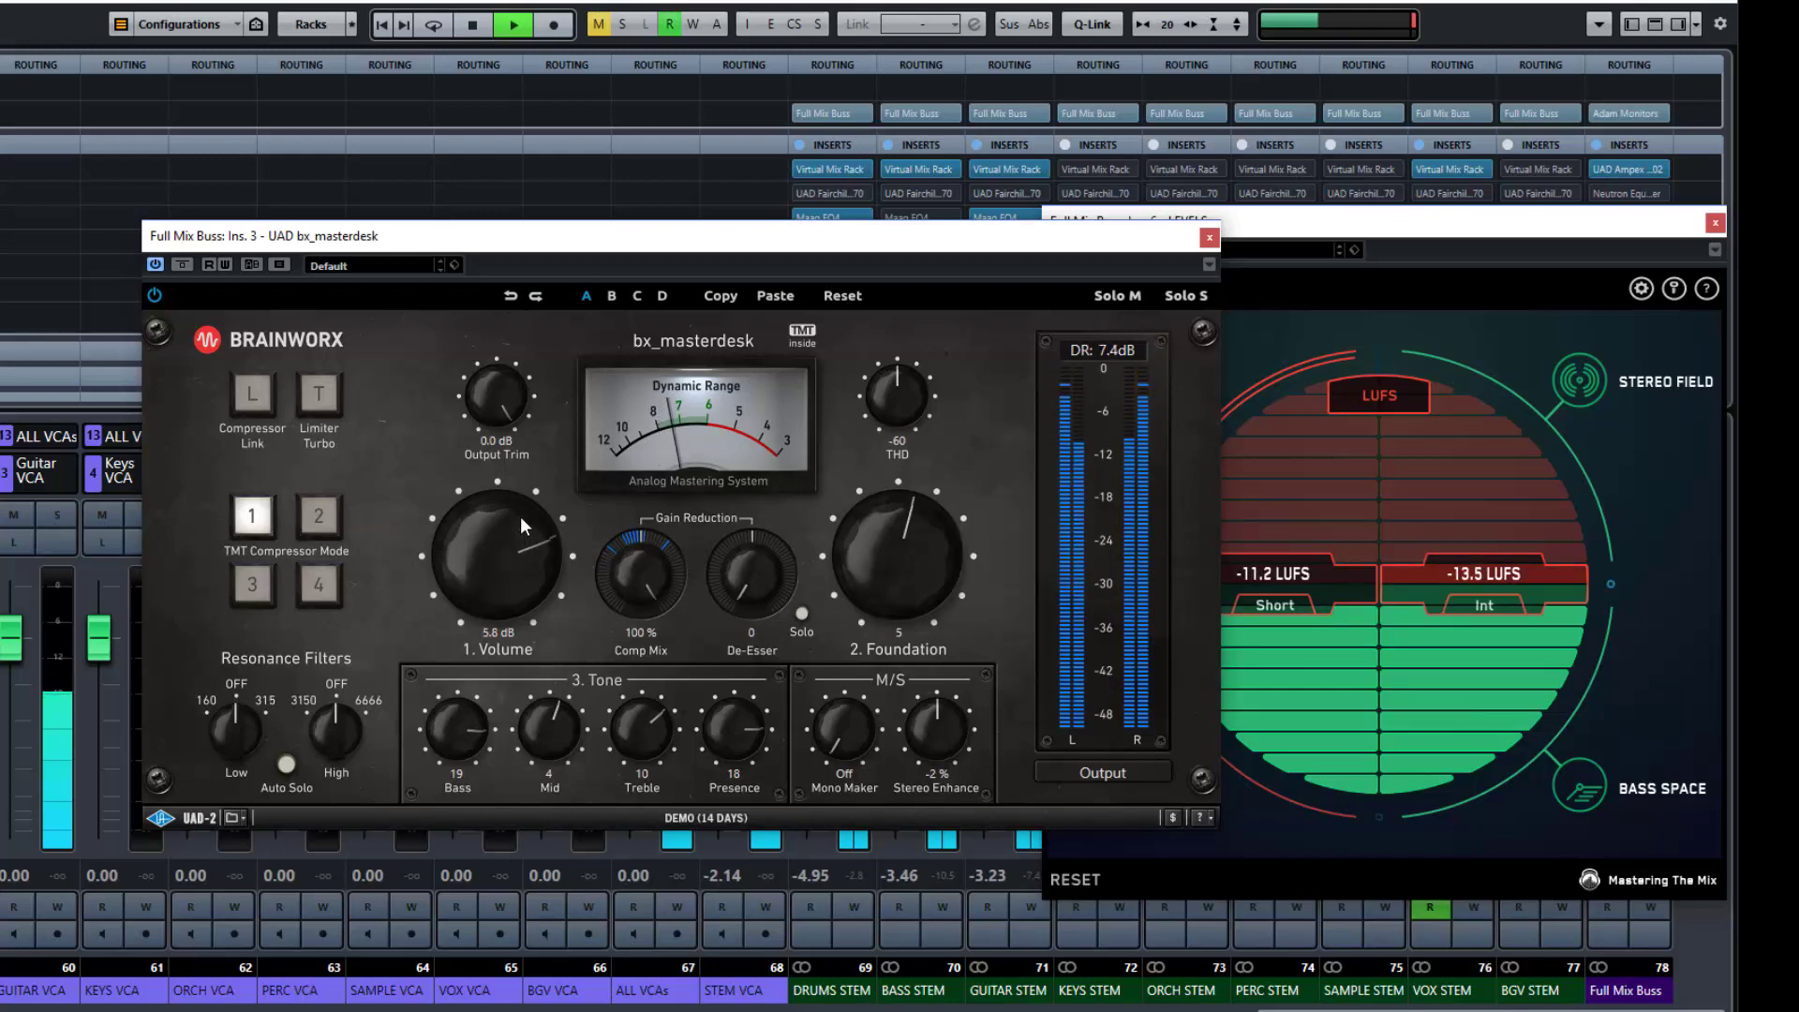
pyautogui.click(1416, 225)
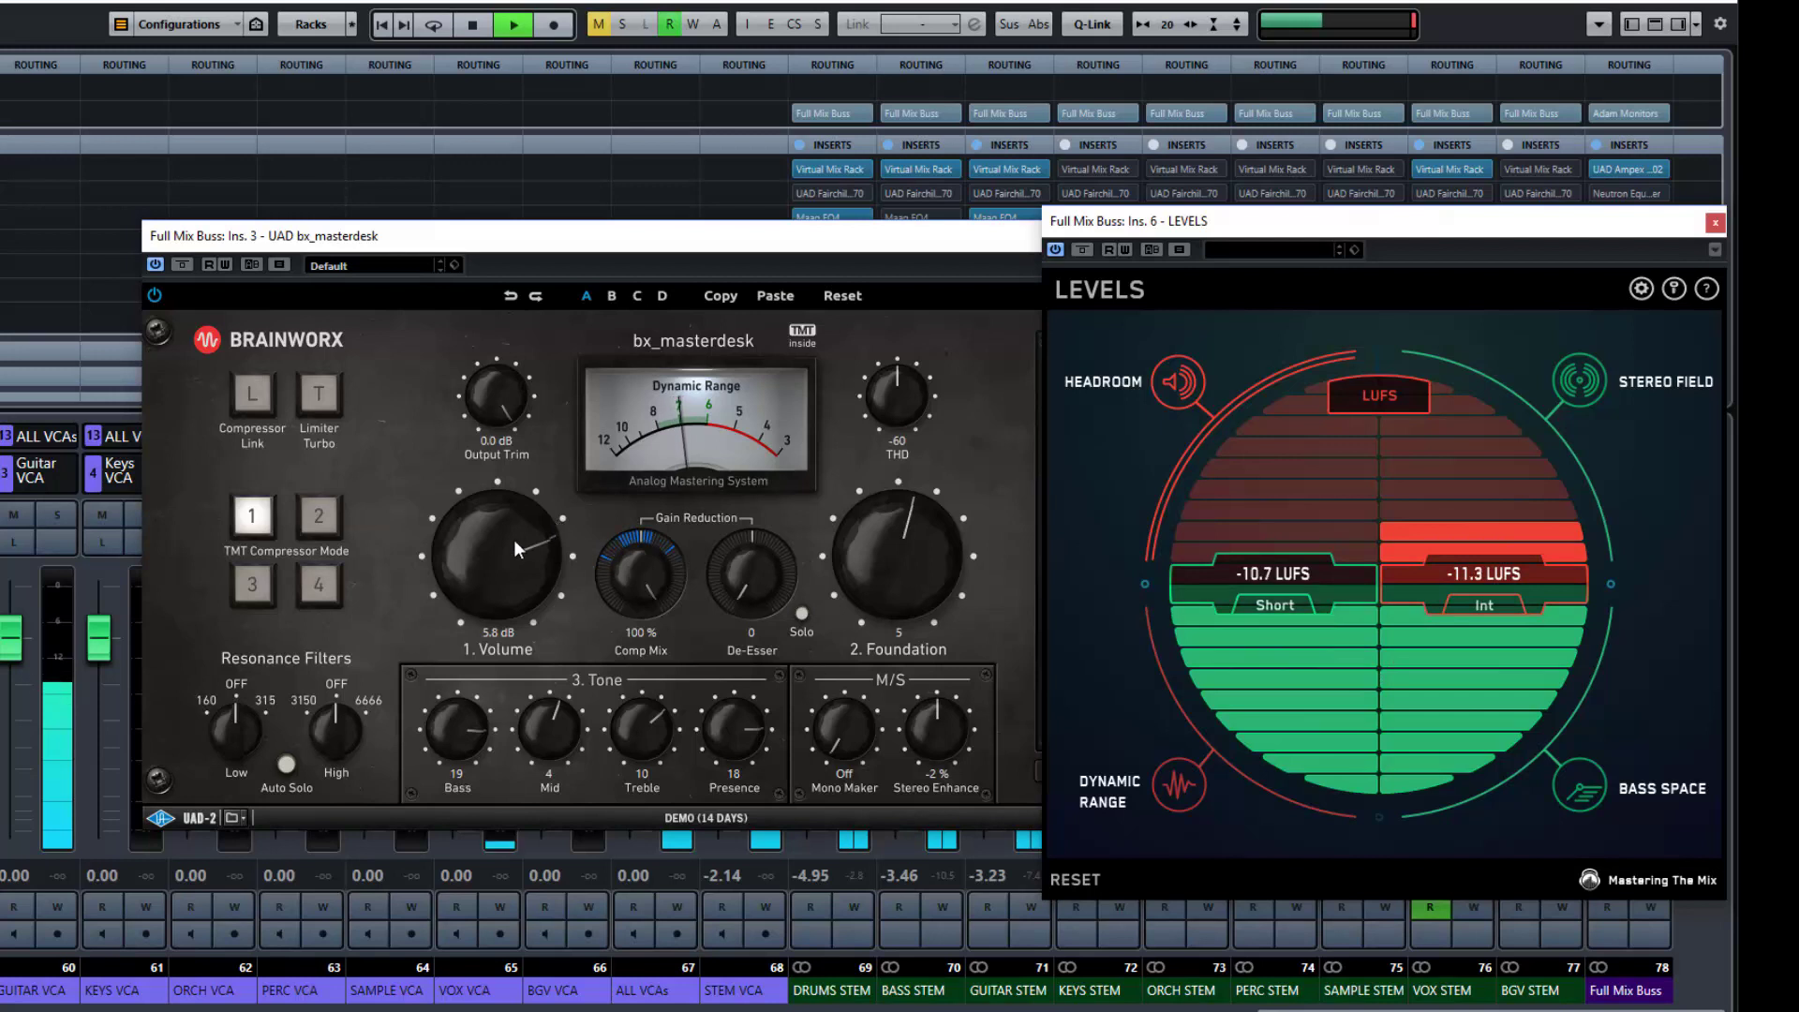
# Lower the Volume to 4.5 dB and again to 0.7 dB, restarting the LUFS measurement for a fresh integrated reading.
pyautogui.moveTo(516, 541); pyautogui.dragTo(516, 551)
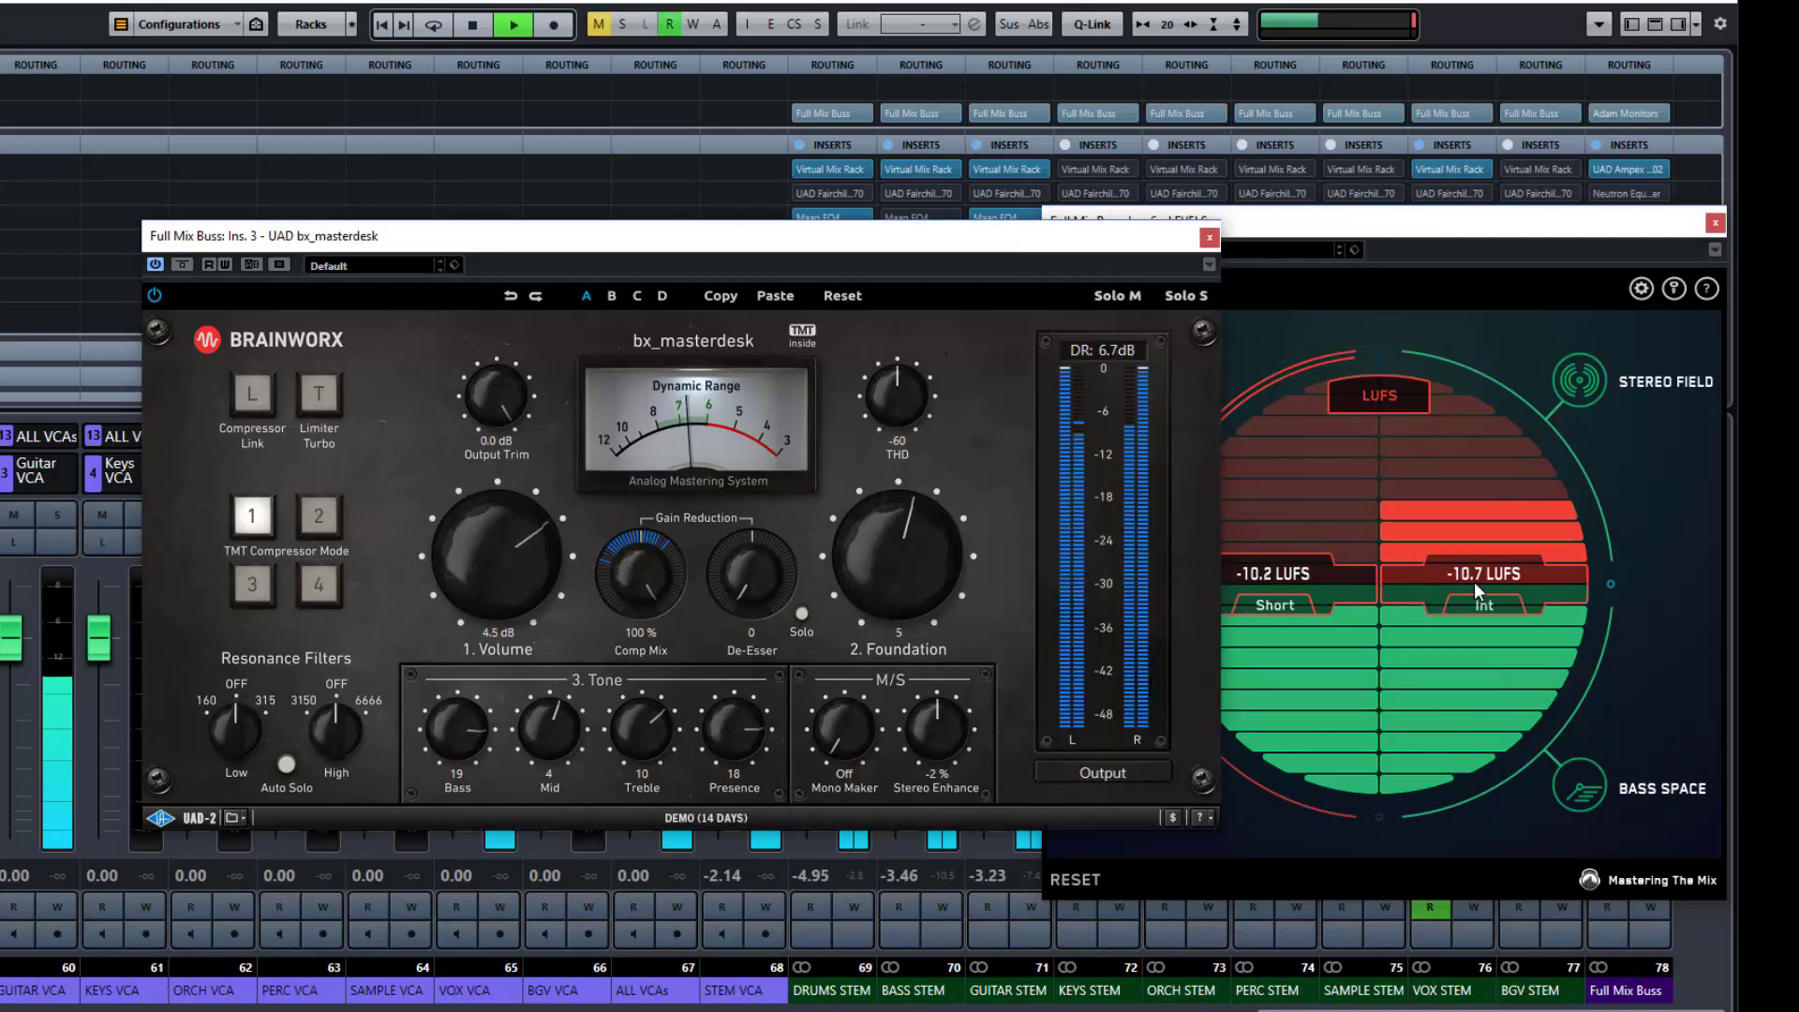
pyautogui.click(1309, 609)
pyautogui.click(1309, 607)
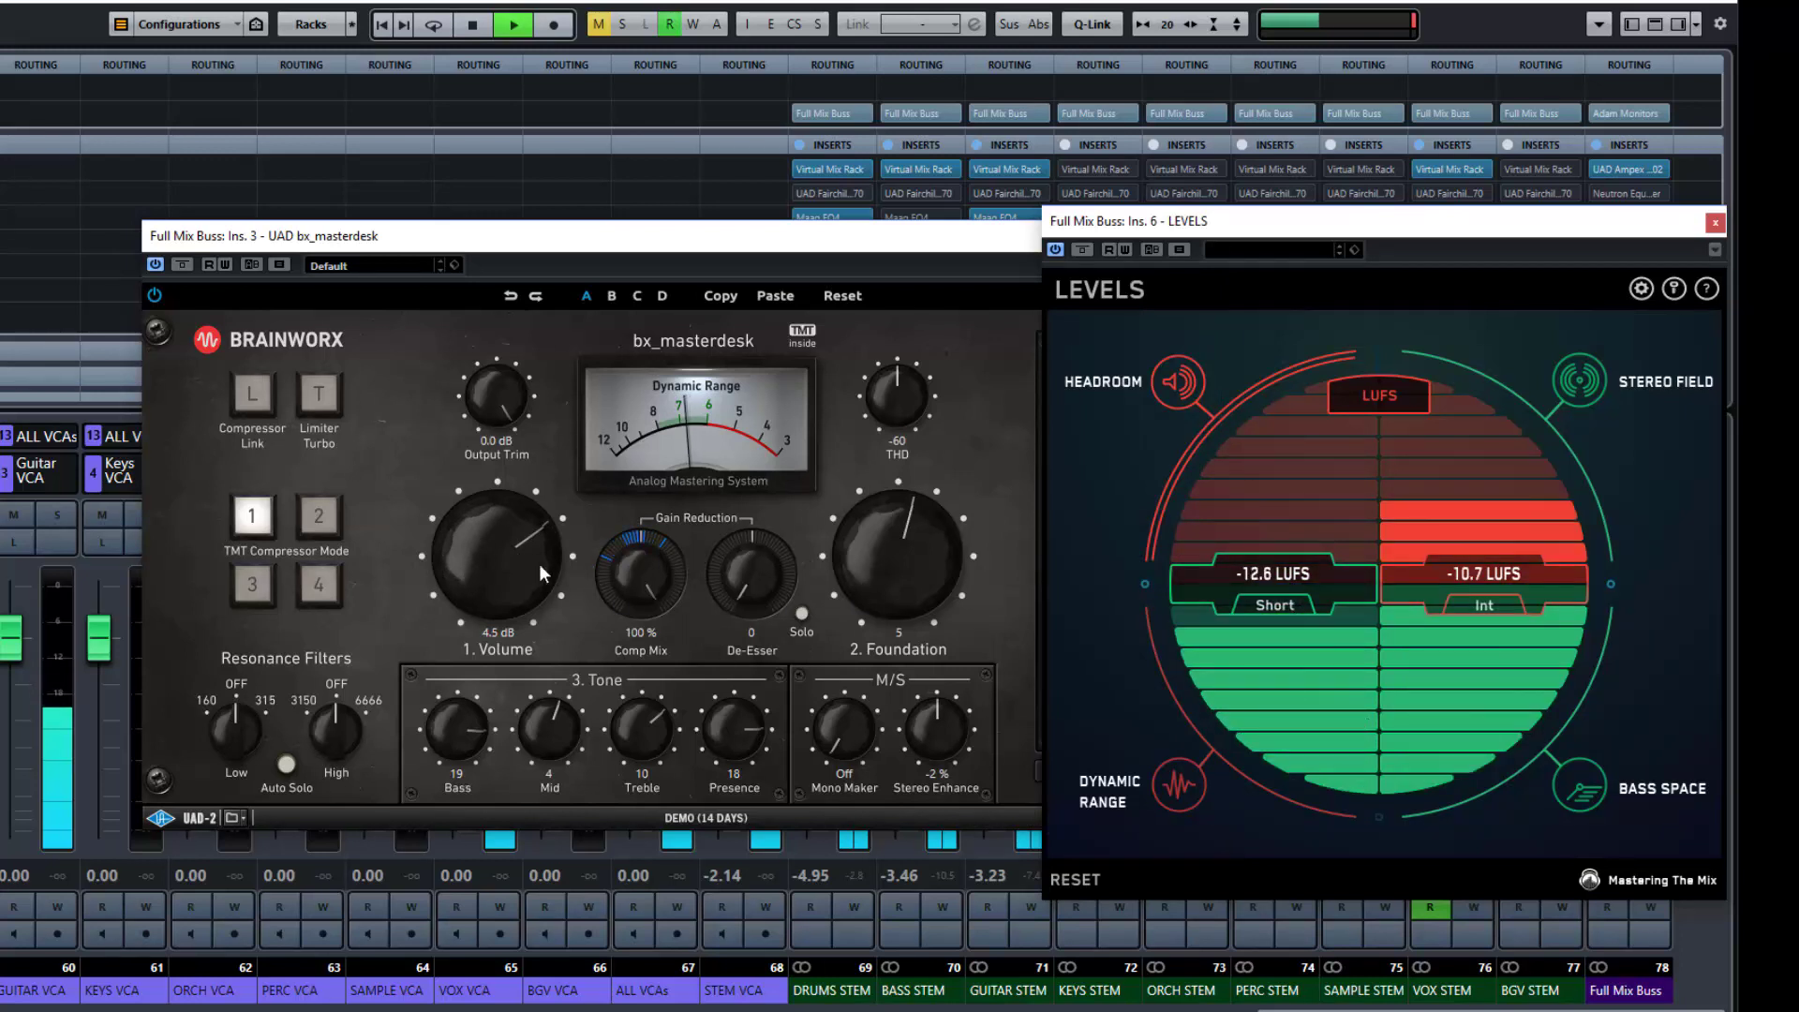
pyautogui.moveTo(526, 560); pyautogui.dragTo(523, 587)
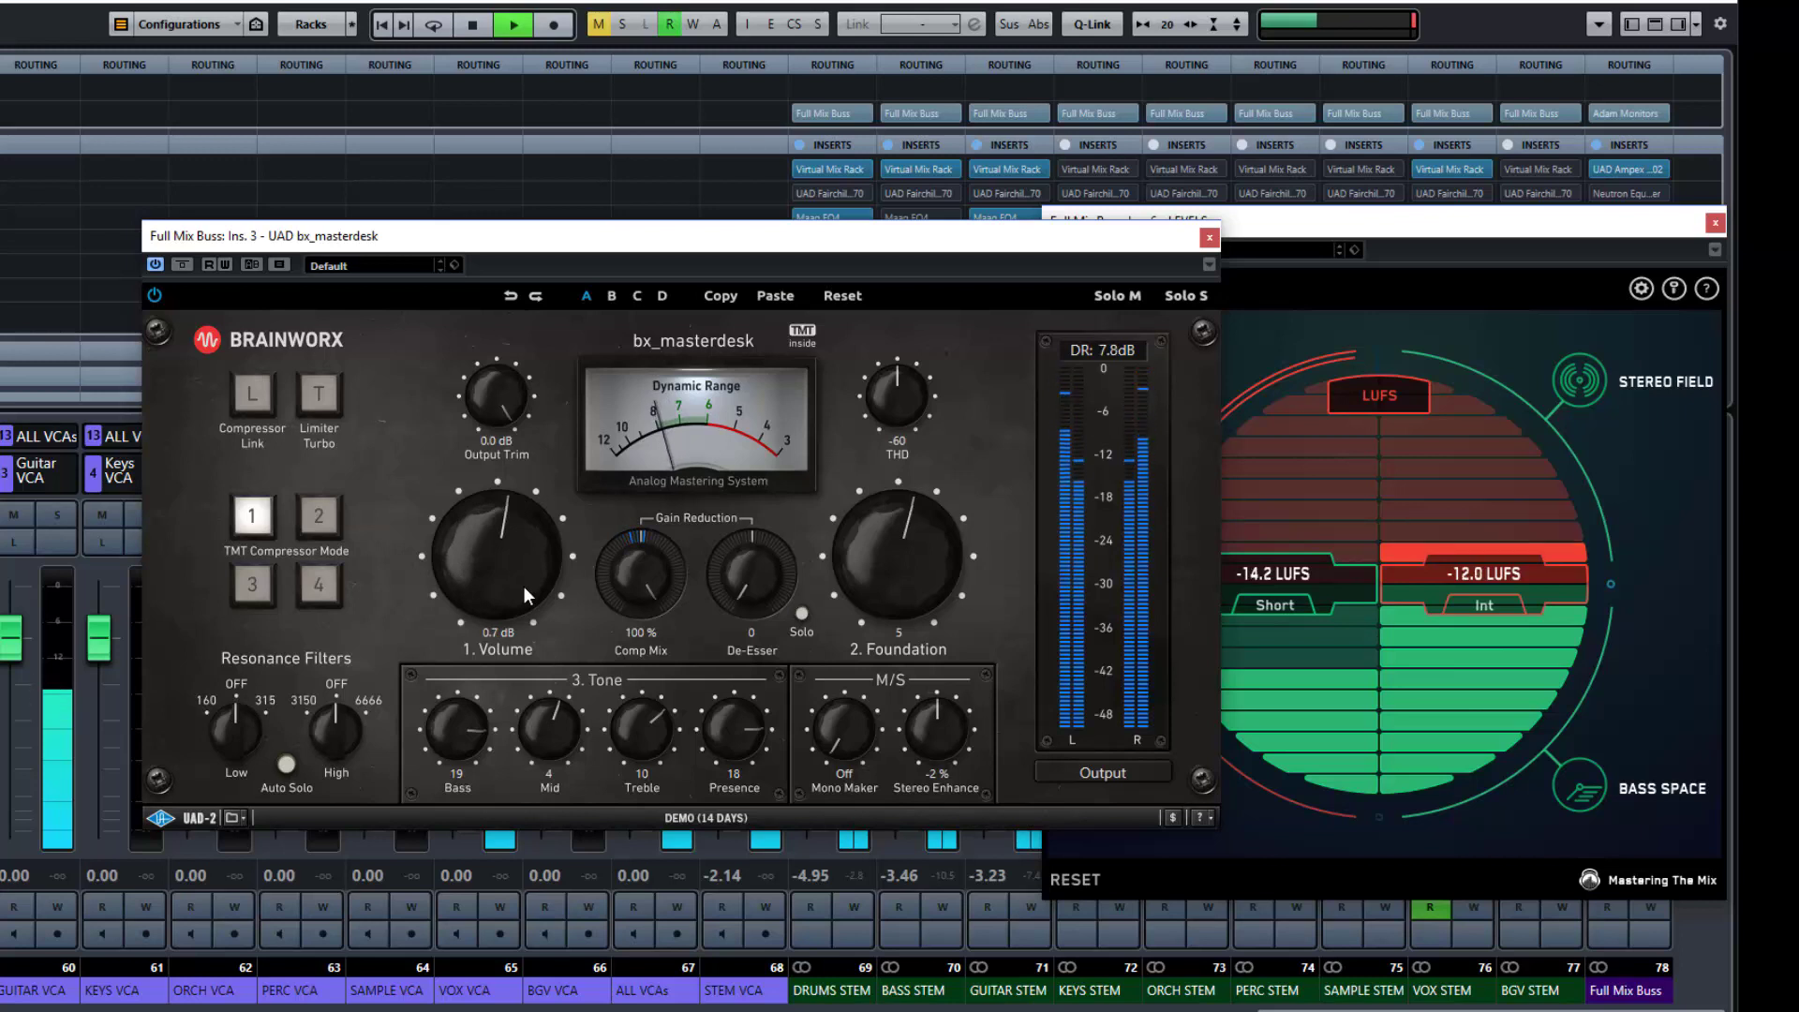
pyautogui.click(1469, 593)
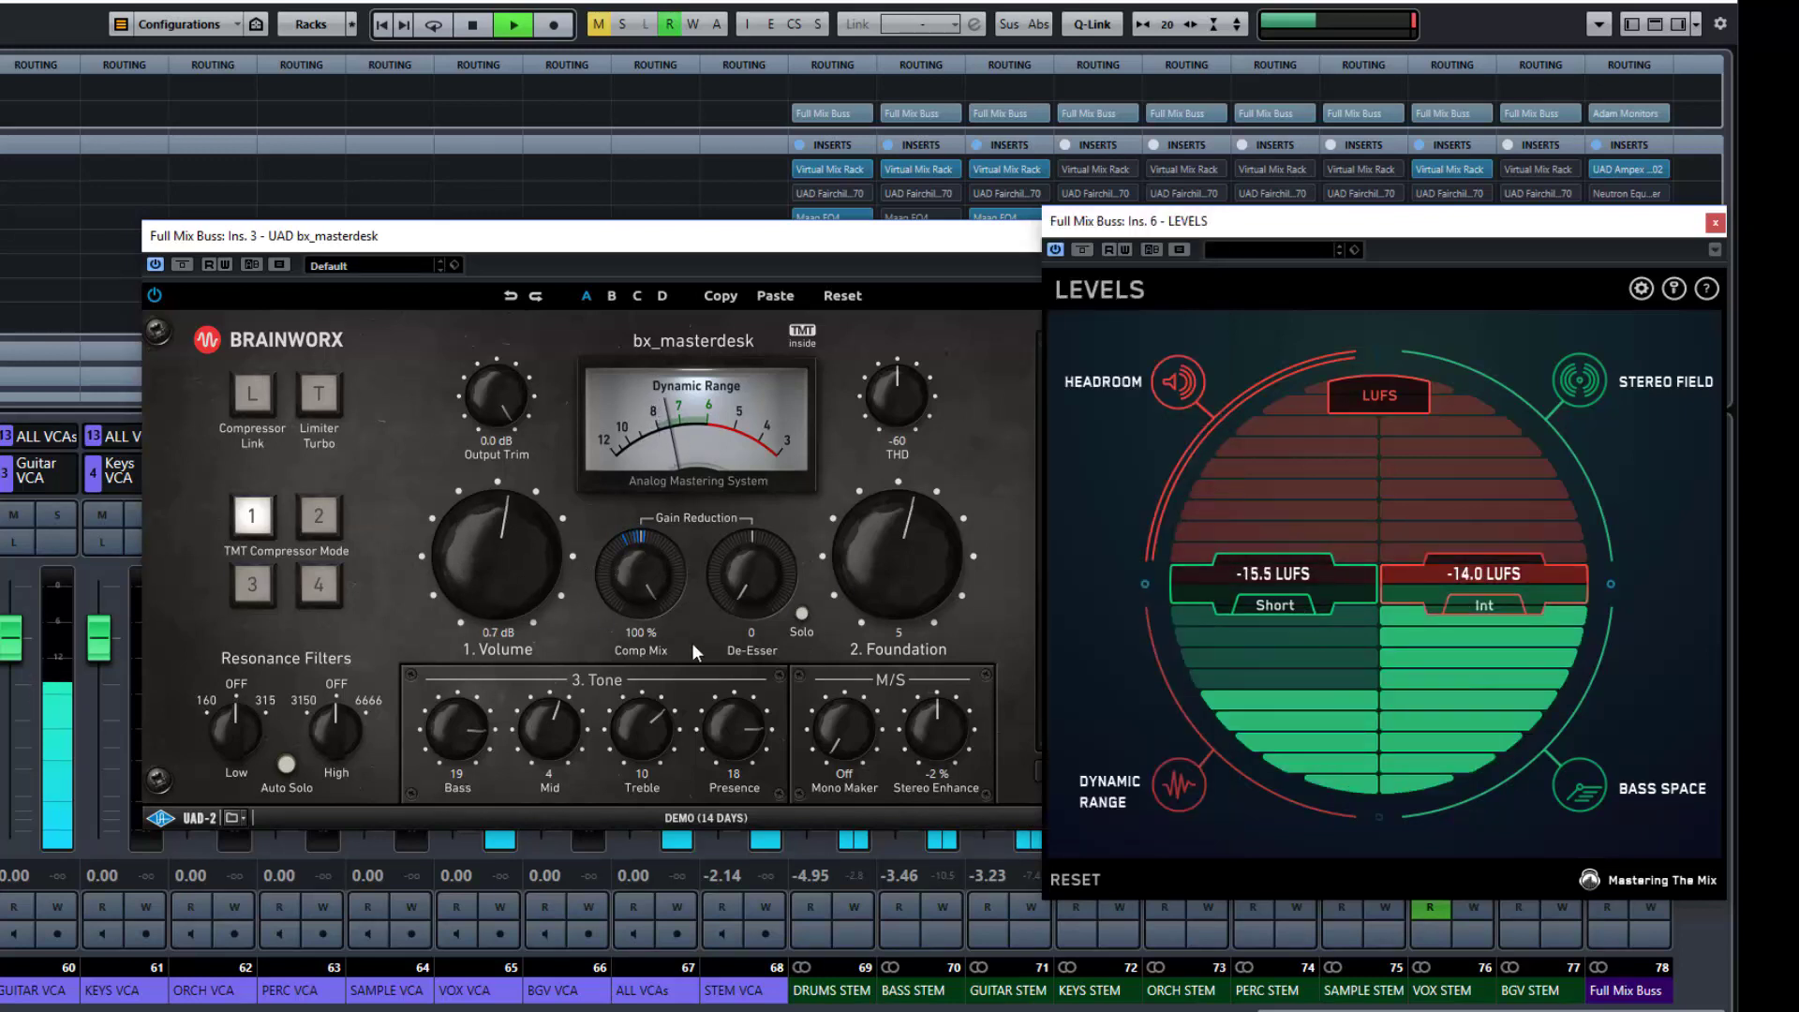
# Lower the Volume to -1.6 dB, place bx_masterdesk beside LEVELS and restart the LUFS measurement.
pyautogui.moveTo(509, 548); pyautogui.dragTo(504, 554)
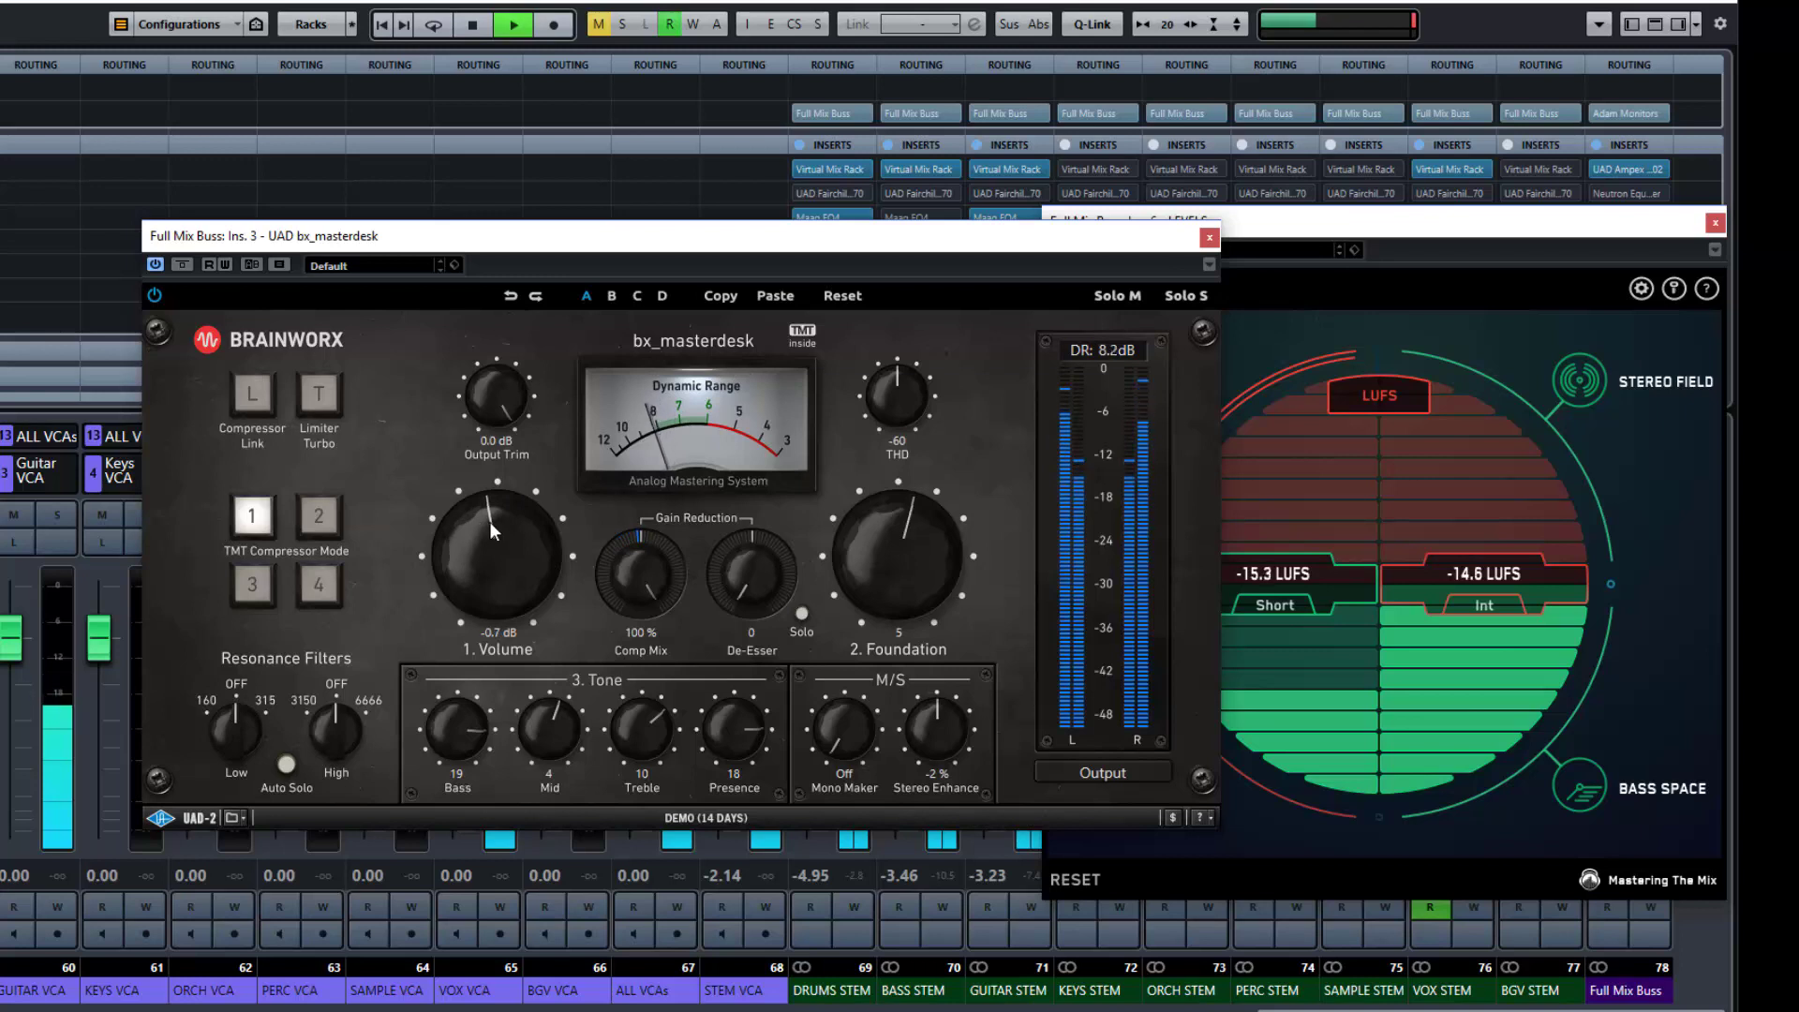
pyautogui.moveTo(490, 521); pyautogui.dragTo(491, 526)
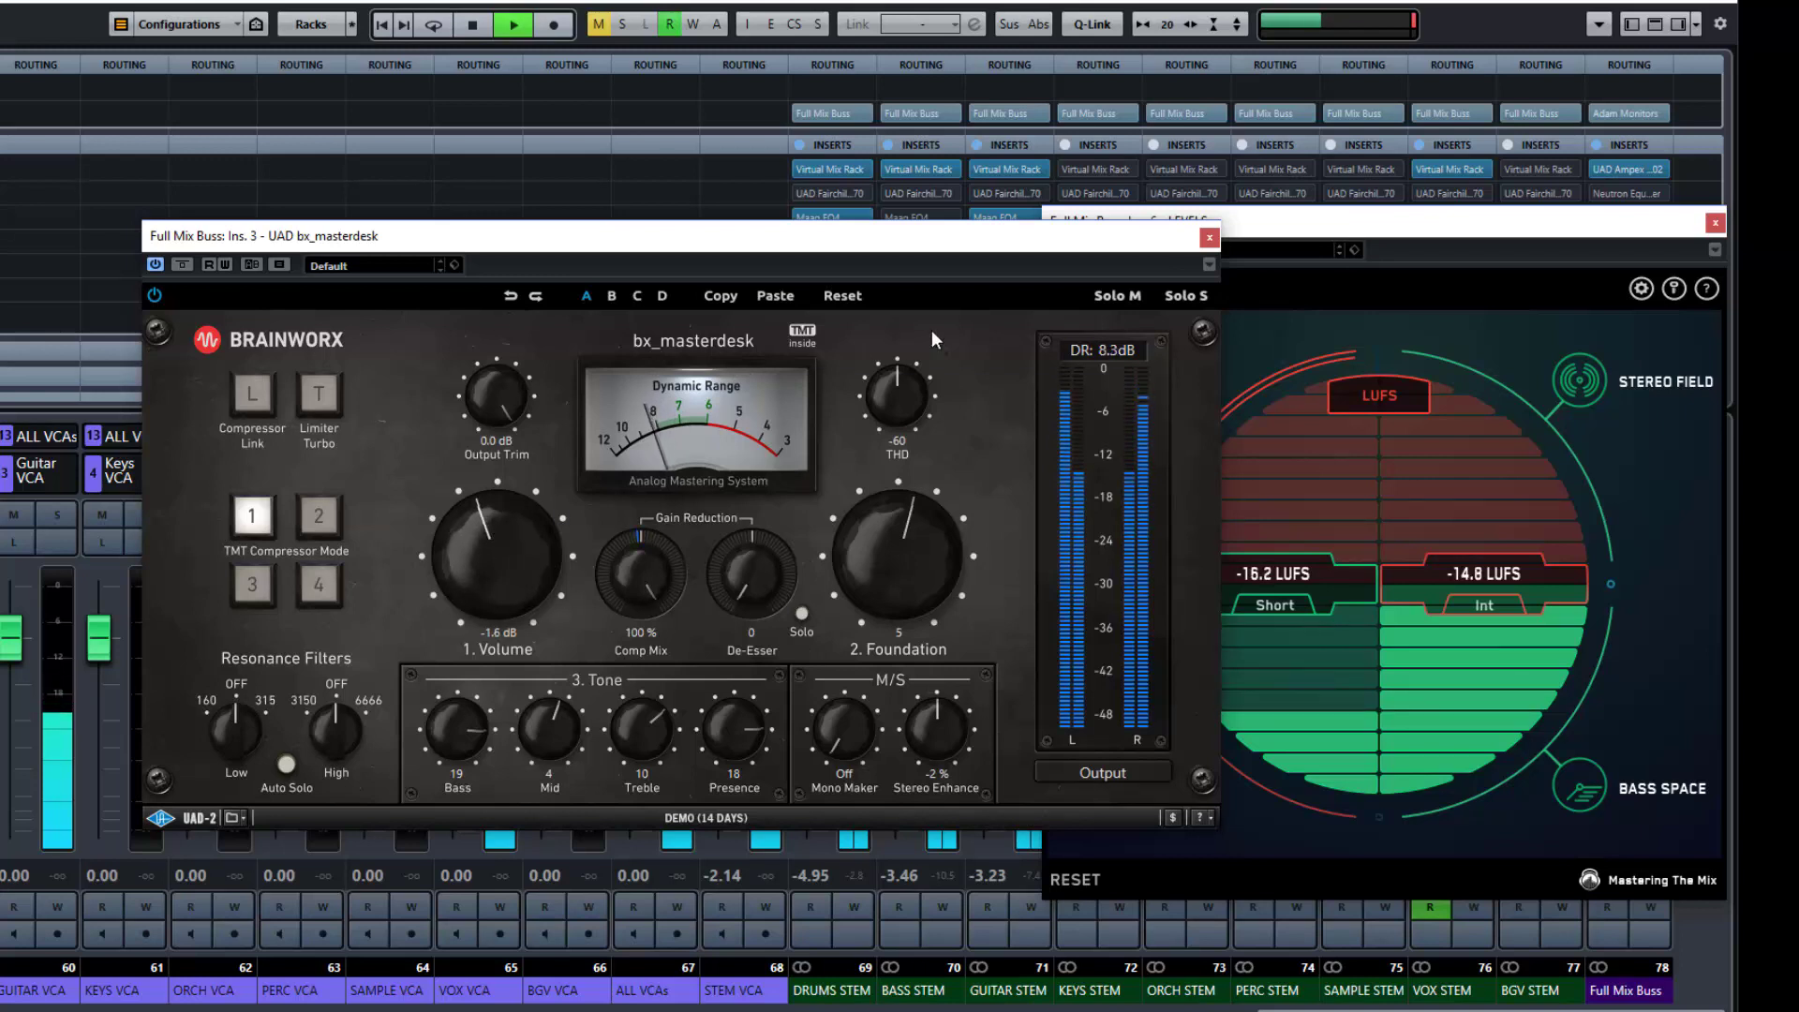
pyautogui.moveTo(949, 245); pyautogui.dragTo(778, 249)
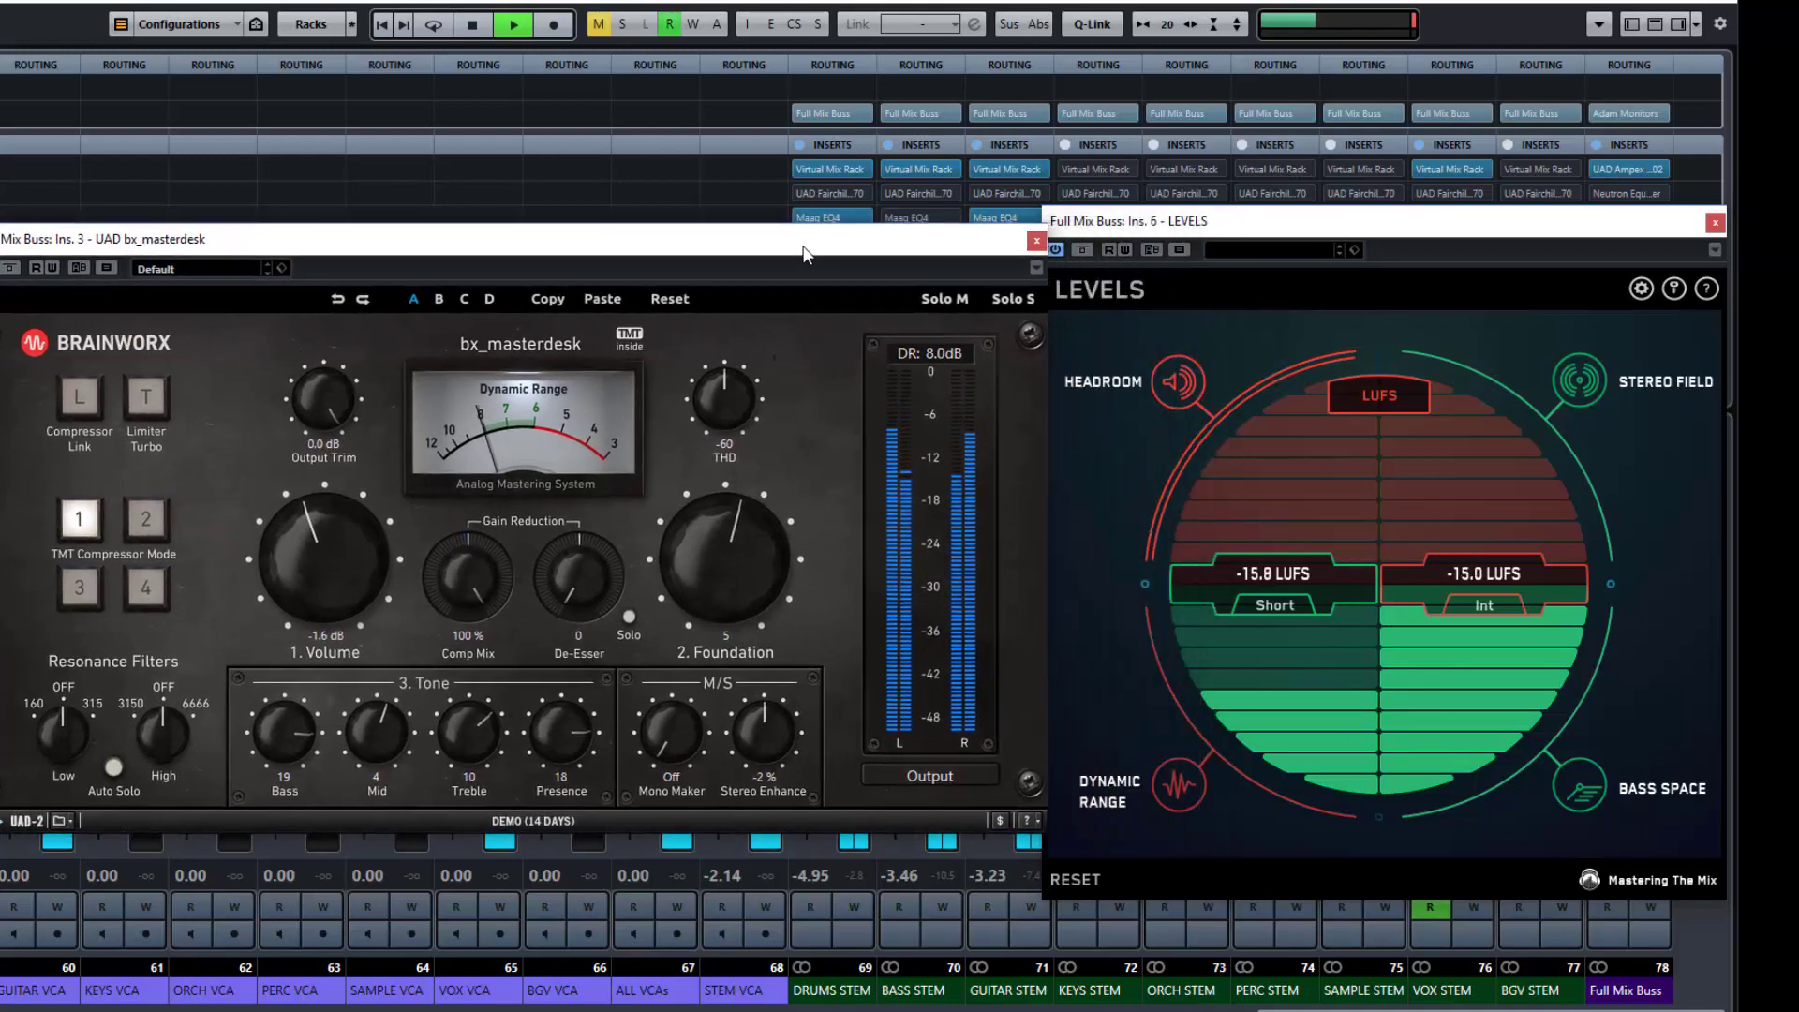
pyautogui.click(1478, 595)
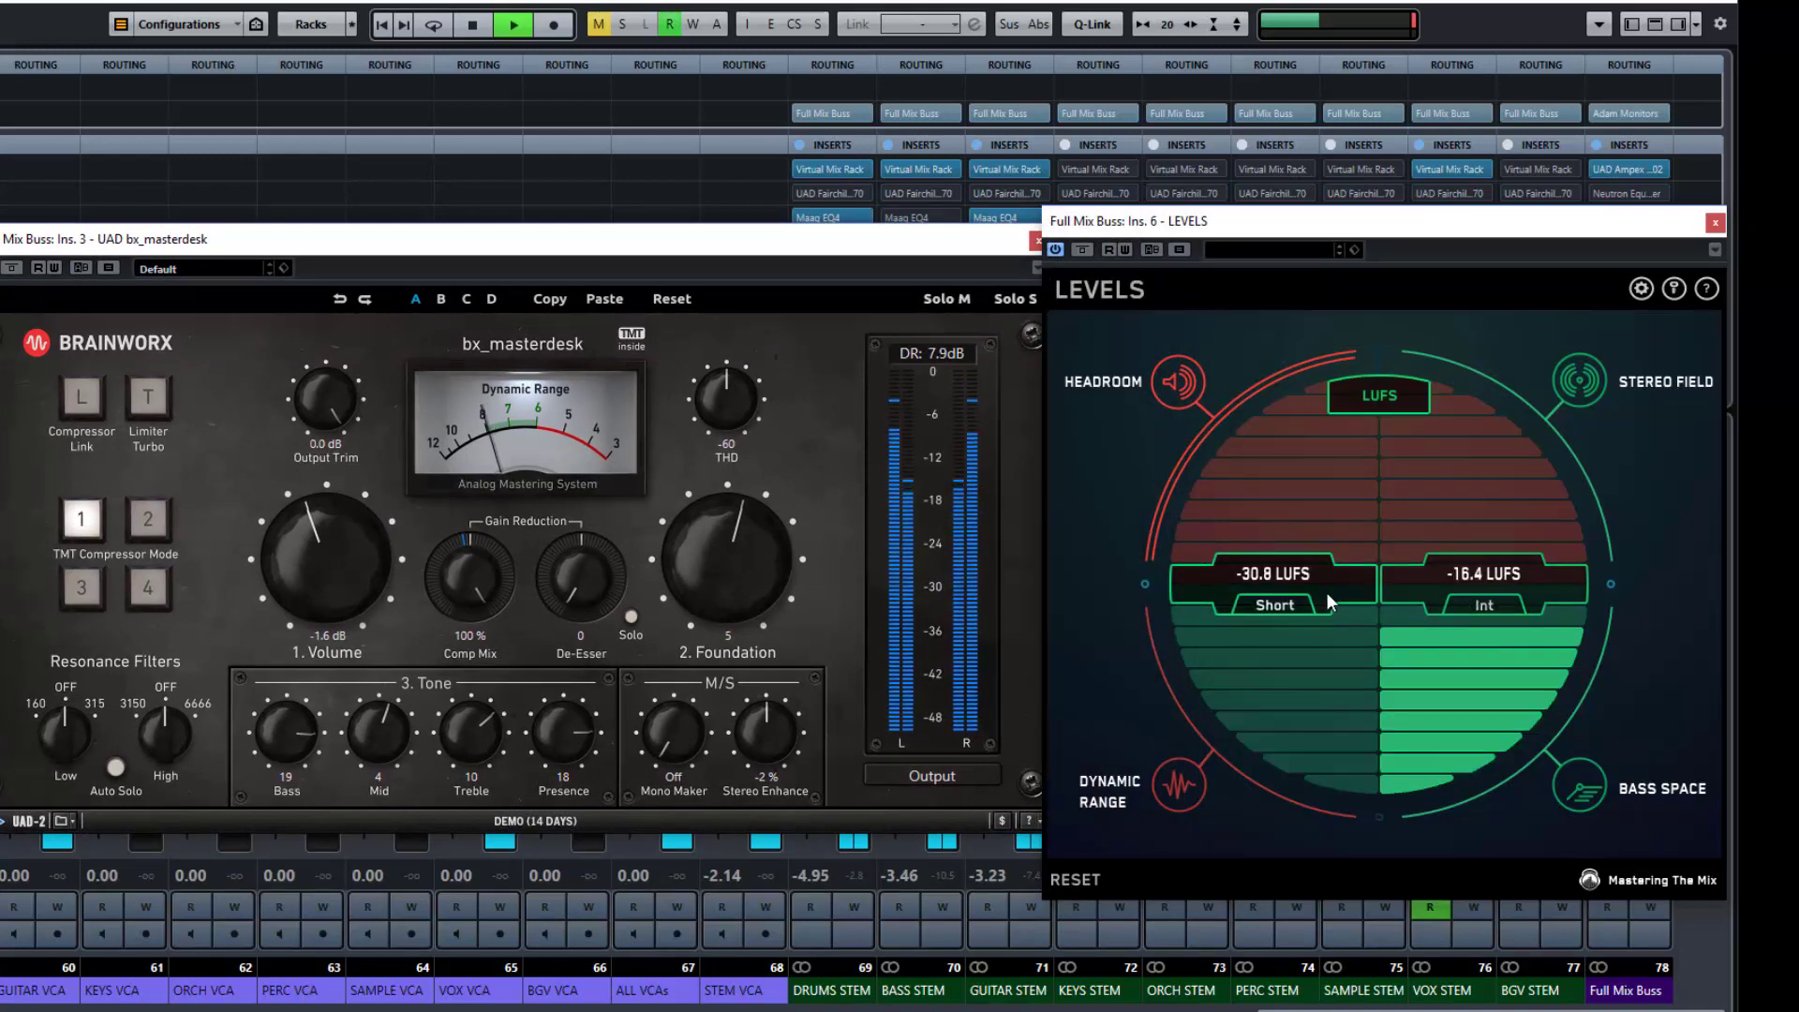
# Check the Dynamic Range and the True Peak headroom in LEVELS and return to the LUFS view.
pyautogui.click(1195, 792)
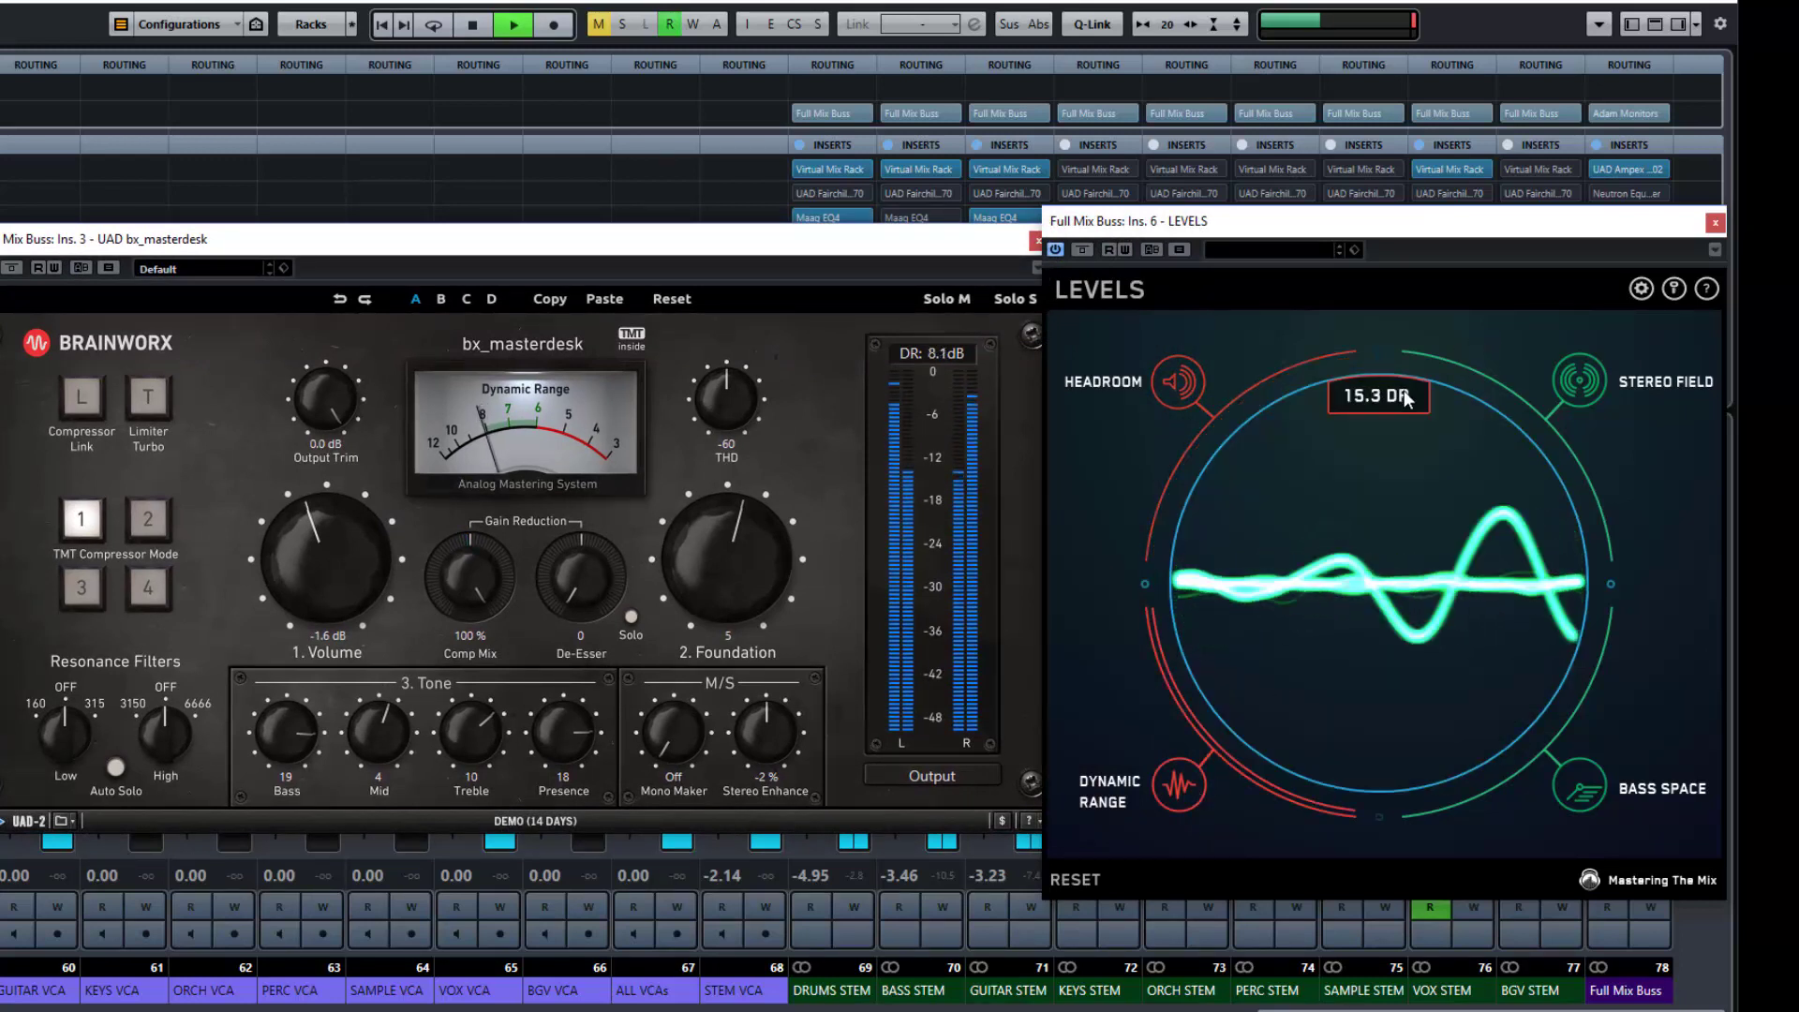
pyautogui.click(1179, 382)
pyautogui.click(1374, 599)
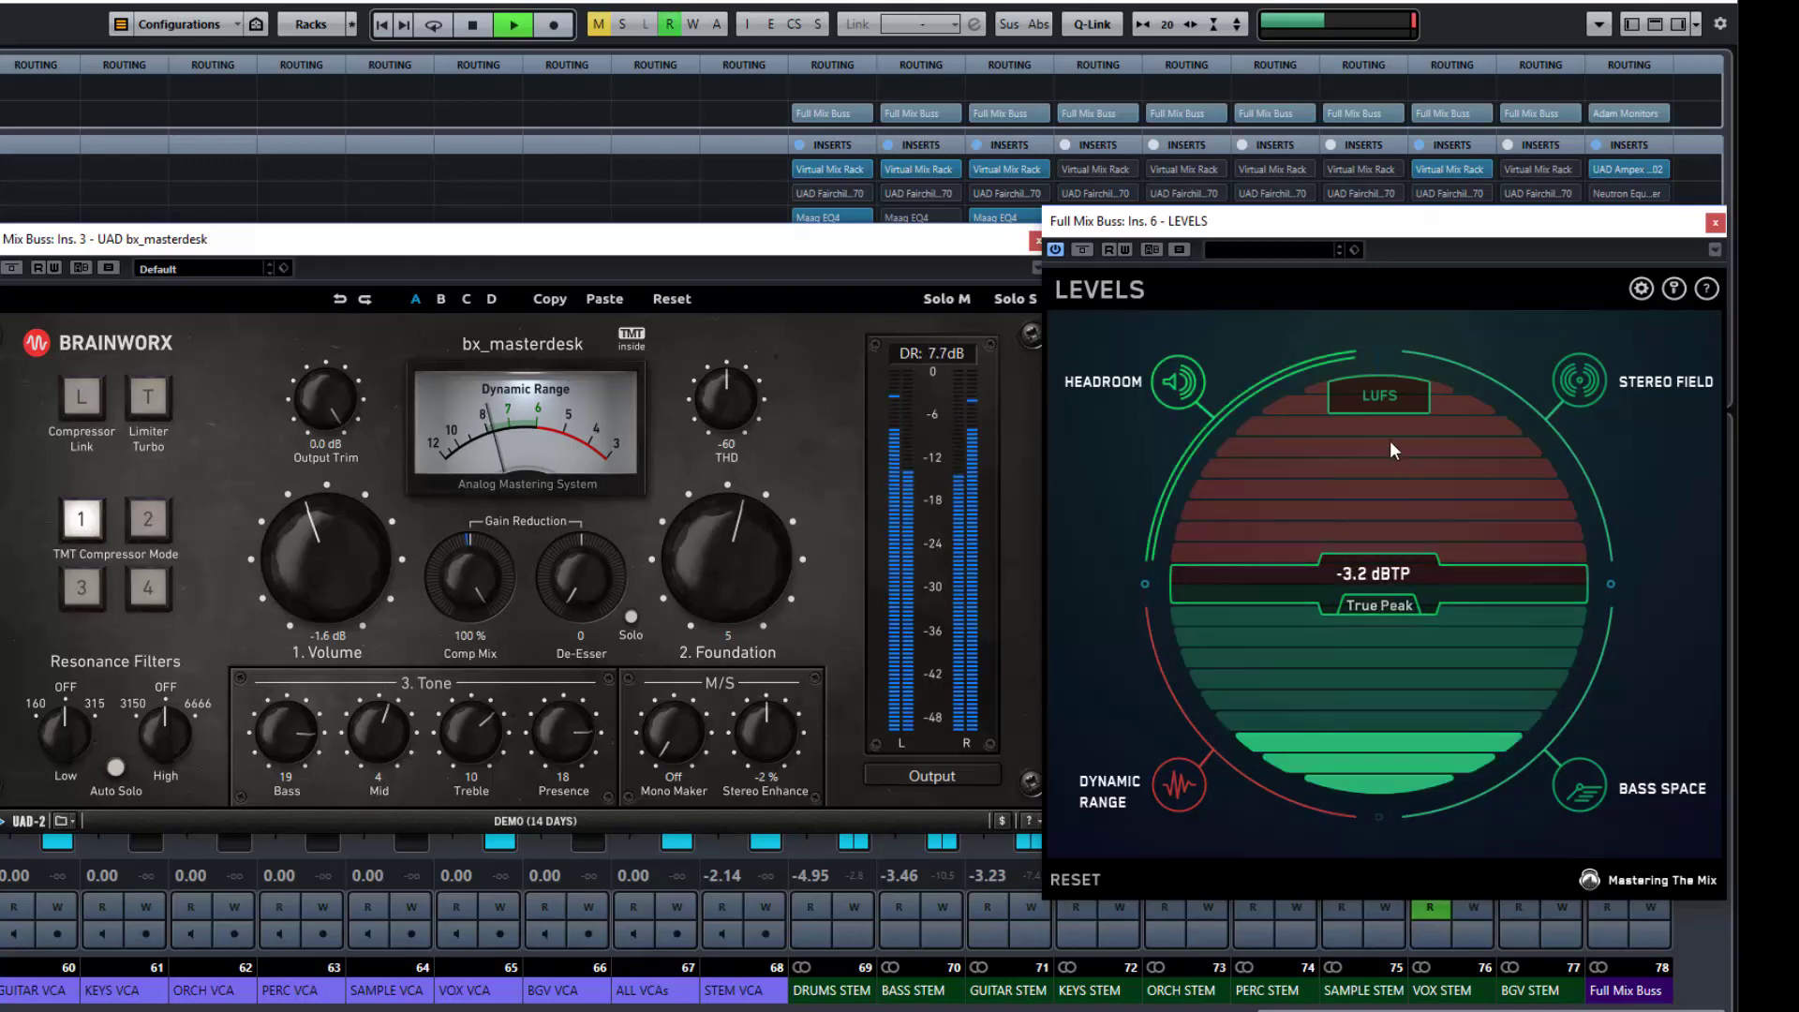
pyautogui.click(1380, 397)
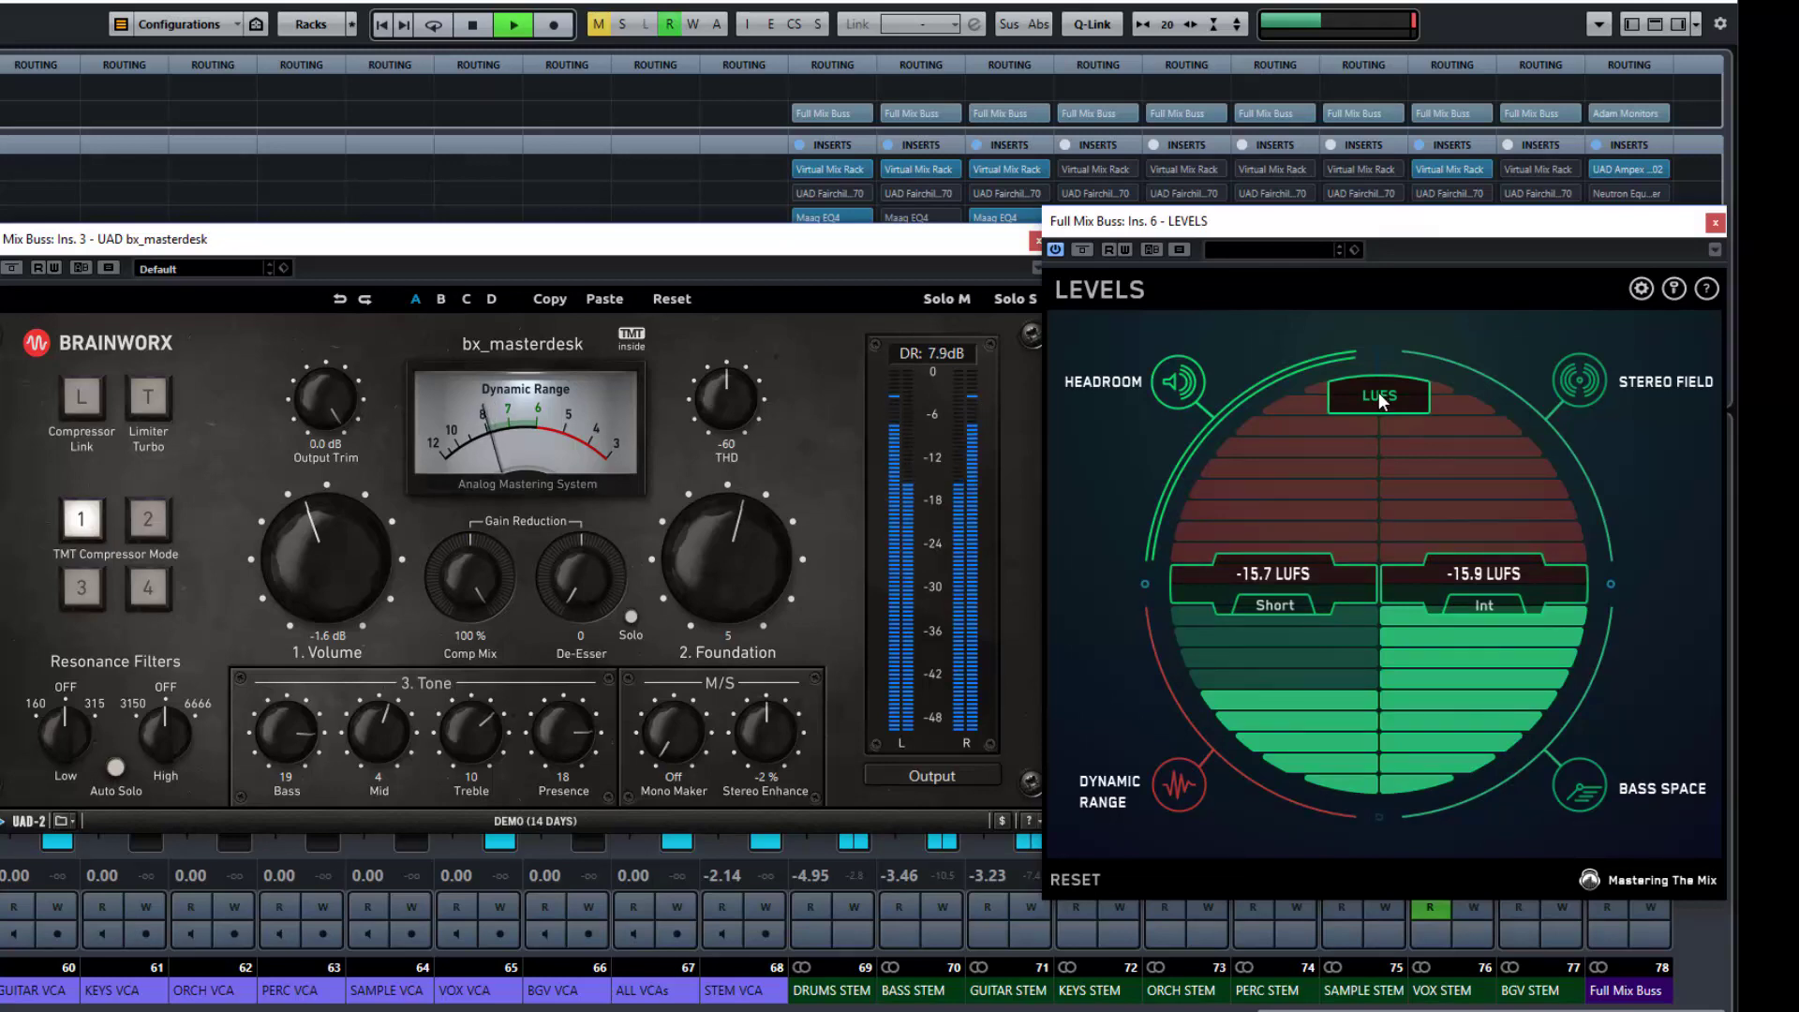
# Move LEVELS aside, bring VUMT to the front and set its calibration to -10.0.
pyautogui.moveTo(1408, 242); pyautogui.dragTo(1107, 422)
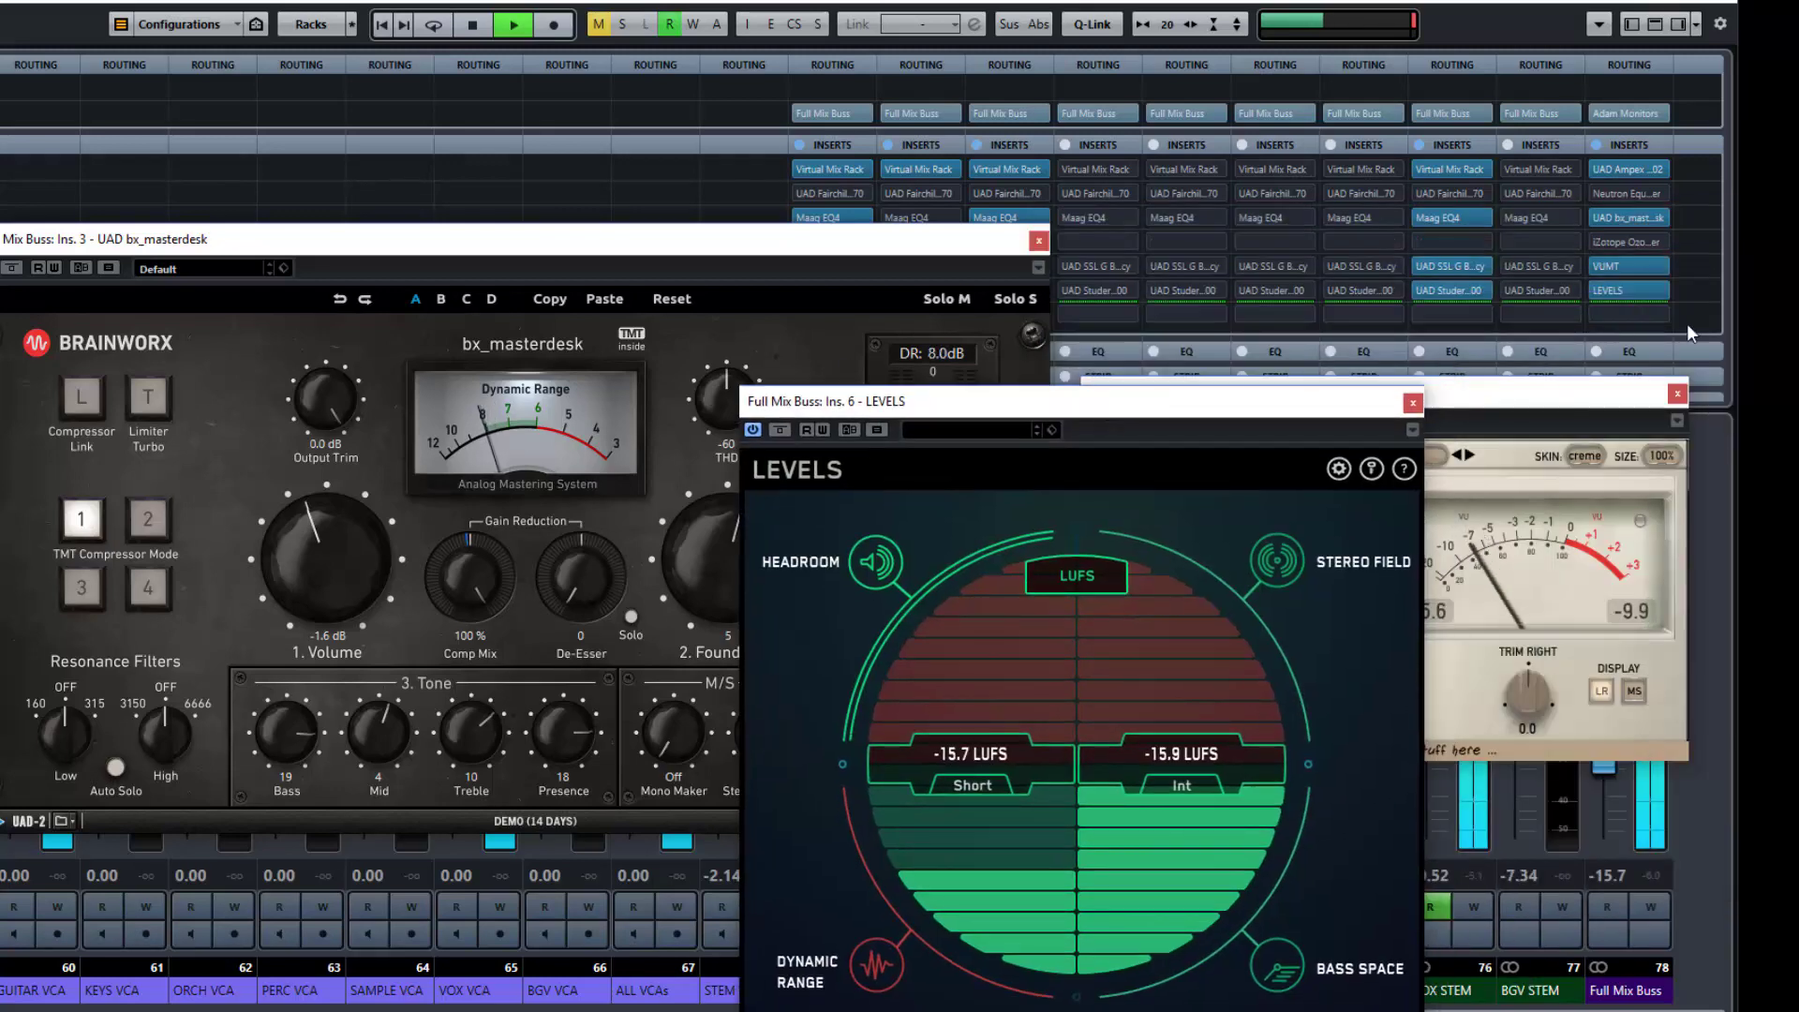
pyautogui.click(1609, 395)
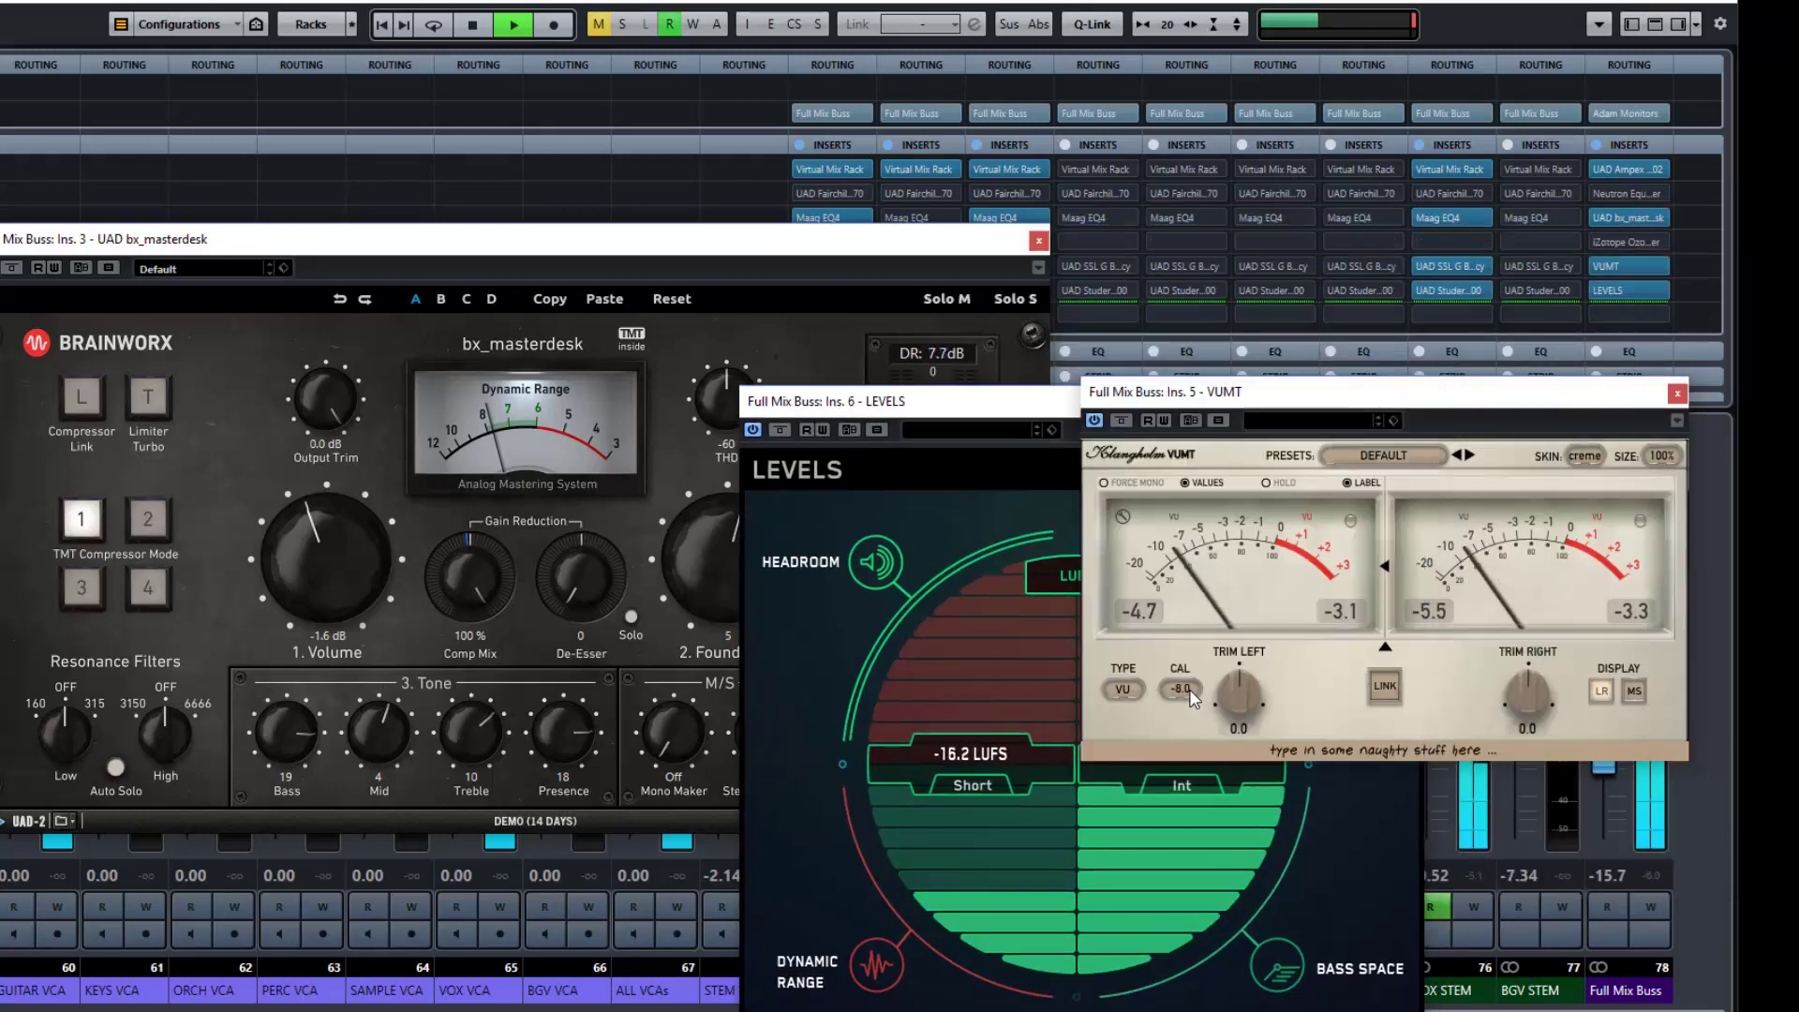
pyautogui.scroll(-6, 1180, 688)
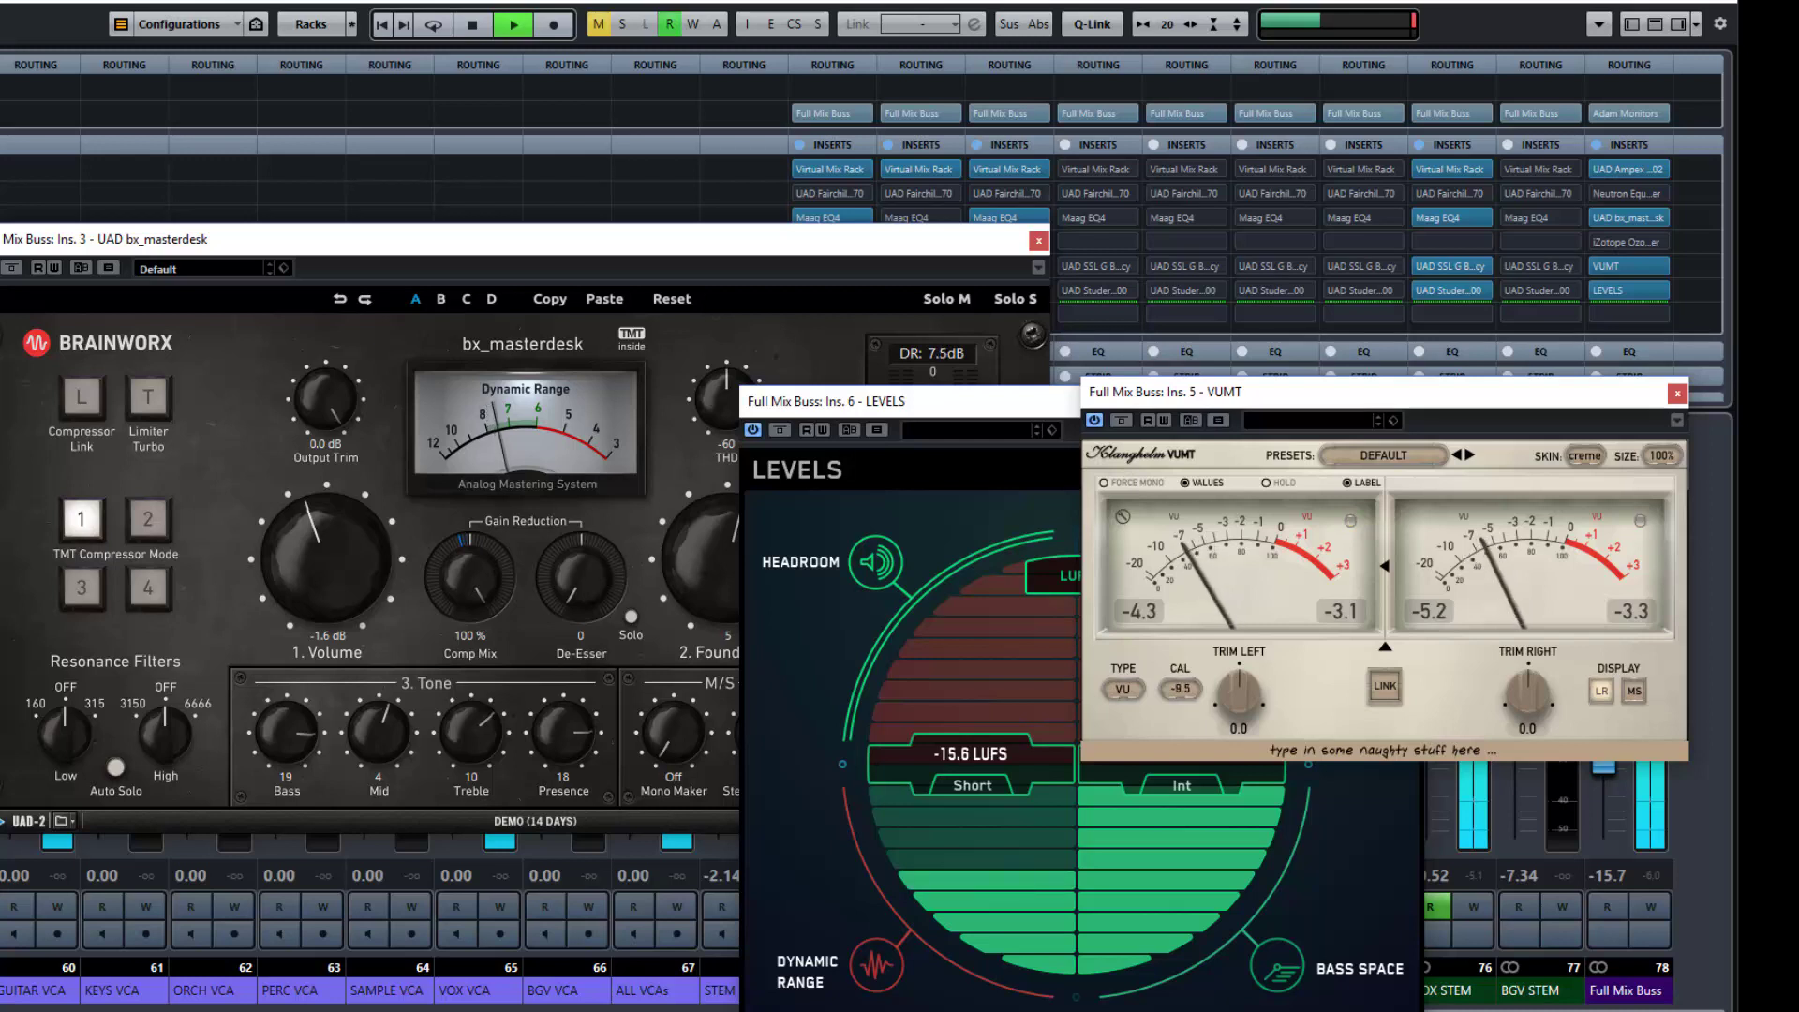
pyautogui.scroll(3, 1180, 689)
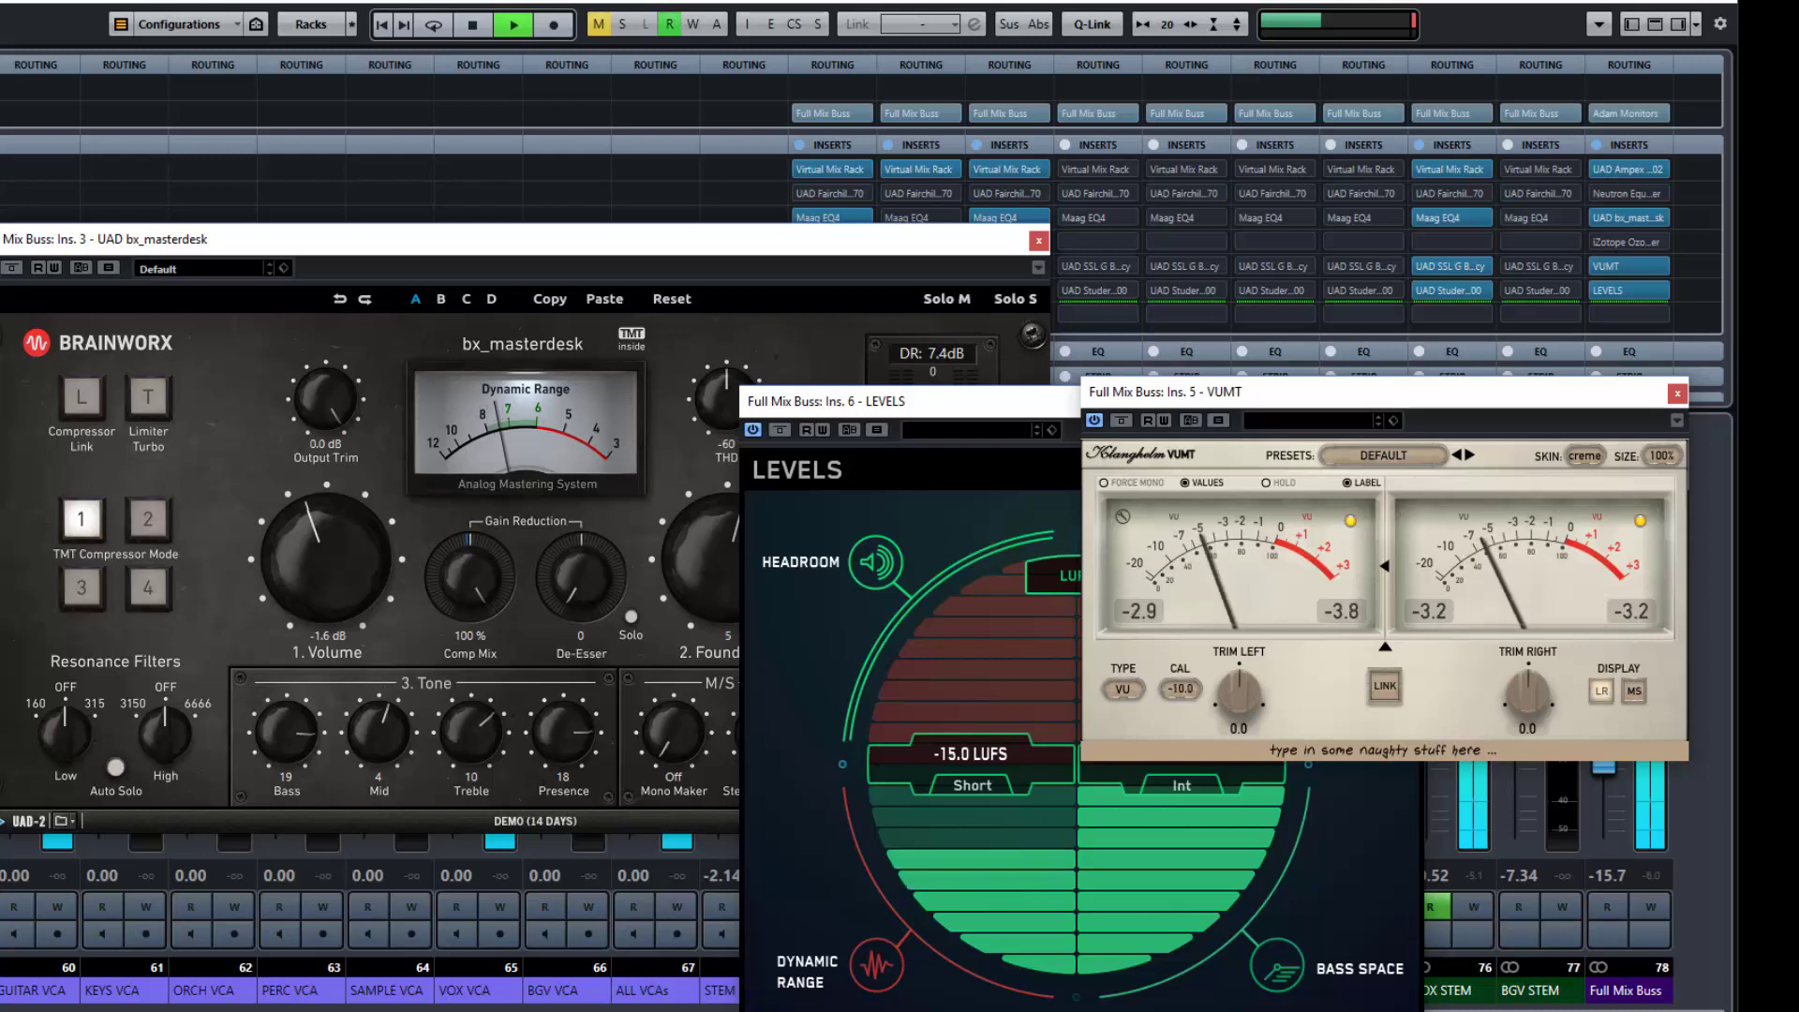
# Place VUMT beside bx_masterdesk and raise the Volume to 3.9 dB while watching the VU needles.
pyautogui.moveTo(1218, 395); pyautogui.dragTo(1145, 303)
pyautogui.click(330, 570)
pyautogui.scroll(4, 330, 570)
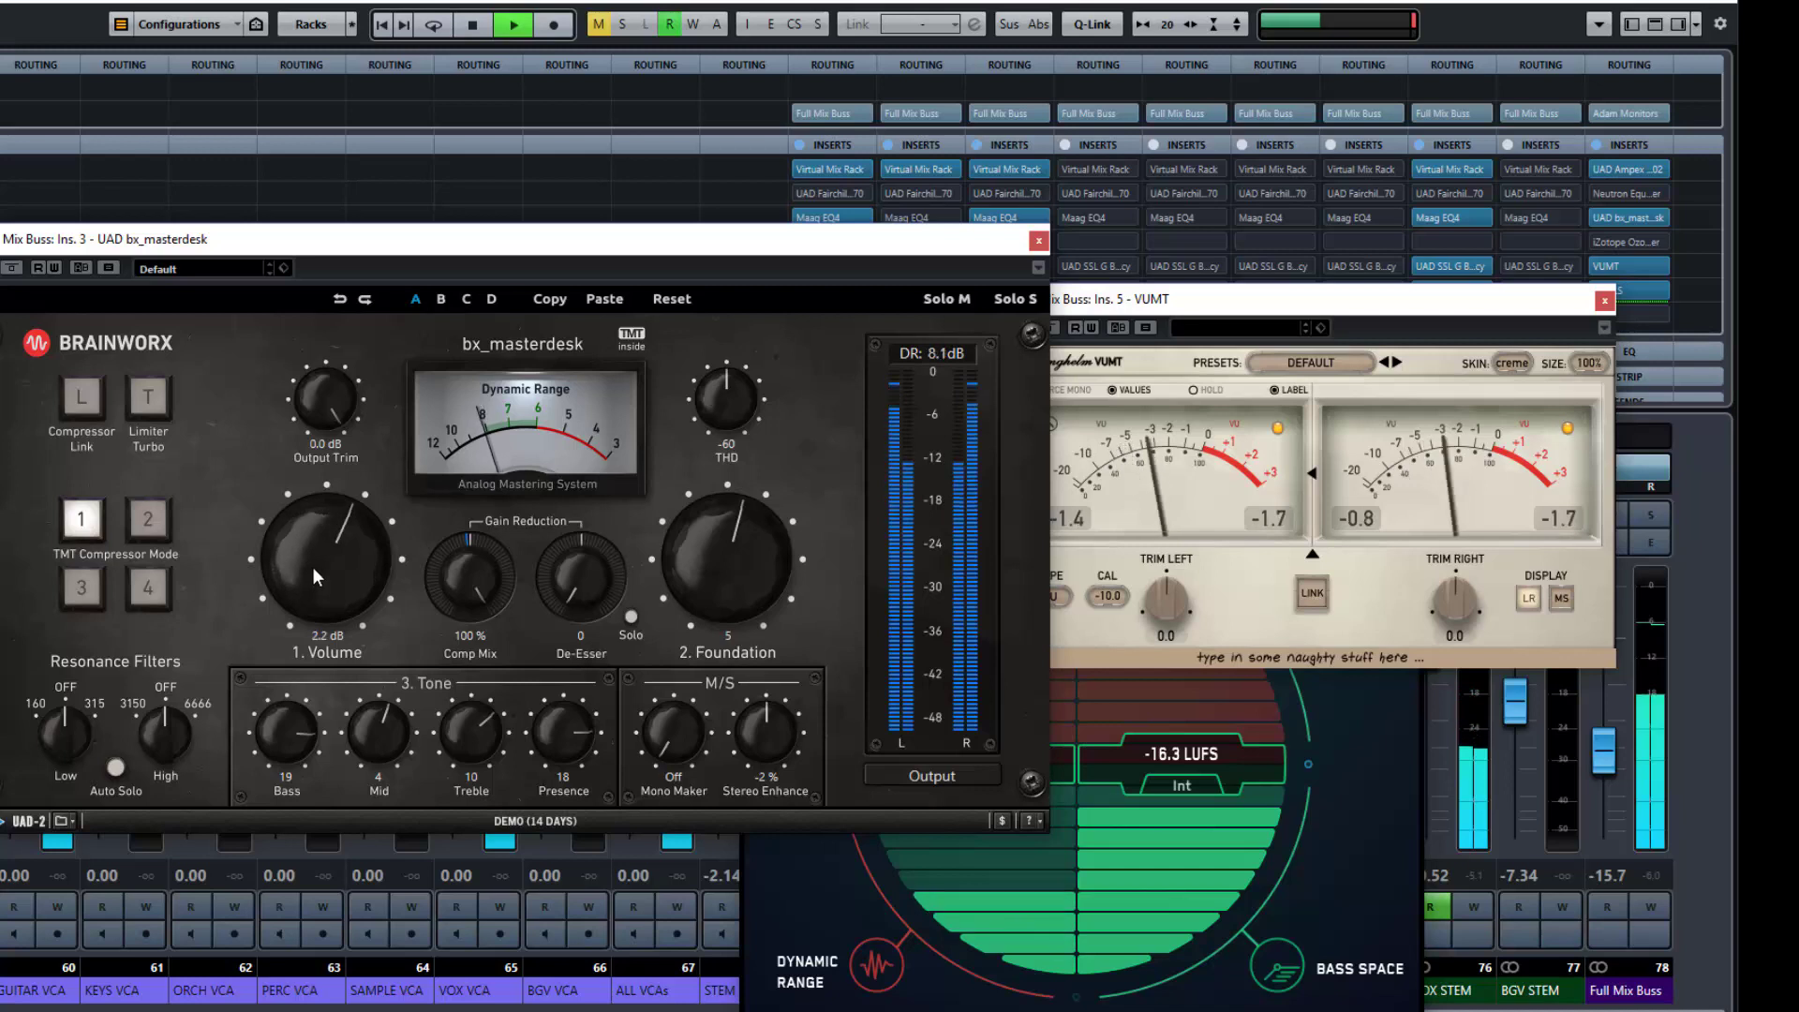
pyautogui.moveTo(312, 584); pyautogui.dragTo(319, 567)
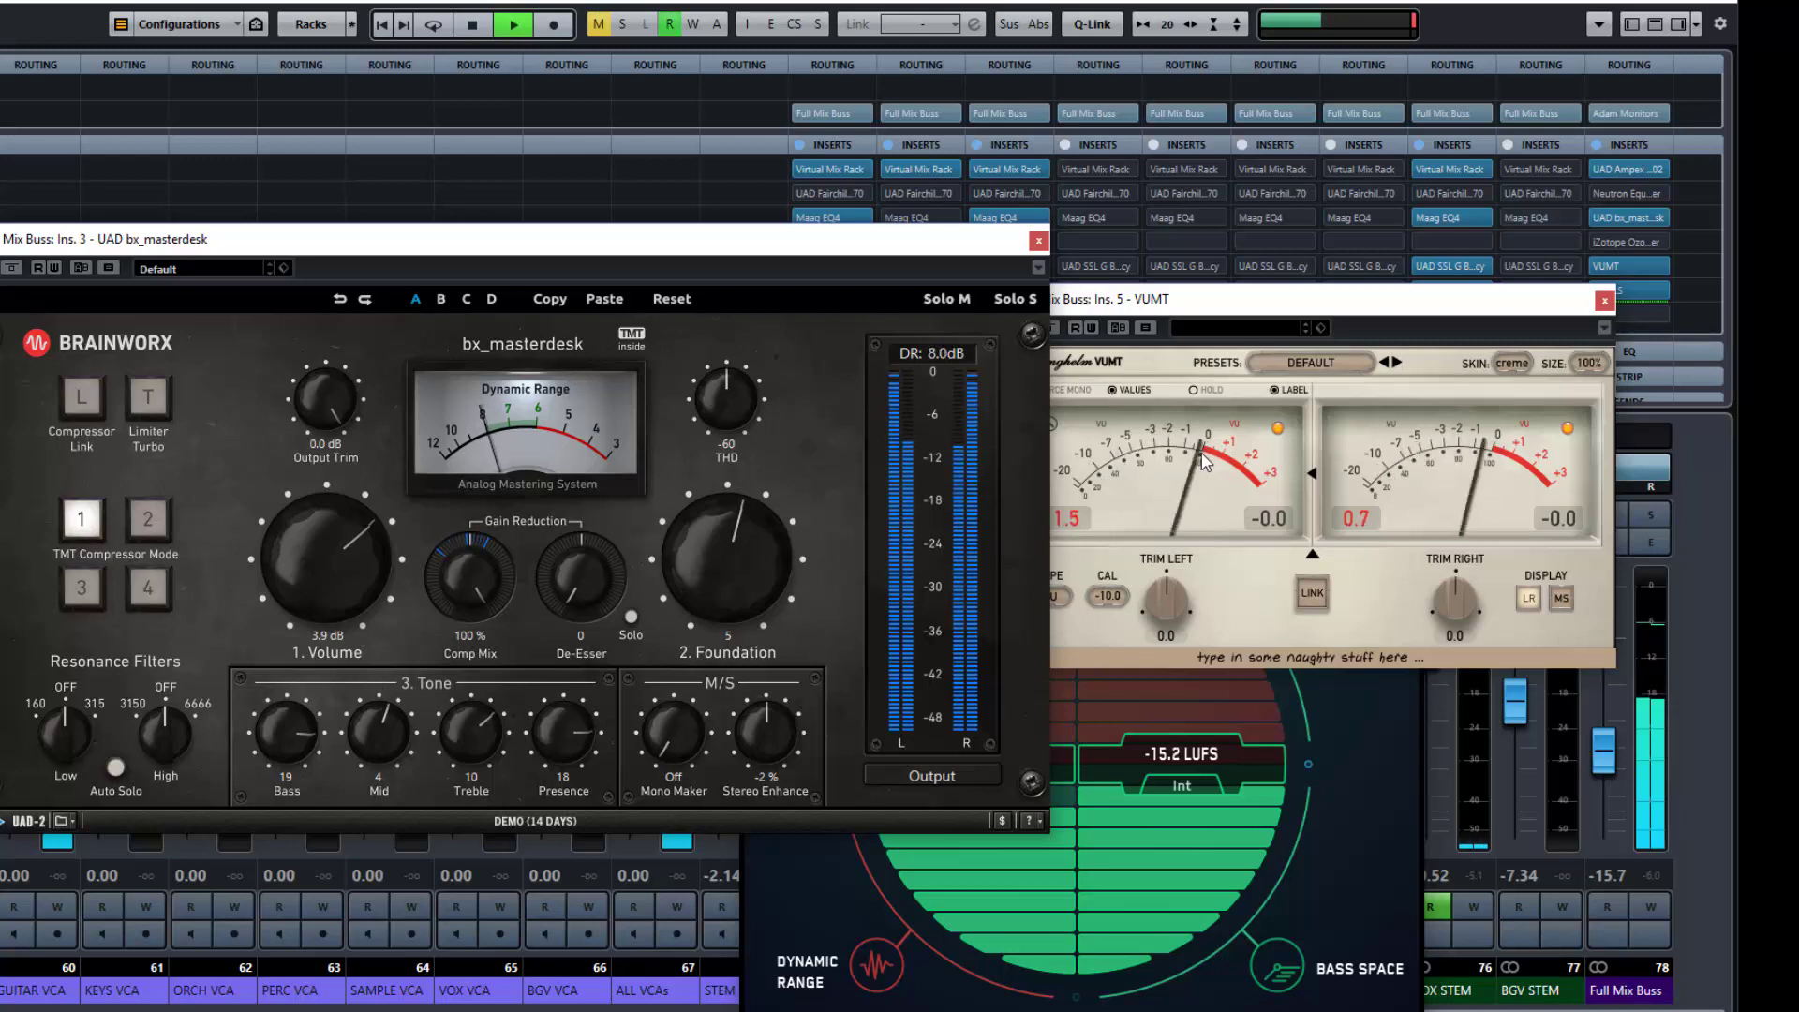
# Bring LEVELS forward and save the mastering preset with -7.0 short-term and -9.0 integrated LUFS thresholds.
pyautogui.moveTo(1251, 308); pyautogui.dragTo(1310, 245)
pyautogui.click(1204, 656)
pyautogui.moveTo(1204, 410); pyautogui.dragTo(1367, 257)
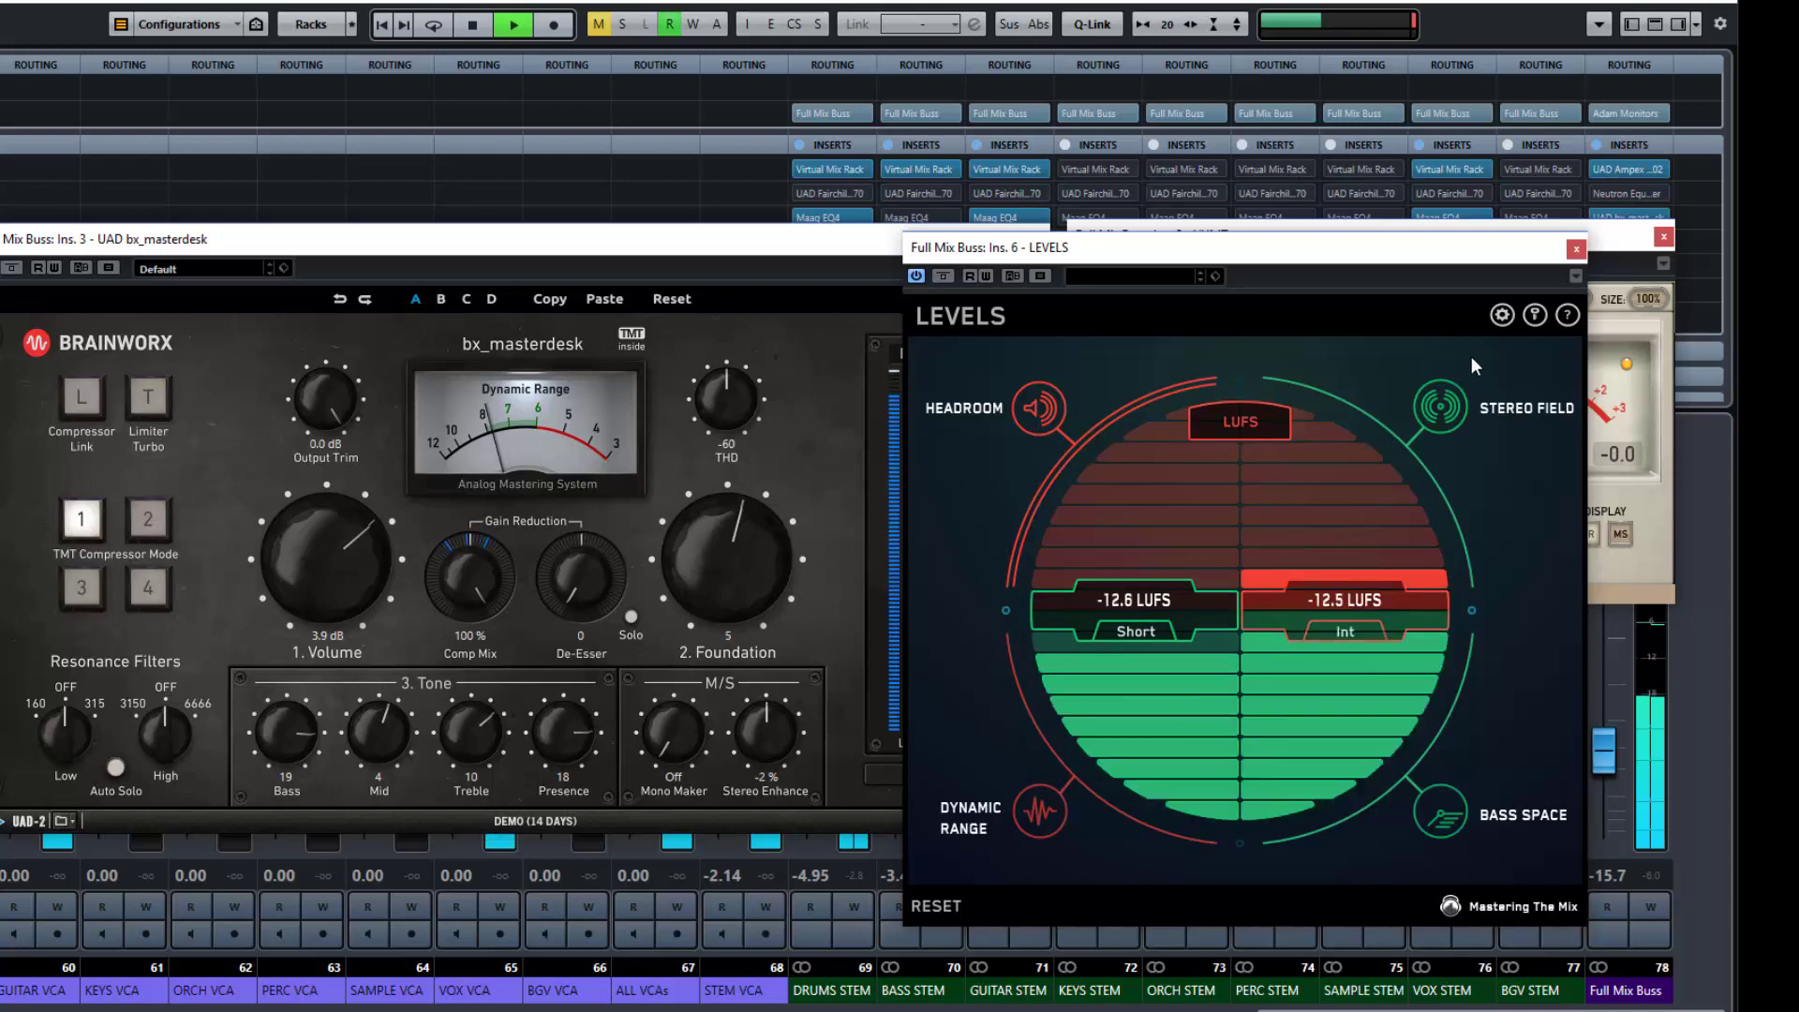
pyautogui.click(1503, 315)
pyautogui.click(1021, 543)
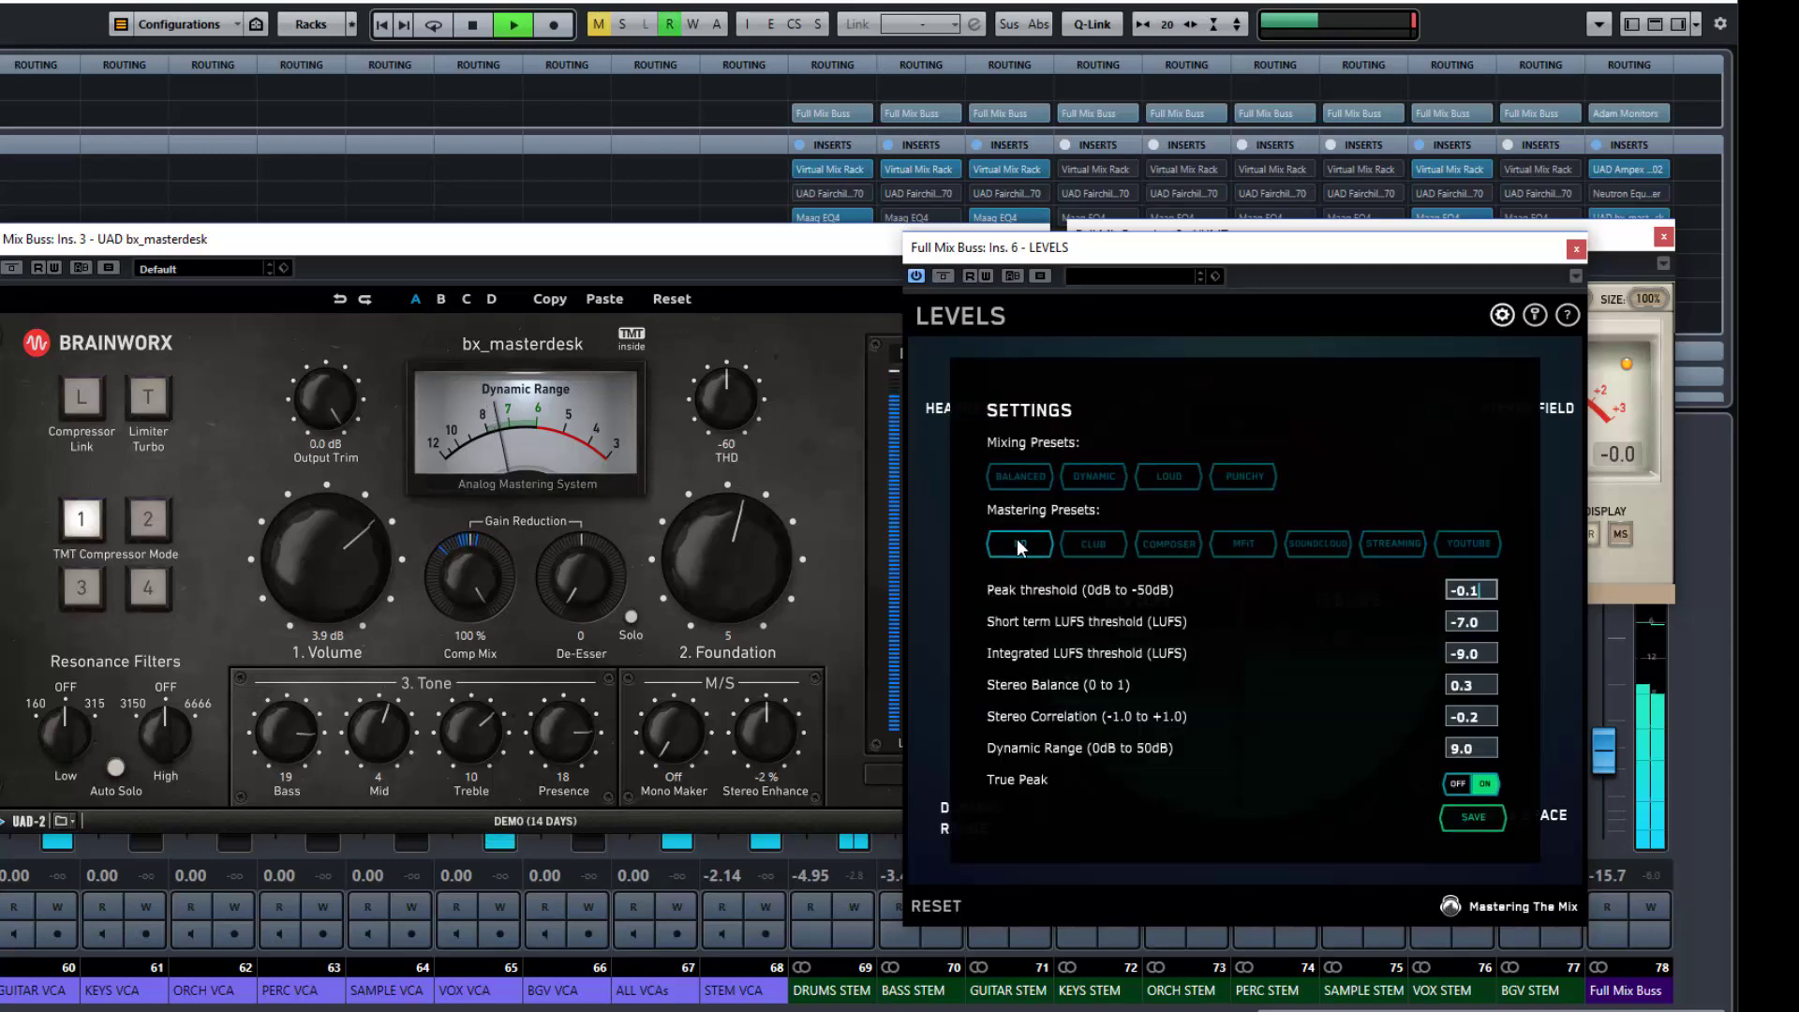
pyautogui.click(1478, 819)
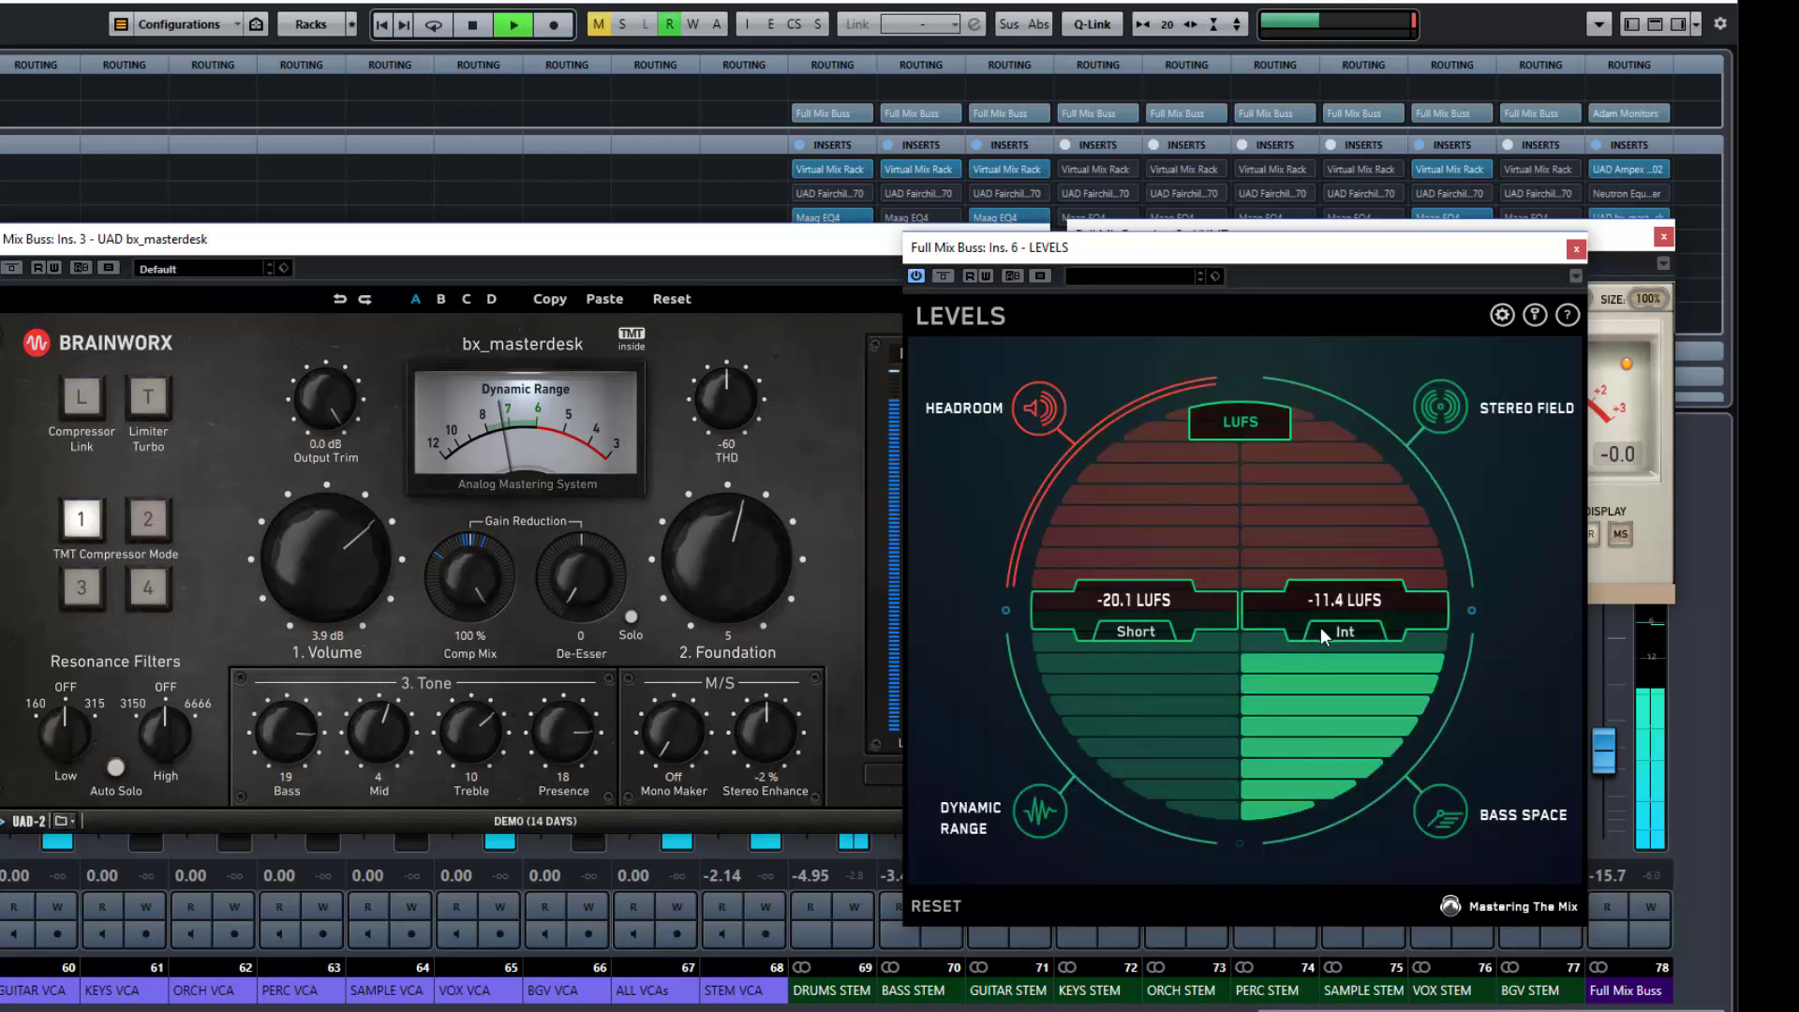
# Check the True Peak headroom in LEVELS, stop playback and lower the bx_masterdesk Output Trim to -1.0 dB.
pyautogui.click(1246, 419)
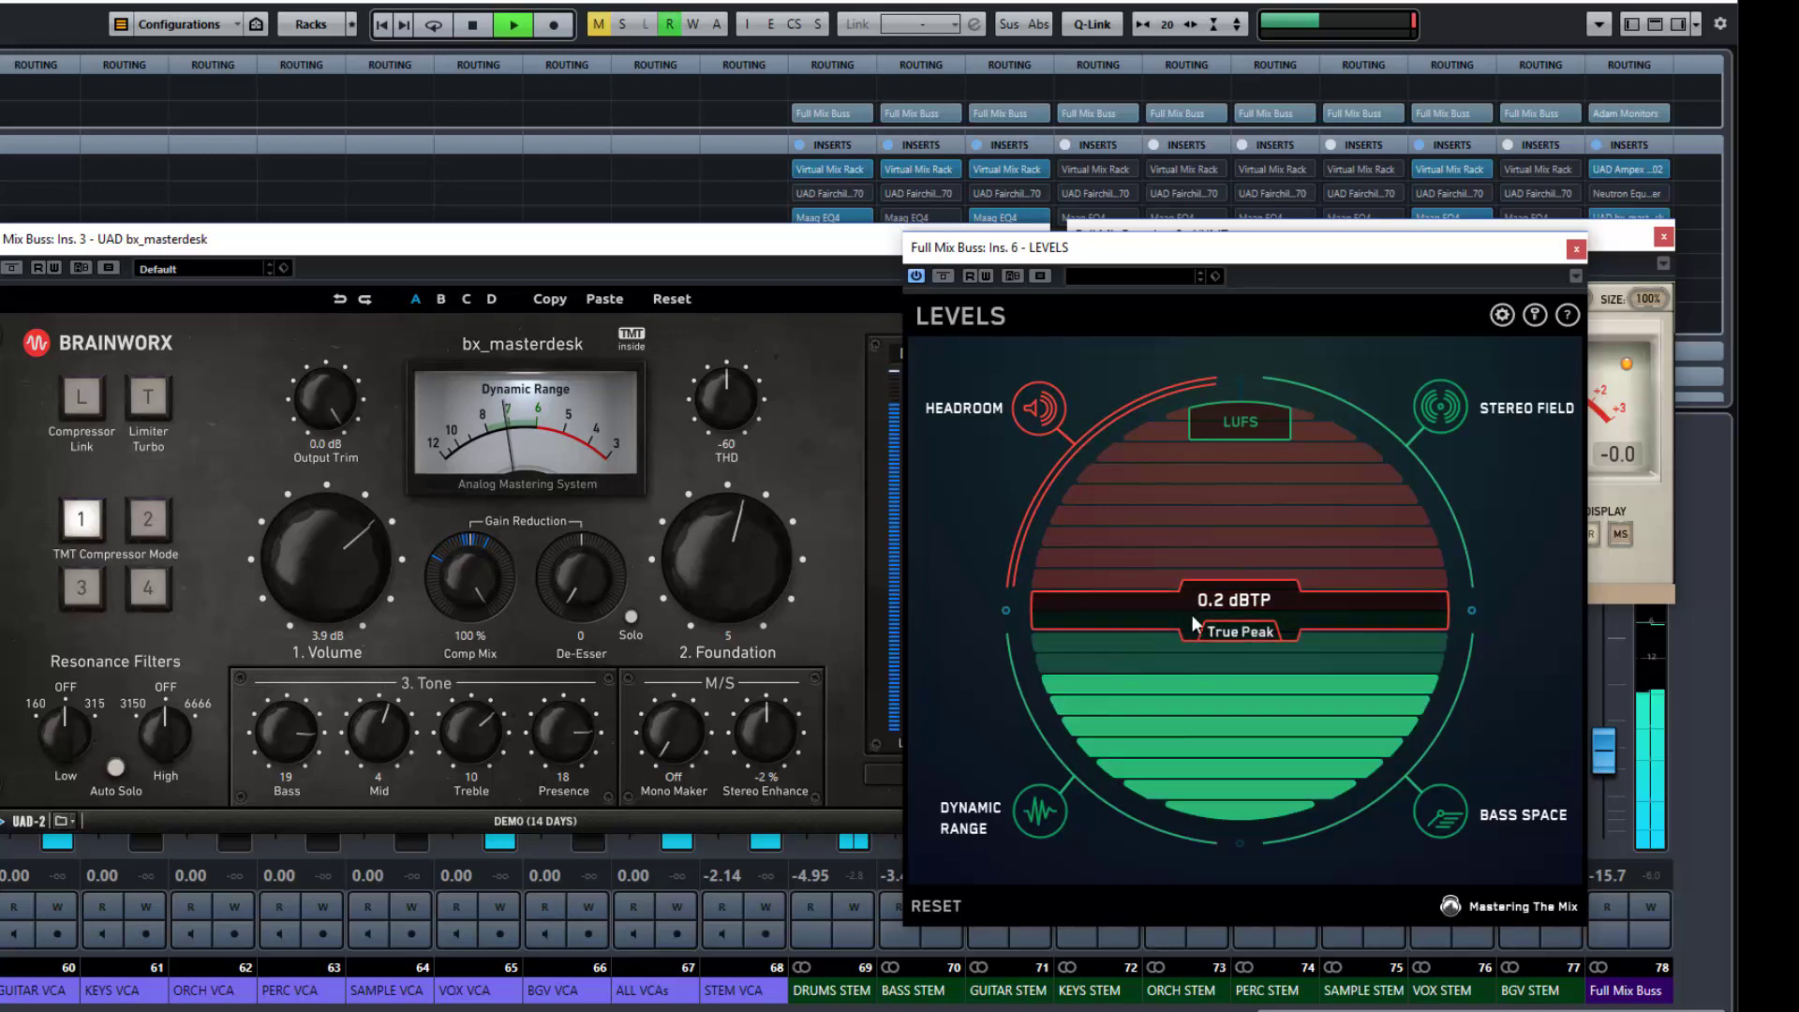
pyautogui.press('space')
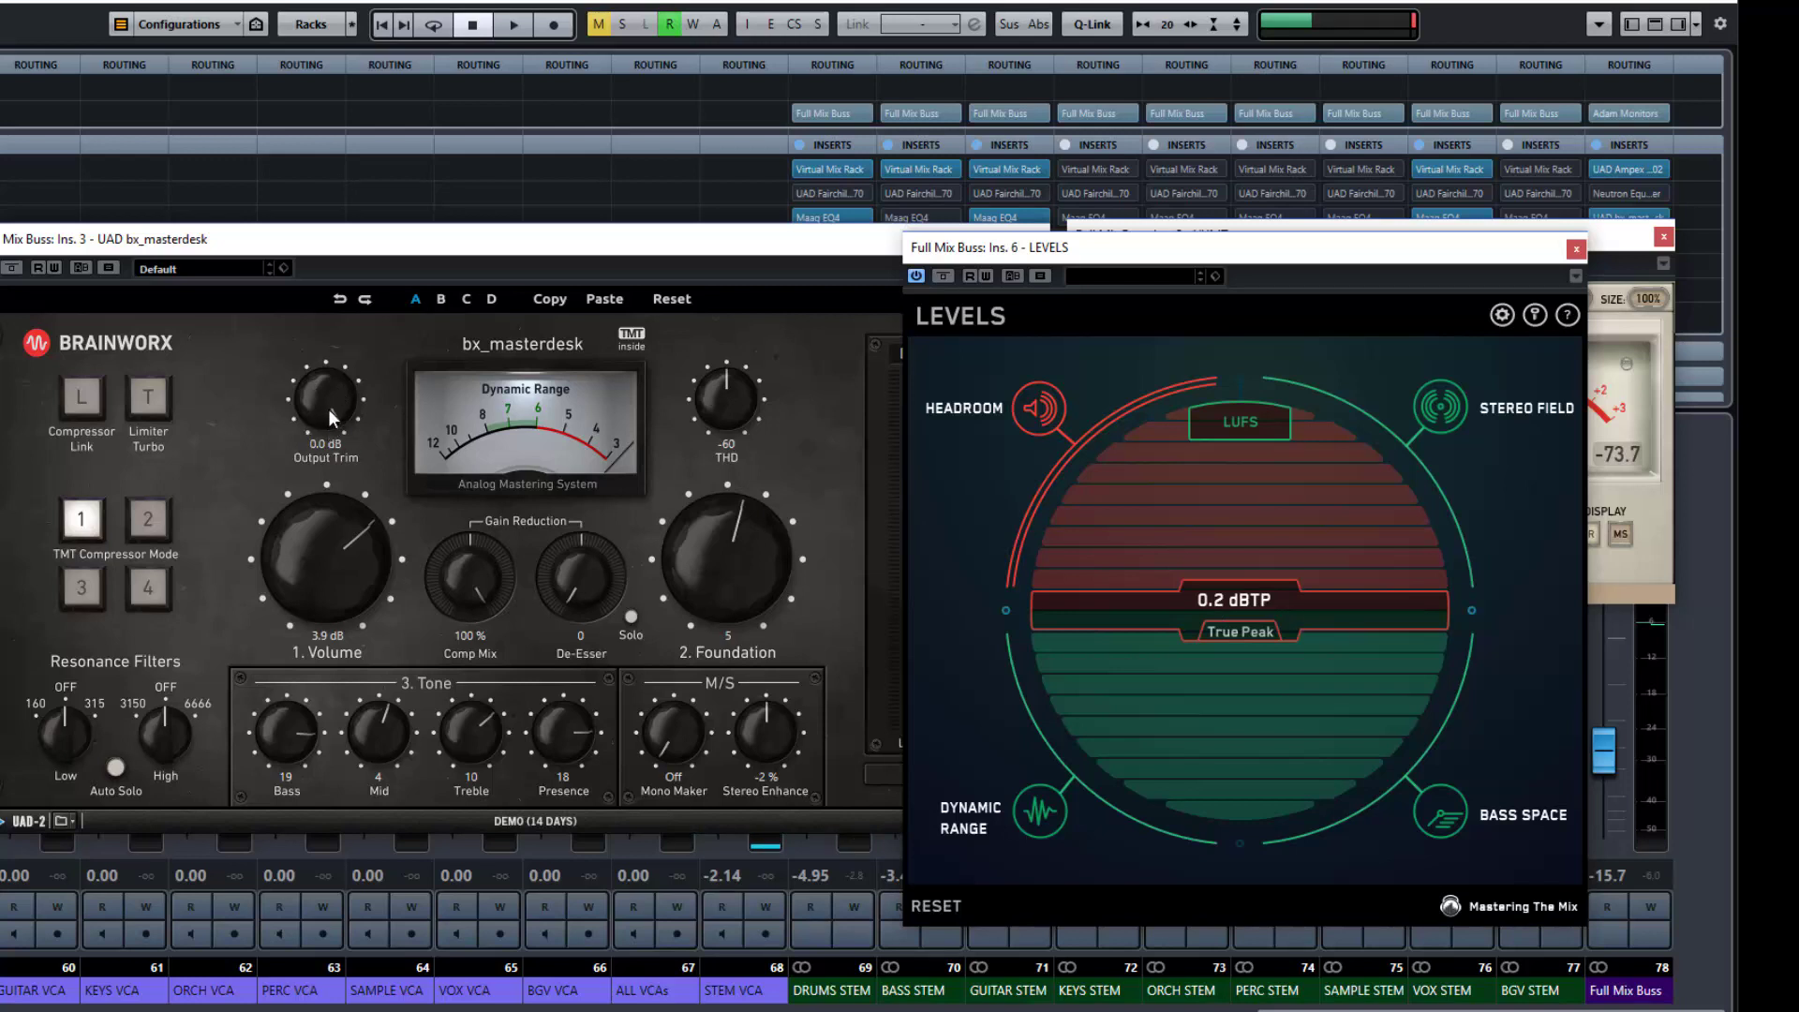
pyautogui.click(330, 417)
pyautogui.scroll(-1, 330, 418)
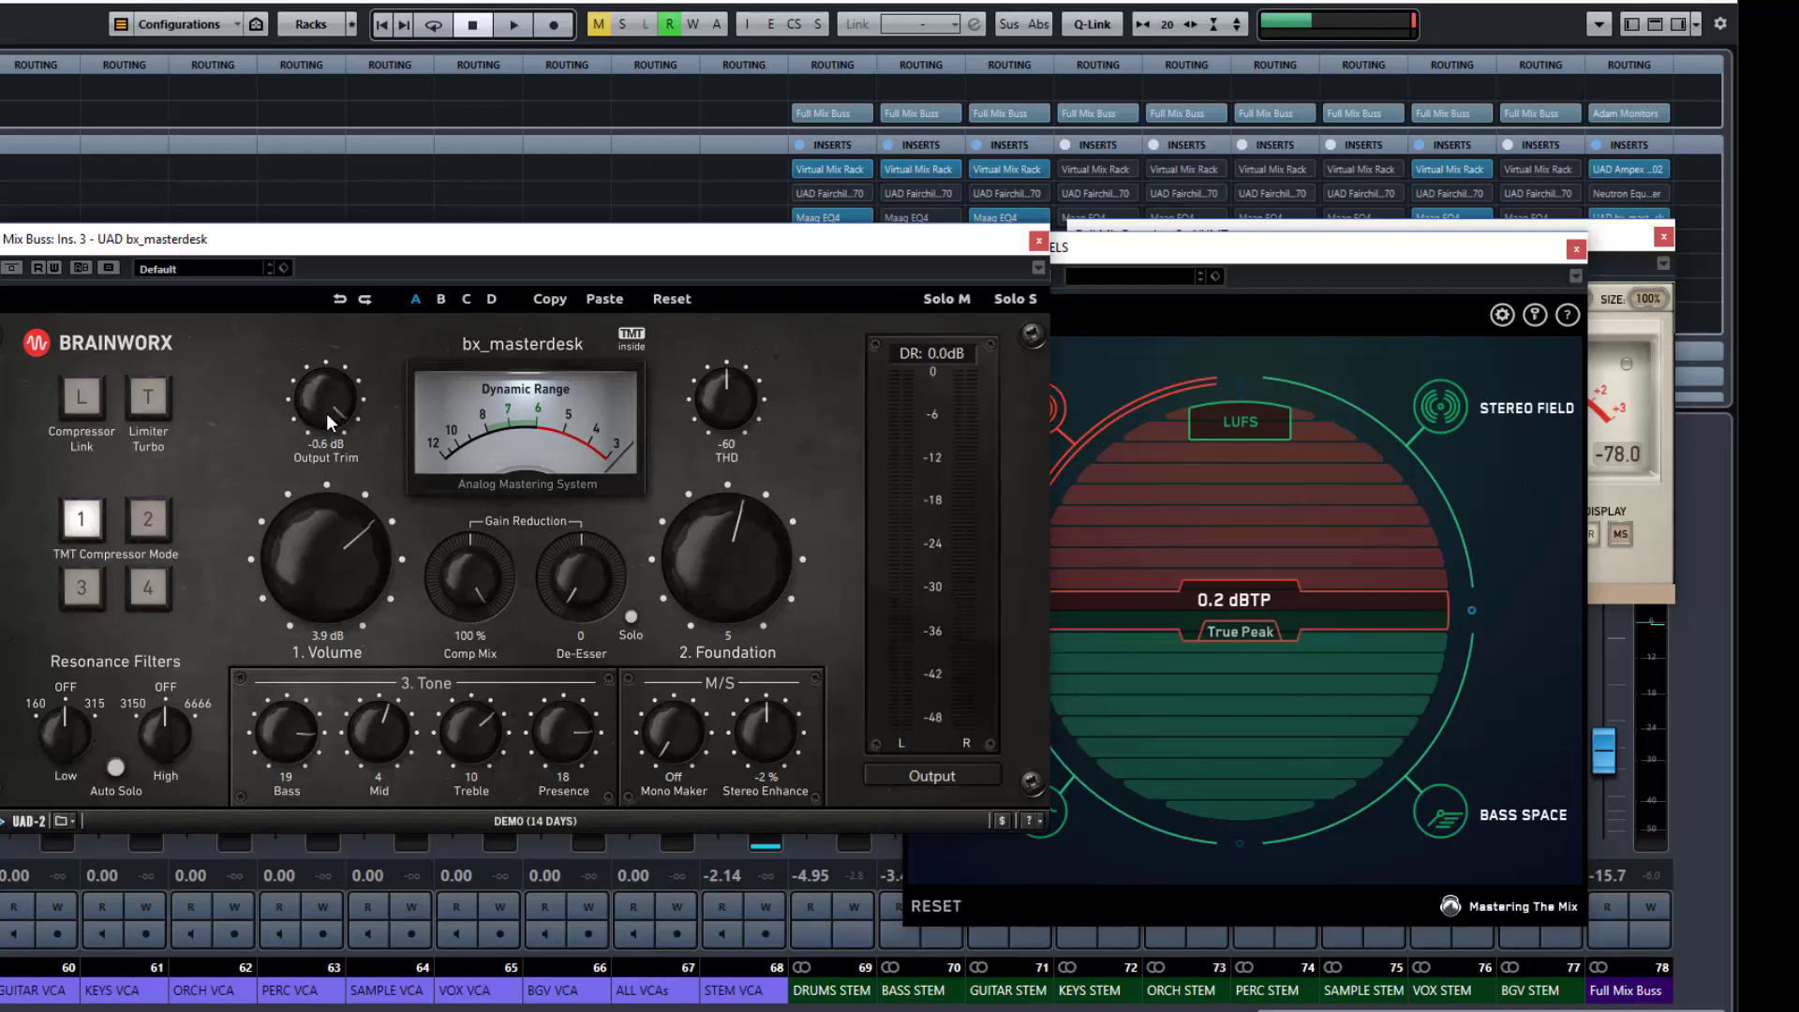
pyautogui.scroll(-1, 330, 424)
# Restart the True Peak measurement in LEVELS with playback running and switch to the LUFS view.
pyautogui.click(1239, 613)
pyautogui.press('space')
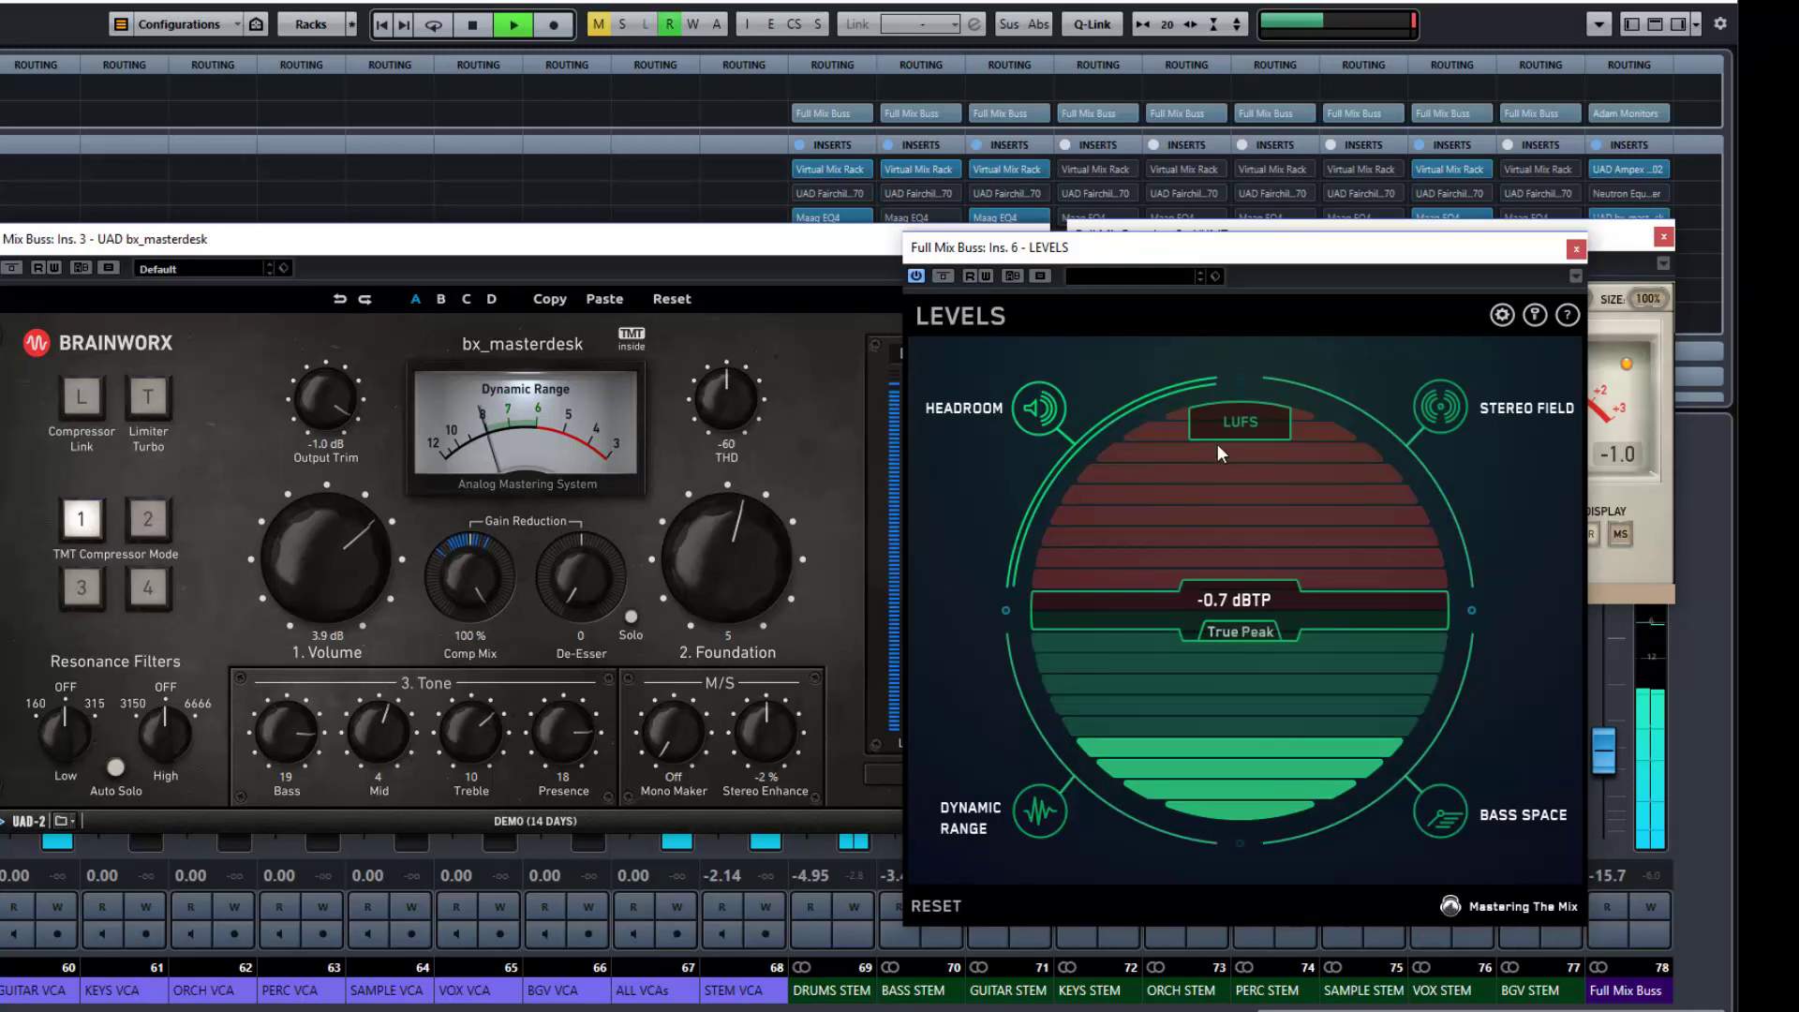
pyautogui.click(1252, 412)
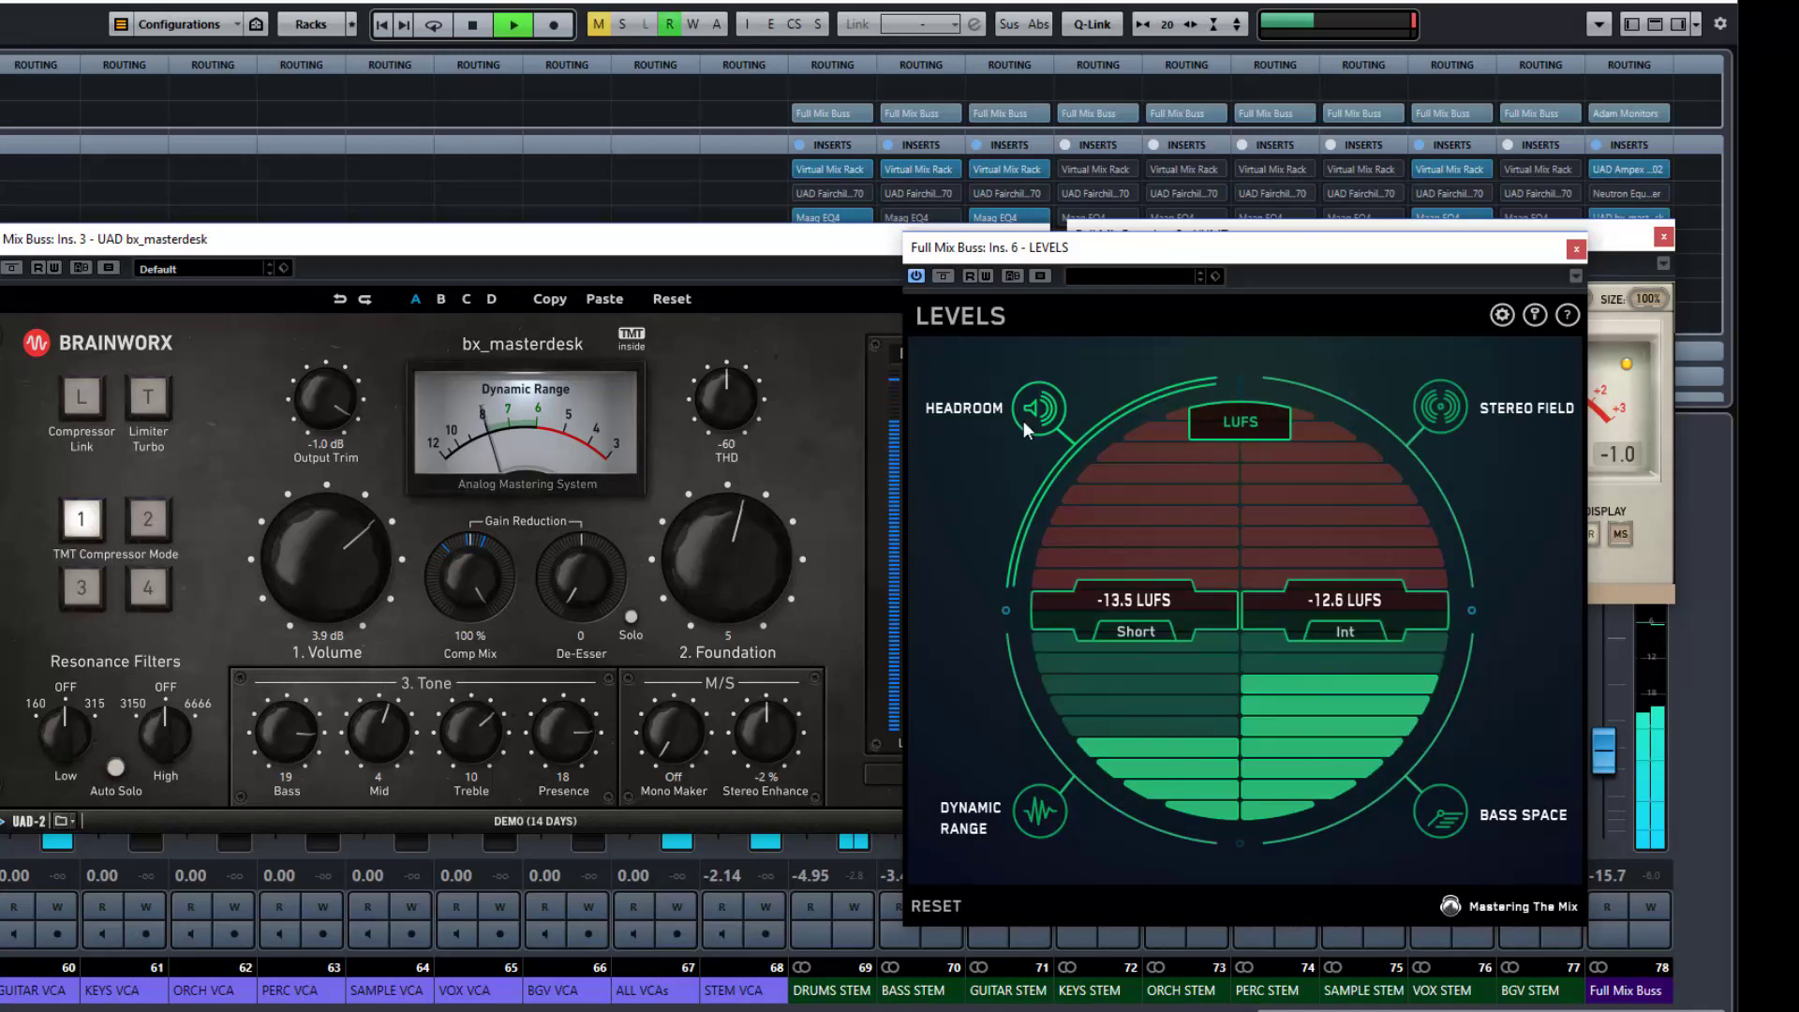
# Bring VUMT forward and raise the bx_masterdesk Volume to 5.6 dB against the VU meters.
pyautogui.click(1222, 230)
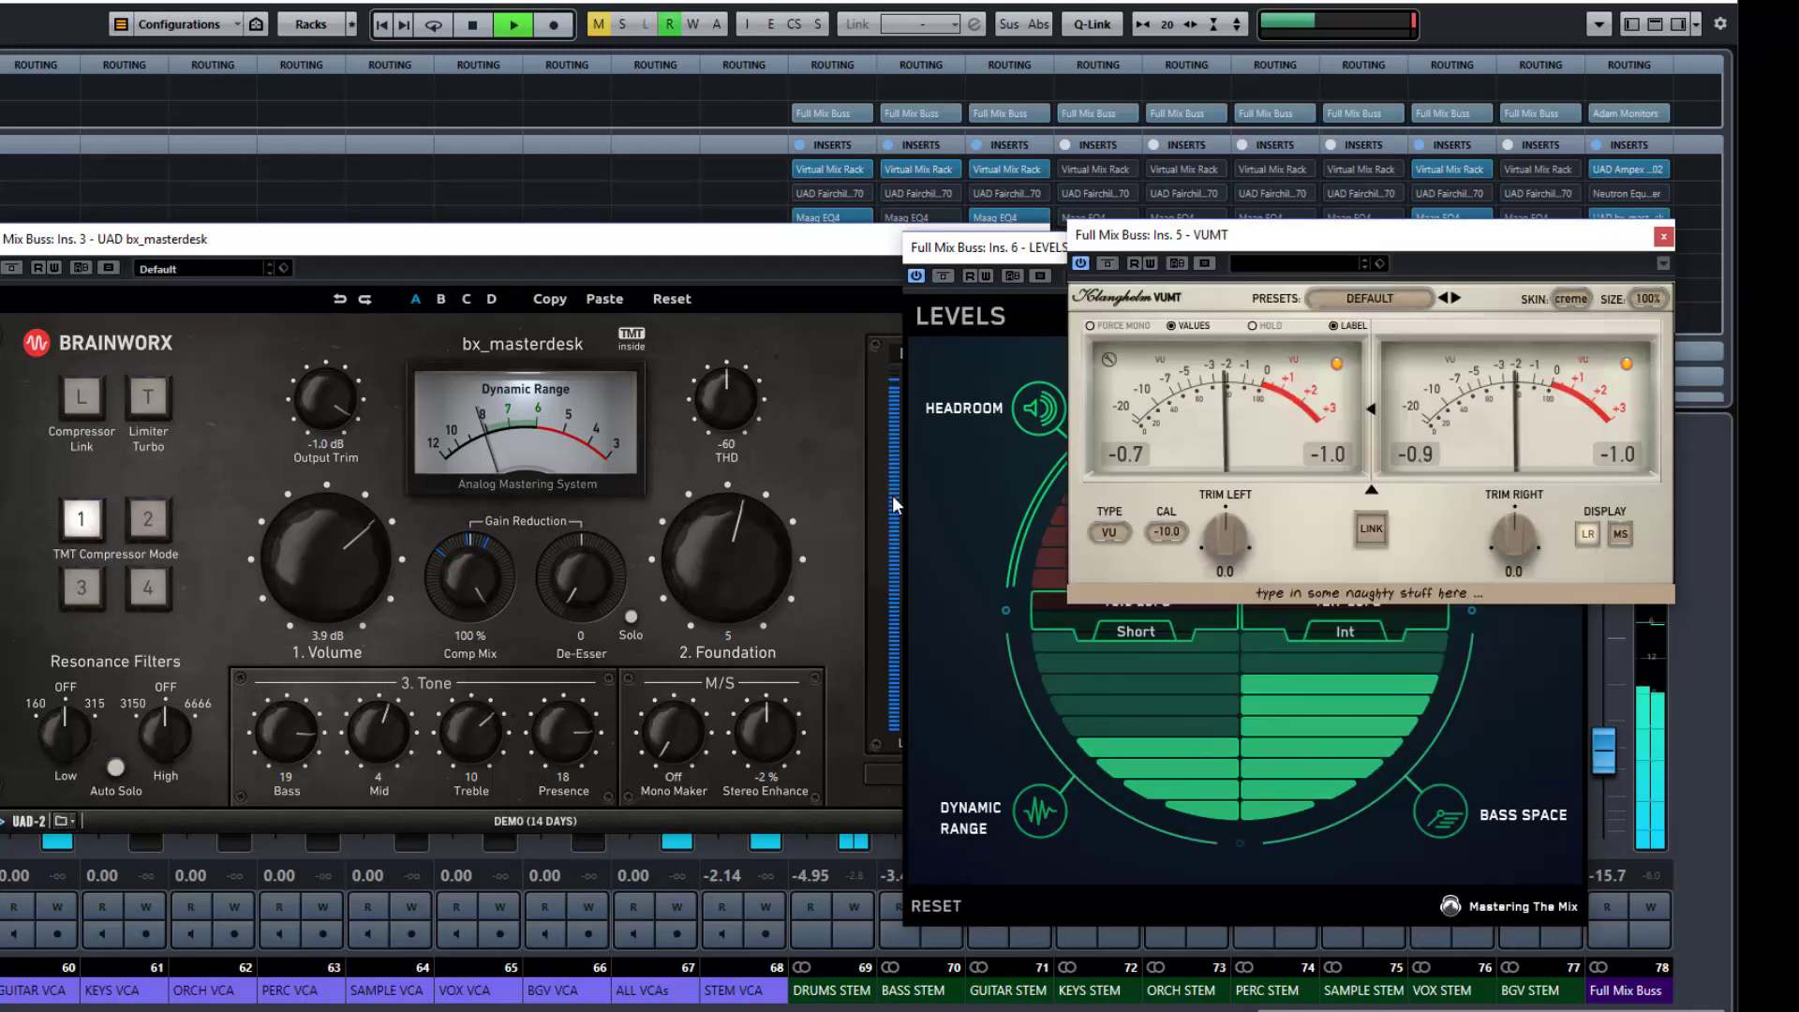
pyautogui.click(373, 581)
pyautogui.scroll(1, 374, 576)
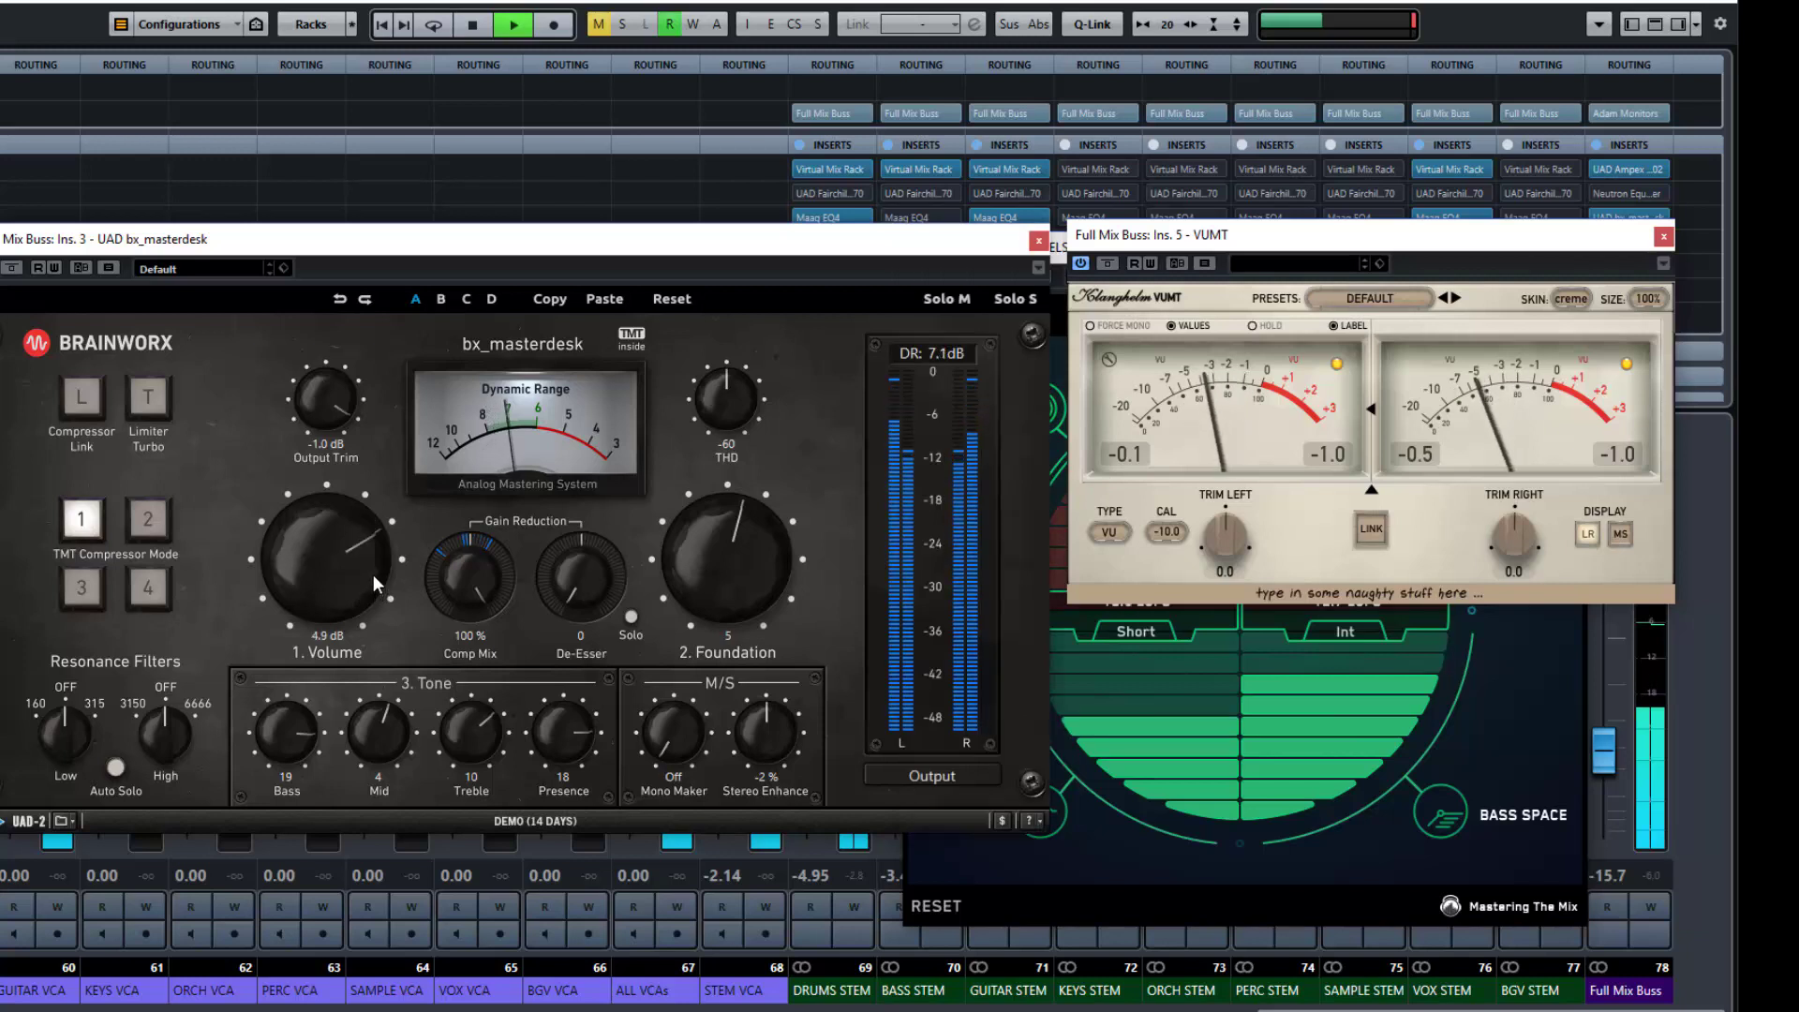
pyautogui.scroll(1, 369, 572)
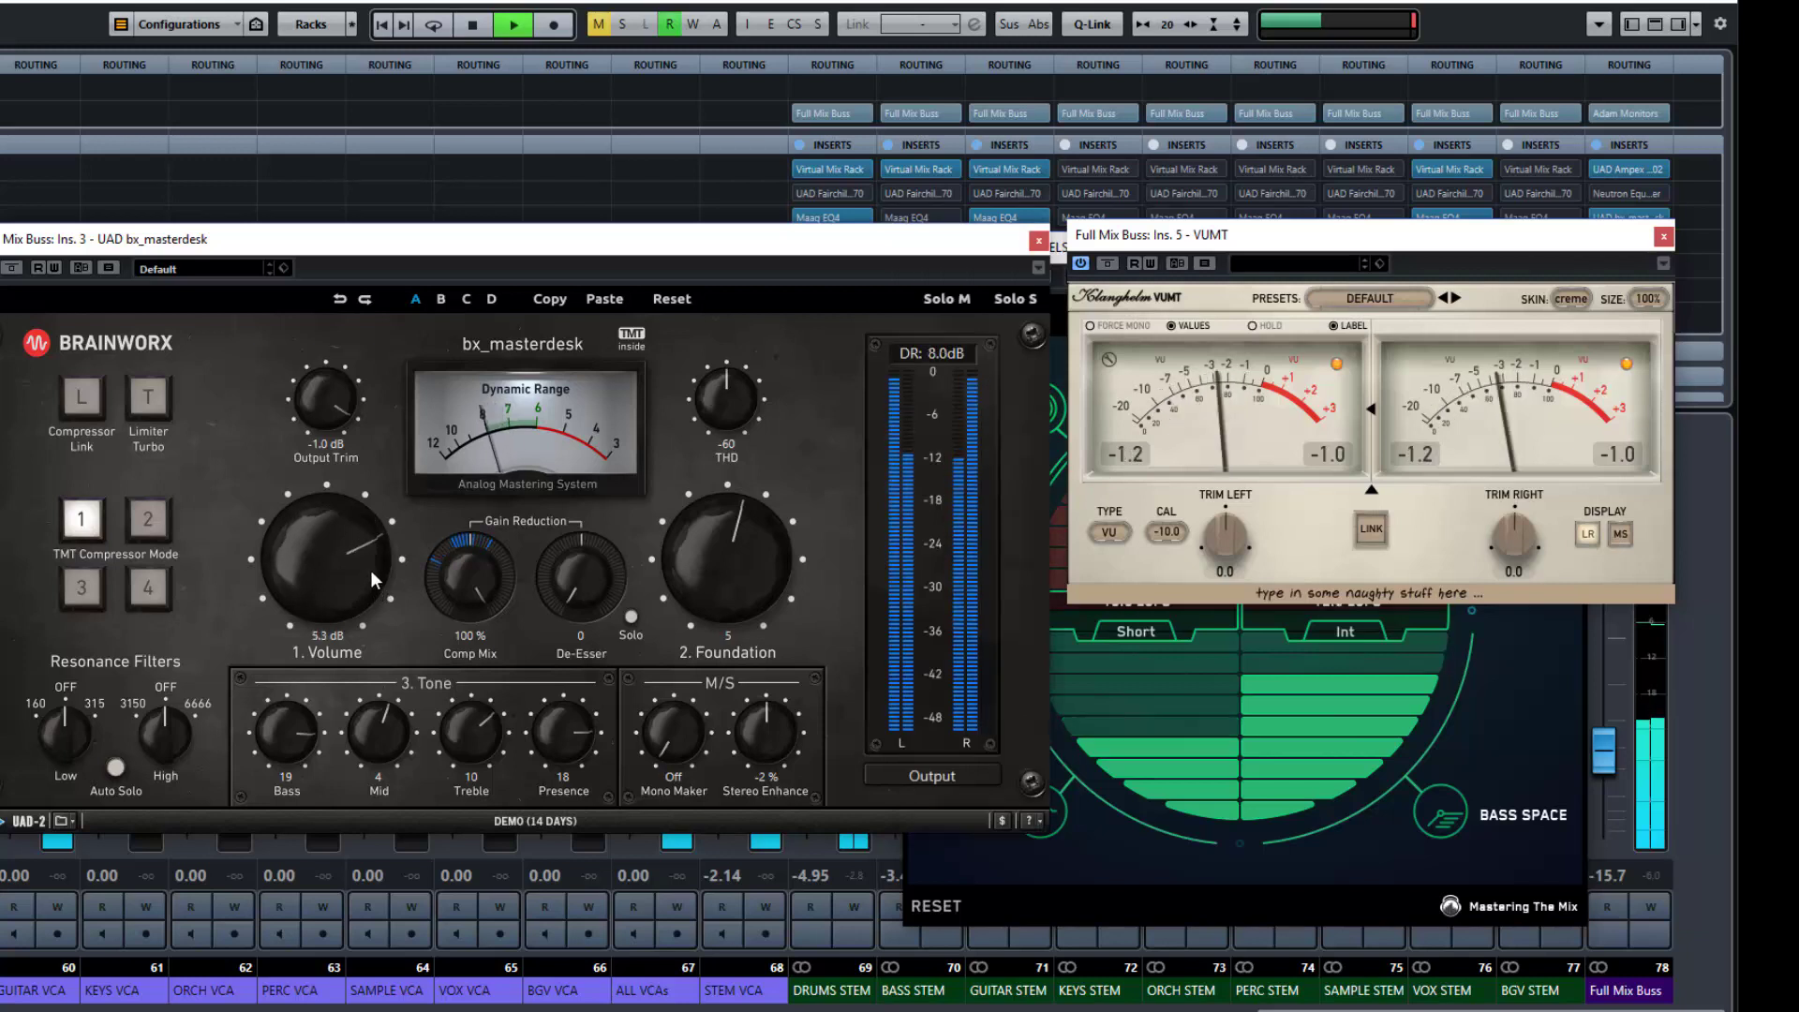
pyautogui.scroll(-1, 369, 565)
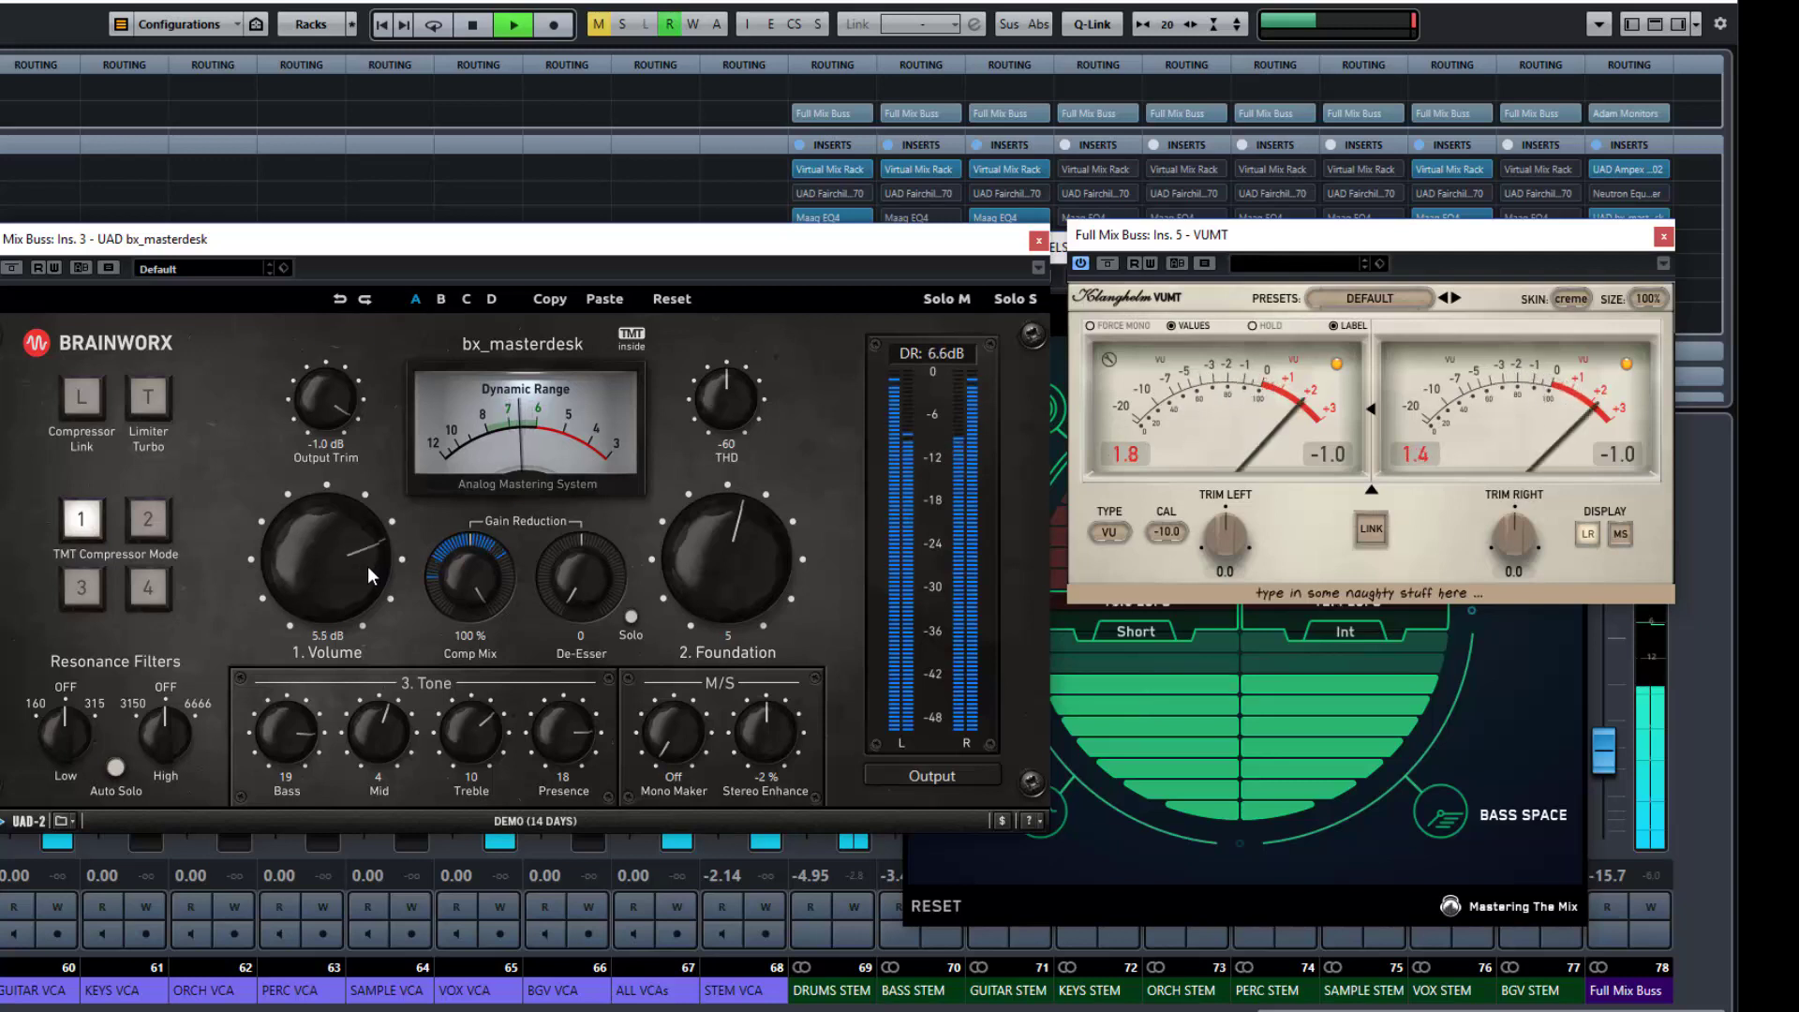
pyautogui.scroll(1, 368, 565)
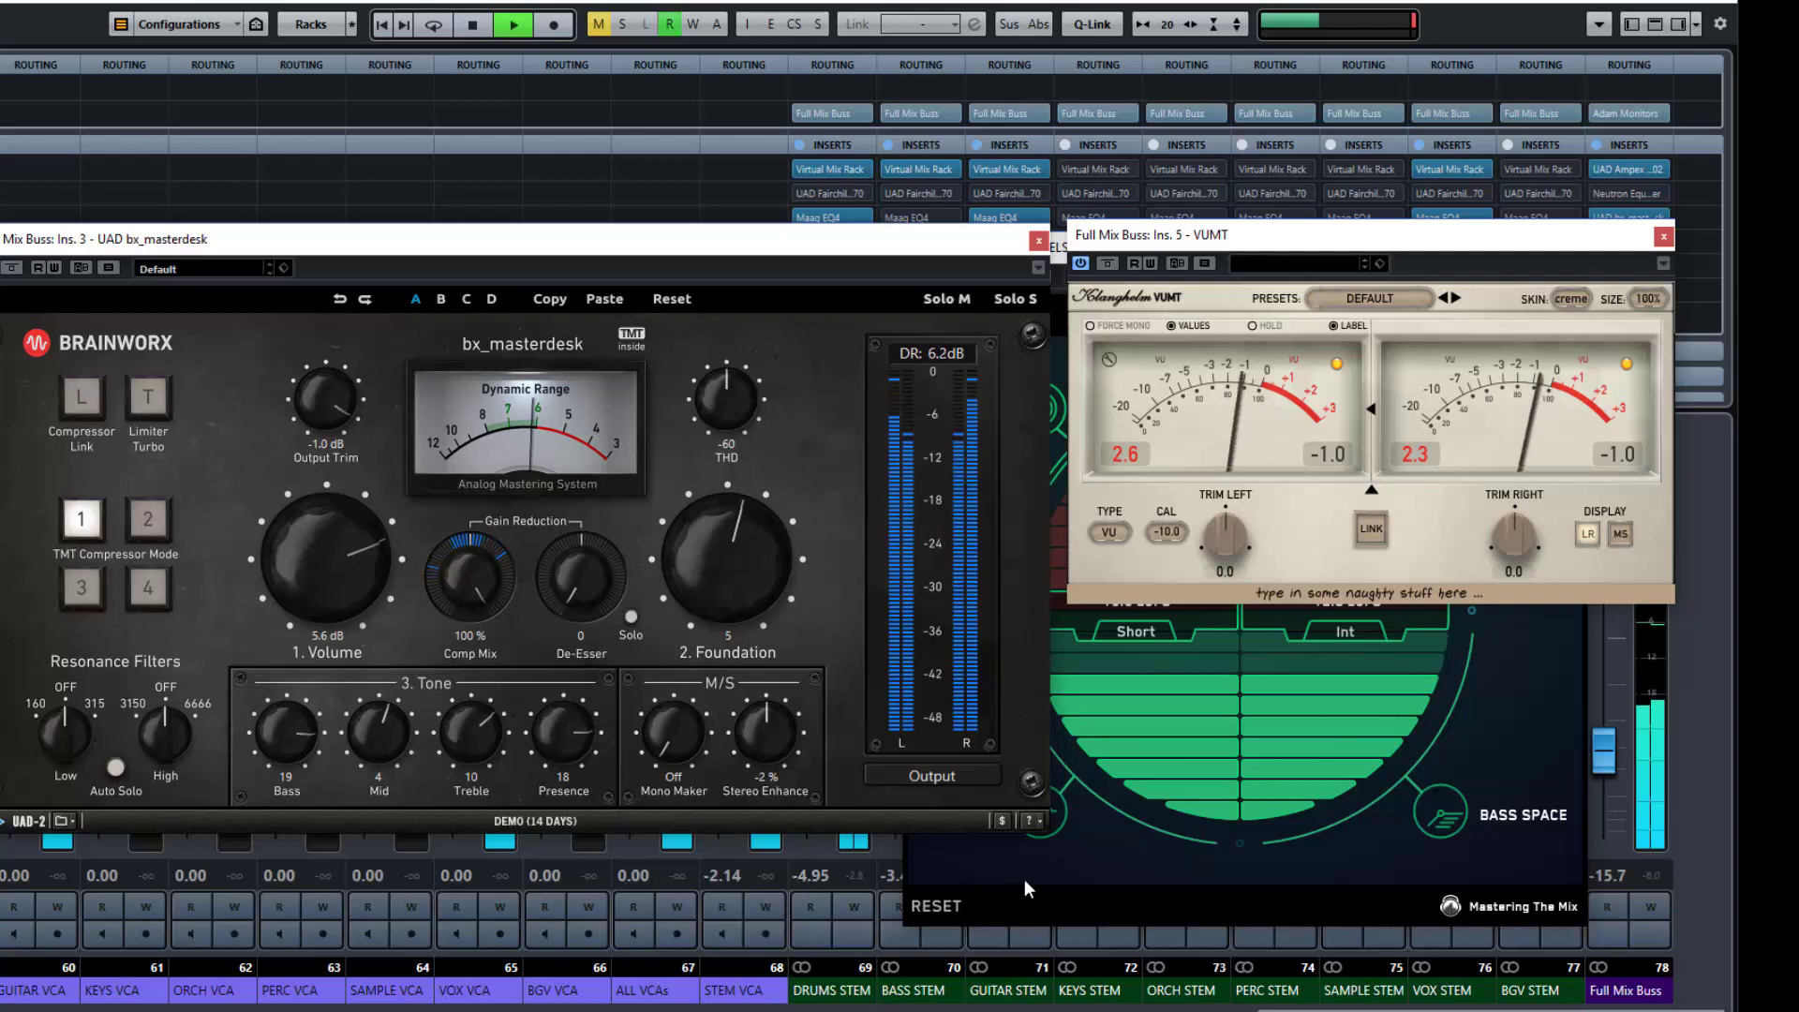
# Check the LUFS and Dynamic Range readings in LEVELS and place its window beside bx_masterdesk.
pyautogui.click(1212, 677)
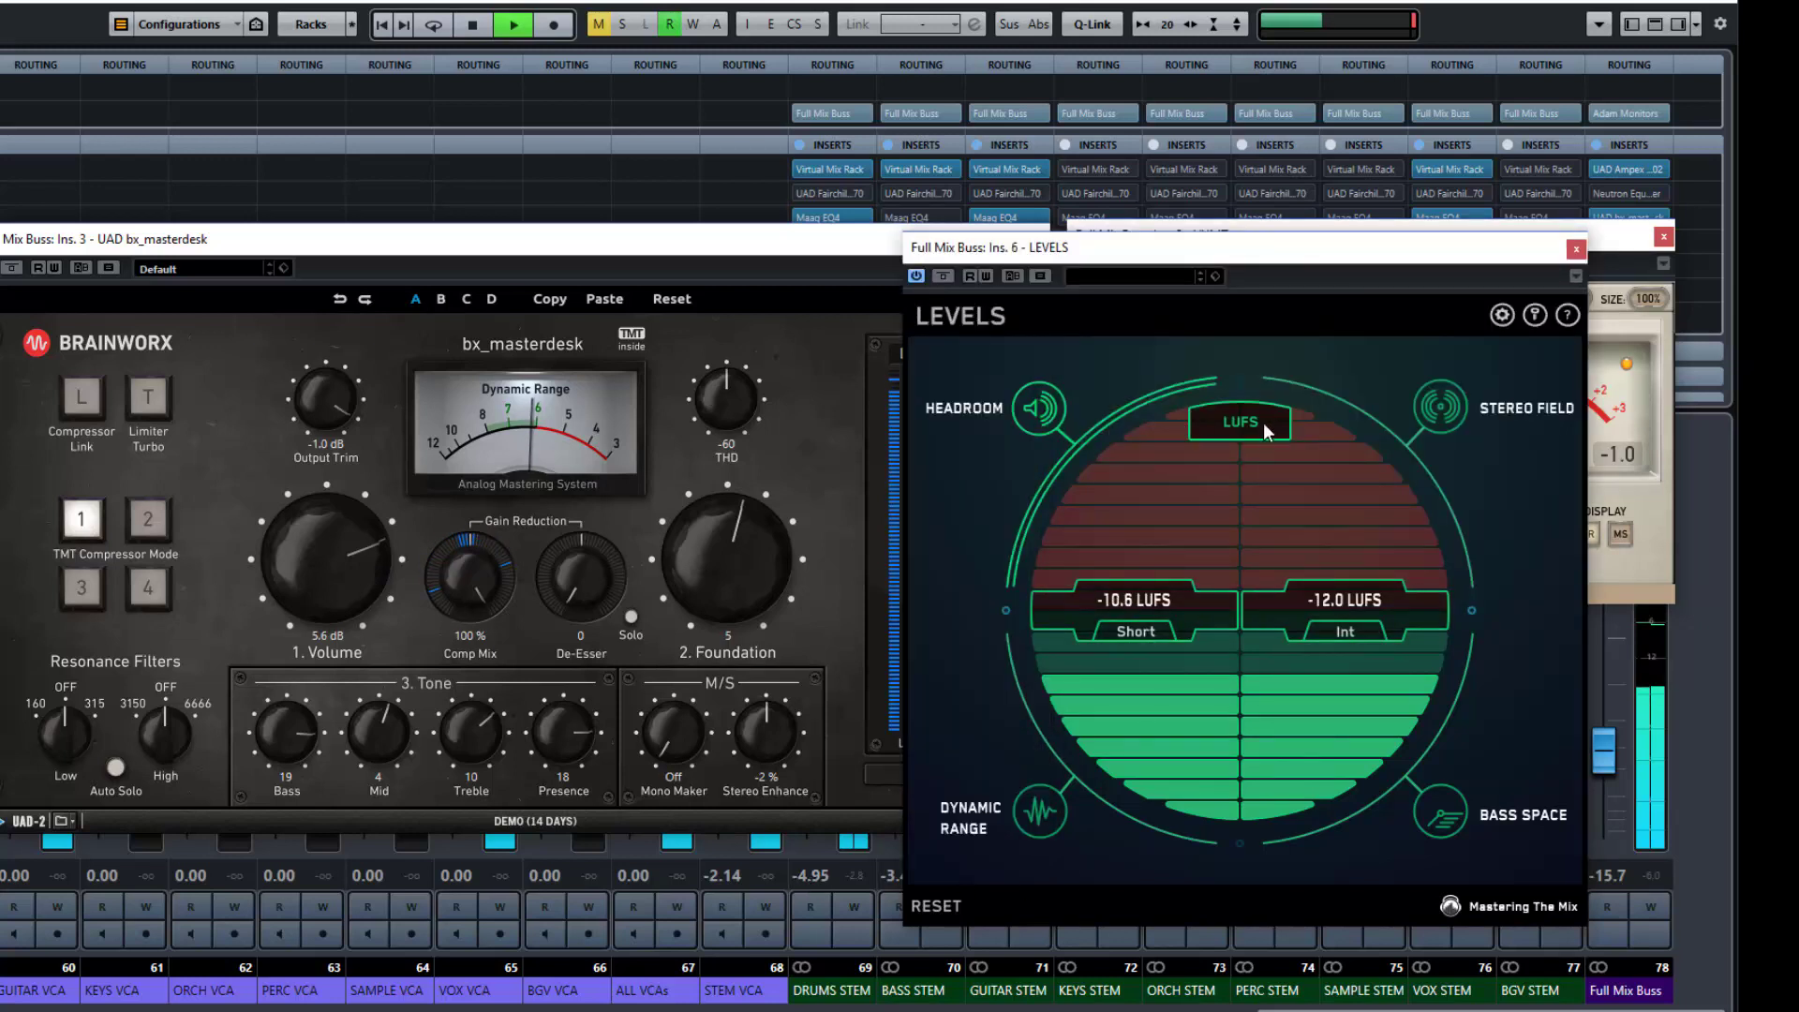
pyautogui.click(1039, 811)
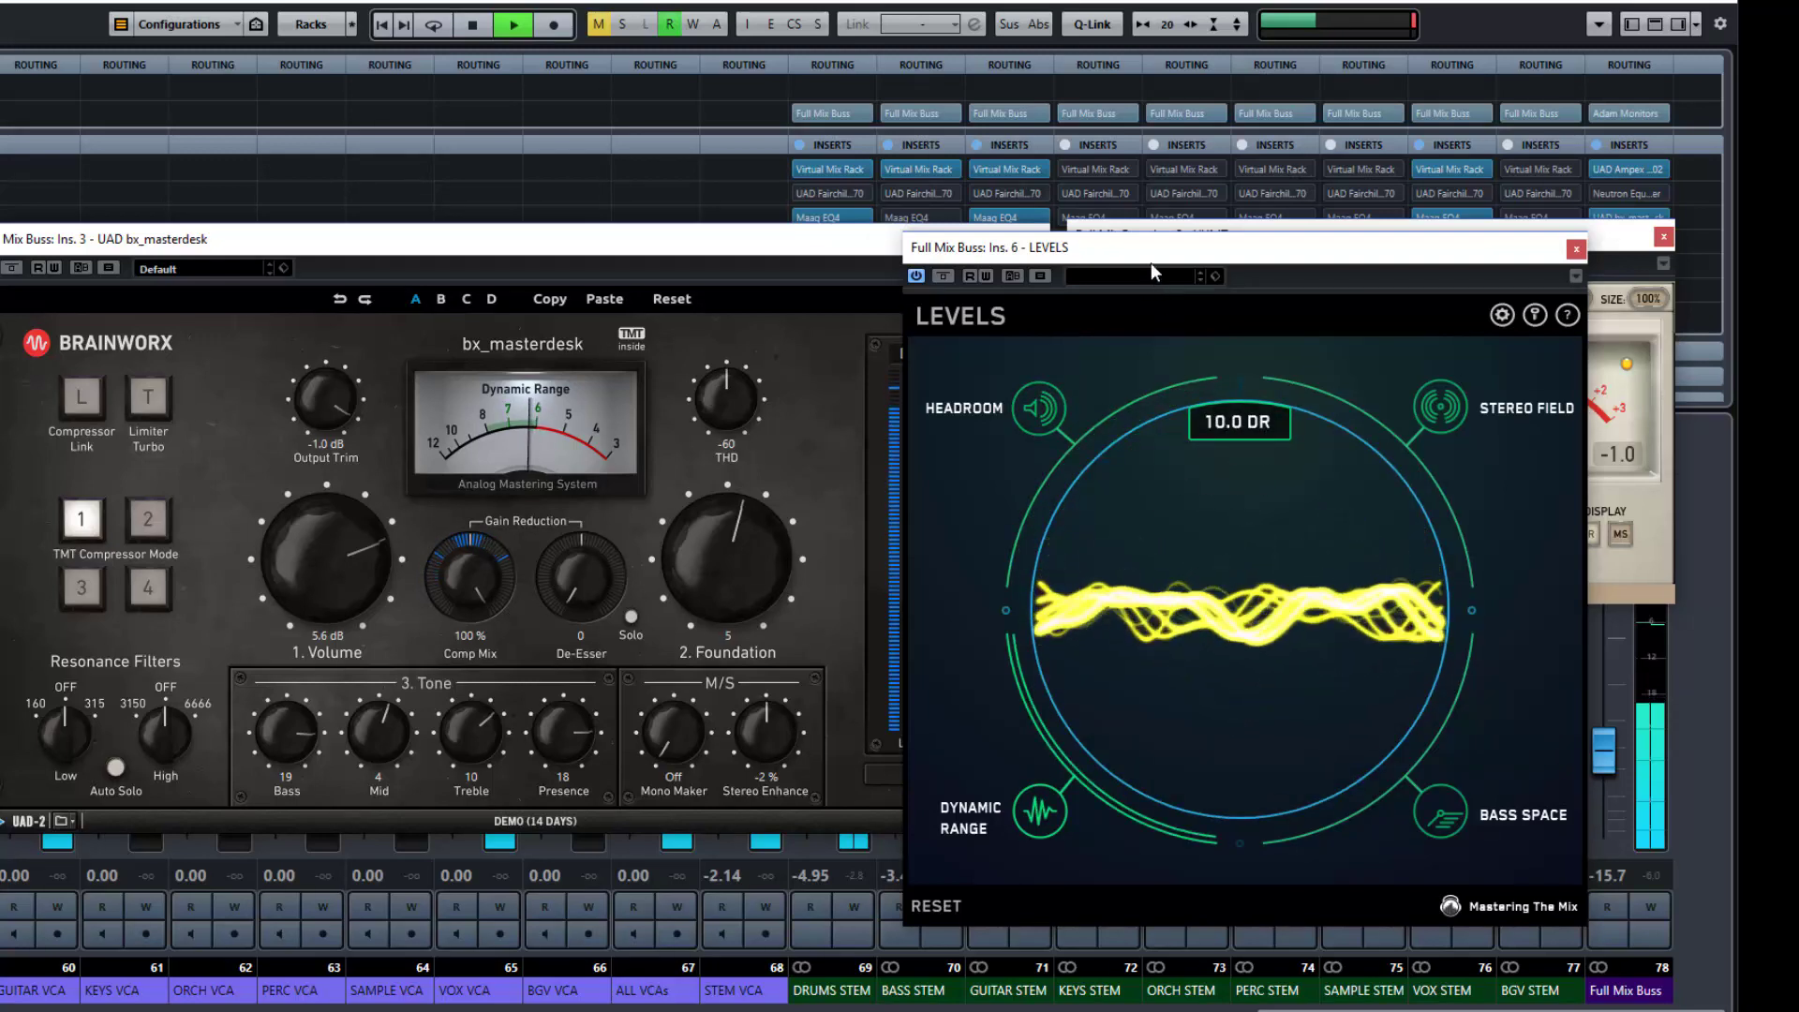
pyautogui.moveTo(1149, 262); pyautogui.dragTo(1303, 298)
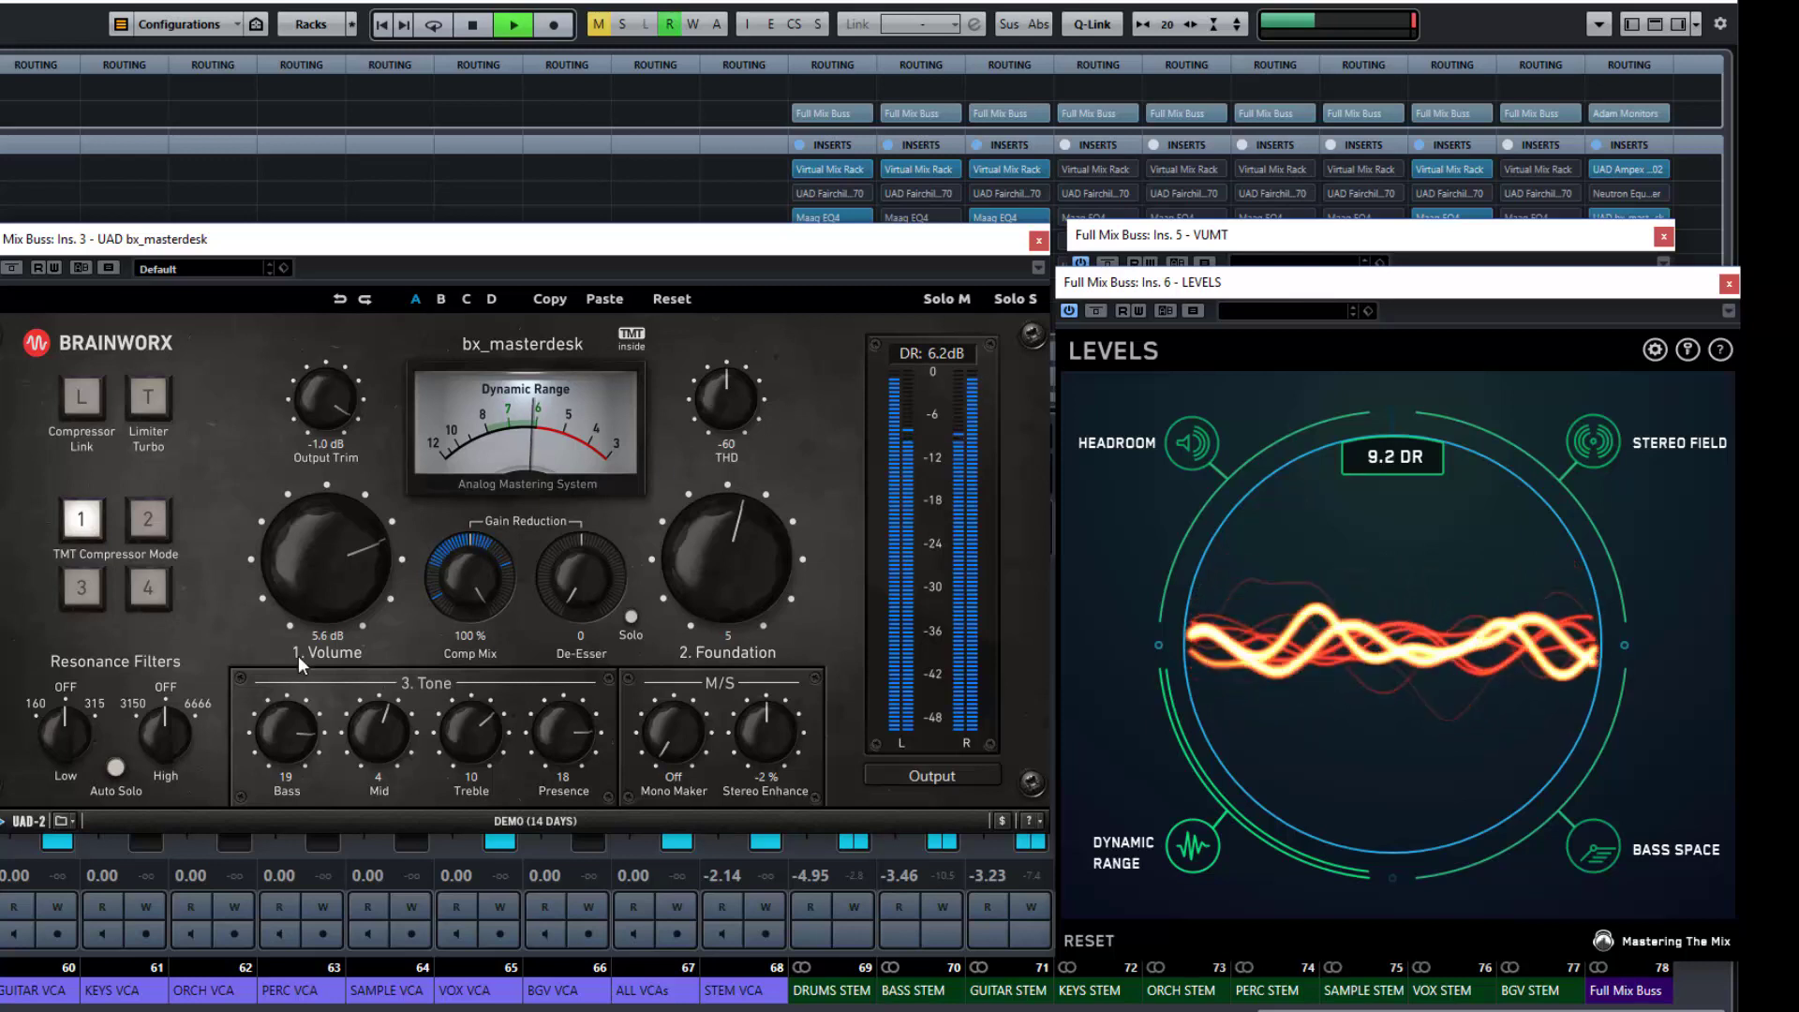
# Audition TMT Compressor Mode 4 and return to Mode 1.
pyautogui.click(149, 589)
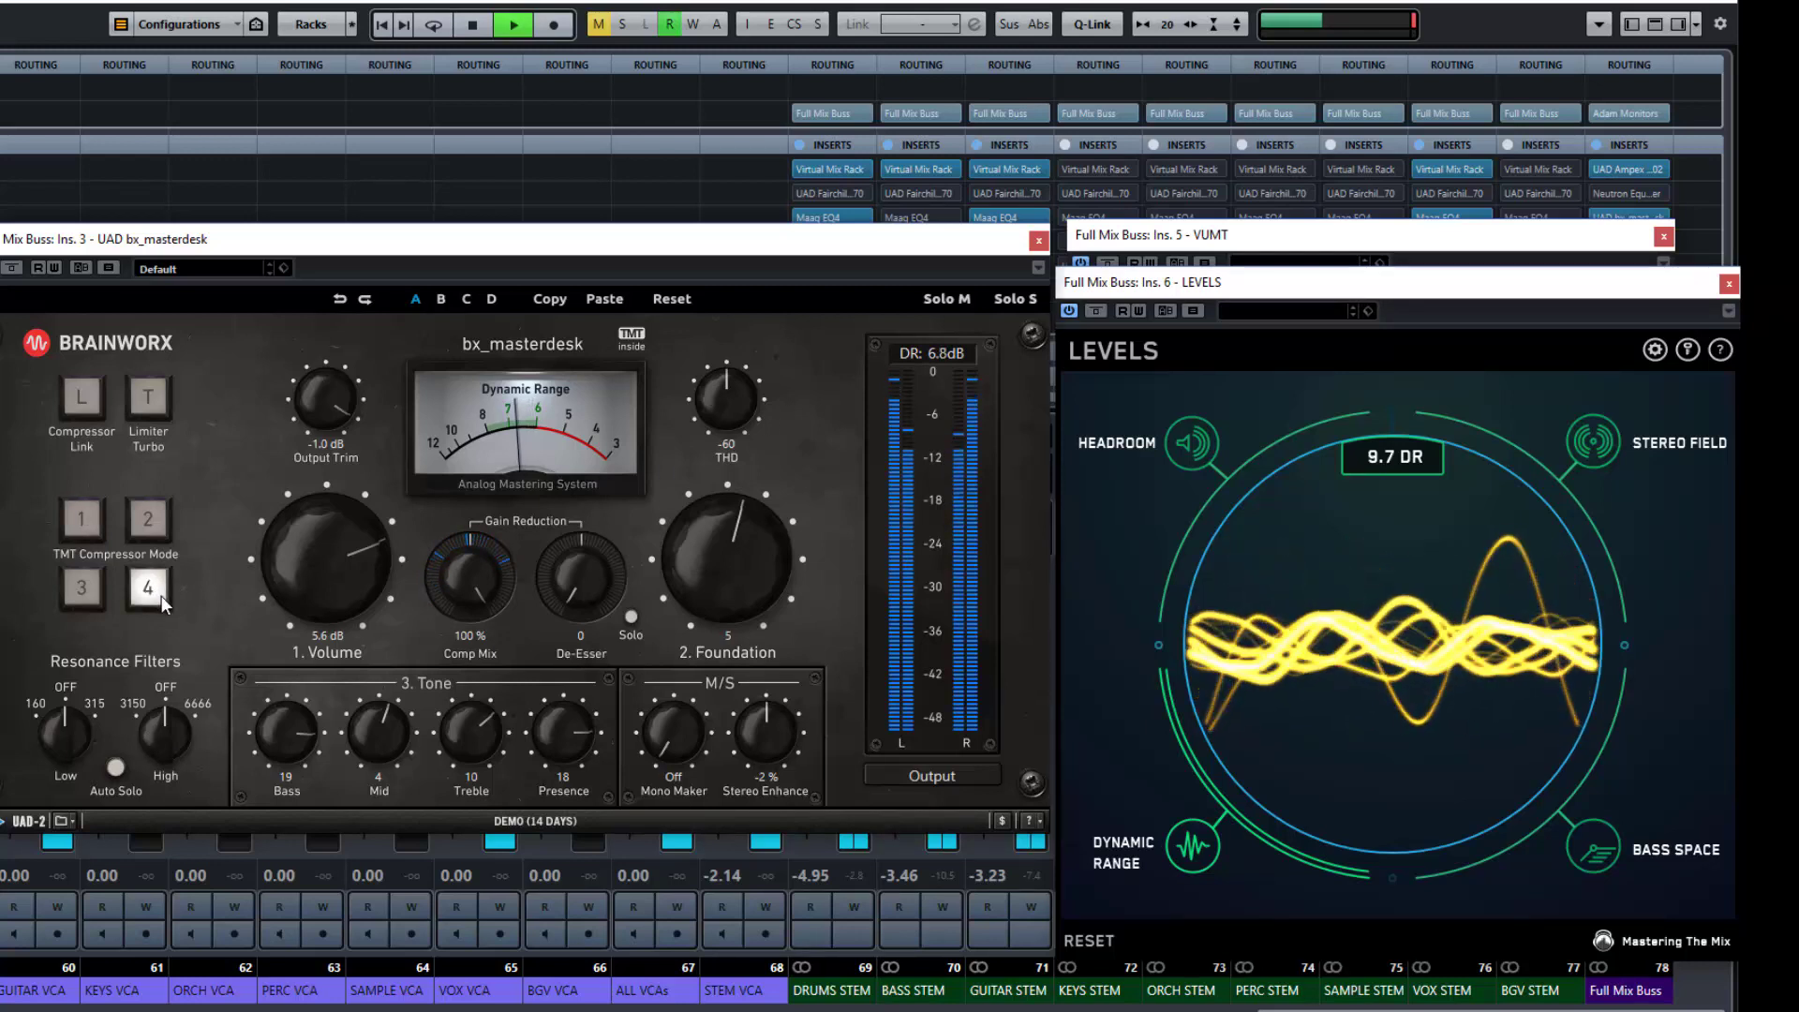
pyautogui.click(81, 522)
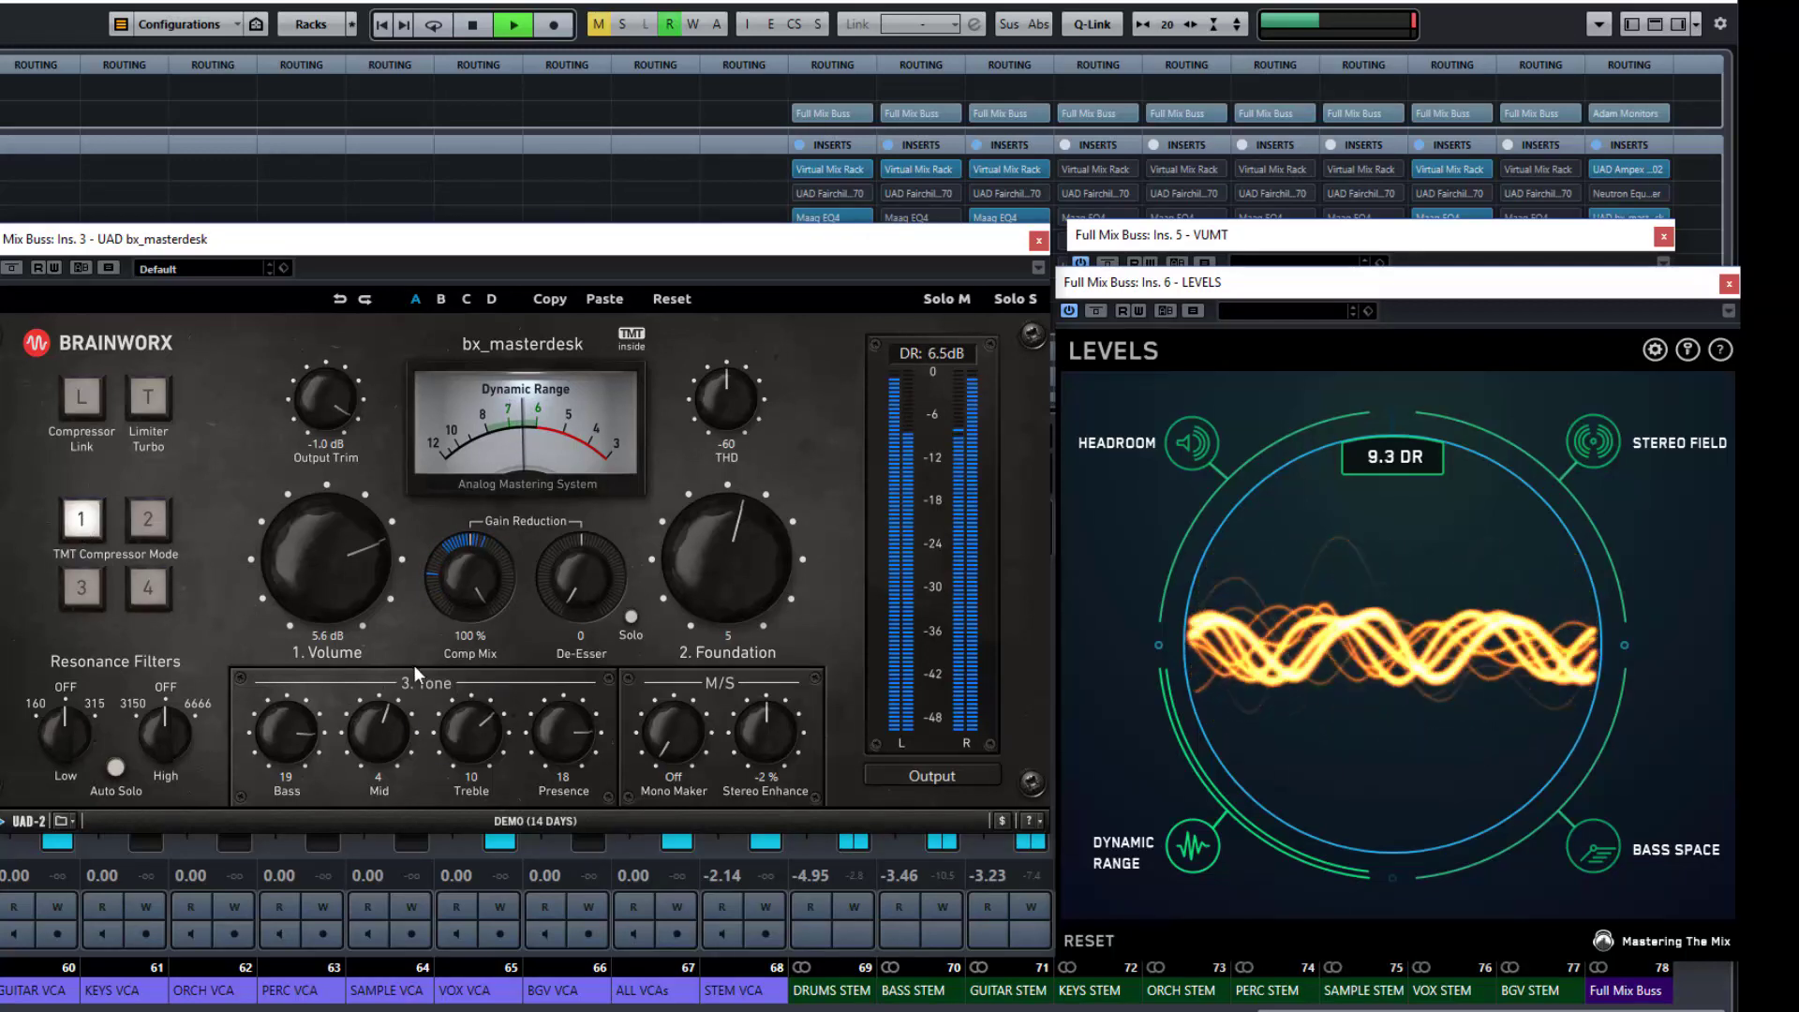
# Stop playback, shift the bx_masterdesk window slightly and close the LEVELS and VUMT windows.
pyautogui.press('space')
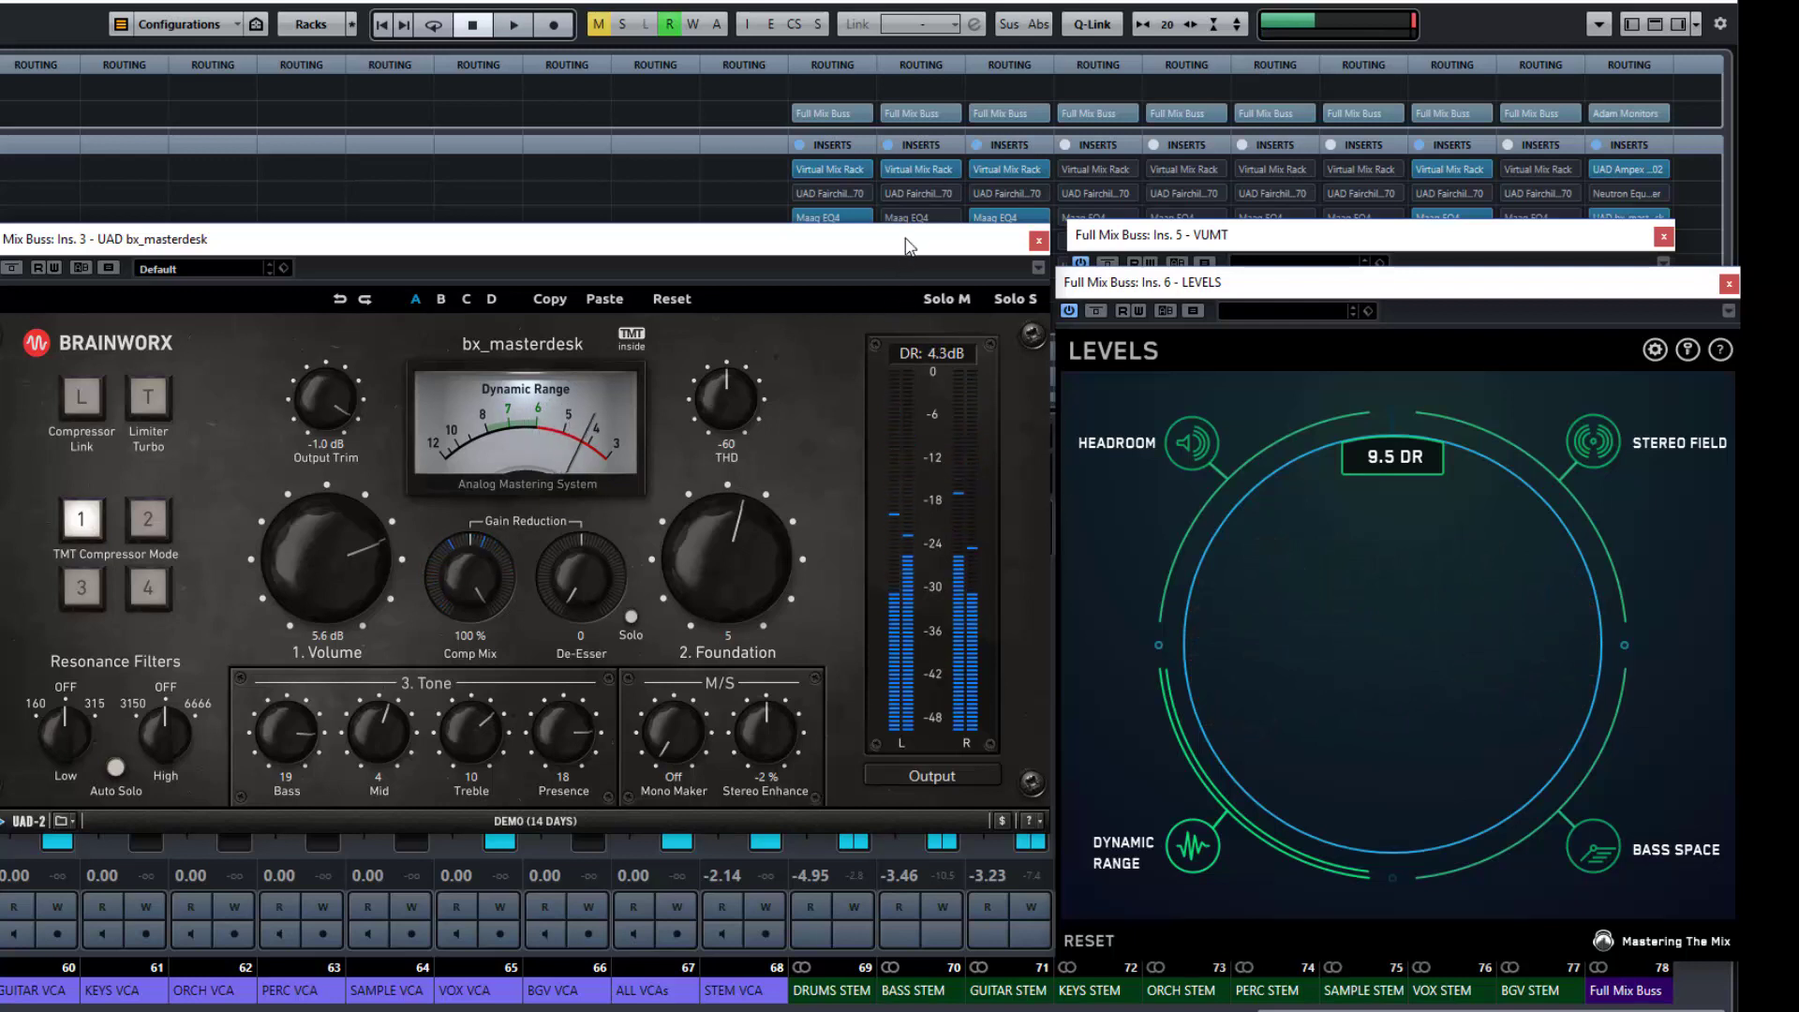
pyautogui.moveTo(905, 245); pyautogui.dragTo(920, 254)
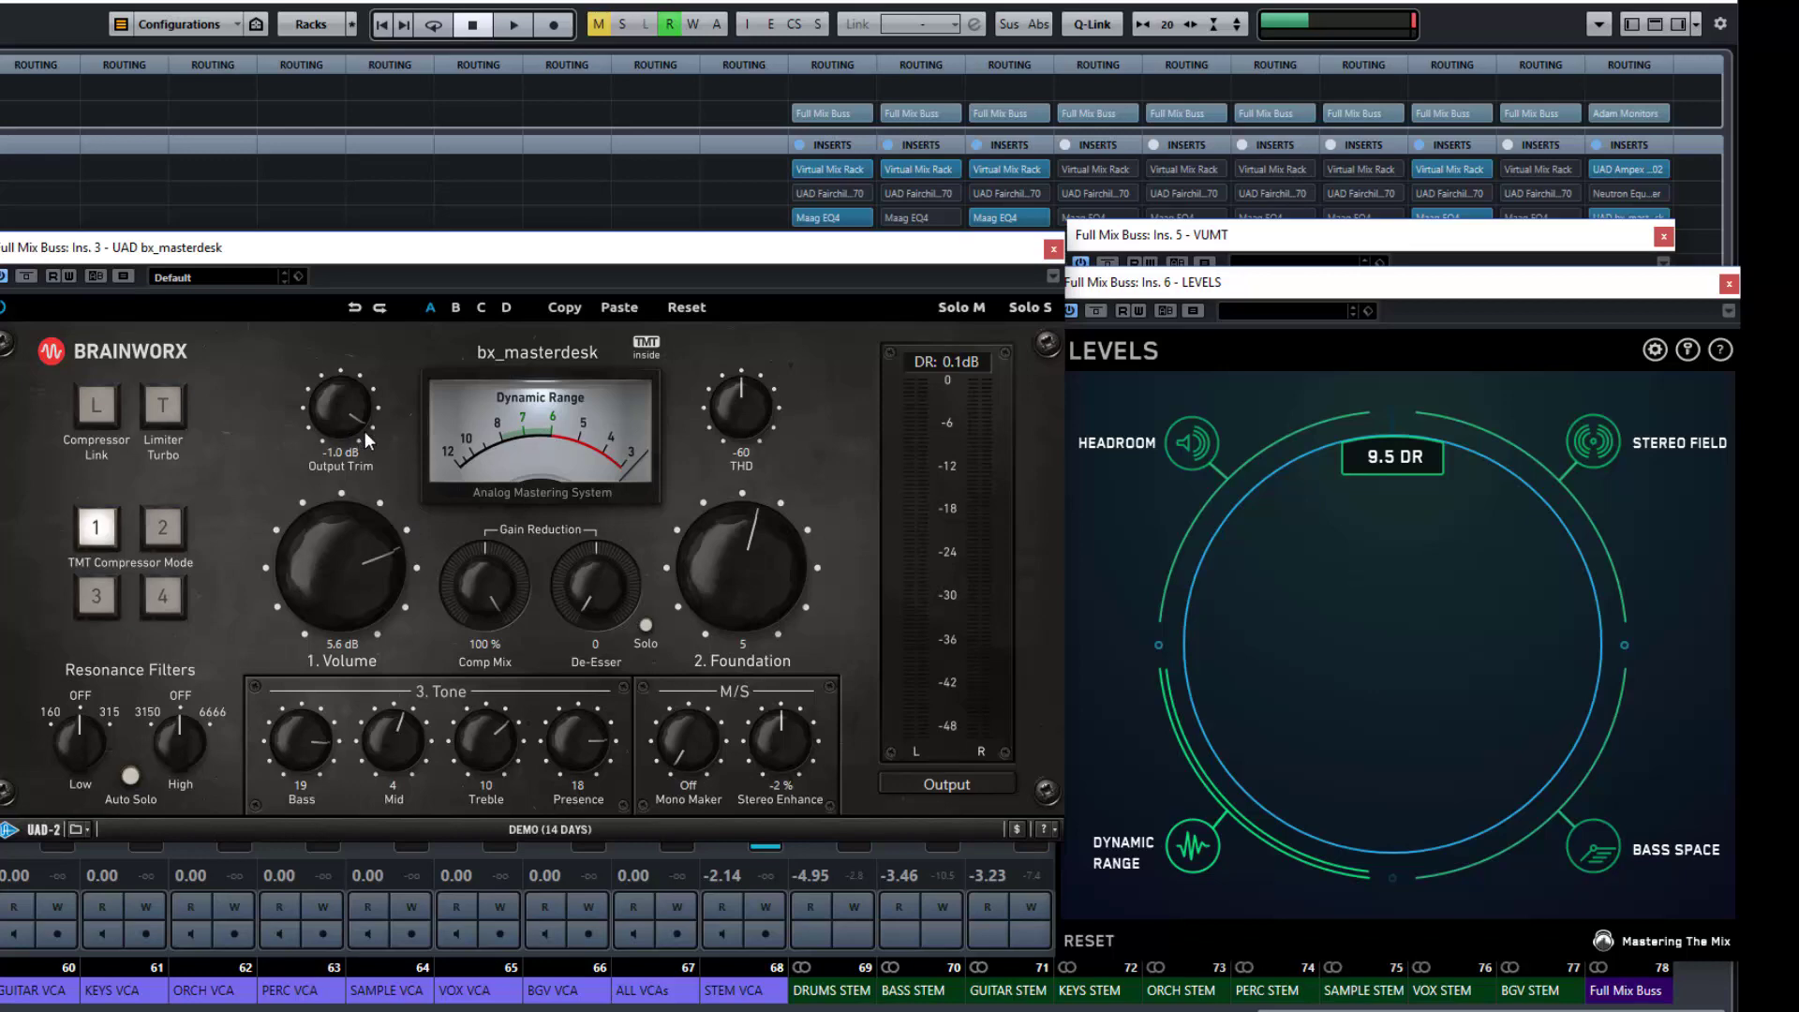
pyautogui.click(1729, 284)
pyautogui.click(1663, 236)
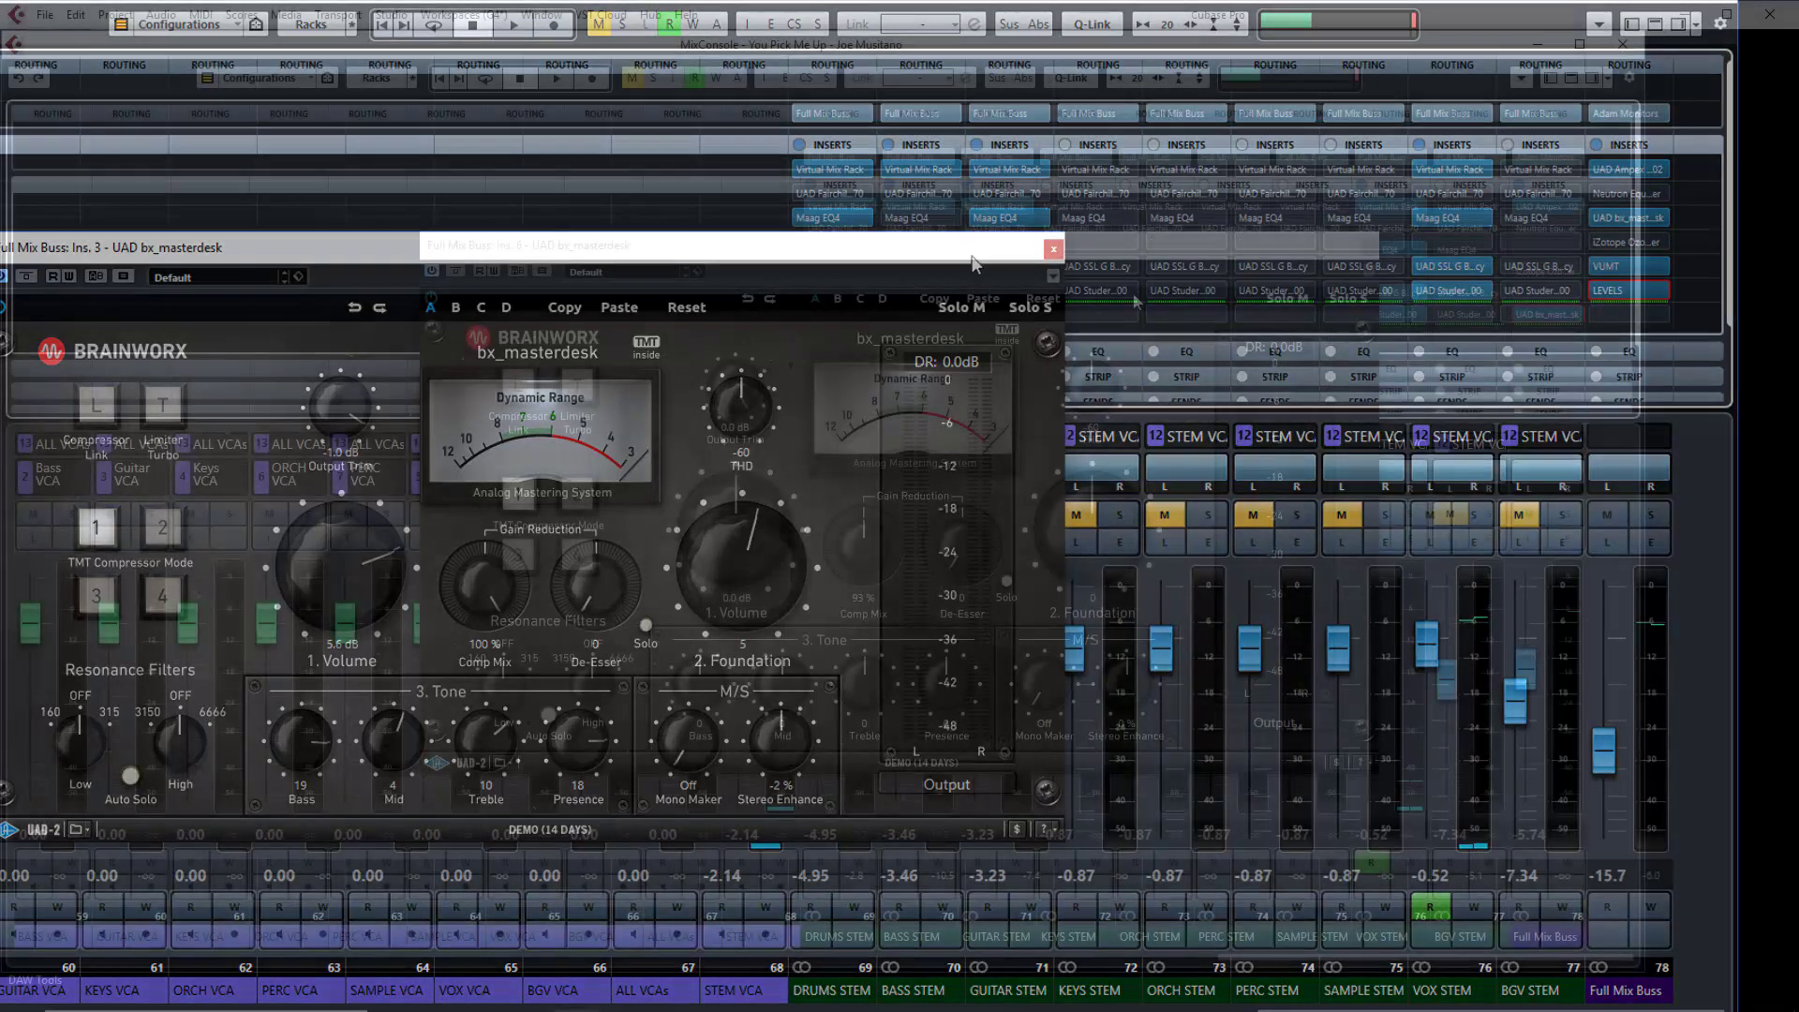